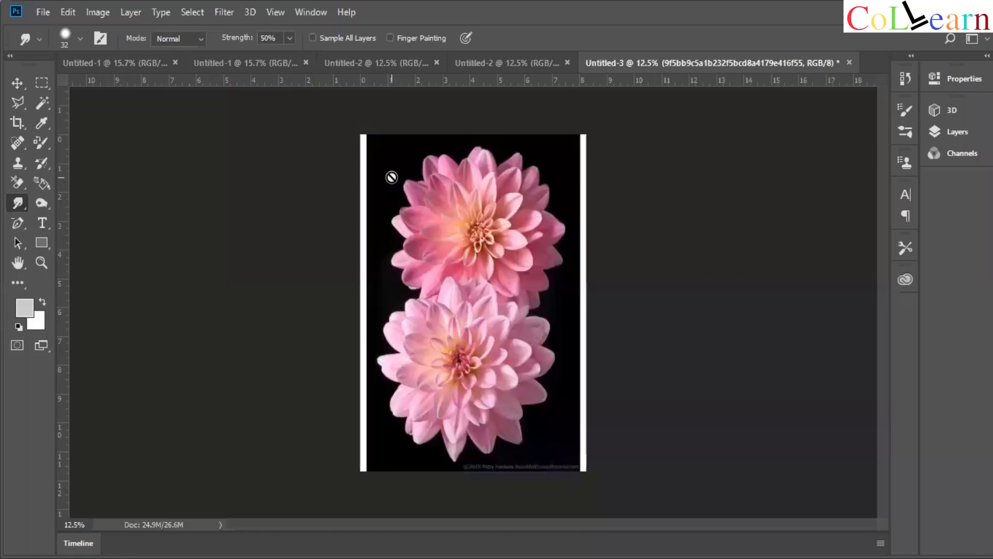
Rasterize the flower image's smart object and make the flower layer the active layer.
{"action": "left_click", "coordinate": [391, 177]}
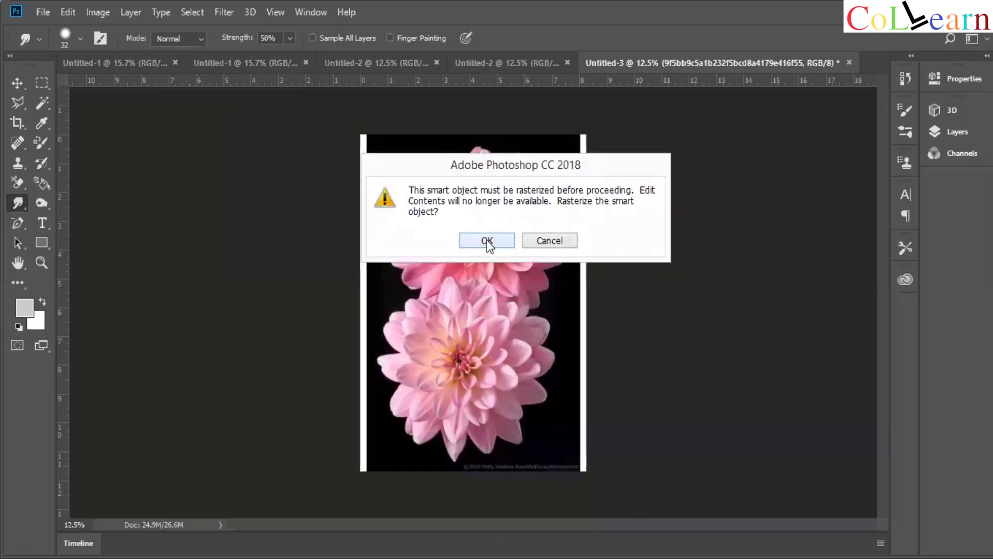
{"action": "left_click", "coordinate": [487, 241]}
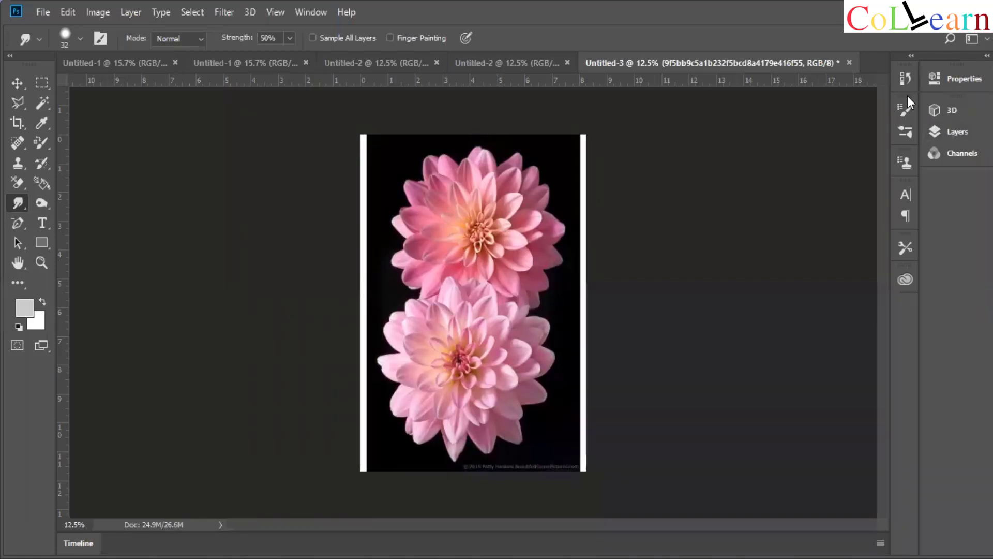
{"action": "left_click", "coordinate": [951, 132]}
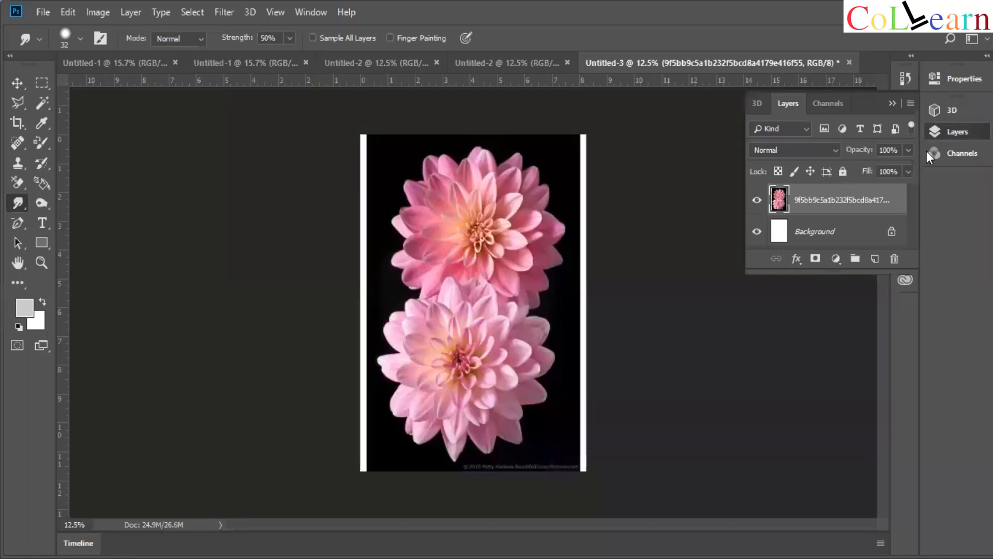
{"action": "left_click", "coordinate": [833, 229]}
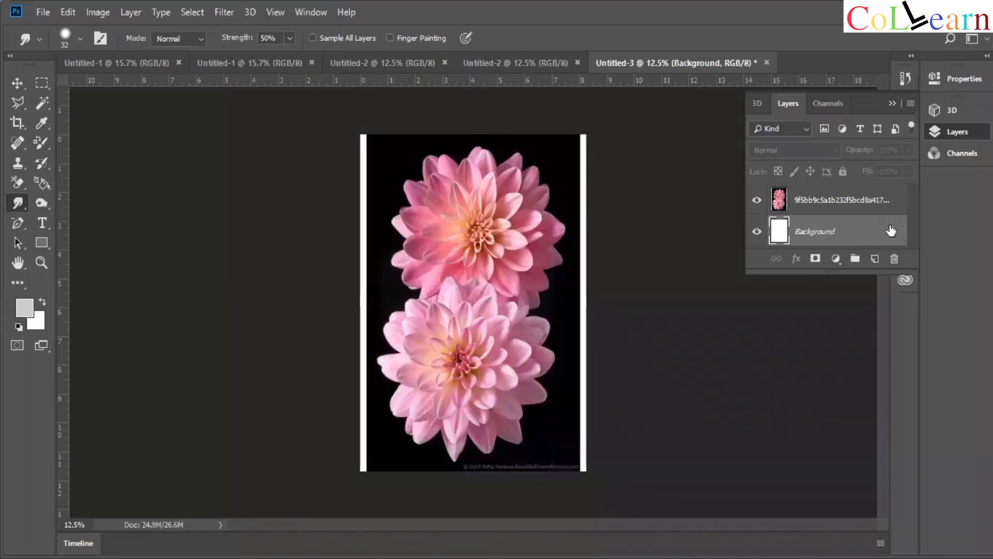
{"action": "left_click", "coordinate": [873, 204]}
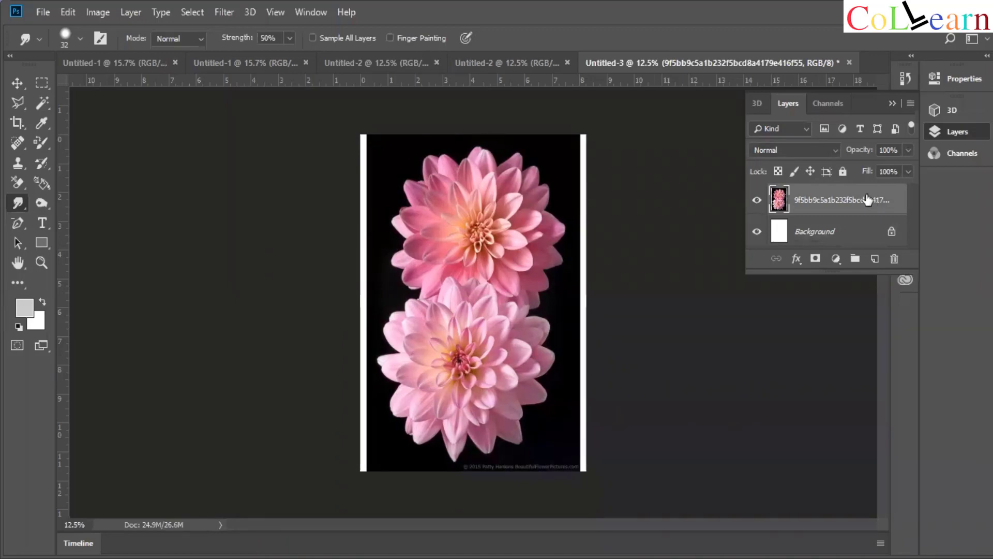
{"action": "right_click", "coordinate": [839, 207]}
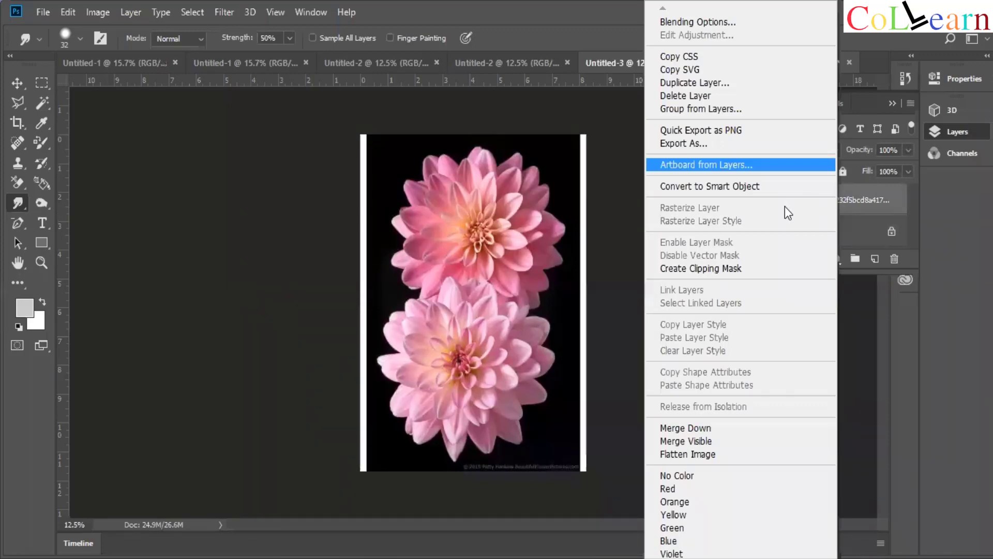
{"action": "left_click", "coordinate": [832, 196]}
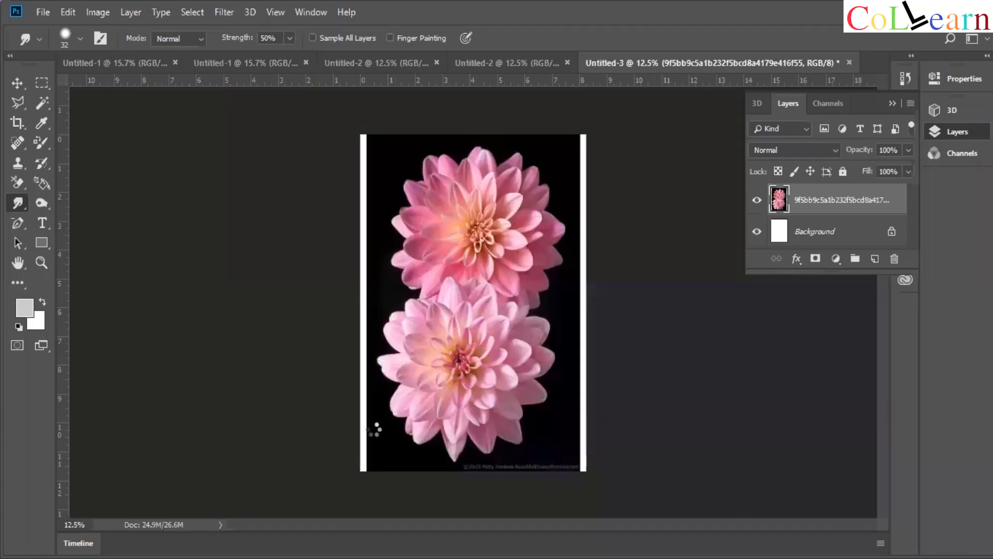
{"action": "left_click", "coordinate": [284, 58]}
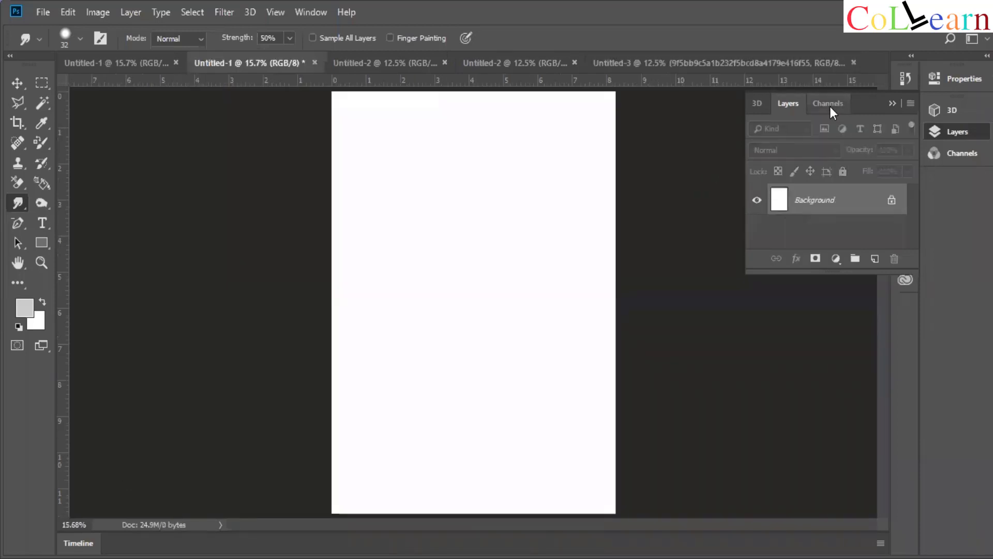
{"action": "left_click", "coordinate": [892, 104]}
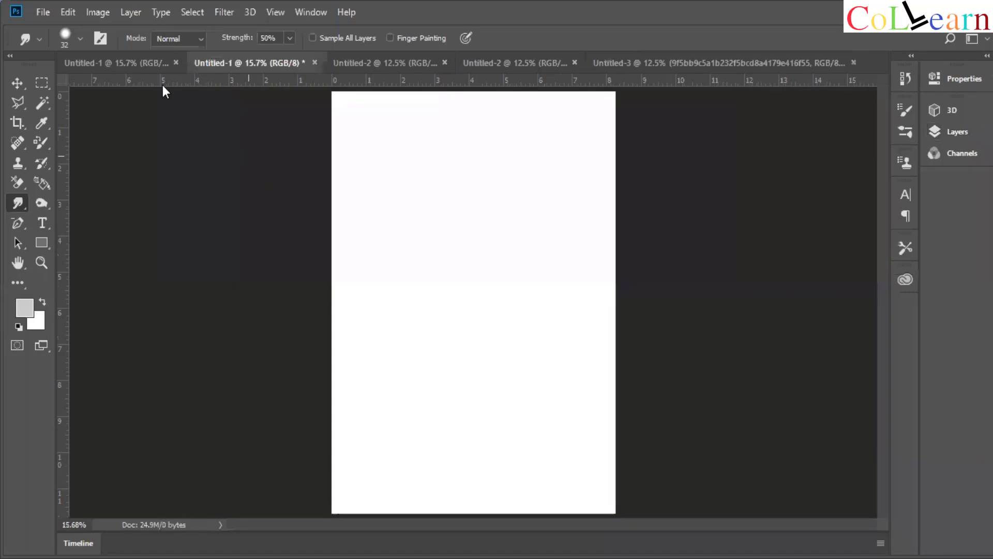
{"action": "left_click", "coordinate": [155, 66]}
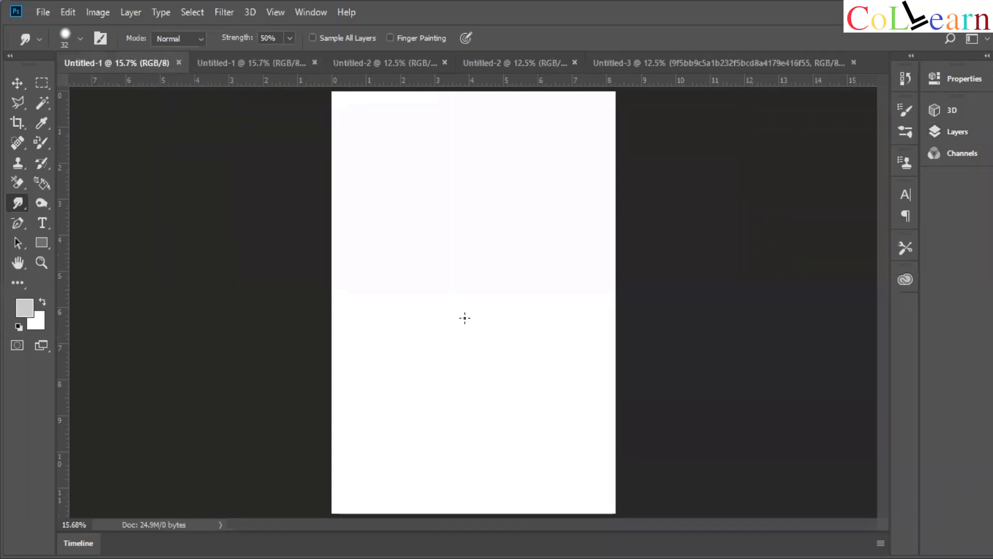
{"action": "key", "text": "ctrl+shift+Tab"}
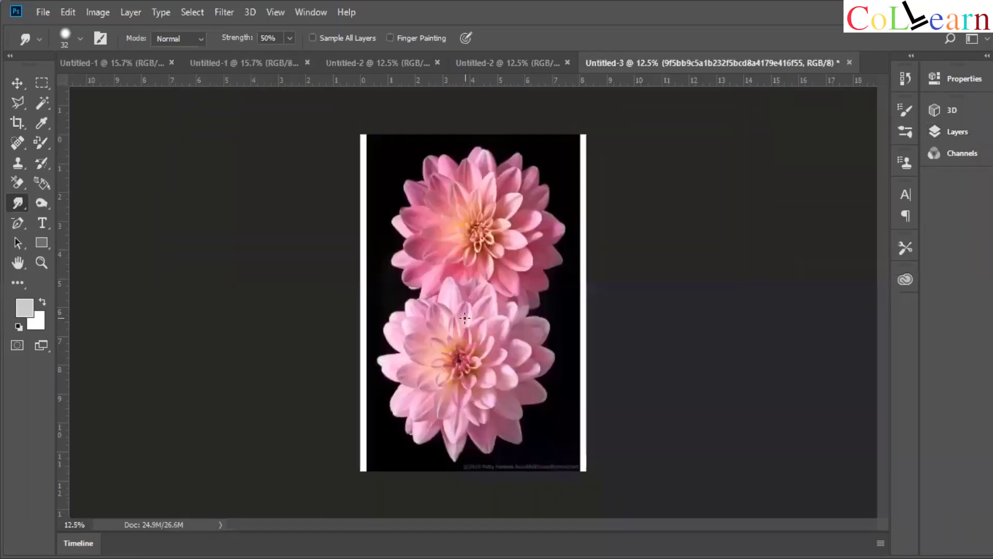
Select the black background around the two flowers with the Magic Wand, delete it and clear the selection.
{"action": "left_click", "coordinate": [18, 84]}
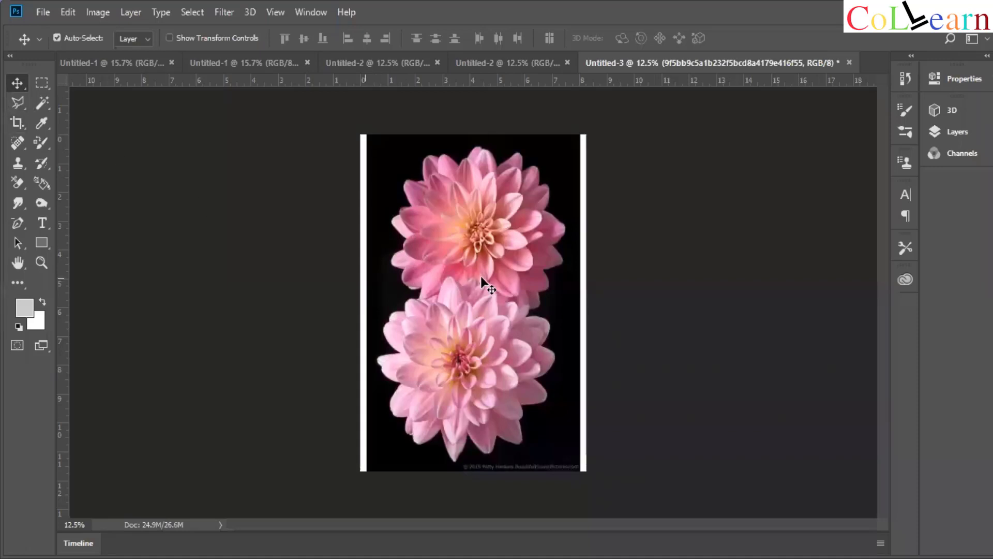
{"action": "left_click_drag", "start_coordinate": [492, 281], "coordinate": [481, 277]}
{"action": "left_click", "coordinate": [43, 107]}
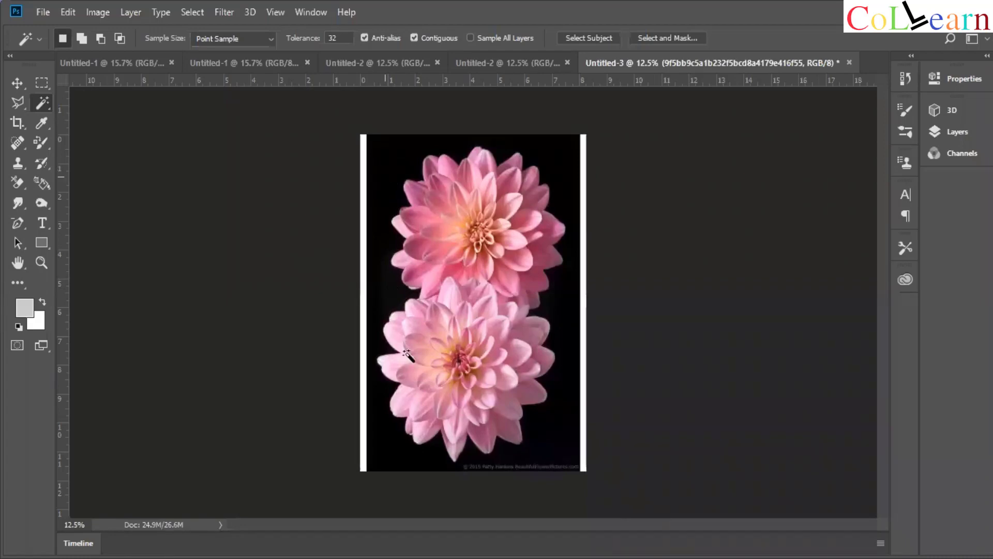
{"action": "left_click", "coordinate": [402, 296]}
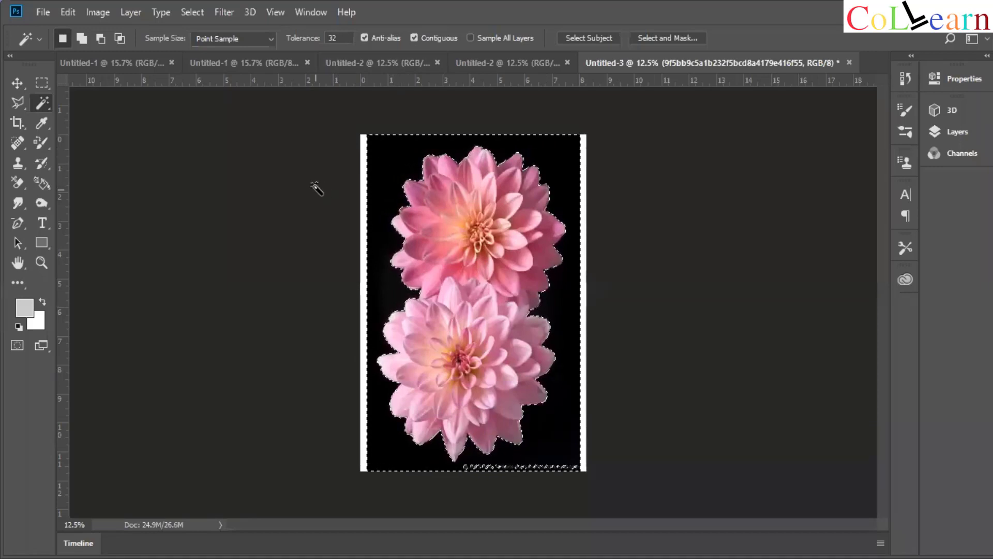
{"action": "key", "text": "Delete"}
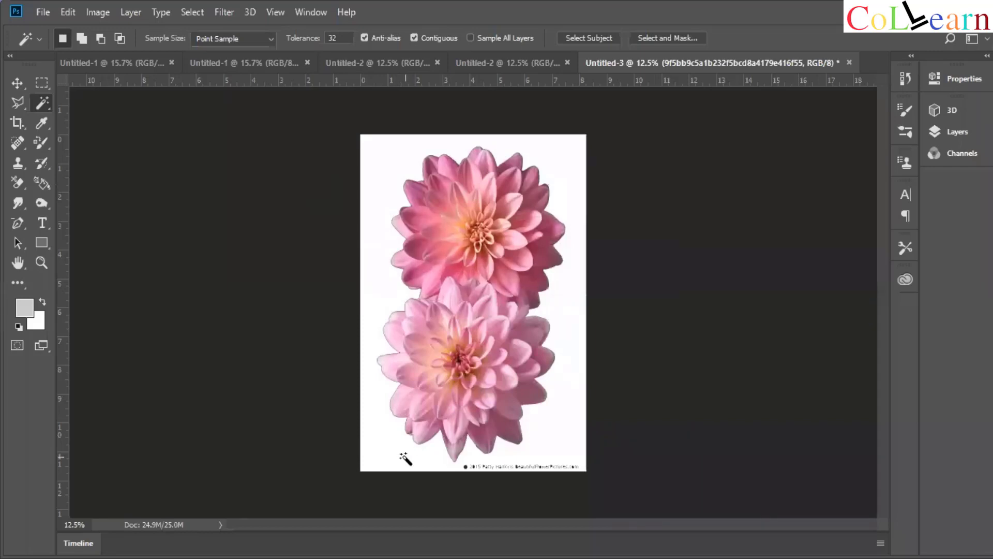
Erase the copyright text left along the lower edge of the flower picture with the standard Eraser.
{"action": "key", "text": "ctrl+plus"}
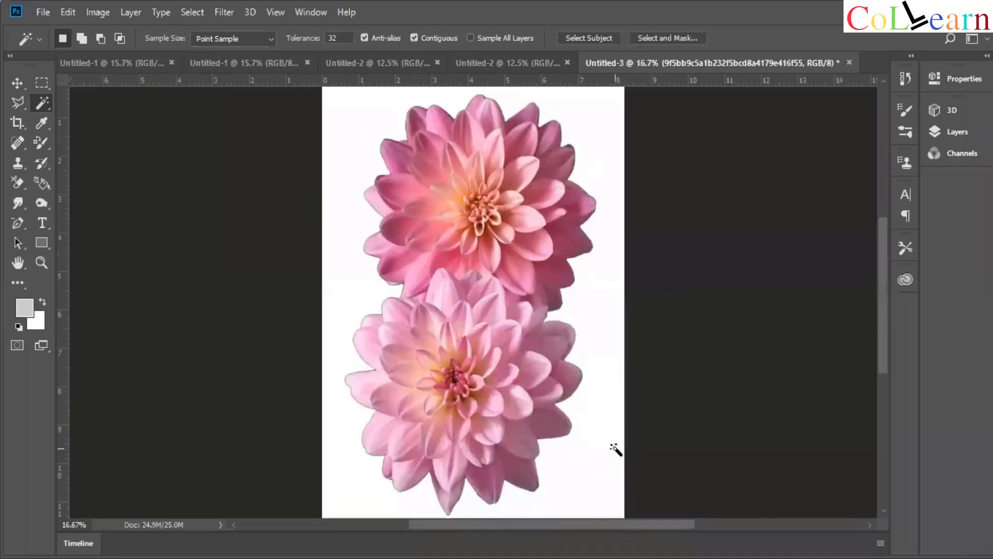
{"action": "scroll", "coordinate": [889, 356], "scroll_direction": "down", "scroll_amount": 3}
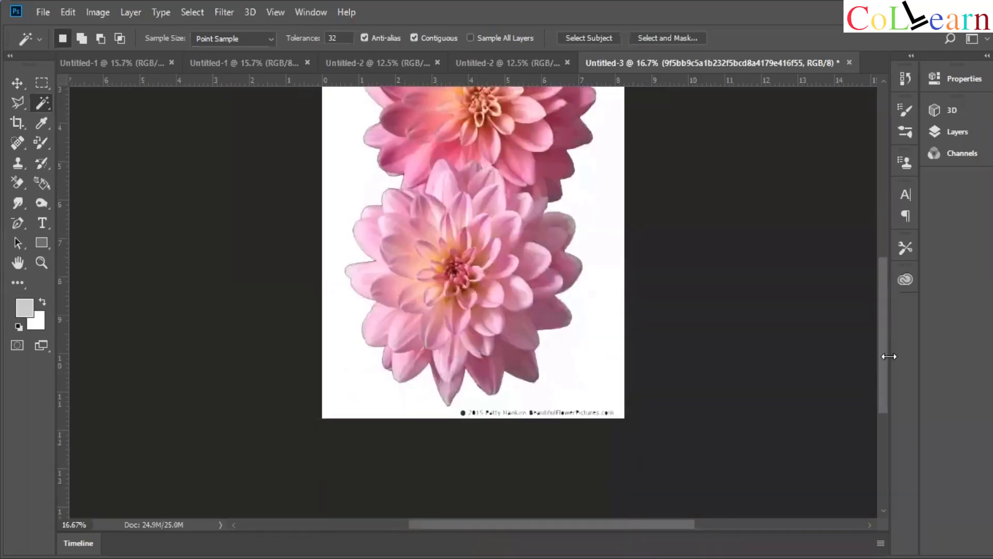
{"action": "scroll", "coordinate": [889, 357], "scroll_direction": "up", "scroll_amount": 1}
{"action": "left_click_drag", "start_coordinate": [884, 360], "coordinate": [880, 310]}
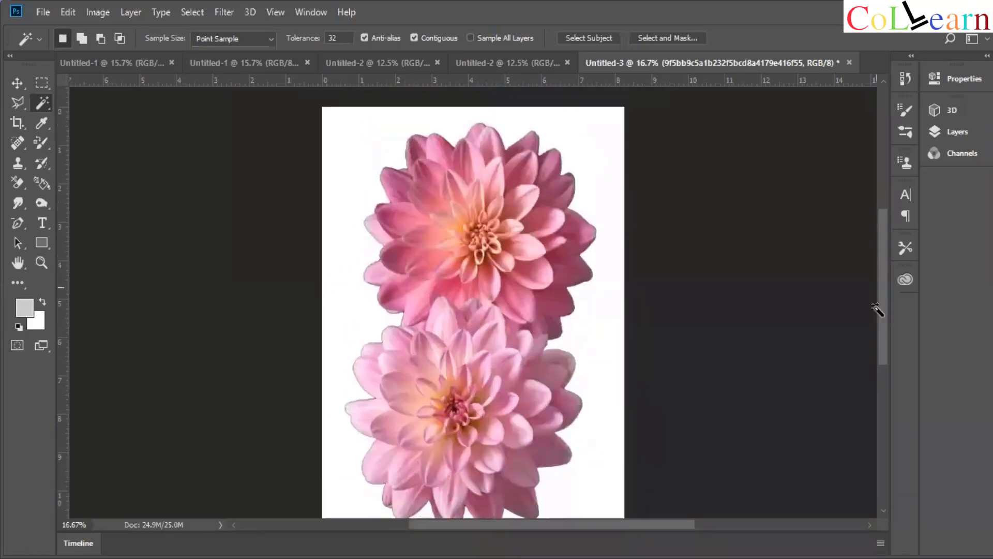
{"action": "left_click", "coordinate": [18, 184]}
{"action": "right_click", "coordinate": [17, 184]}
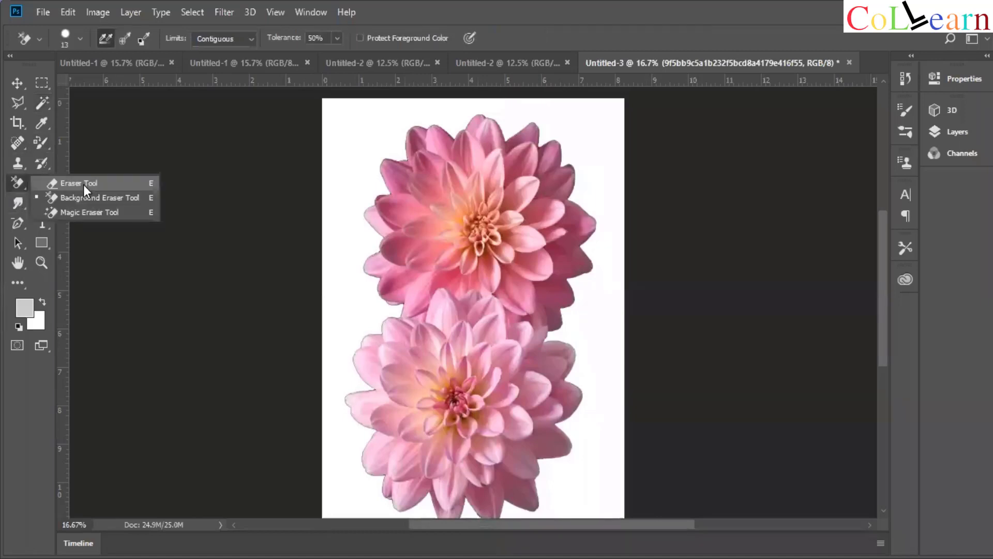
{"action": "left_click", "coordinate": [83, 185]}
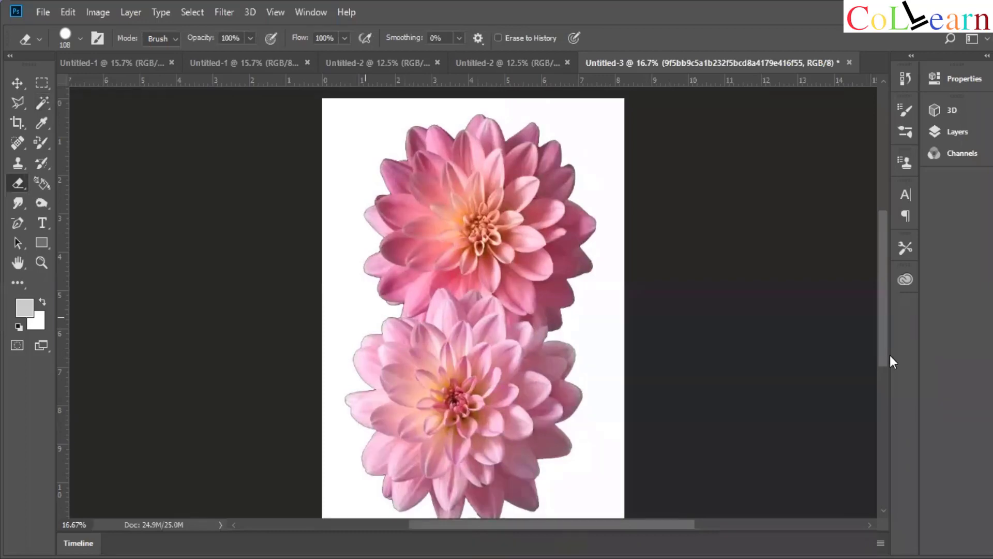
{"action": "scroll", "coordinate": [885, 355], "scroll_direction": "down", "scroll_amount": 5}
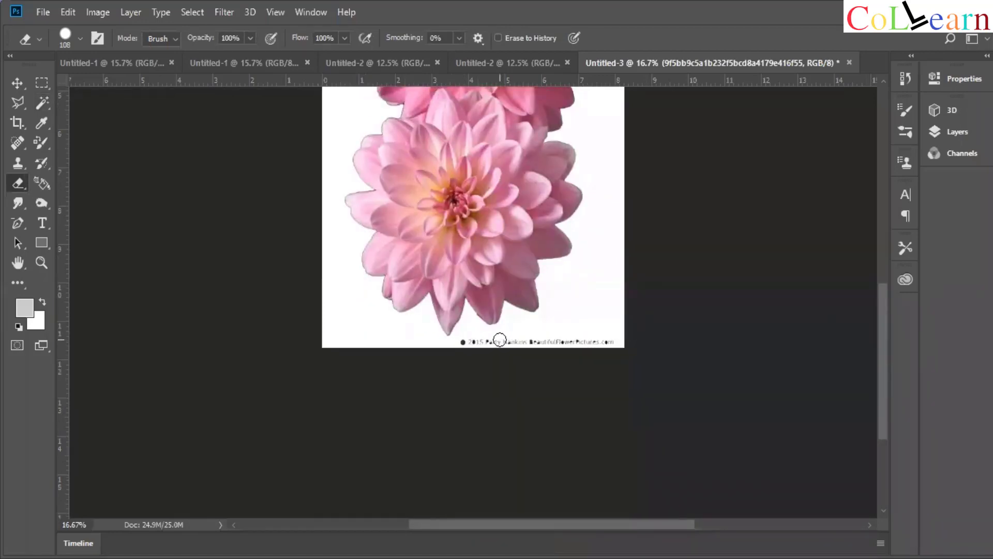
{"action": "mouse_move", "coordinate": [482, 341]}
{"action": "left_mouse_down"}
{"action": "mouse_move", "coordinate": [461, 341]}
{"action": "mouse_move", "coordinate": [622, 342]}
{"action": "left_mouse_up"}
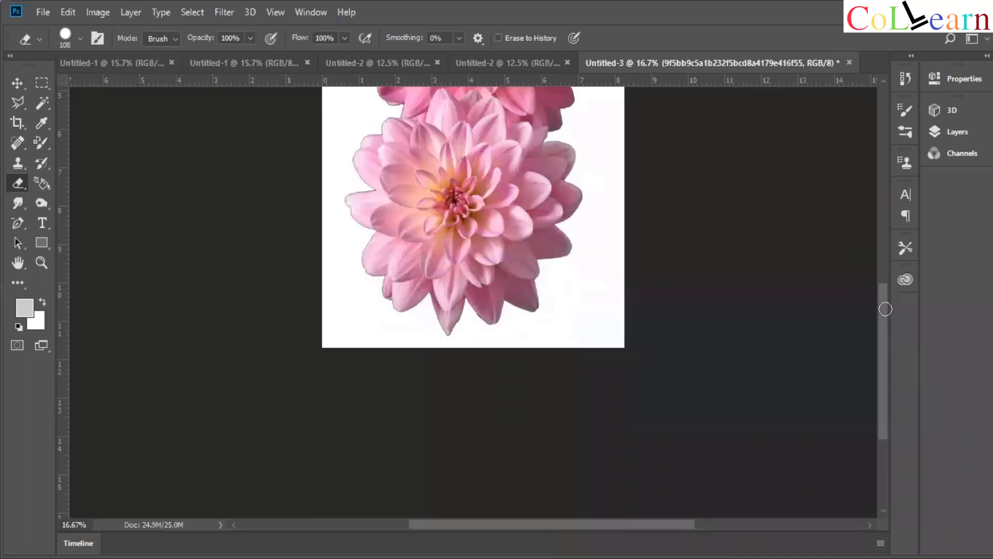
Examine the cut-out edges of both flowers up close for leftover background, from the lower flower to the upper and back.
{"action": "scroll", "coordinate": [885, 306], "scroll_direction": "up", "scroll_amount": 3}
{"action": "key", "text": "ctrl+plus"}
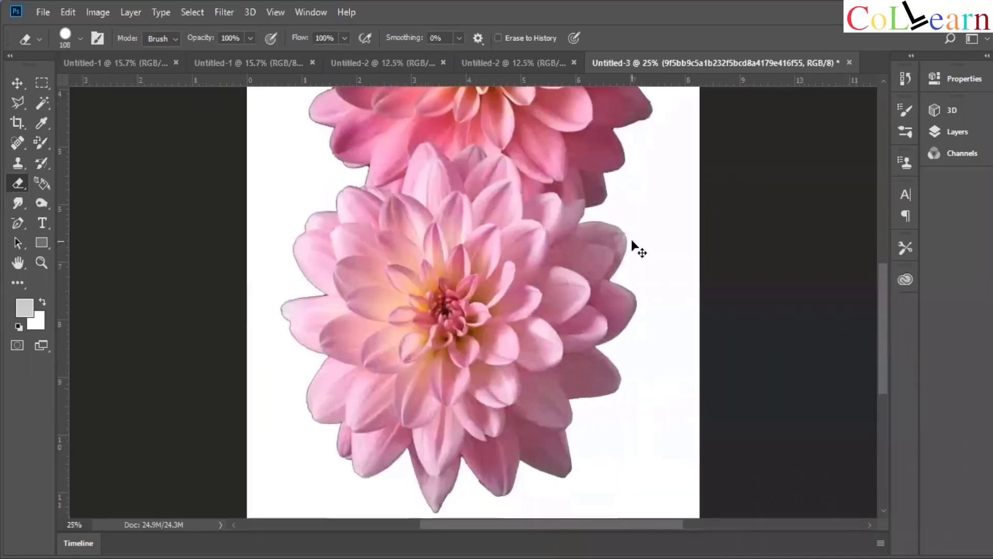
{"action": "key", "text": "ctrl+plus"}
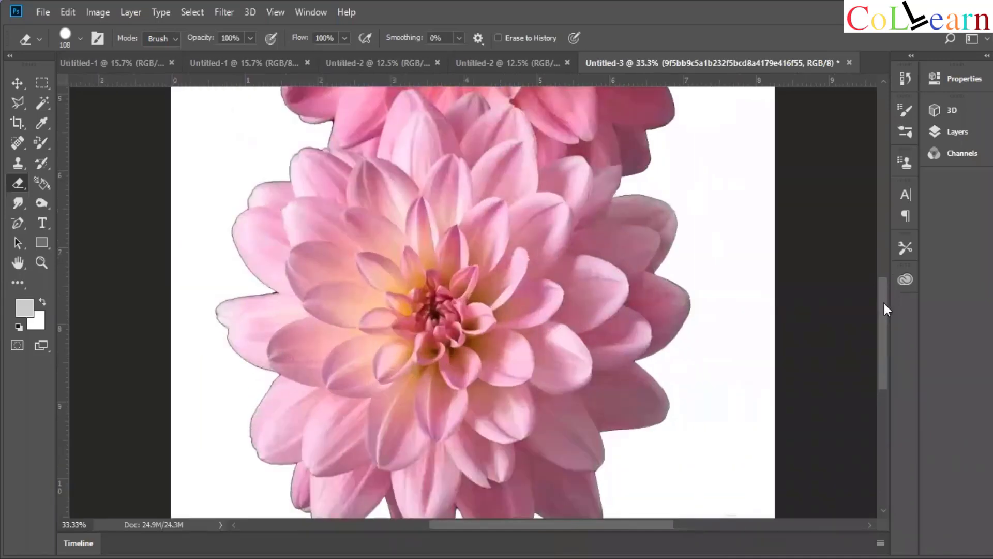
{"action": "left_click_drag", "start_coordinate": [884, 307], "coordinate": [879, 266]}
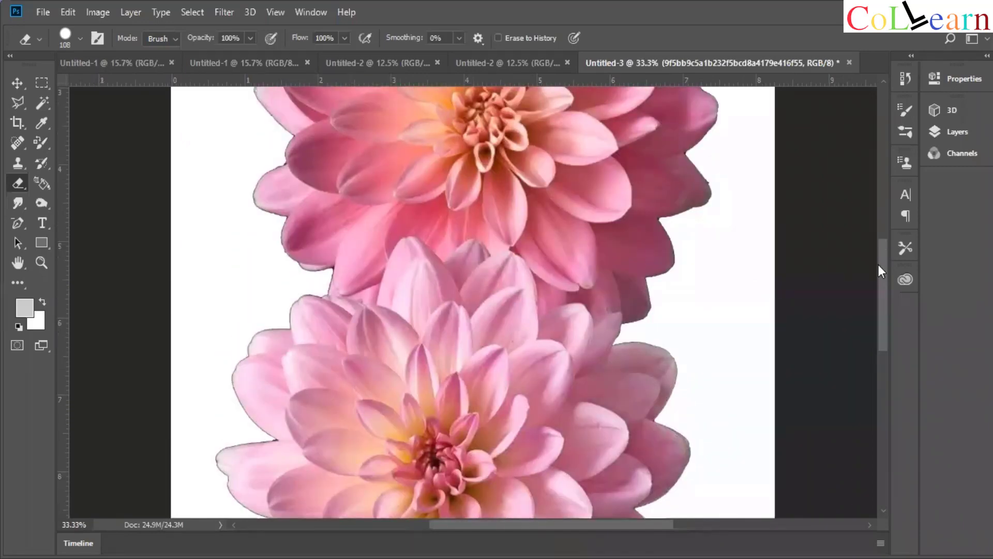
{"action": "left_click_drag", "start_coordinate": [878, 265], "coordinate": [880, 238]}
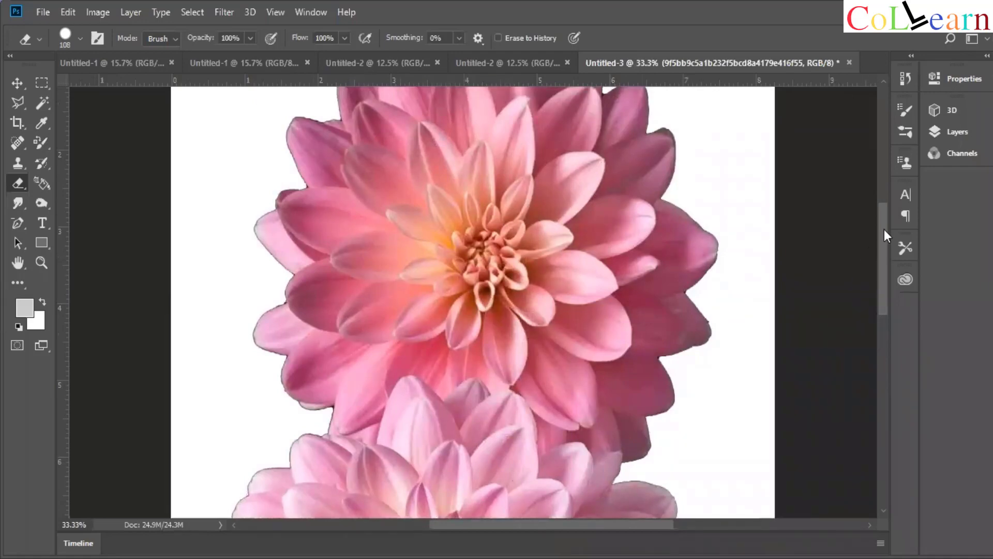
{"action": "scroll", "coordinate": [884, 213], "scroll_direction": "up", "scroll_amount": 3}
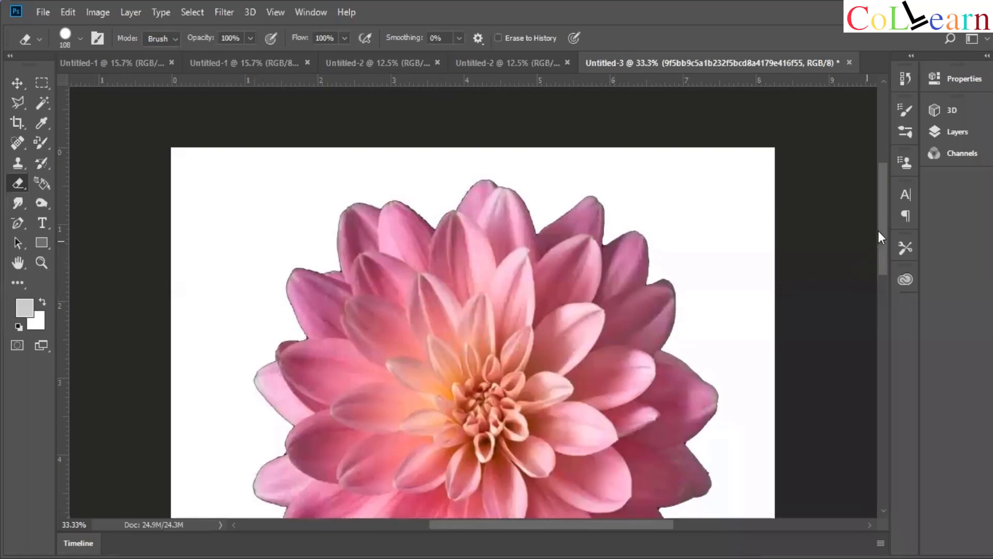
{"action": "scroll", "coordinate": [884, 284], "scroll_direction": "down", "scroll_amount": 3}
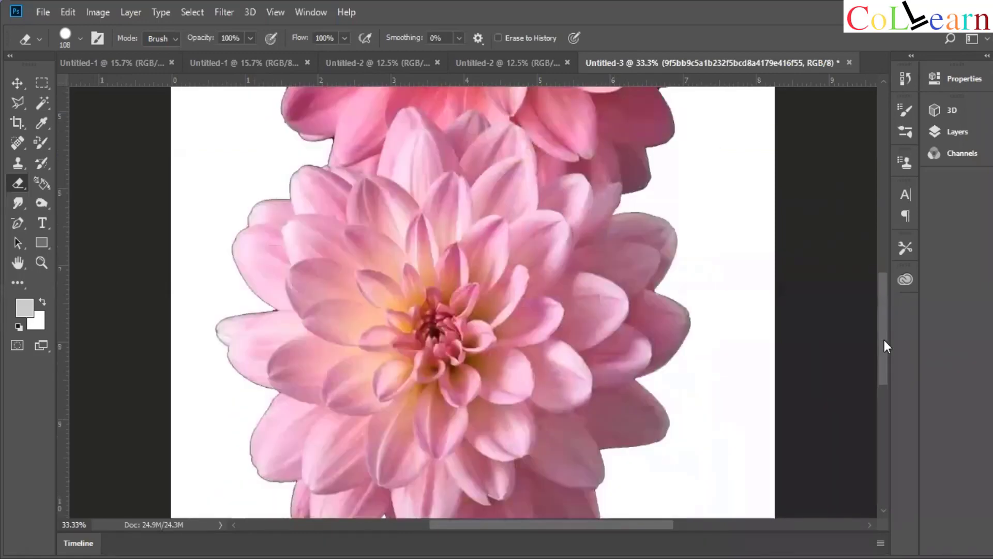
{"action": "scroll", "coordinate": [886, 369], "scroll_direction": "down", "scroll_amount": 4}
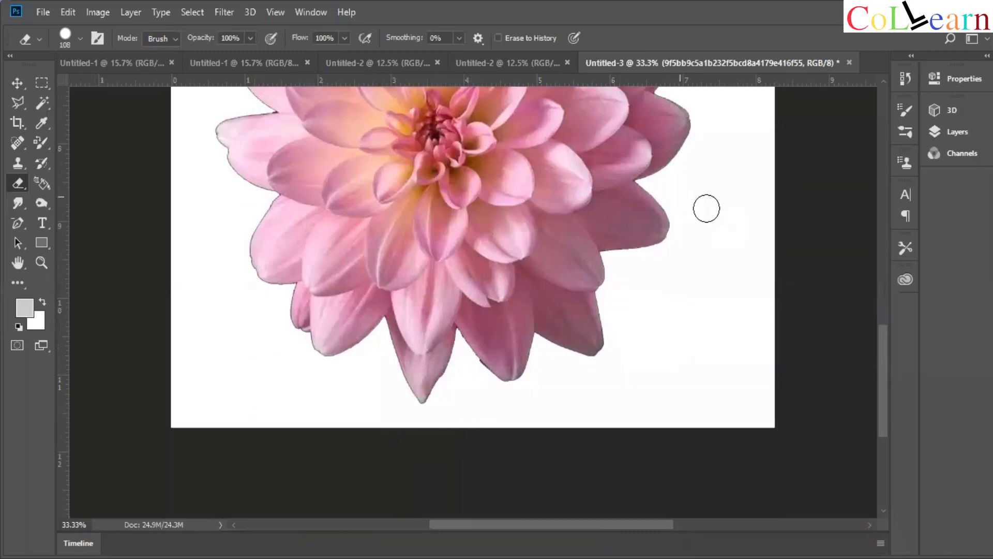
{"action": "key", "text": "ctrl+minus"}
{"action": "key", "text": "ctrl+minus"}
{"action": "key", "text": "ctrl+minus"}
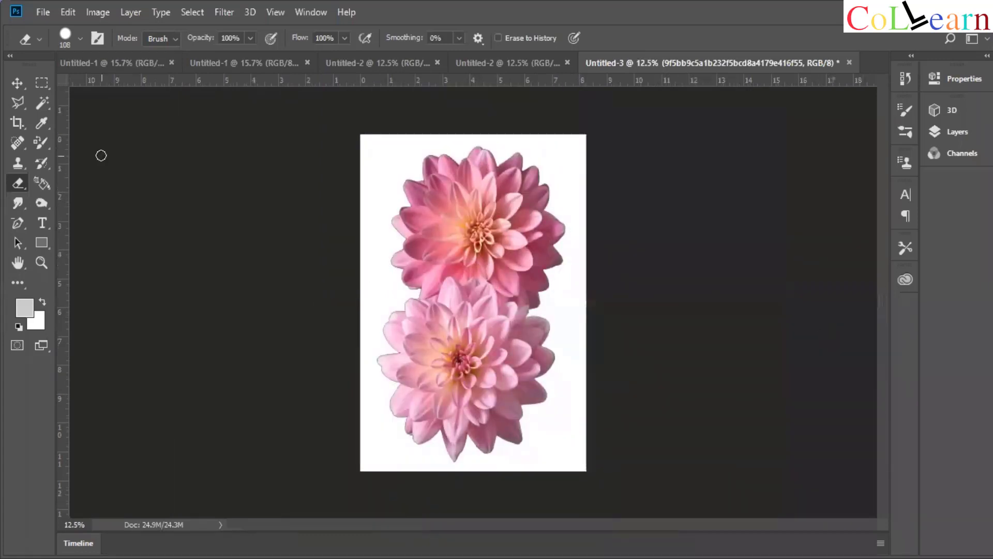
Convert the locked Background layer into a regular layer with the default name and settings.
{"action": "left_click", "coordinate": [17, 84]}
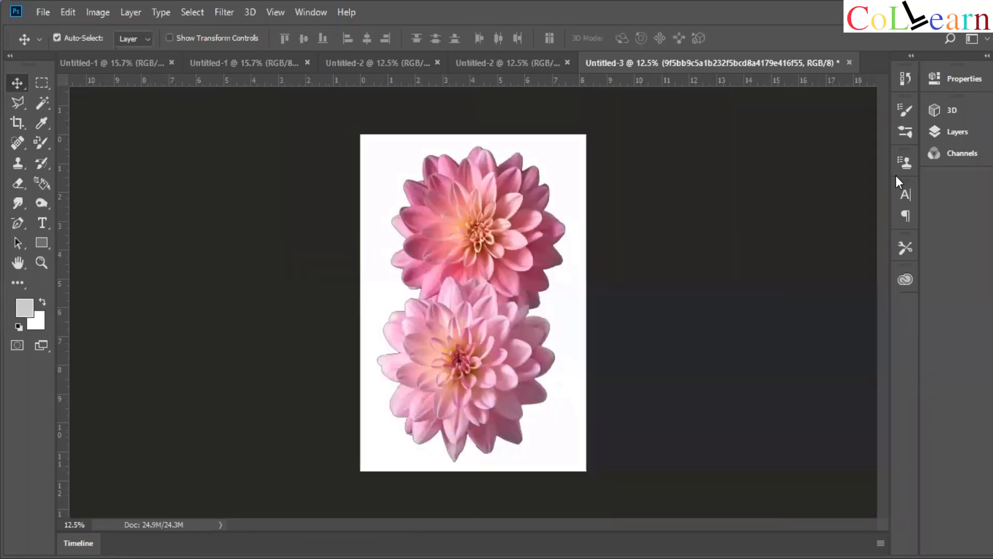
{"action": "left_click", "coordinate": [965, 130]}
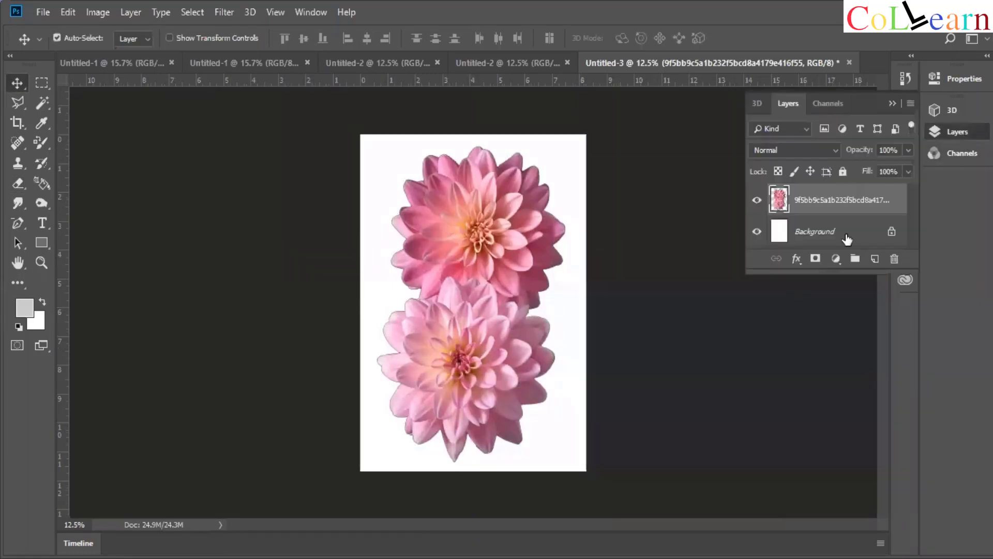
{"action": "left_click", "coordinate": [848, 235]}
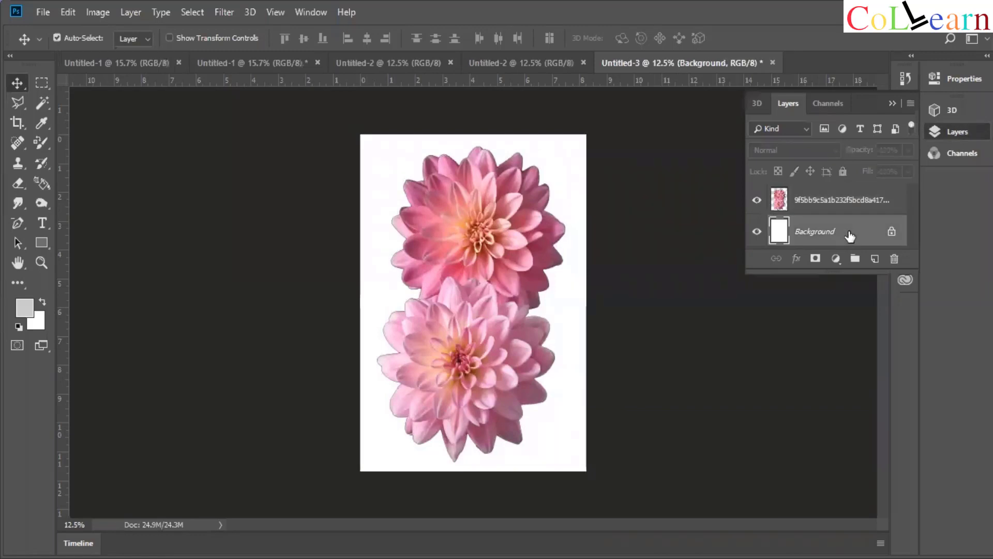
{"action": "double_click", "coordinate": [863, 234]}
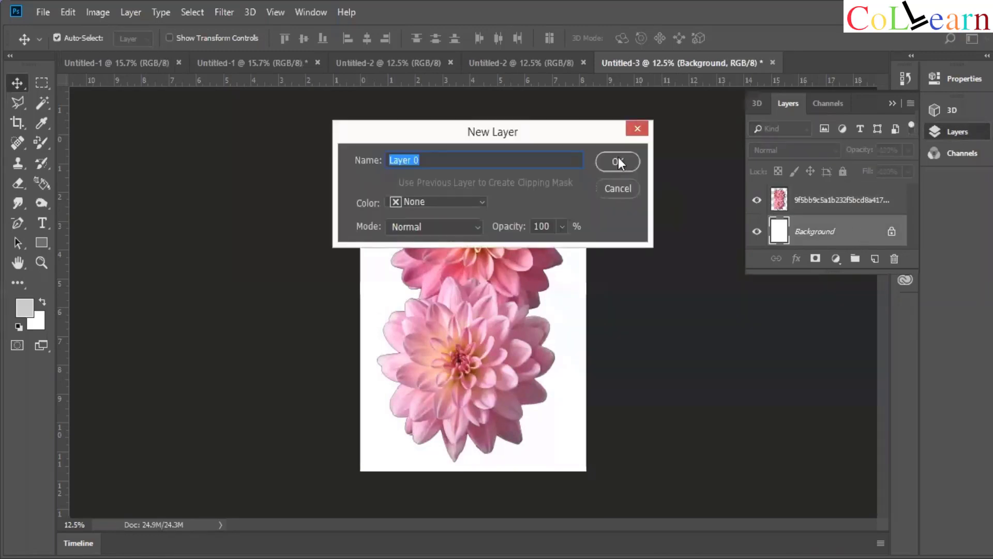
{"action": "left_click", "coordinate": [615, 159]}
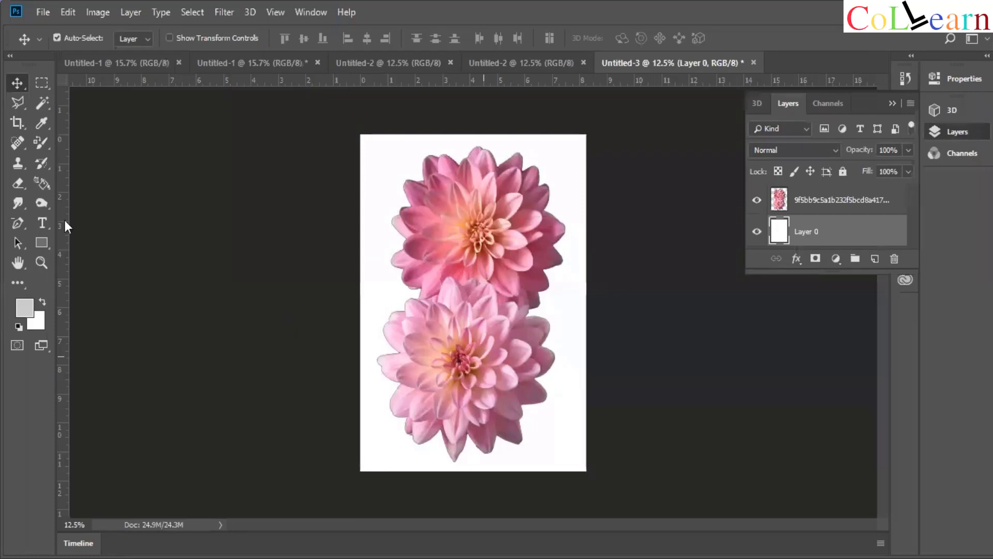
Try to draw a light-gray rectangle with the Rectangle tool from the page's upper-left corner.
{"action": "left_click", "coordinate": [41, 243]}
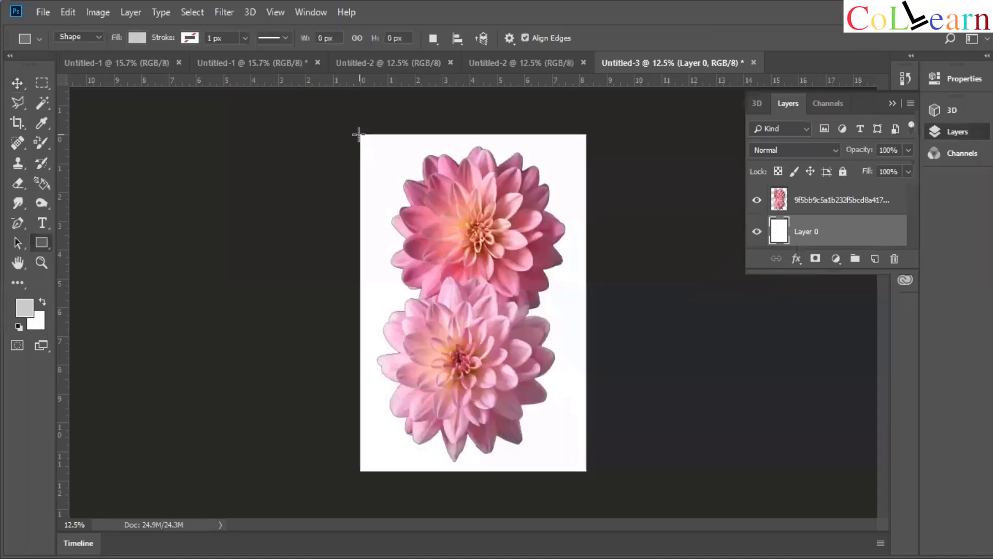
{"action": "left_click_drag", "start_coordinate": [359, 134], "coordinate": [361, 138]}
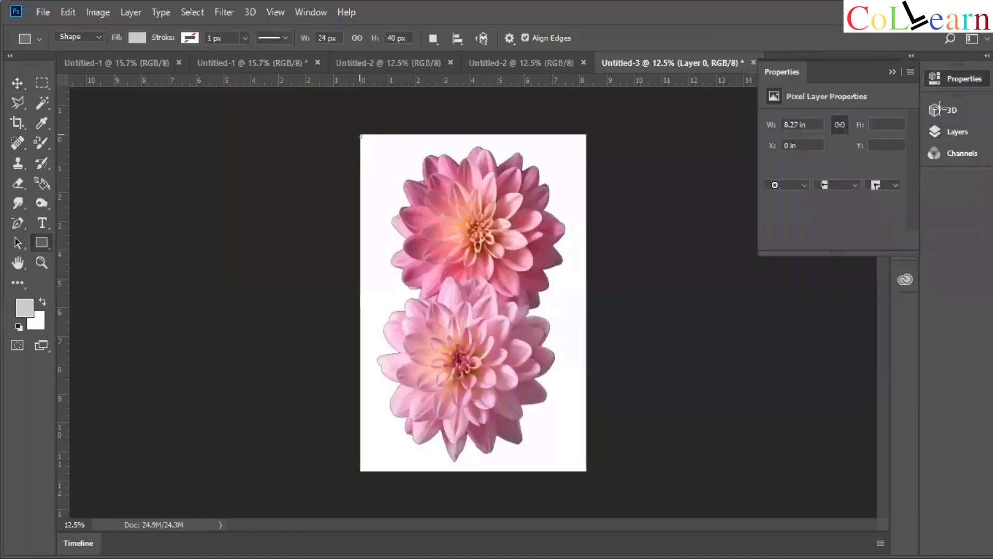
{"action": "left_click", "coordinate": [552, 213]}
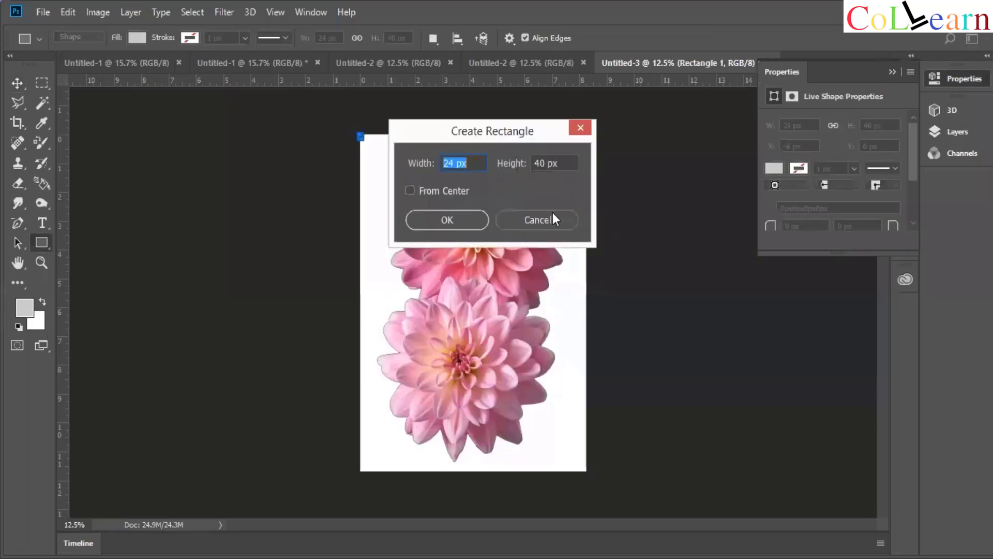
{"action": "key", "text": "Escape"}
{"action": "left_click", "coordinate": [17, 82]}
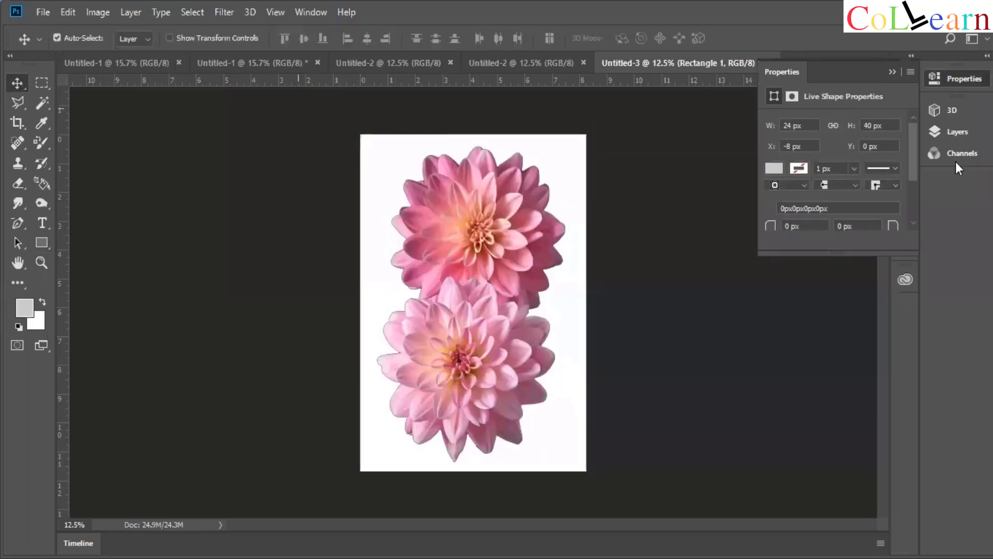
Draw a light-gray rectangle of about 2512 × 3516 px over the whole page, directly above the flower layer.
{"action": "left_click", "coordinate": [959, 132]}
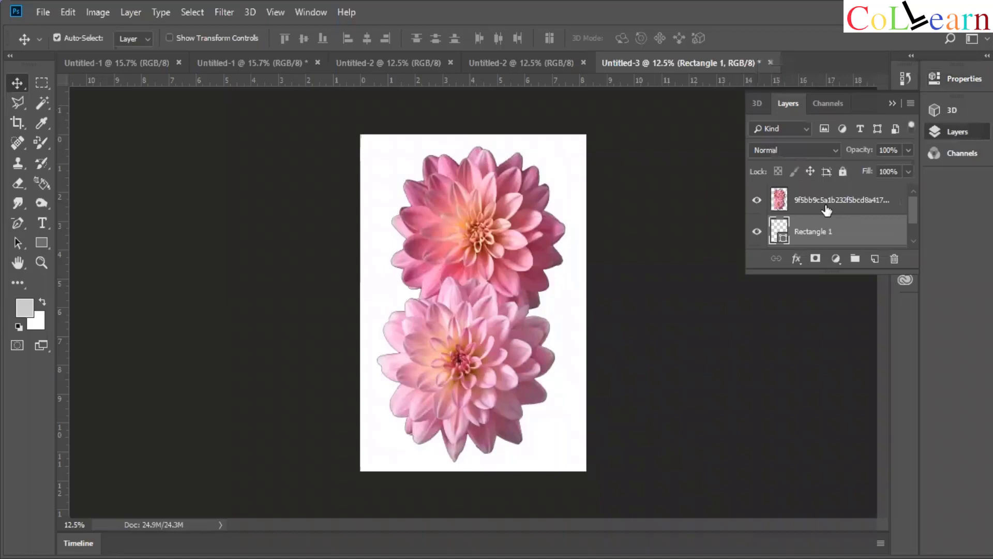
{"action": "left_click", "coordinate": [826, 210]}
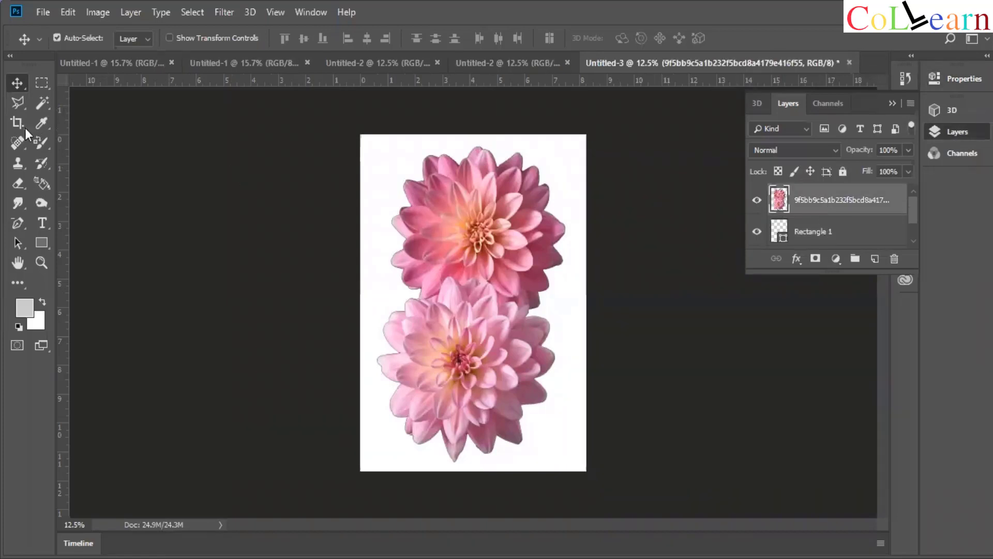
{"action": "left_click", "coordinate": [44, 244]}
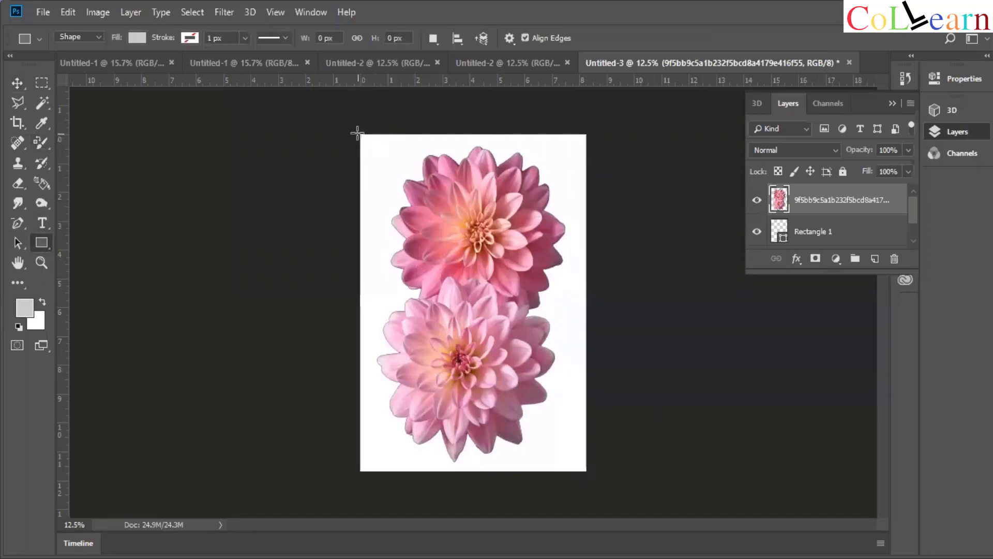
{"action": "left_click_drag", "start_coordinate": [357, 133], "coordinate": [586, 471]}
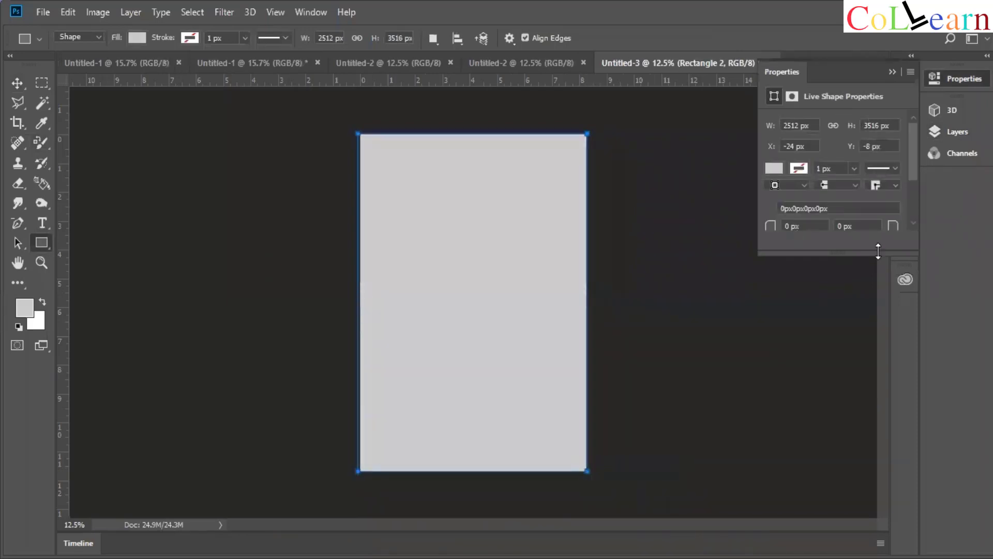
{"action": "left_click", "coordinate": [891, 72]}
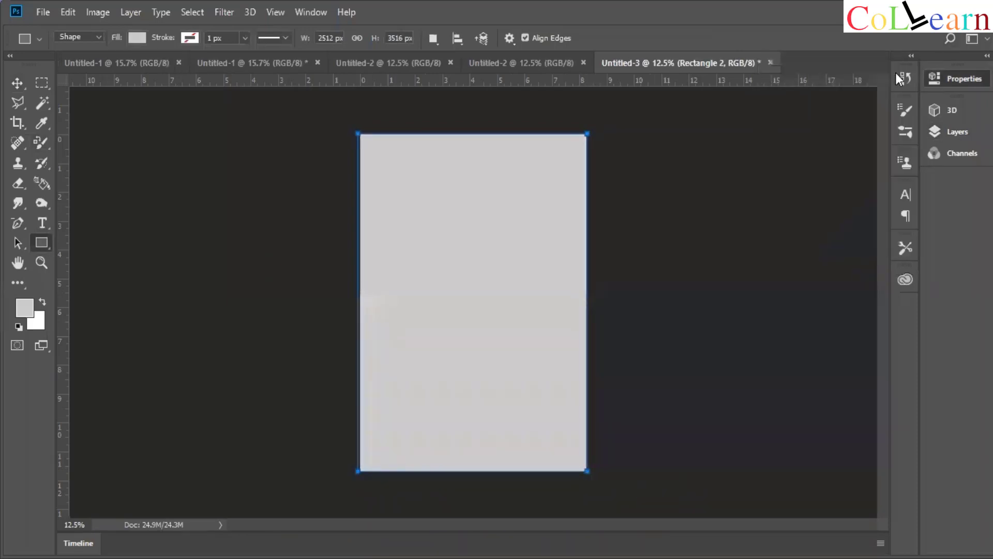
Move the flower layer above the Rectangle 2 layer so the rectangle lies behind the flowers.
{"action": "left_click", "coordinate": [937, 132]}
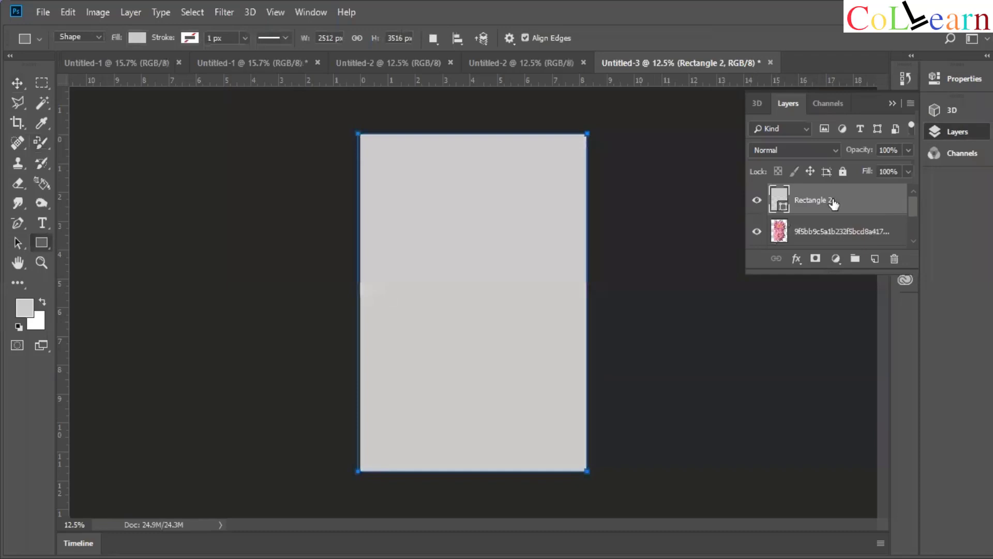
{"action": "left_click", "coordinate": [828, 237]}
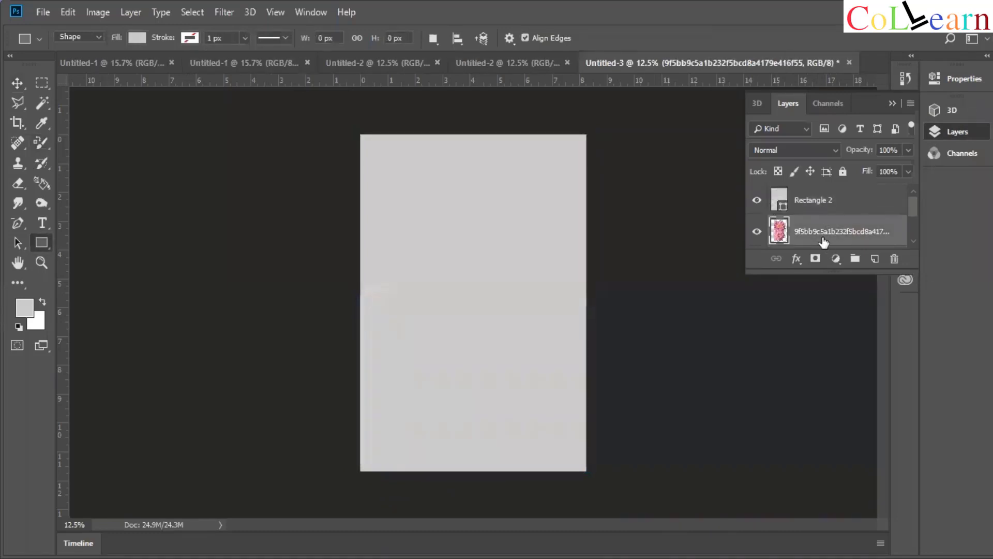
{"action": "left_click", "coordinate": [826, 201]}
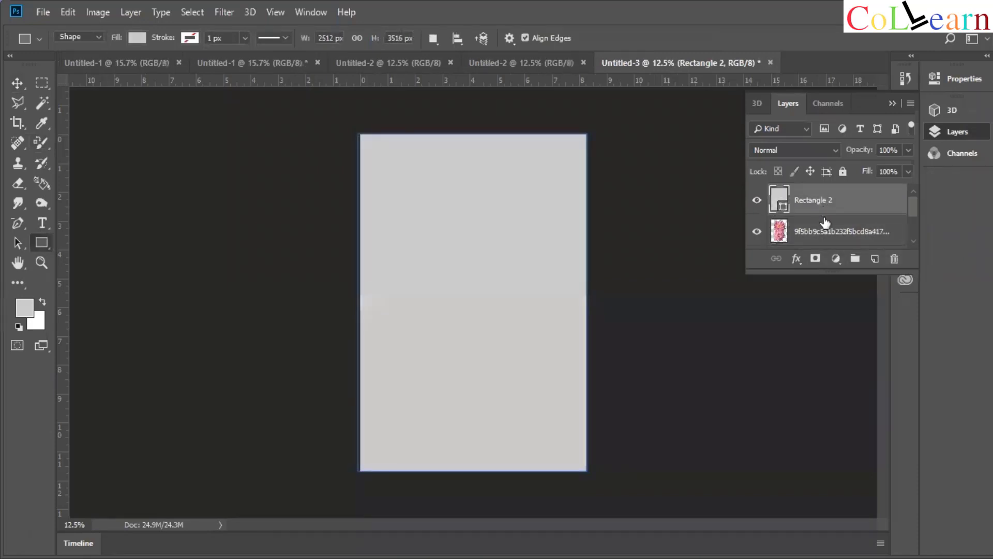
{"action": "left_click_drag", "start_coordinate": [826, 231], "coordinate": [825, 200]}
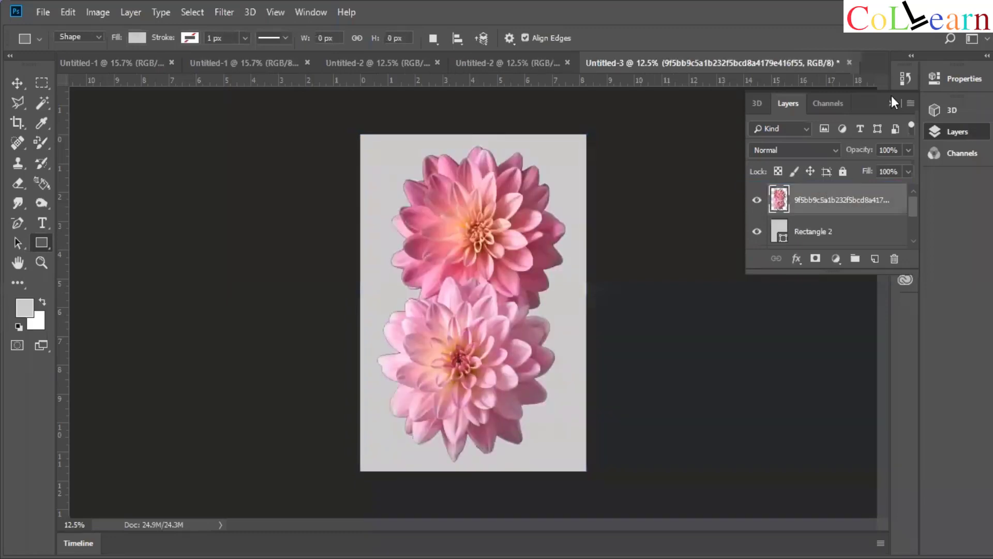
Remove the fill of the Rectangle 2 layer and replace it with solid dark red.
{"action": "left_click", "coordinate": [845, 236]}
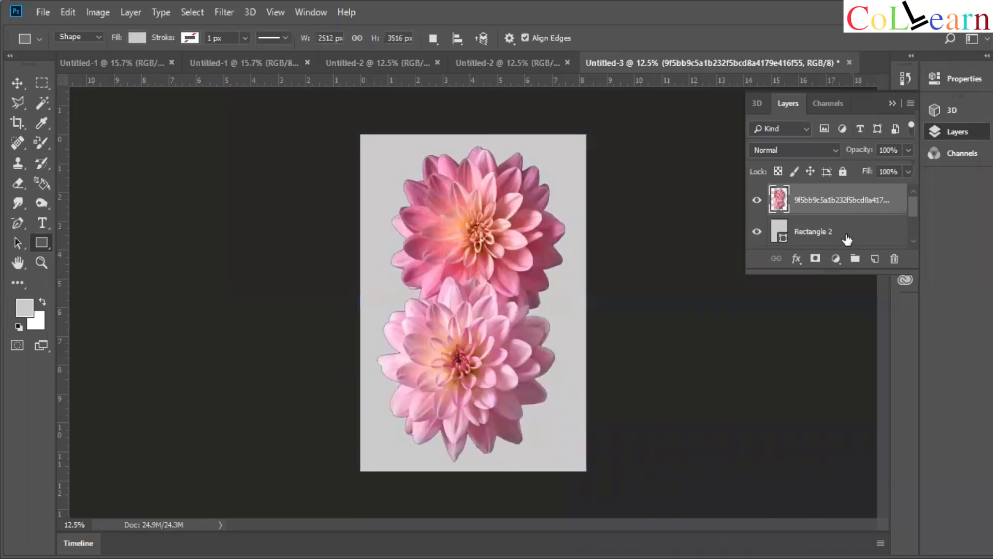
{"action": "left_click", "coordinate": [968, 79]}
{"action": "left_click", "coordinate": [970, 80]}
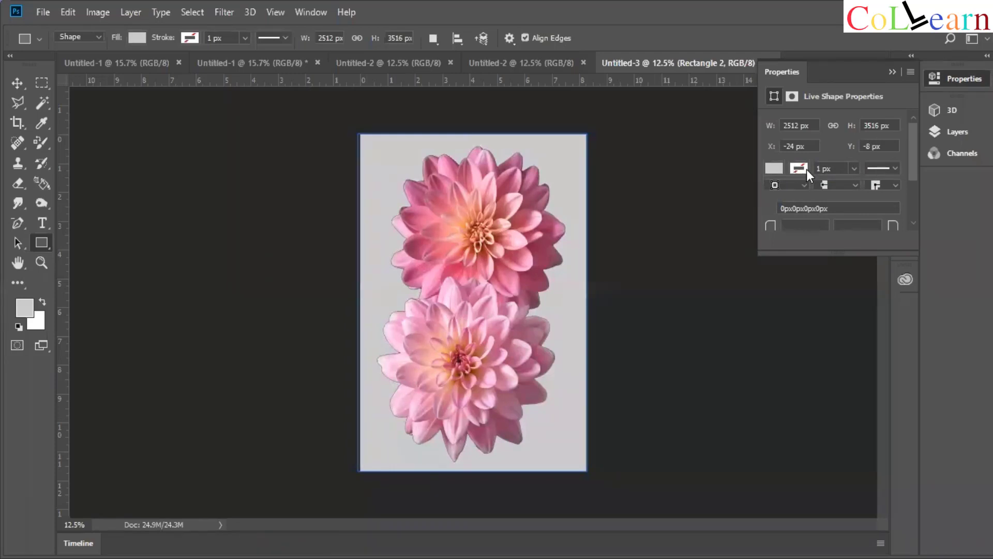
{"action": "left_click", "coordinate": [776, 168]}
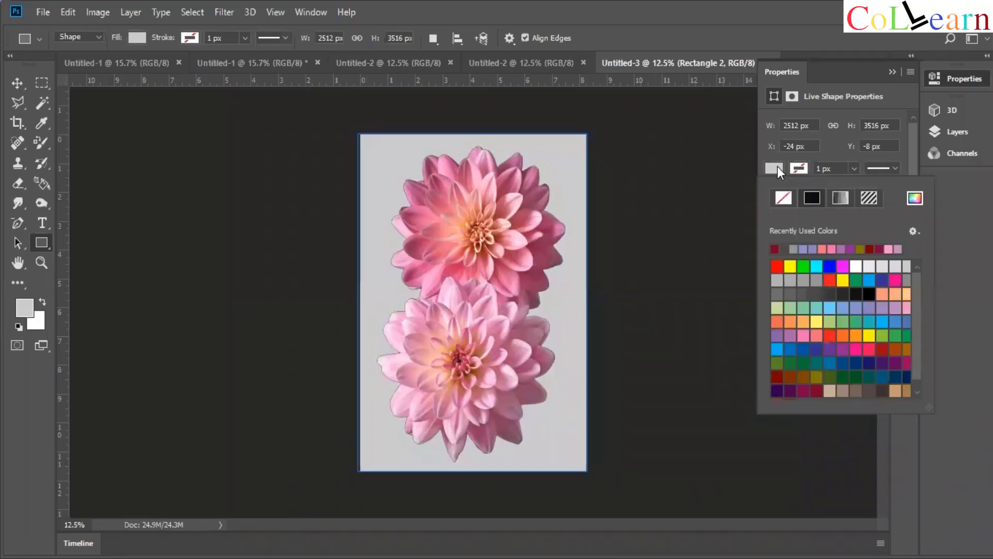
{"action": "left_click", "coordinate": [784, 199]}
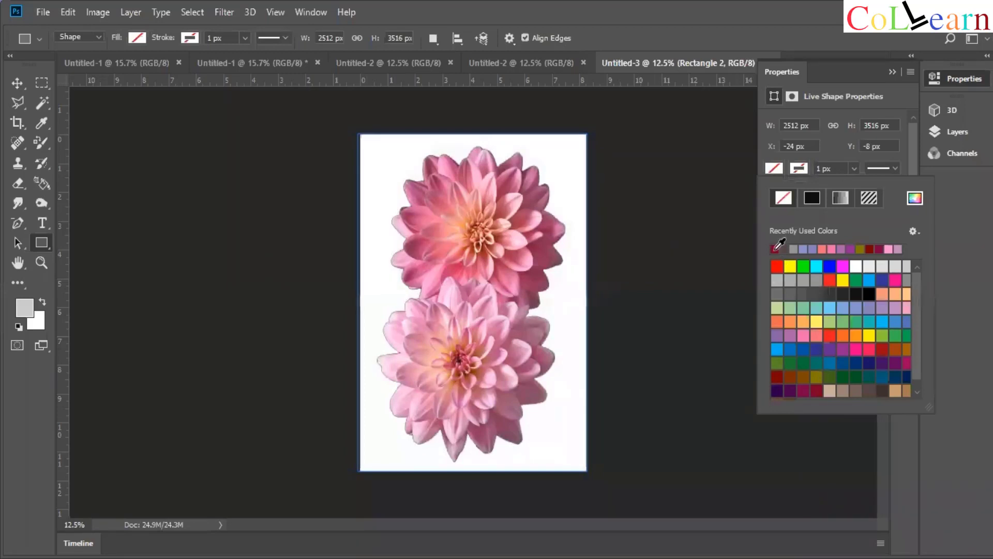
{"action": "left_click", "coordinate": [778, 378]}
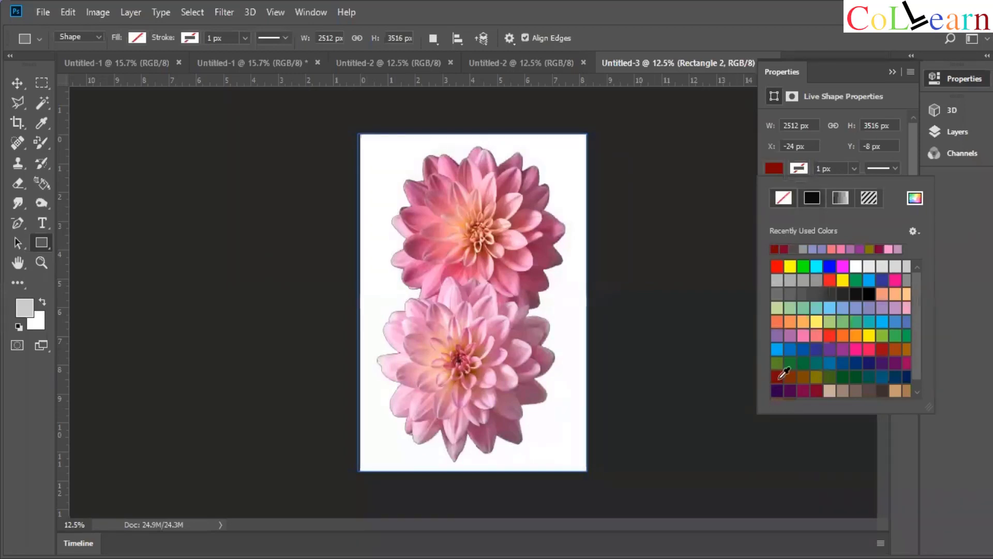
Try crimson, purple and dark blue fills on the rectangle behind the flowers and return it to dark red.
{"action": "left_click", "coordinate": [818, 389]}
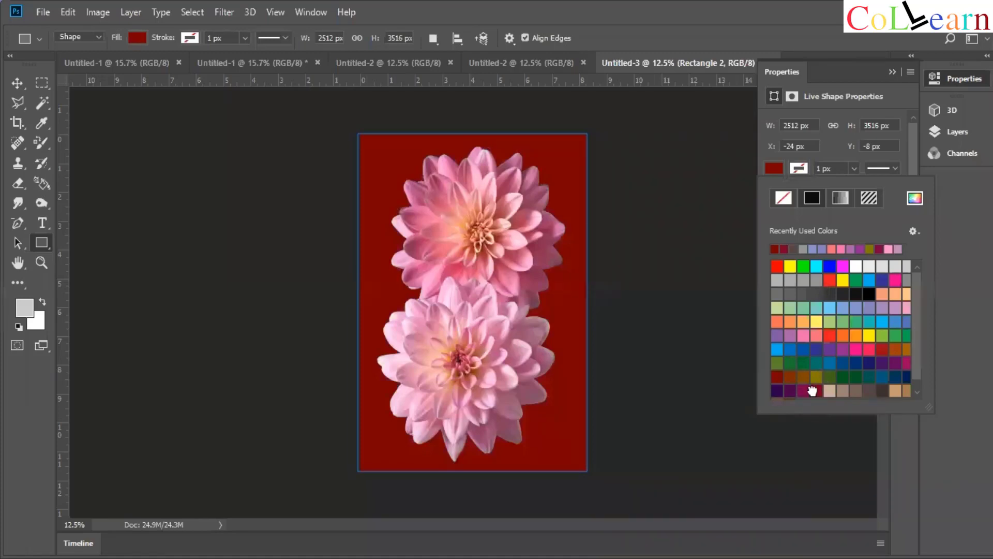
{"action": "left_click", "coordinate": [832, 346]}
{"action": "left_click", "coordinate": [866, 360]}
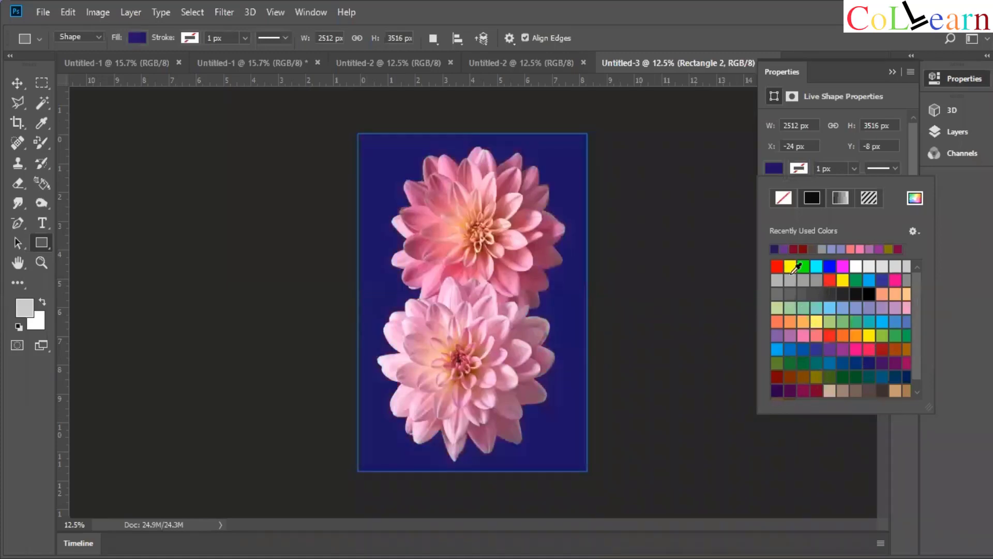
{"action": "left_click", "coordinate": [803, 249]}
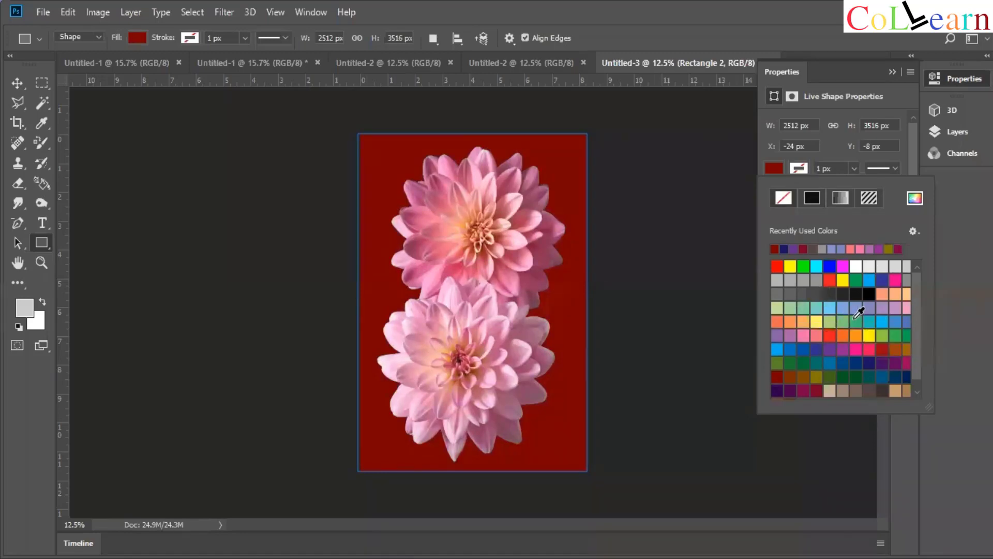
Give the background rectangle a dark teal stroke 72.91 px wide.
{"action": "left_click", "coordinate": [861, 333]}
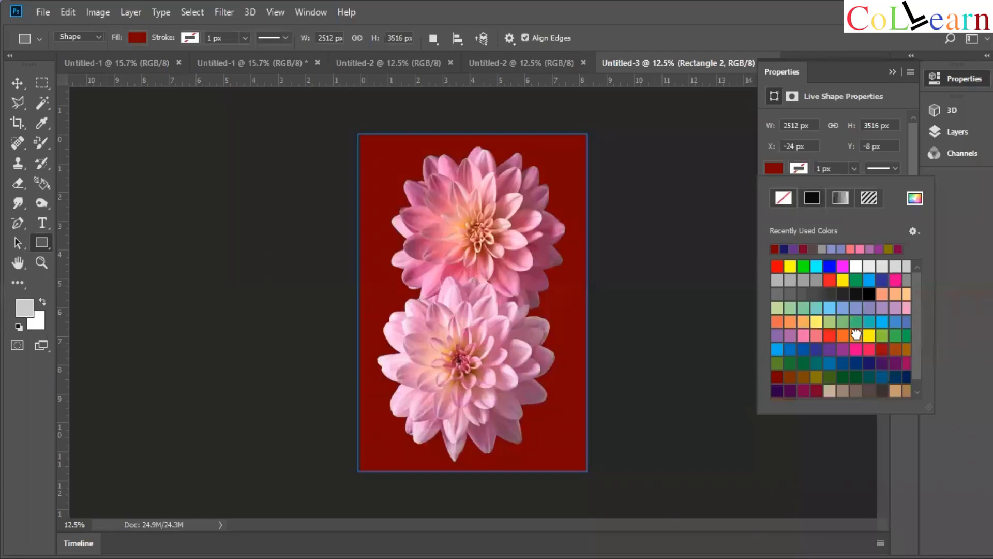
{"action": "left_click", "coordinate": [869, 377]}
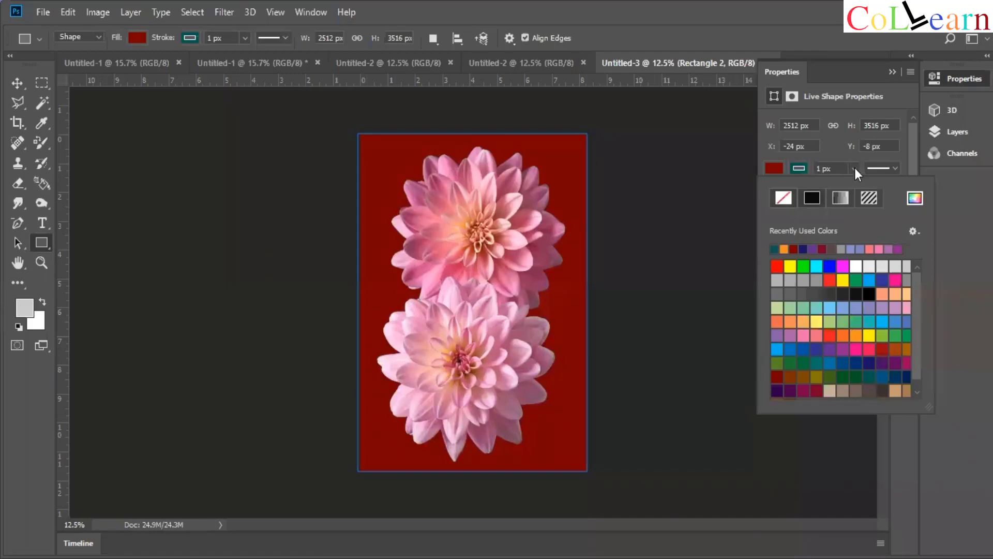
{"action": "left_click", "coordinate": [855, 168]}
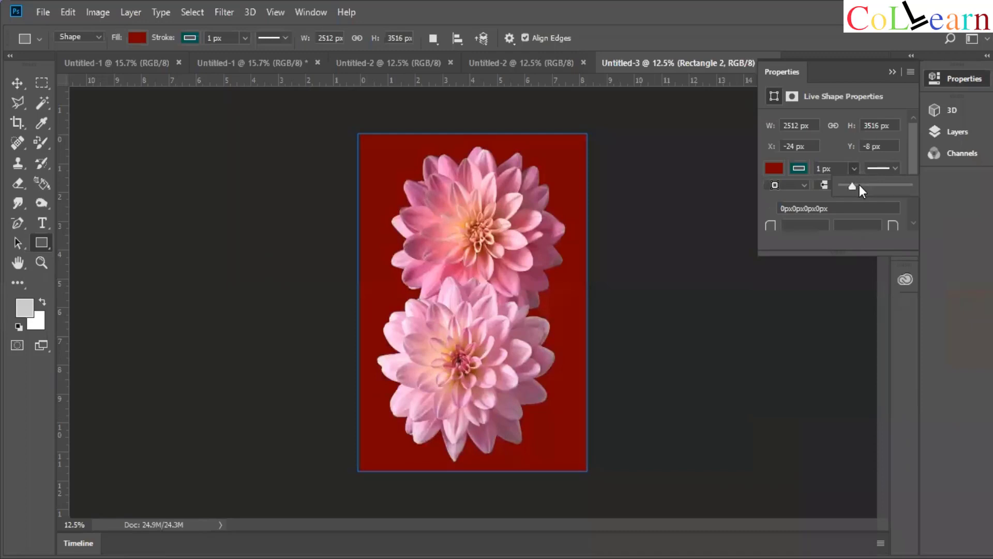
{"action": "left_click_drag", "start_coordinate": [859, 184], "coordinate": [870, 186]}
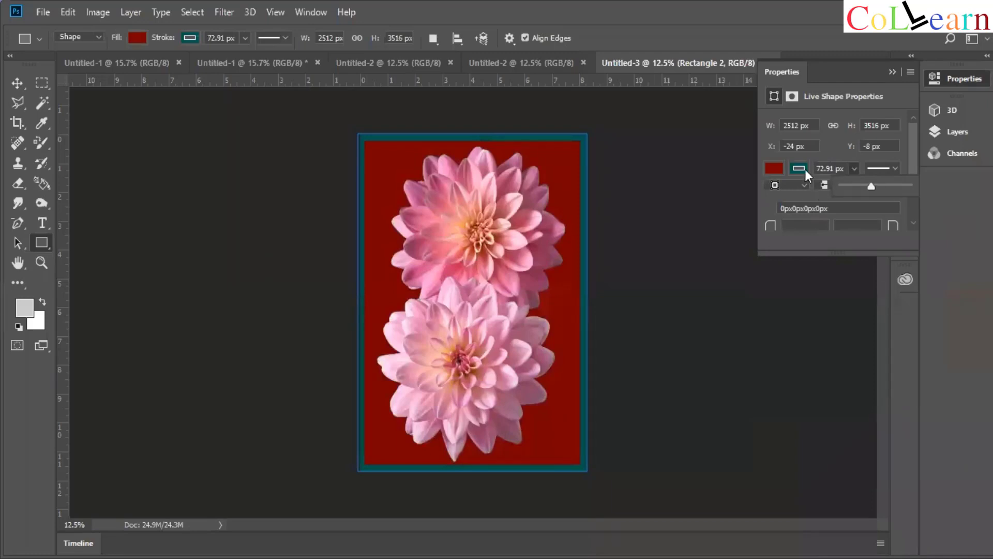
Remove the stroke from the background rectangle and deselect its layer.
{"action": "left_click", "coordinate": [782, 199]}
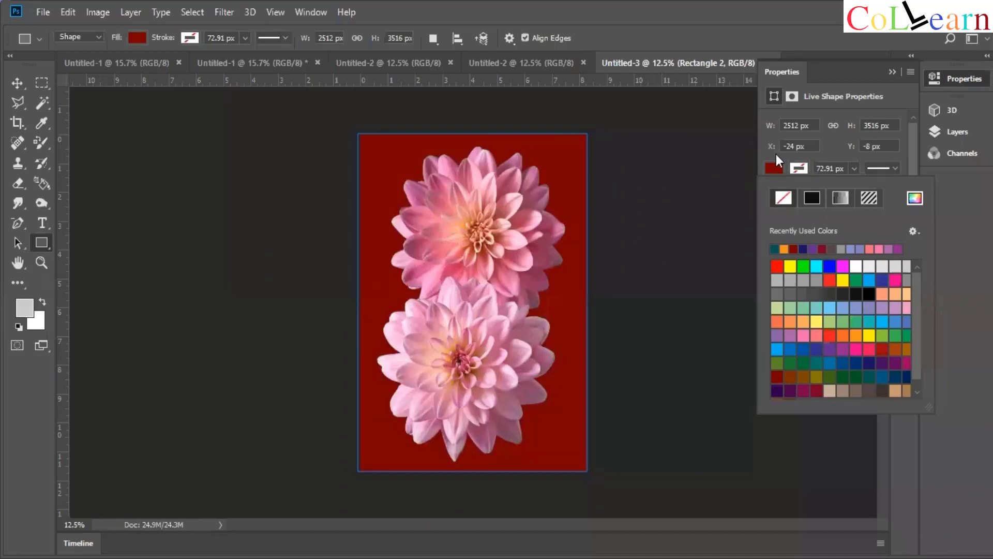
{"action": "left_click", "coordinate": [652, 290]}
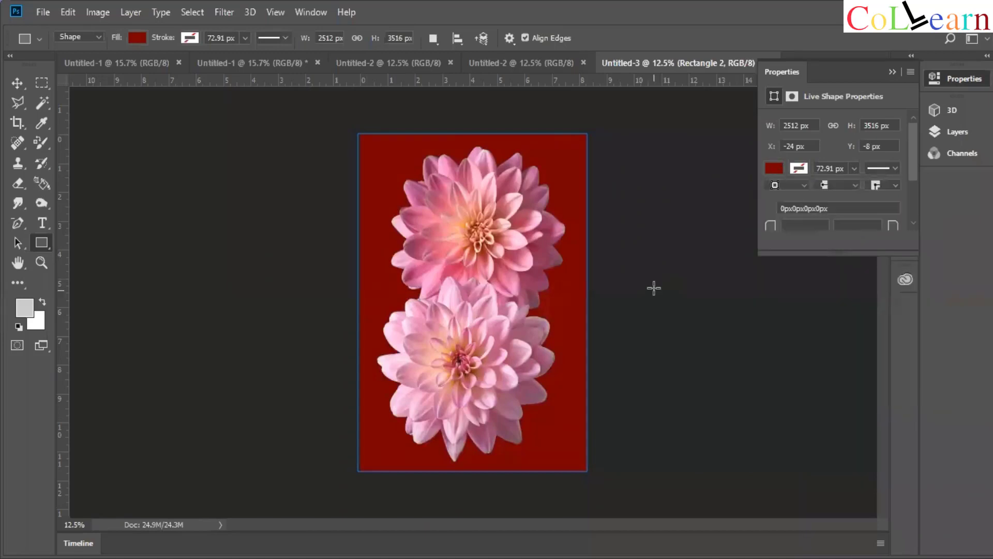
{"action": "left_click", "coordinate": [893, 73]}
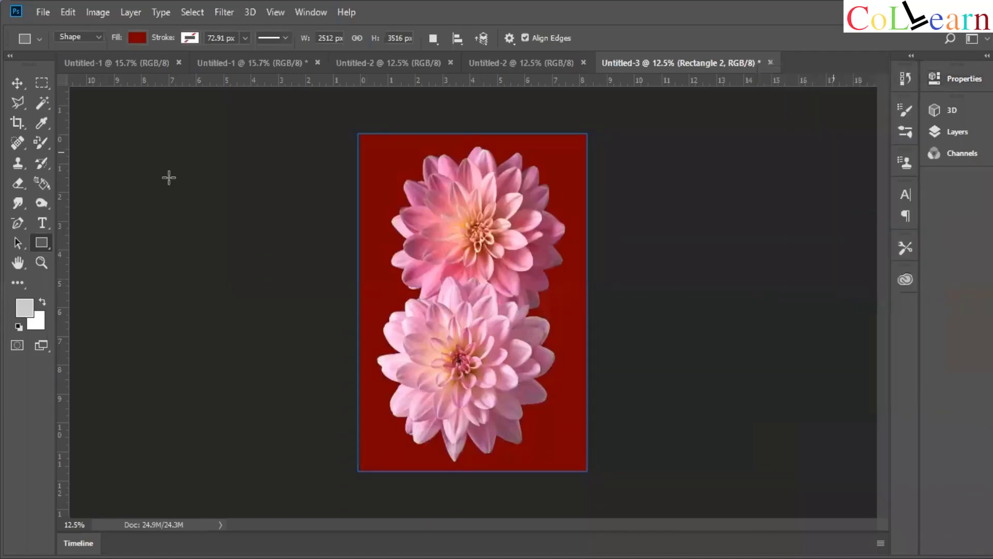
{"action": "left_click", "coordinate": [17, 83]}
{"action": "left_click", "coordinate": [147, 246]}
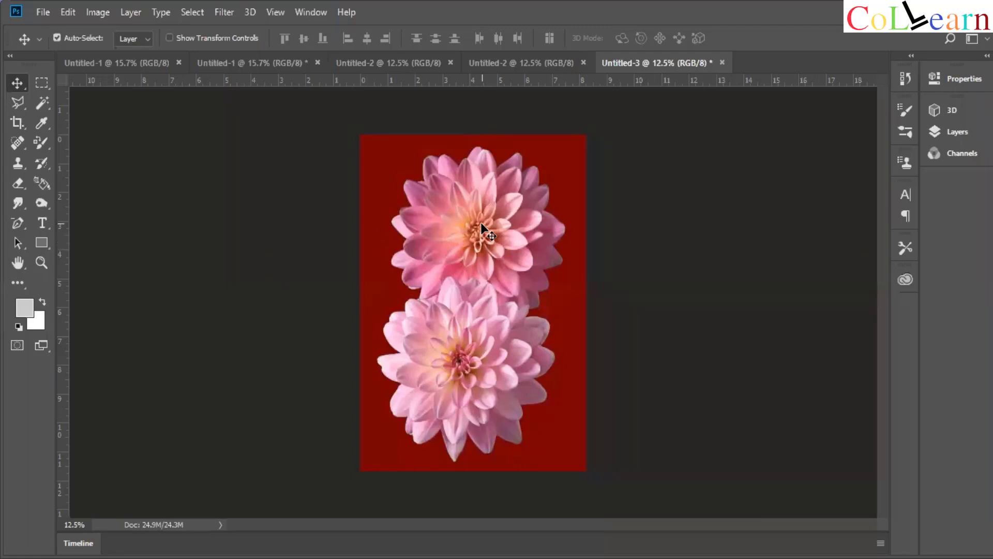
Select the Rectangle 2 layer below the flower layer and fill it with the light-gray foreground color.
{"action": "left_click", "coordinate": [952, 132]}
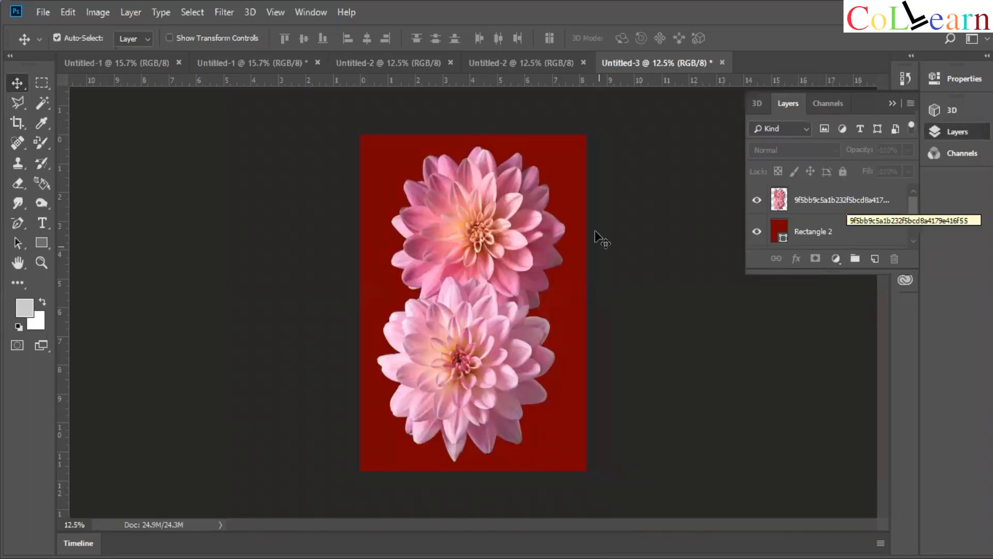
{"action": "left_click", "coordinate": [821, 206]}
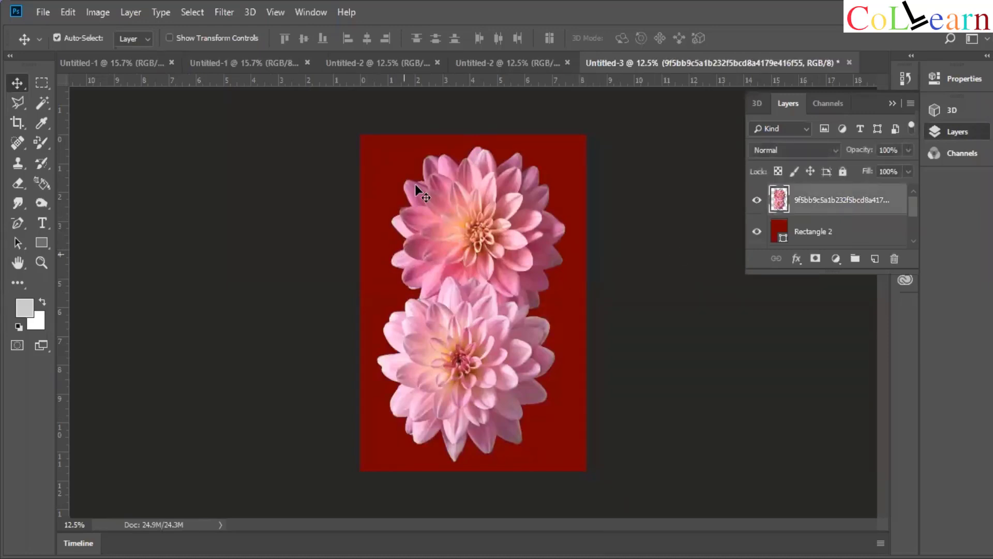
{"action": "left_click", "coordinate": [892, 103]}
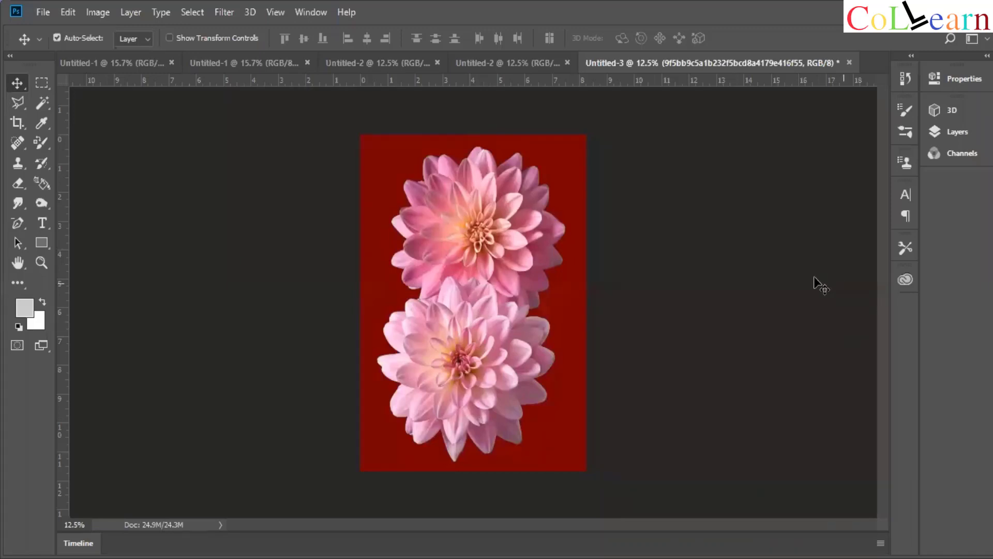
{"action": "key", "text": "ctrl"}
{"action": "key", "text": "alt+["}
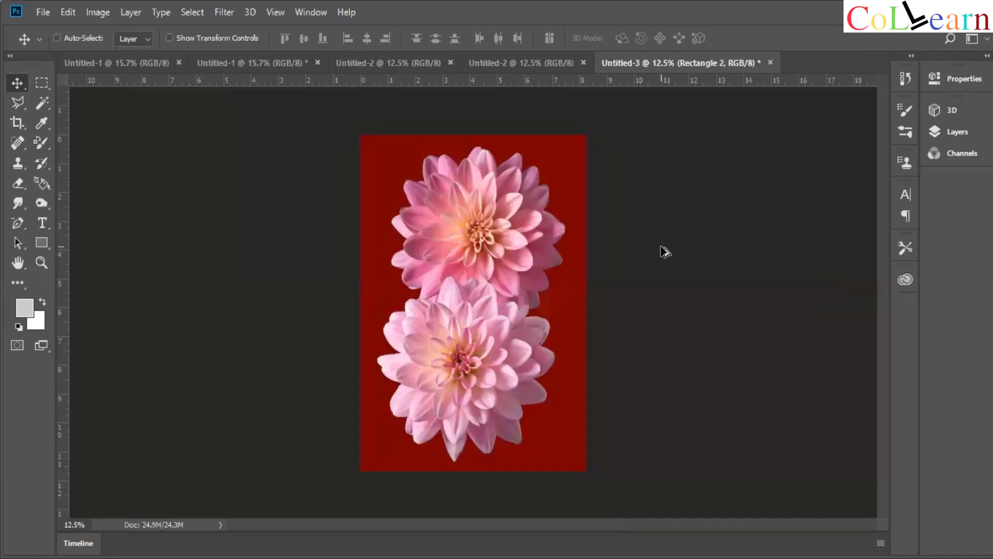
{"action": "key", "text": "alt+BackSpace"}
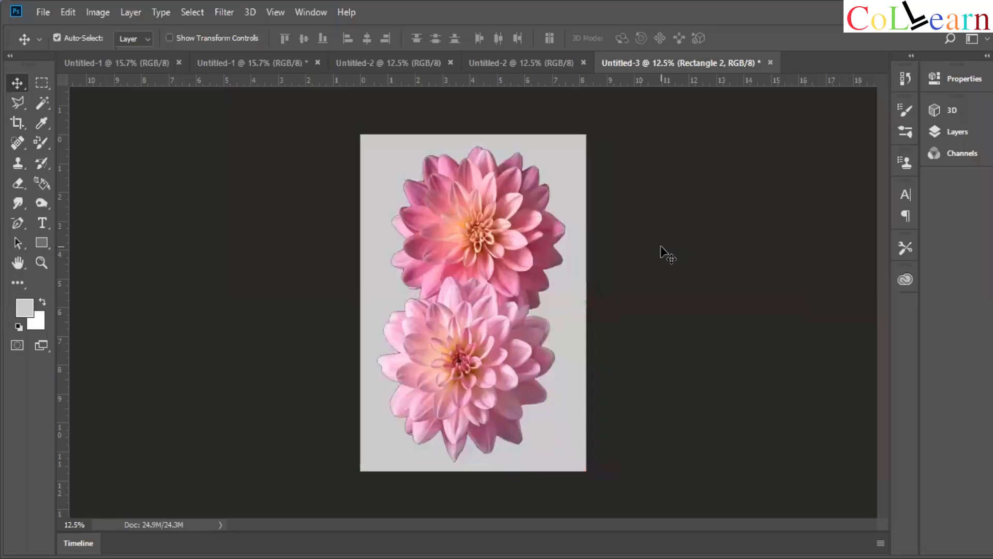
{"action": "left_click", "coordinate": [964, 135]}
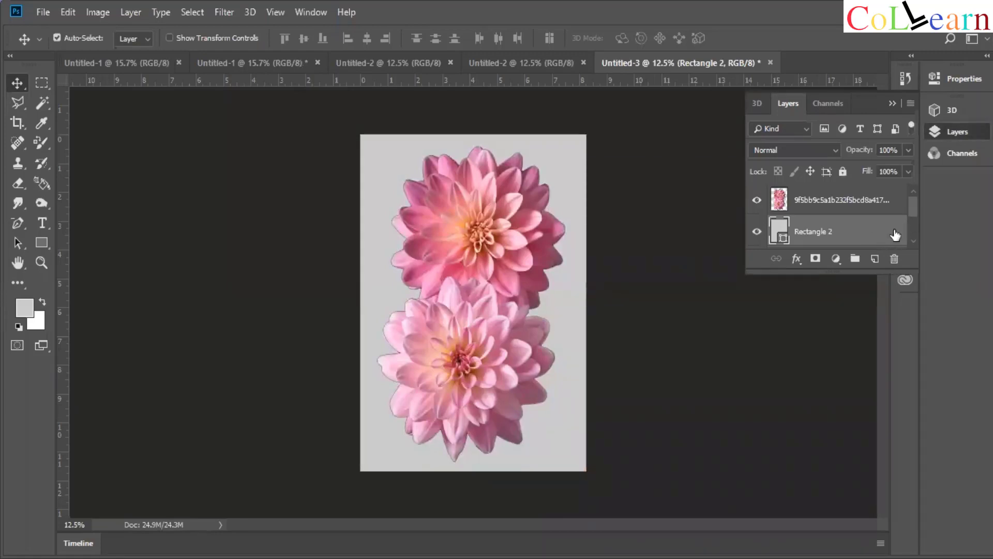
Change the fill of the Rectangle 2 background shape to the dark crimson swatch.
{"action": "left_click", "coordinate": [951, 77]}
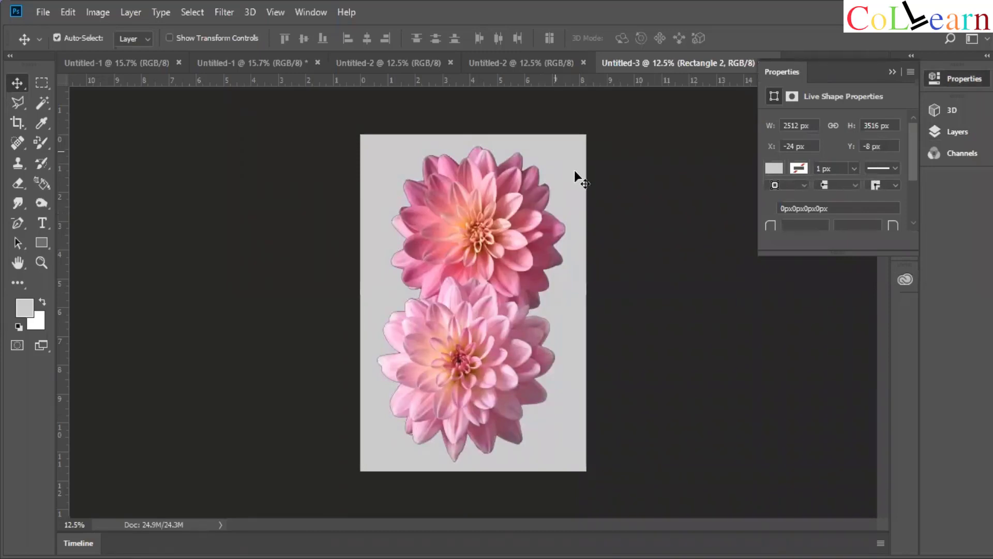
{"action": "left_click", "coordinate": [778, 166]}
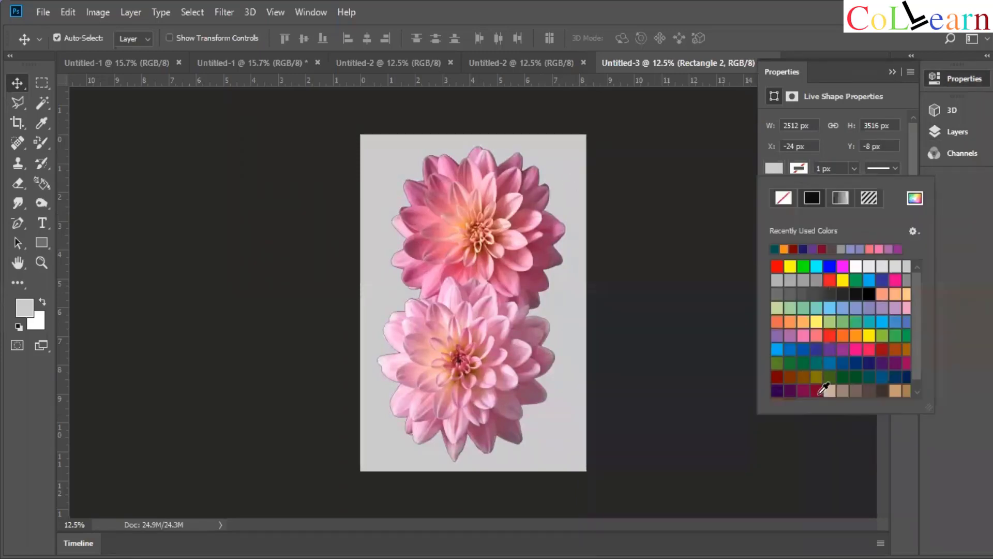
{"action": "left_click", "coordinate": [818, 391]}
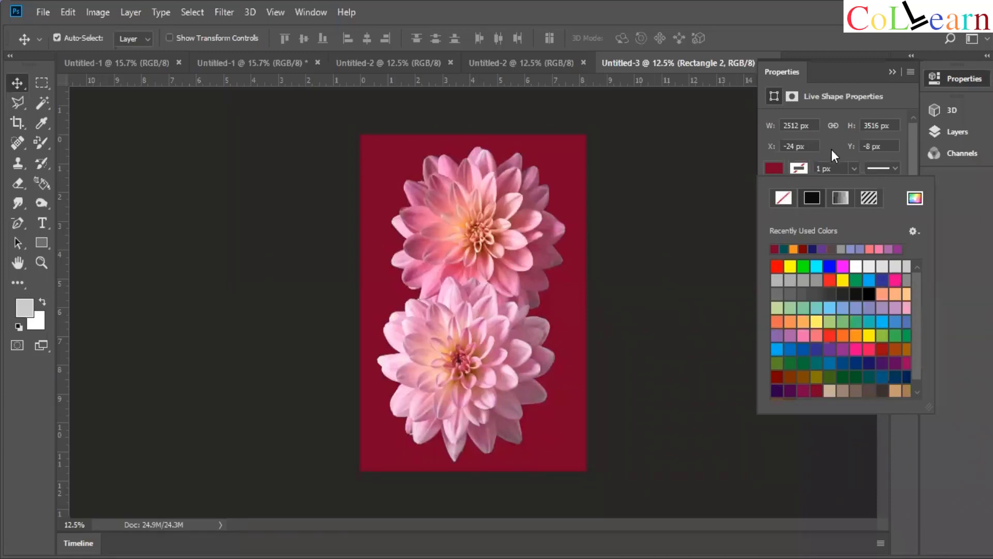
{"action": "left_click", "coordinate": [854, 168]}
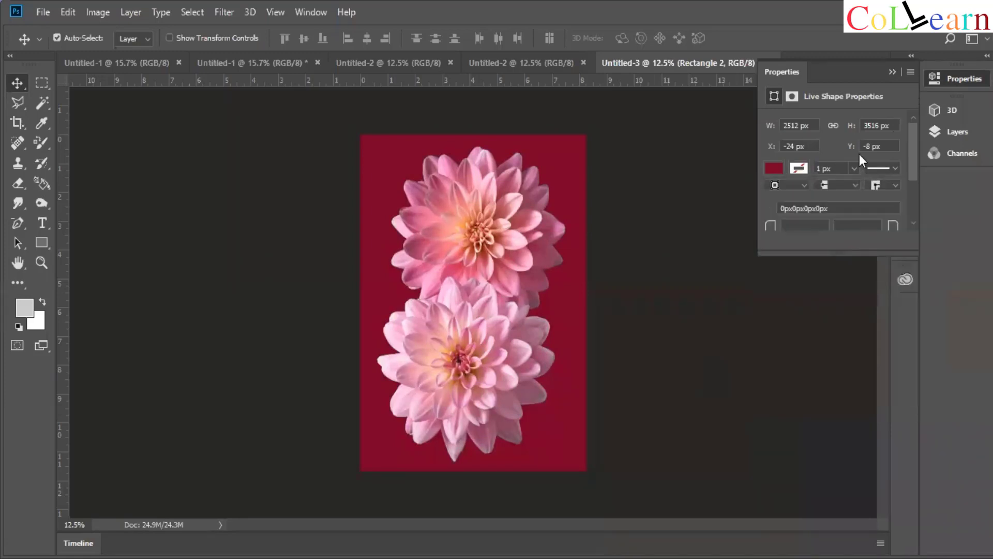
{"action": "left_click", "coordinate": [892, 72]}
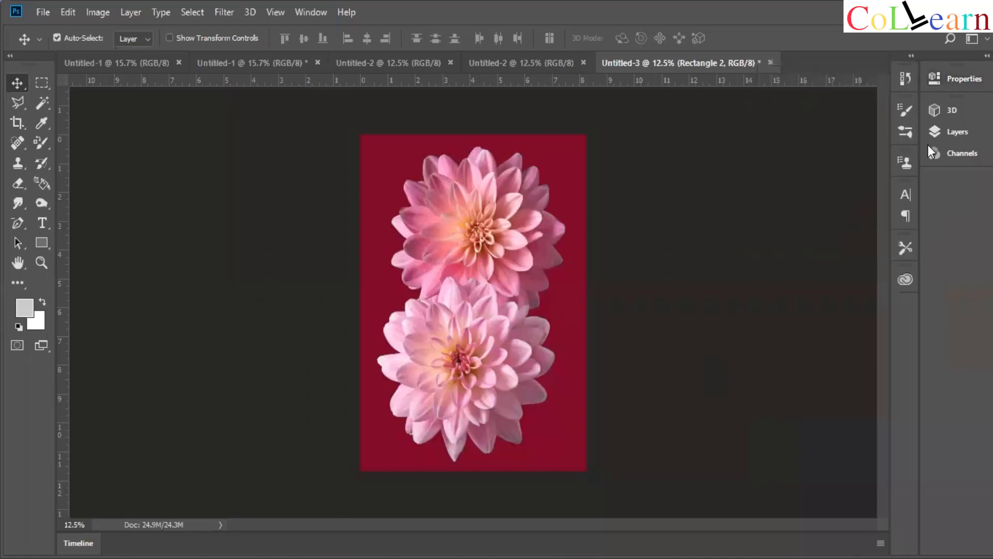
Transform the flower layer above Rectangle 2: scale it to 96.50%, rotate it 15.35° clockwise and move it slightly up and to the right.
{"action": "left_click", "coordinate": [949, 130]}
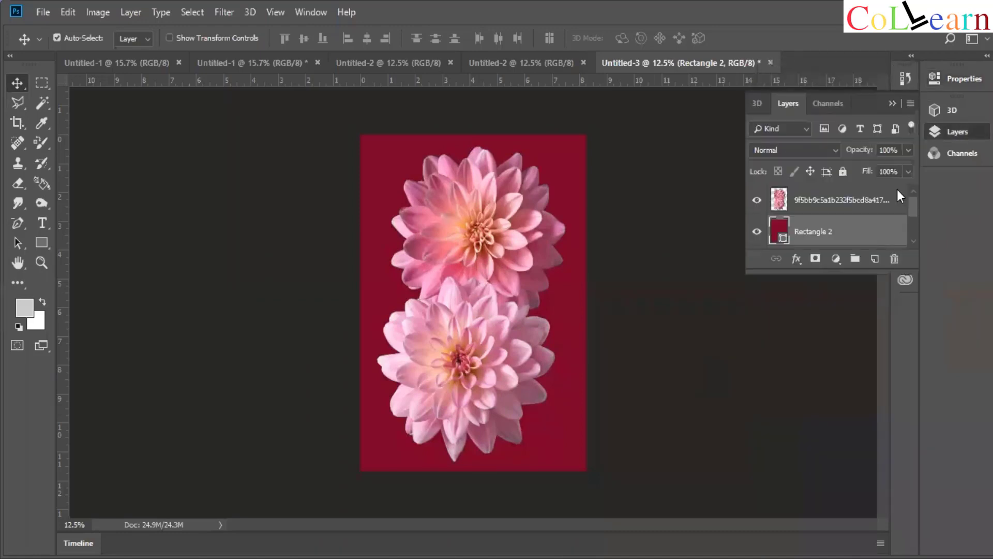
{"action": "left_click", "coordinate": [827, 209]}
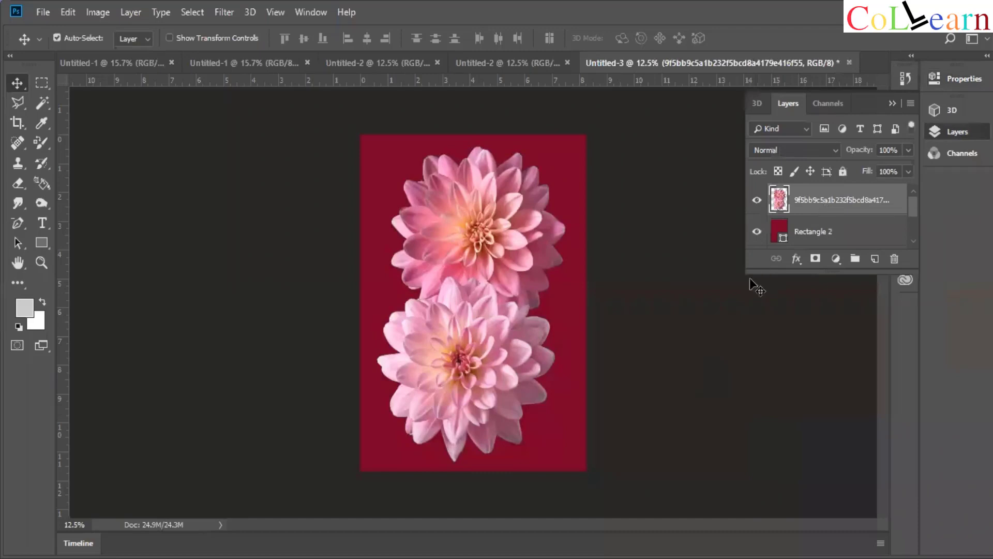
{"action": "key", "text": "ctrl"}
{"action": "key", "text": "ctrl+t"}
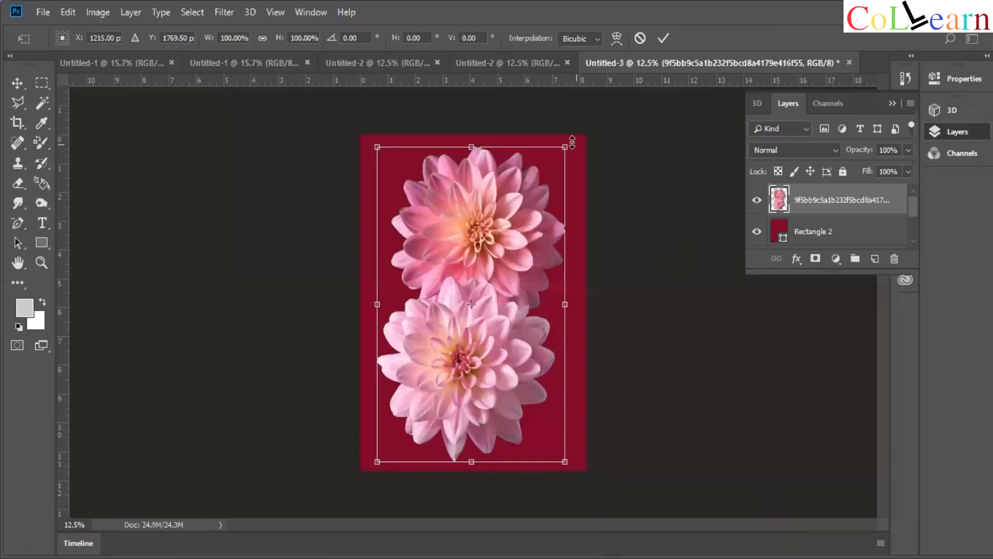
{"action": "left_click_drag", "start_coordinate": [579, 152], "coordinate": [561, 183]}
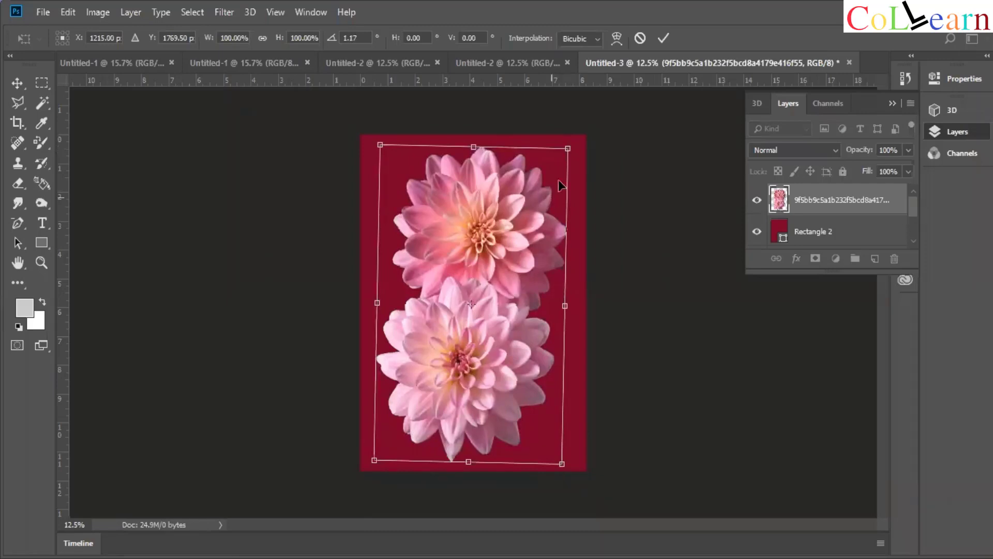
{"action": "left_click_drag", "start_coordinate": [565, 155], "coordinate": [534, 205]}
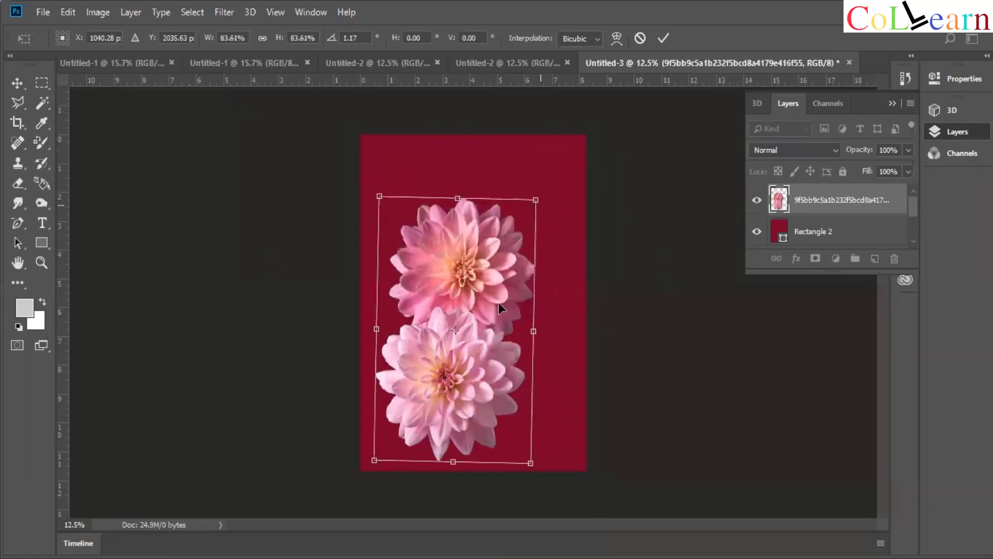
{"action": "mouse_move", "coordinate": [496, 311]}
{"action": "left_mouse_down"}
{"action": "mouse_move", "coordinate": [511, 290]}
{"action": "mouse_move", "coordinate": [494, 301]}
{"action": "left_mouse_up"}
{"action": "left_click_drag", "start_coordinate": [536, 198], "coordinate": [566, 151]}
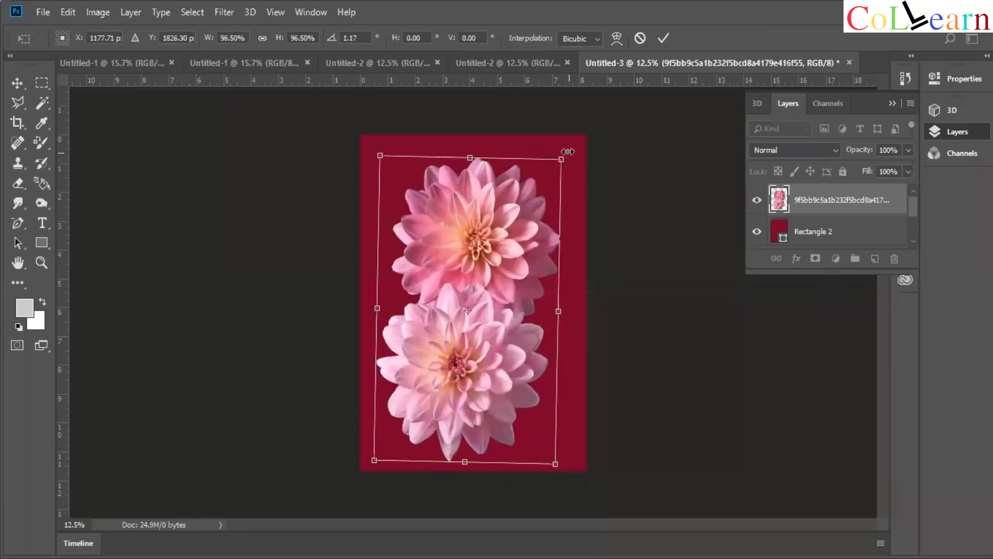
{"action": "left_click_drag", "start_coordinate": [565, 148], "coordinate": [586, 195]}
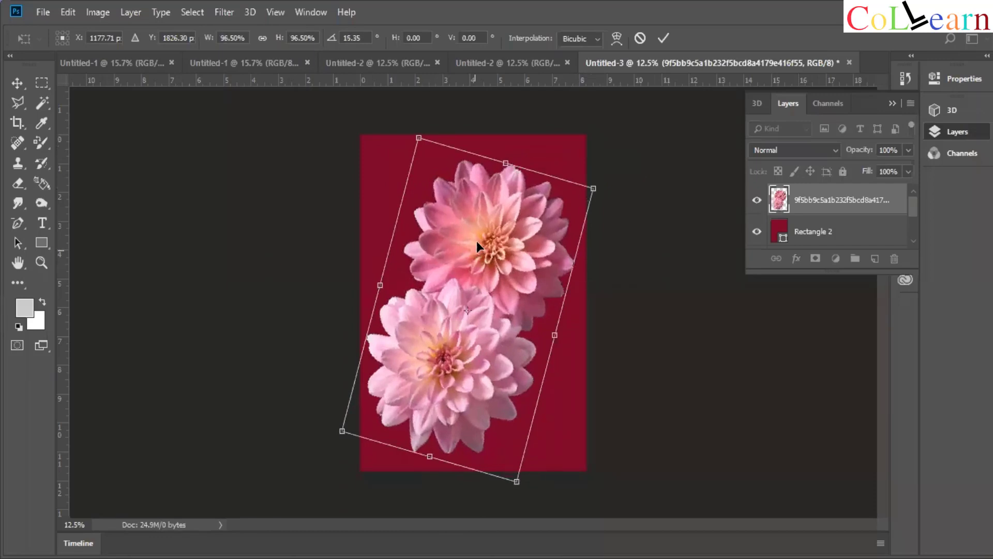
{"action": "left_click_drag", "start_coordinate": [477, 241], "coordinate": [481, 230]}
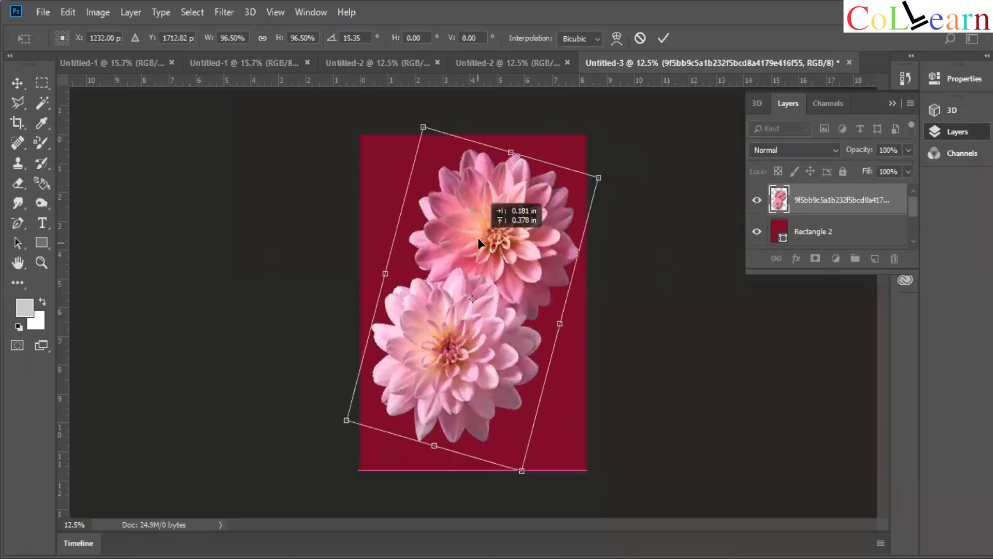
{"action": "left_click", "coordinate": [663, 39]}
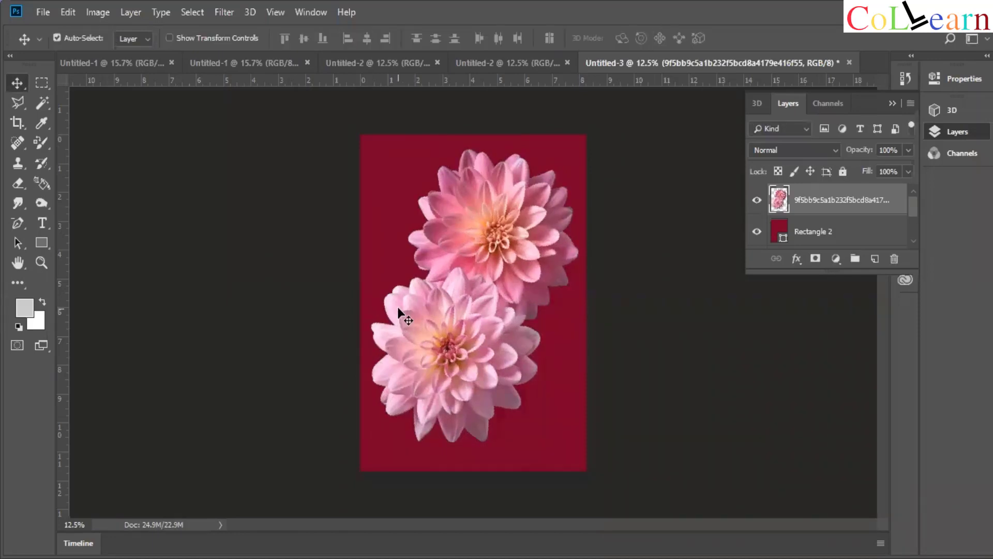
Apply a Brightness/Contrast adjustment to the flower layer with brightness 17 and contrast 47.
{"action": "left_click", "coordinate": [104, 11]}
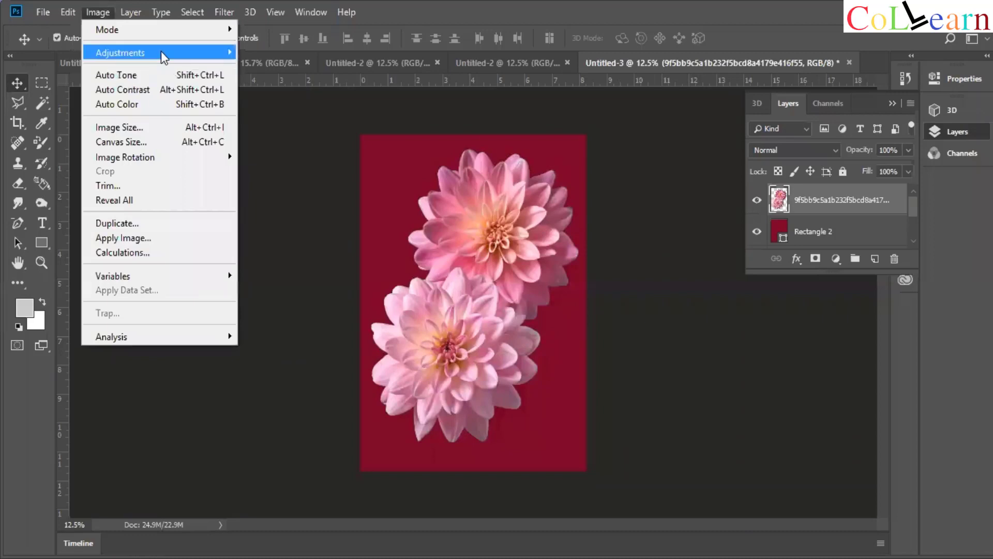
{"action": "mouse_move", "coordinate": [164, 52]}
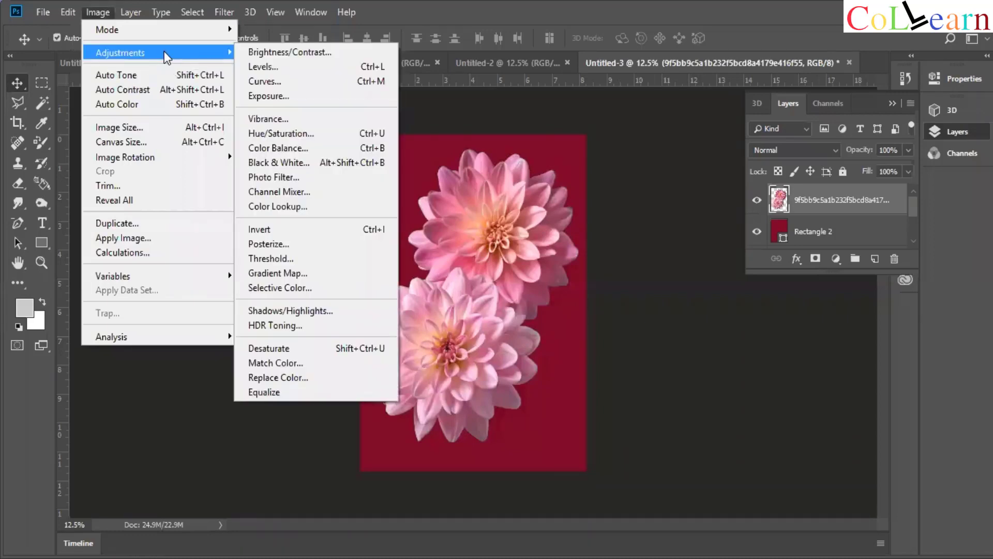
{"action": "left_click", "coordinate": [262, 51]}
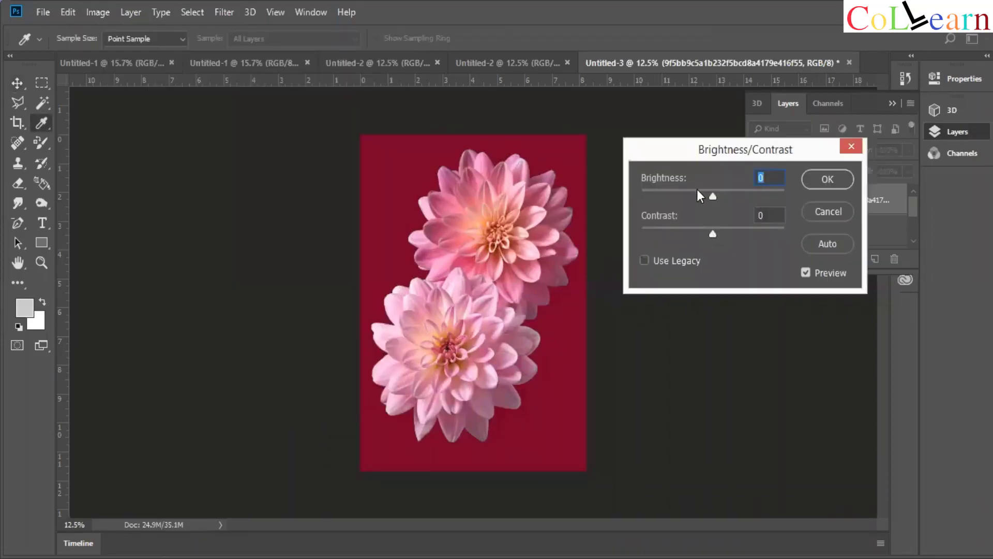
{"action": "left_click_drag", "start_coordinate": [713, 196], "coordinate": [729, 196]}
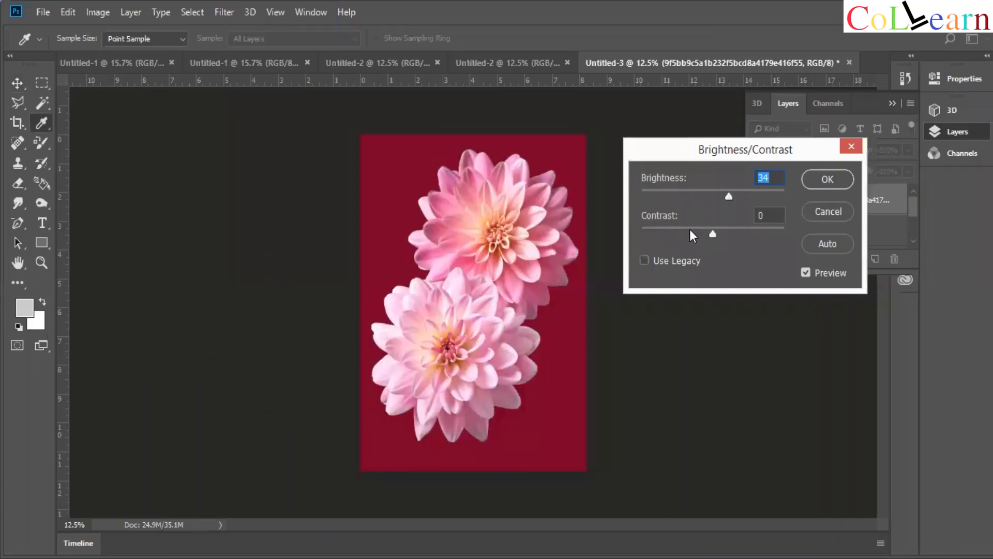
{"action": "left_click_drag", "start_coordinate": [690, 228], "coordinate": [748, 235]}
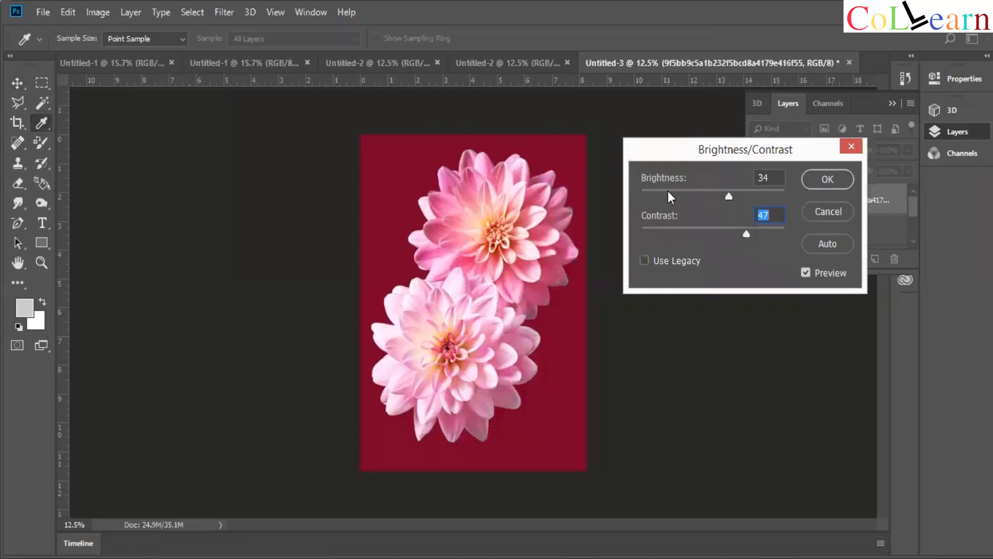
{"action": "left_click_drag", "start_coordinate": [668, 191], "coordinate": [722, 191]}
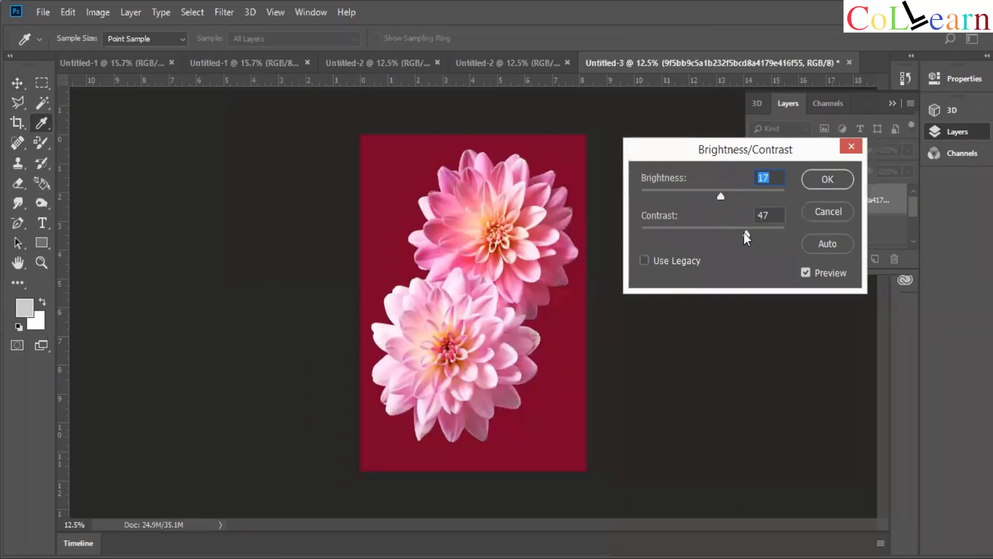
{"action": "left_click", "coordinate": [840, 179]}
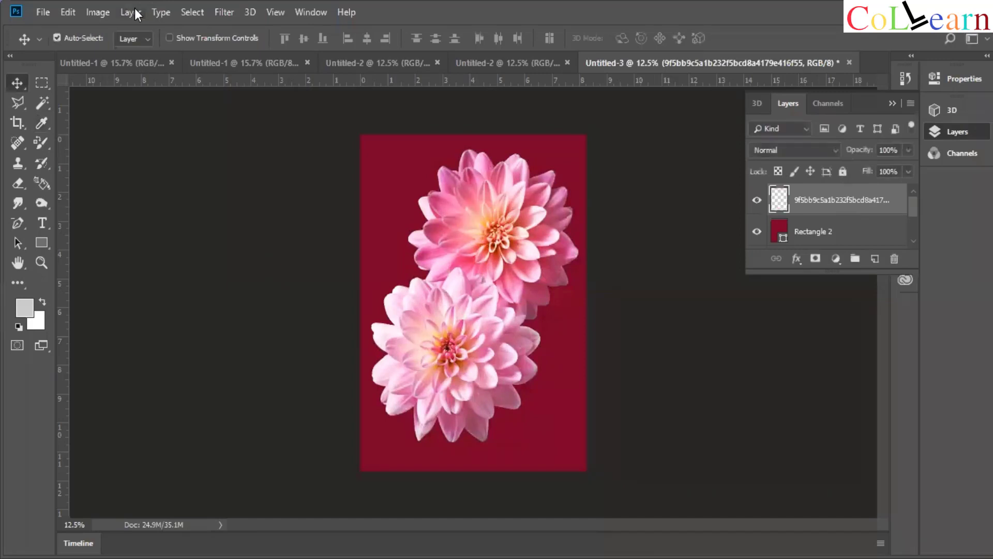
Apply Auto Contrast to the flower layer.
{"action": "left_click", "coordinate": [101, 11]}
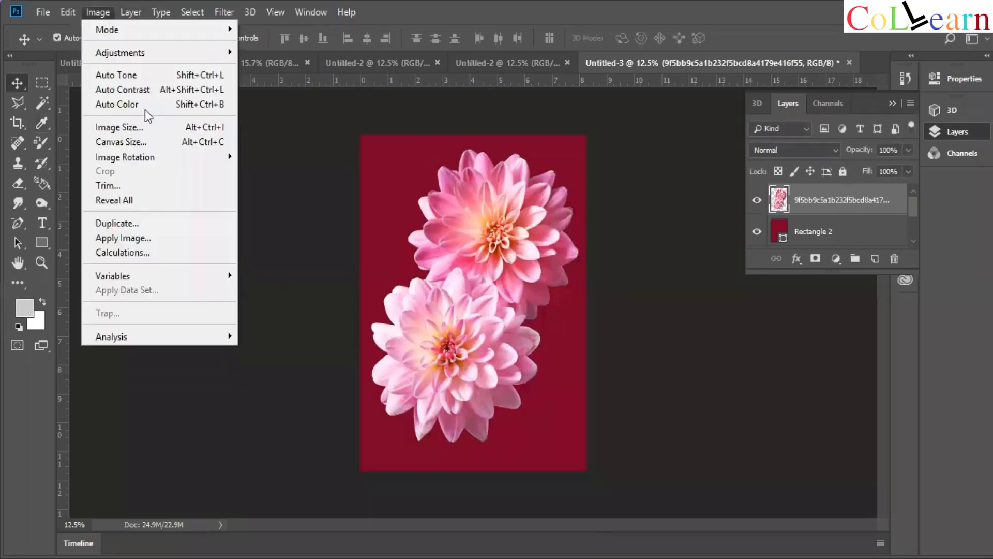
{"action": "left_click", "coordinate": [142, 89]}
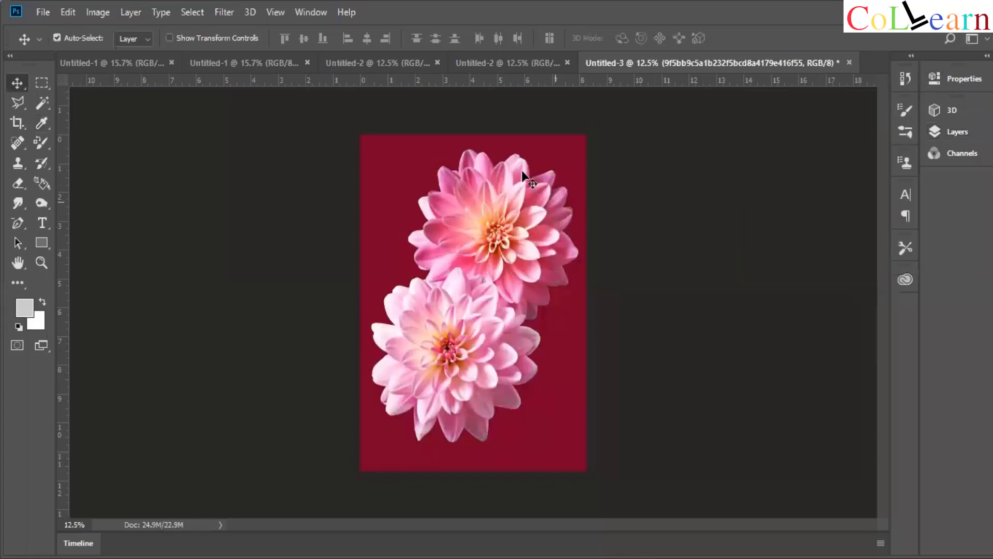
{"action": "key", "text": "ctrl+l"}
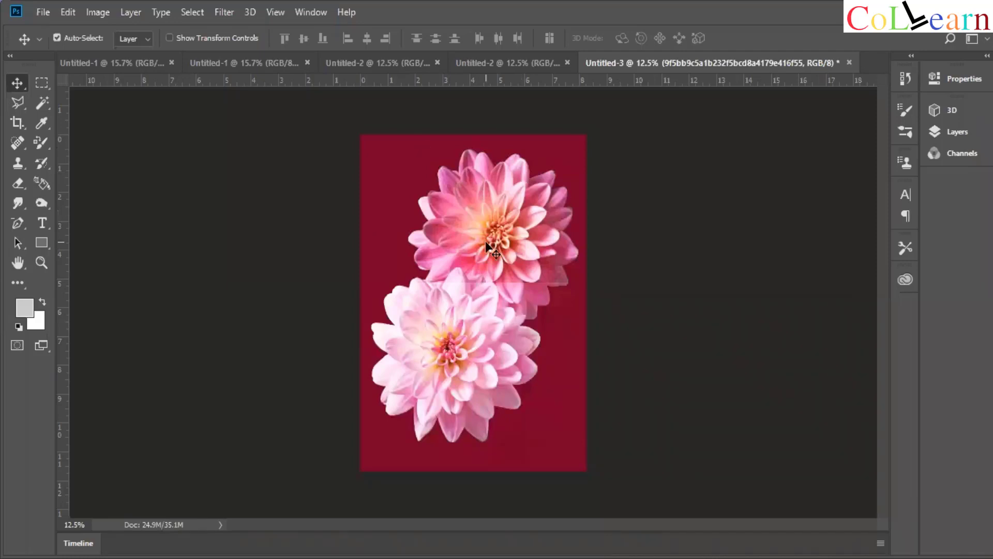
{"action": "key", "text": "ctrl+z"}
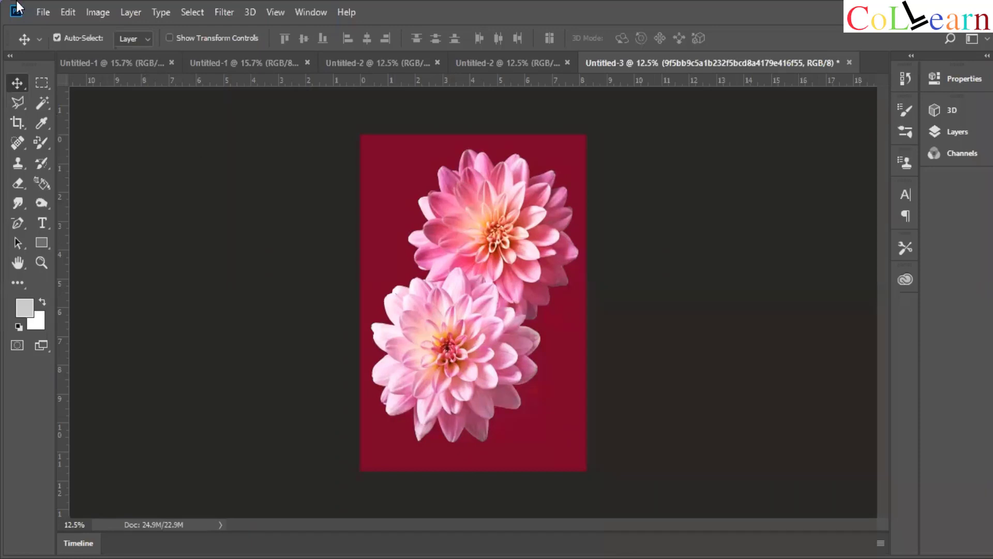
{"action": "left_click", "coordinate": [43, 12]}
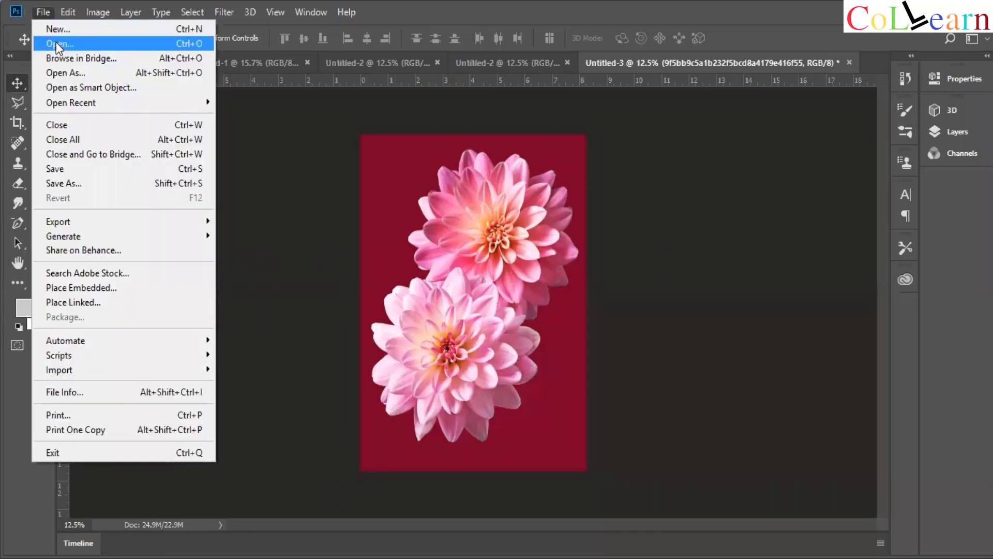
{"action": "left_click", "coordinate": [300, 152]}
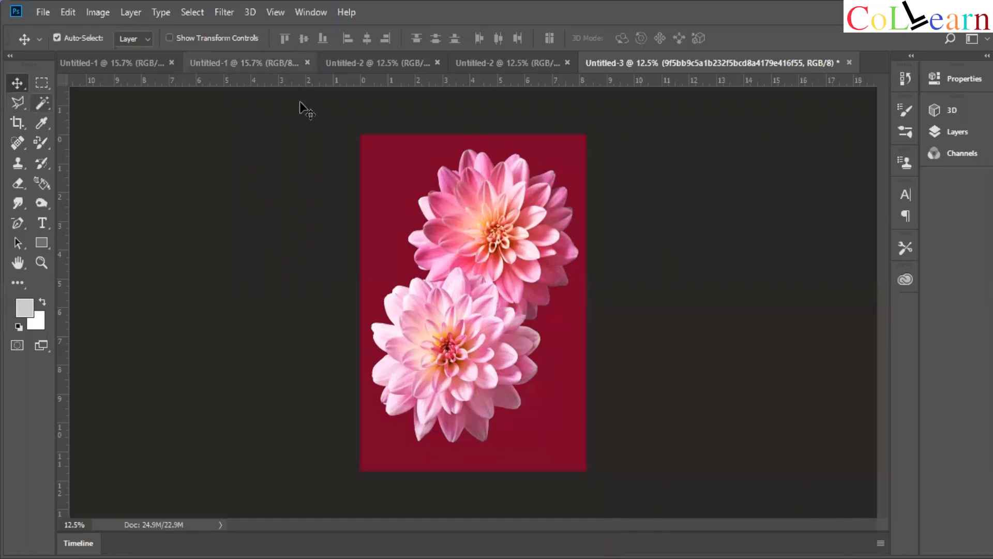
{"action": "left_click", "coordinate": [48, 13]}
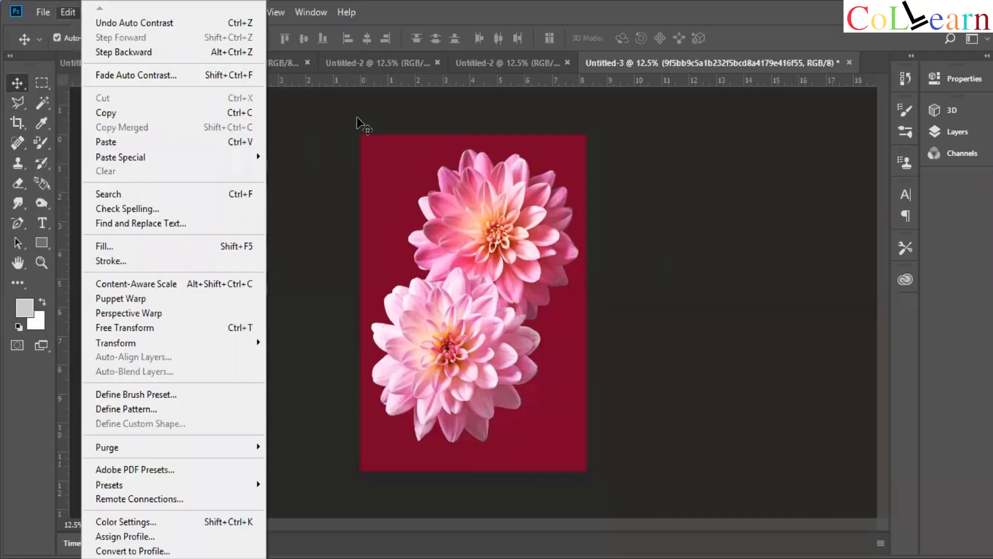
{"action": "key", "text": "Escape"}
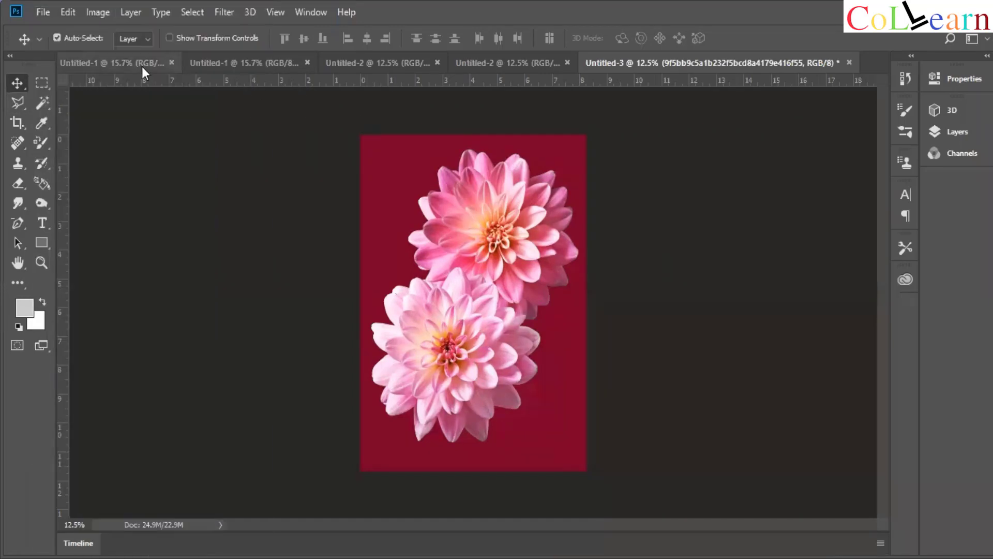
Switch to the blank Untitled-2 document and place the embedded bottle image 5def862ab67e21987db97ca9_Featured_October_1 (1) at its default fit.
{"action": "left_click", "coordinate": [518, 62]}
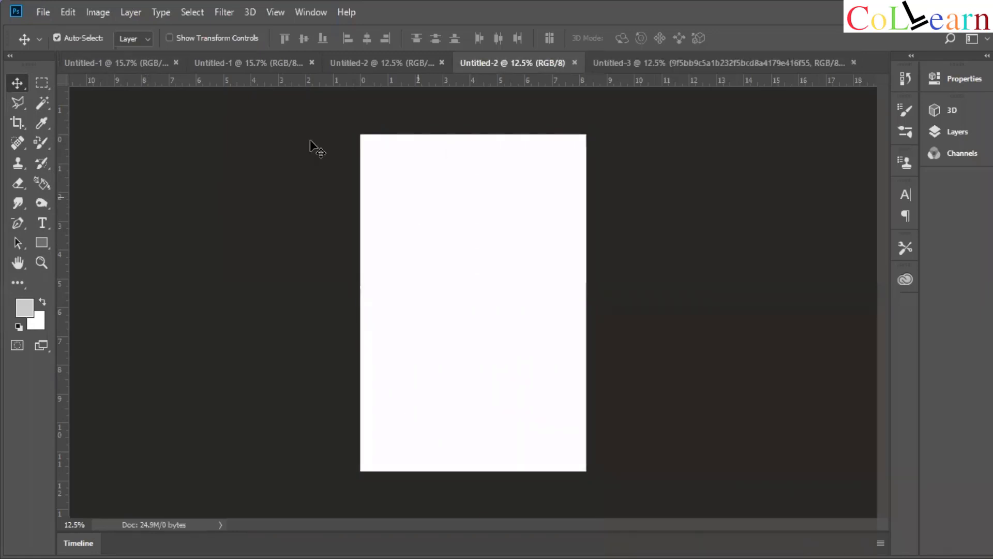
{"action": "left_click", "coordinate": [36, 13]}
{"action": "left_click", "coordinate": [110, 288]}
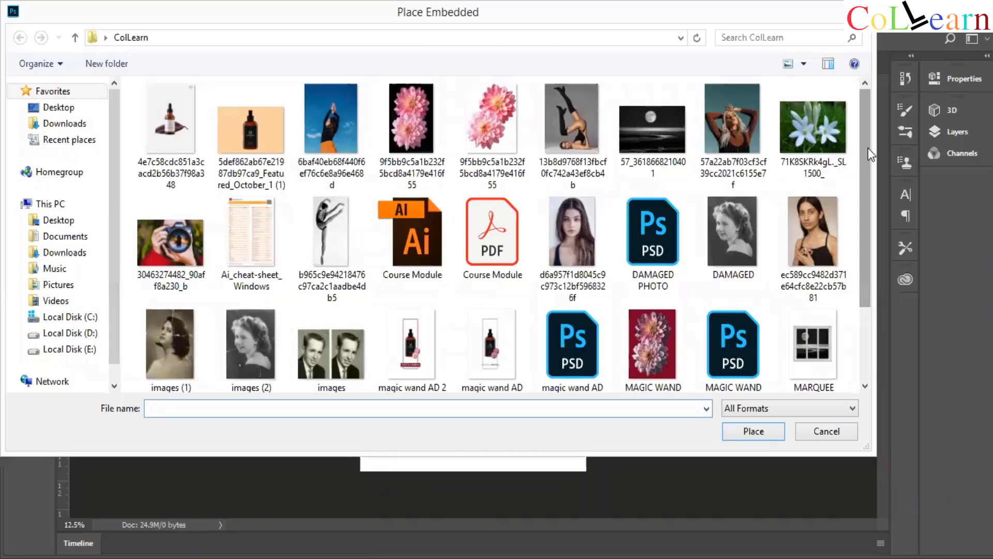
{"action": "left_click_drag", "start_coordinate": [869, 149], "coordinate": [862, 113]}
{"action": "double_click", "coordinate": [272, 132]}
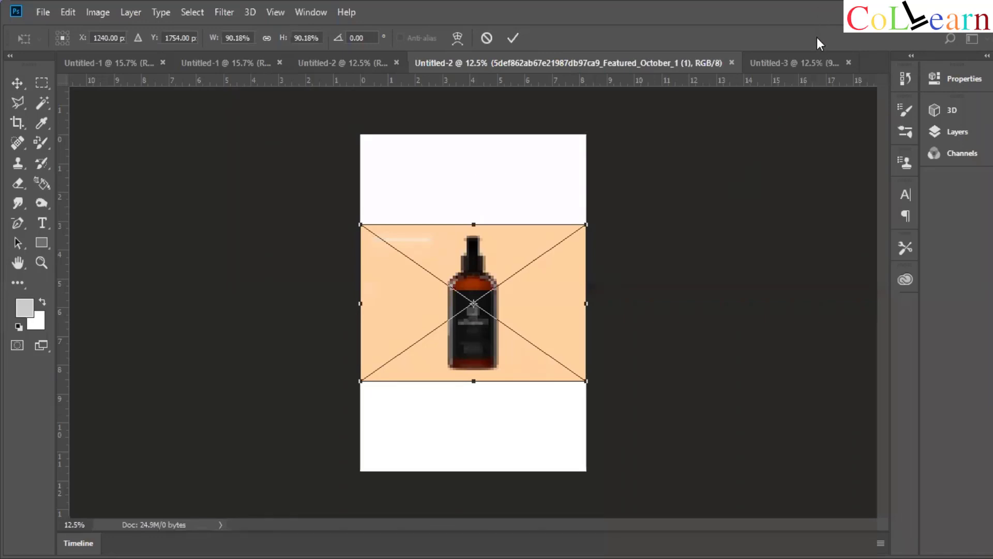
{"action": "left_click", "coordinate": [513, 38]}
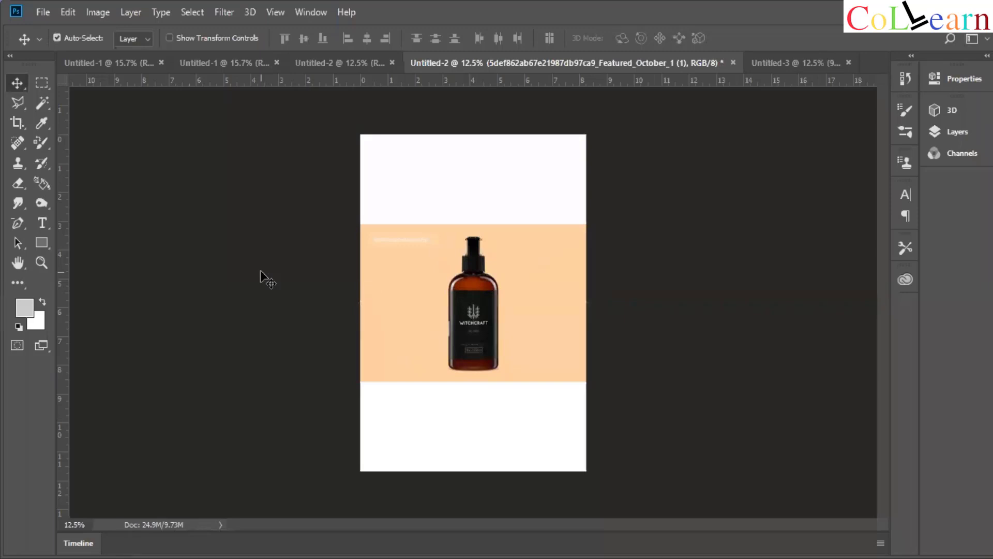
{"action": "key", "text": "ctrl"}
{"action": "key", "text": "ctrl+plus"}
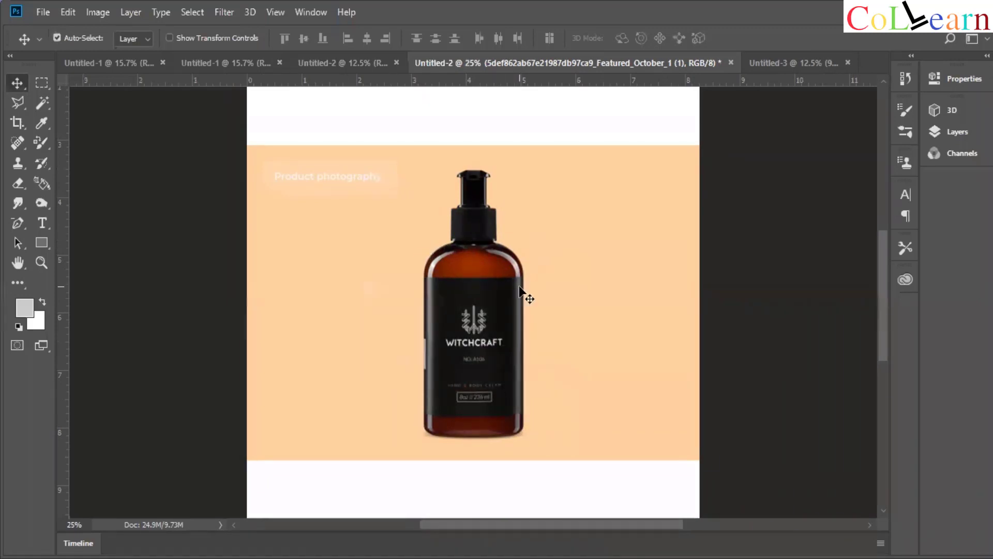
{"action": "key", "text": "ctrl+minus"}
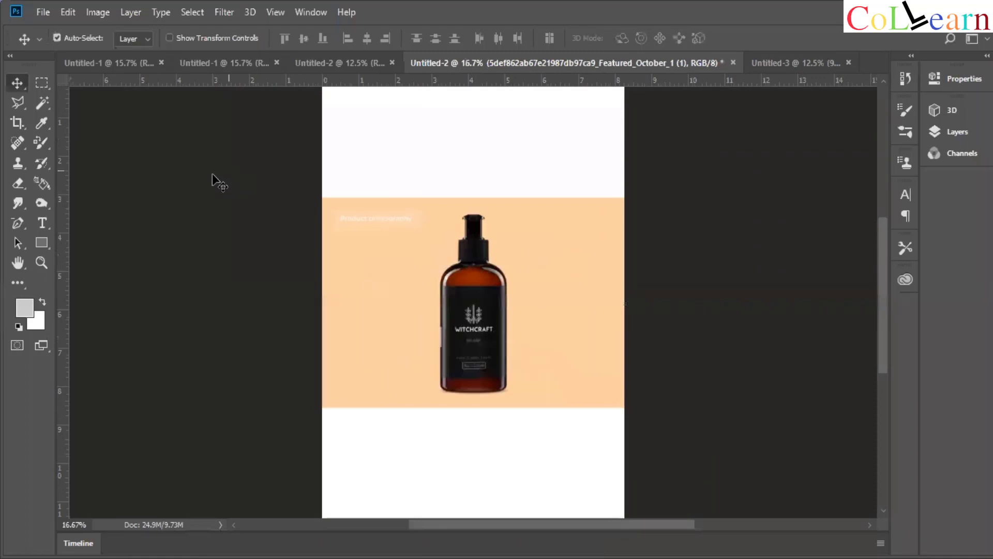
Rasterize the bottle image layer, then remove its peach background with the Magic Wand at tolerance 32 and clear the selection.
{"action": "left_click", "coordinate": [42, 102]}
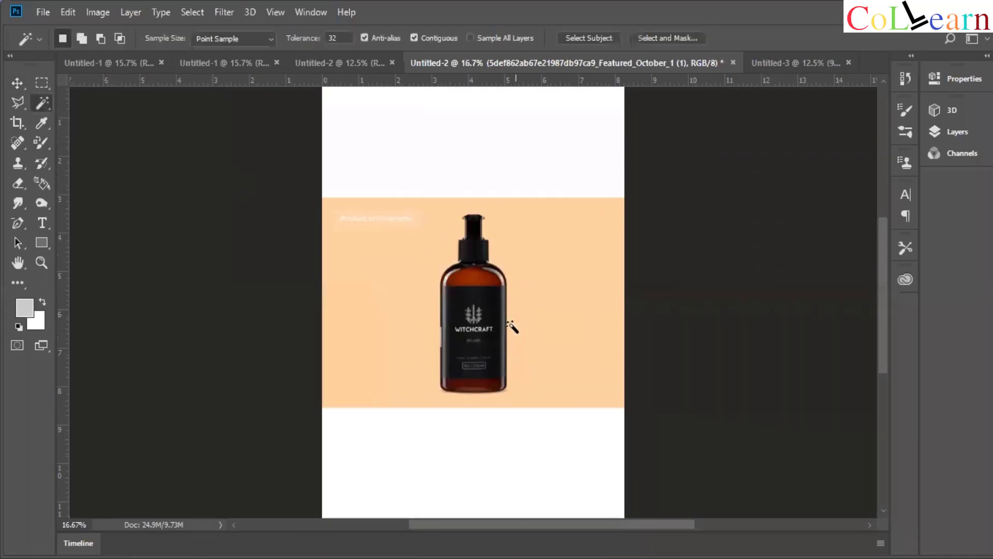
{"action": "left_click", "coordinate": [958, 132]}
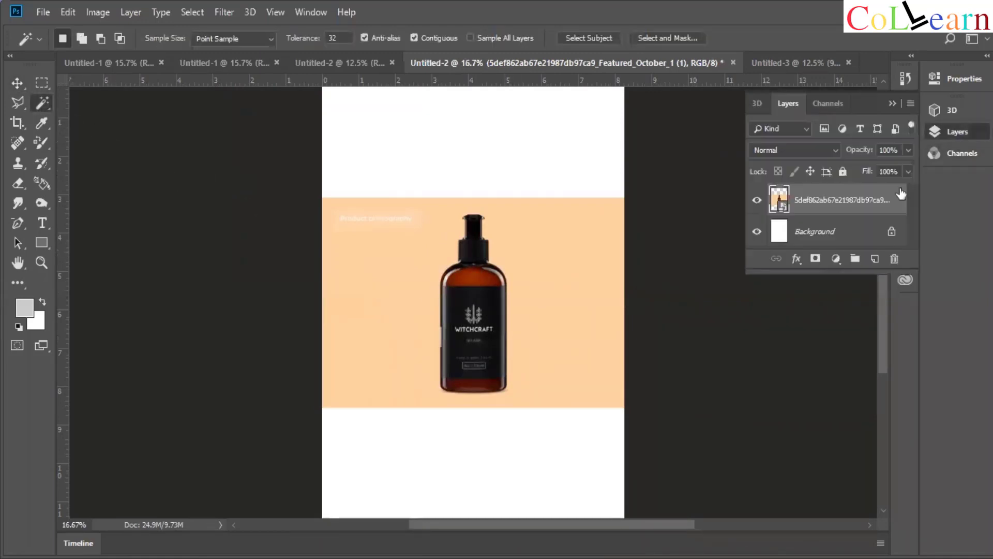
{"action": "right_click", "coordinate": [843, 202]}
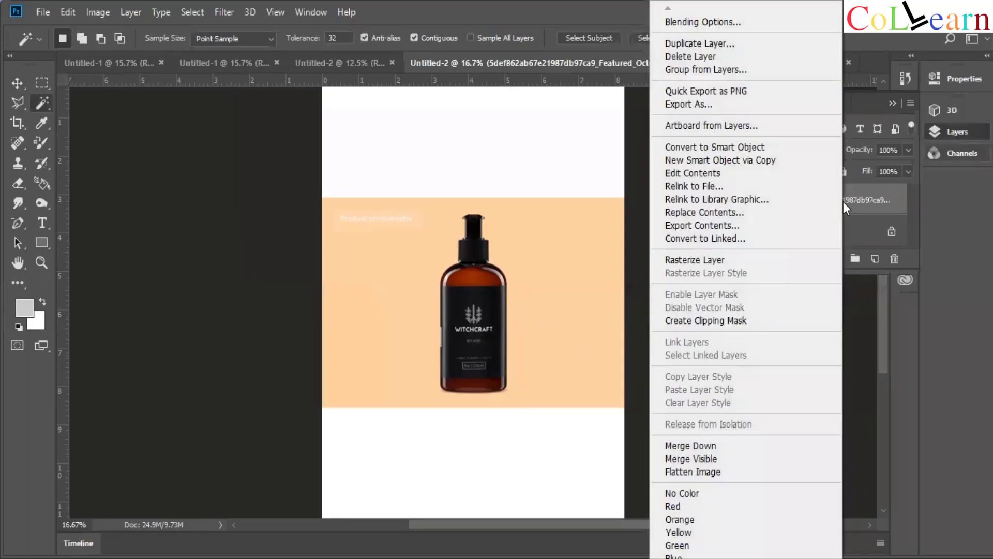
{"action": "left_click", "coordinate": [779, 262]}
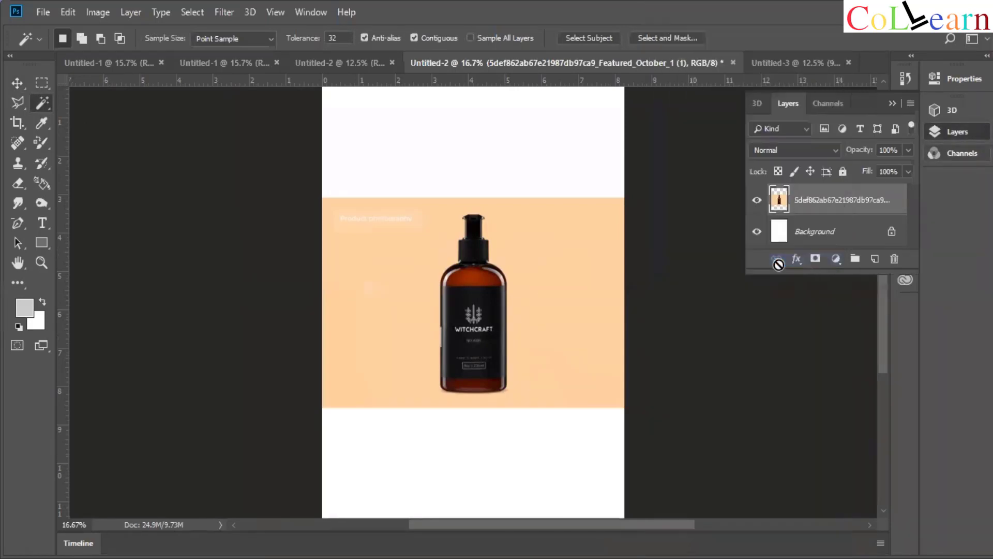
{"action": "left_click", "coordinate": [531, 277]}
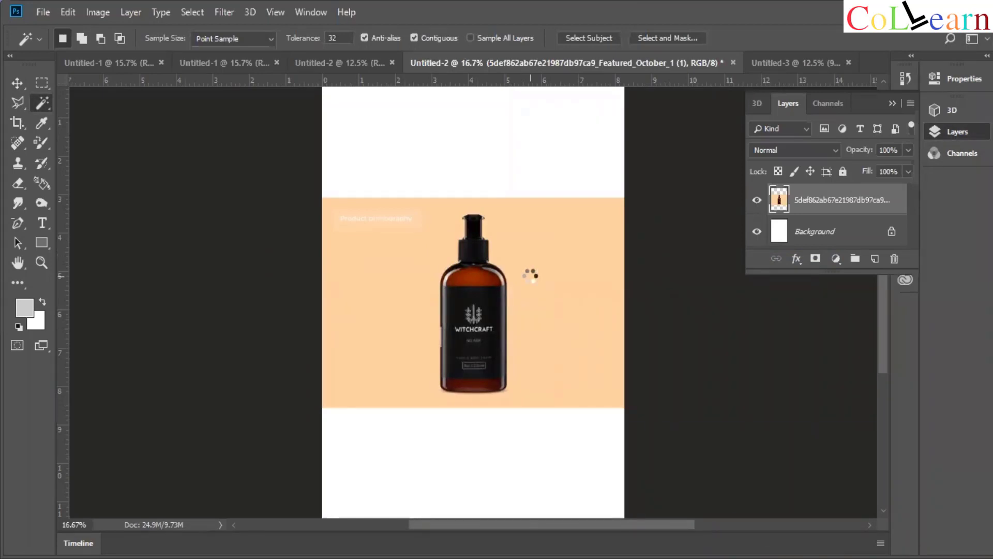
{"action": "key", "text": "Delete"}
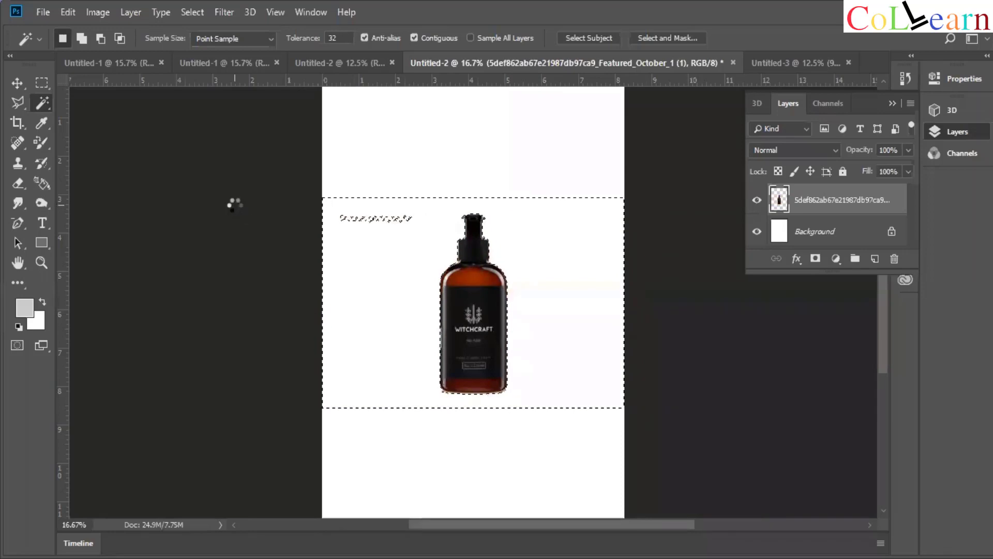
{"action": "key", "text": "ctrl+d"}
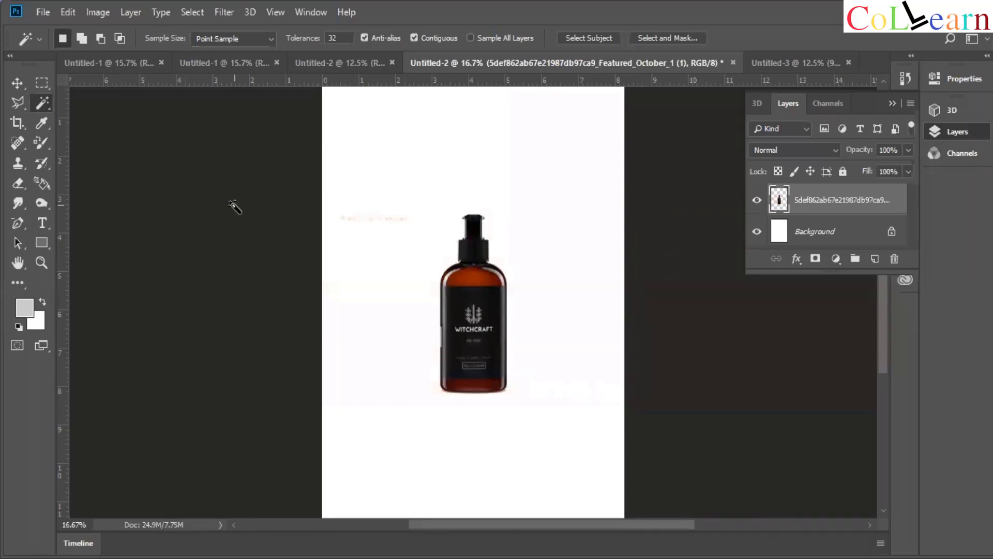
Erase the leftover caption text and stray background remnants around the bottle with the 108 px Eraser.
{"action": "key", "text": "ctrl+plus"}
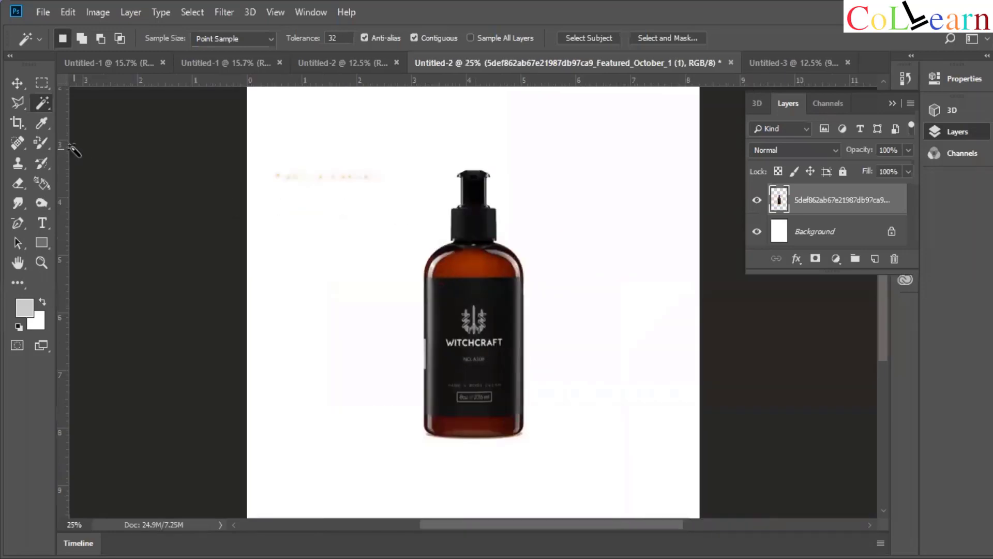
{"action": "left_click", "coordinate": [23, 182]}
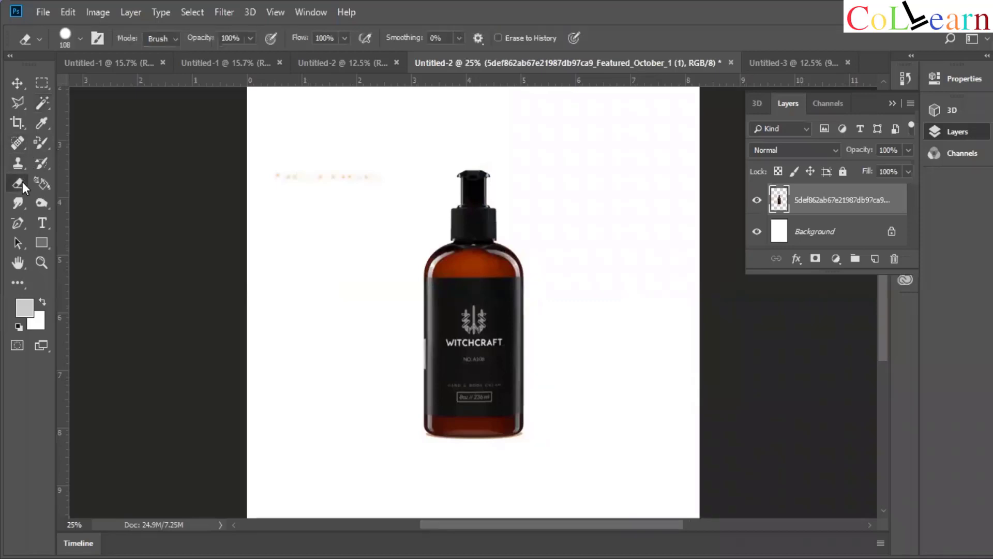
{"action": "mouse_move", "coordinate": [279, 173]}
{"action": "left_mouse_down"}
{"action": "mouse_move", "coordinate": [375, 179]}
{"action": "mouse_move", "coordinate": [284, 191]}
{"action": "mouse_move", "coordinate": [285, 237]}
{"action": "mouse_move", "coordinate": [290, 209]}
{"action": "mouse_move", "coordinate": [374, 205]}
{"action": "mouse_move", "coordinate": [411, 223]}
{"action": "mouse_move", "coordinate": [398, 473]}
{"action": "mouse_move", "coordinate": [589, 435]}
{"action": "left_mouse_up"}
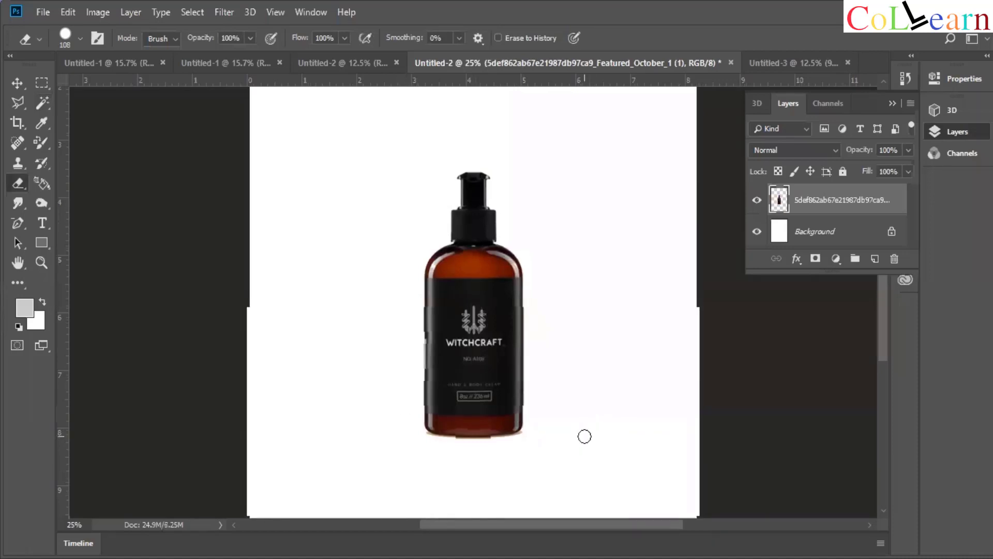
{"action": "key", "text": "ctrl+minus"}
{"action": "key", "text": "v"}
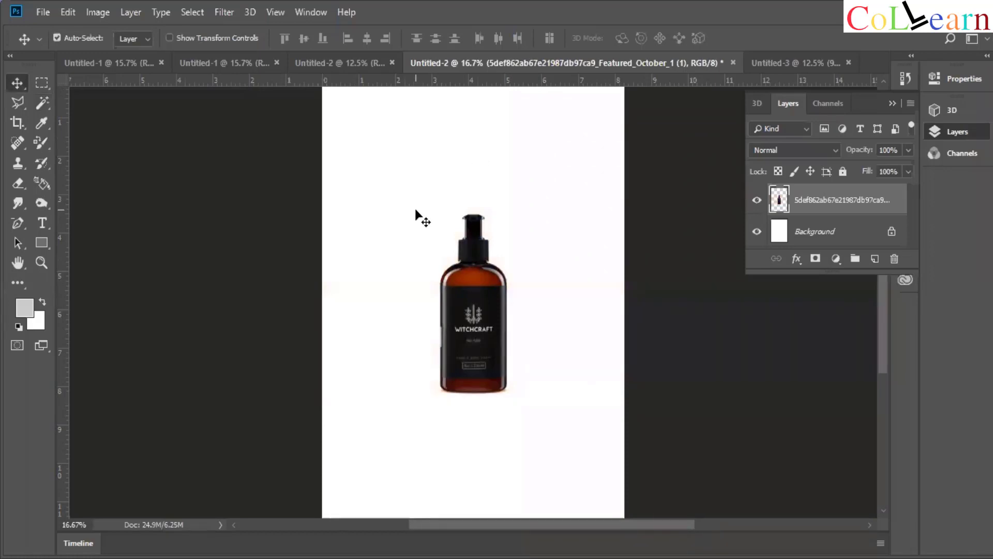
{"action": "key", "text": "ctrl+minus"}
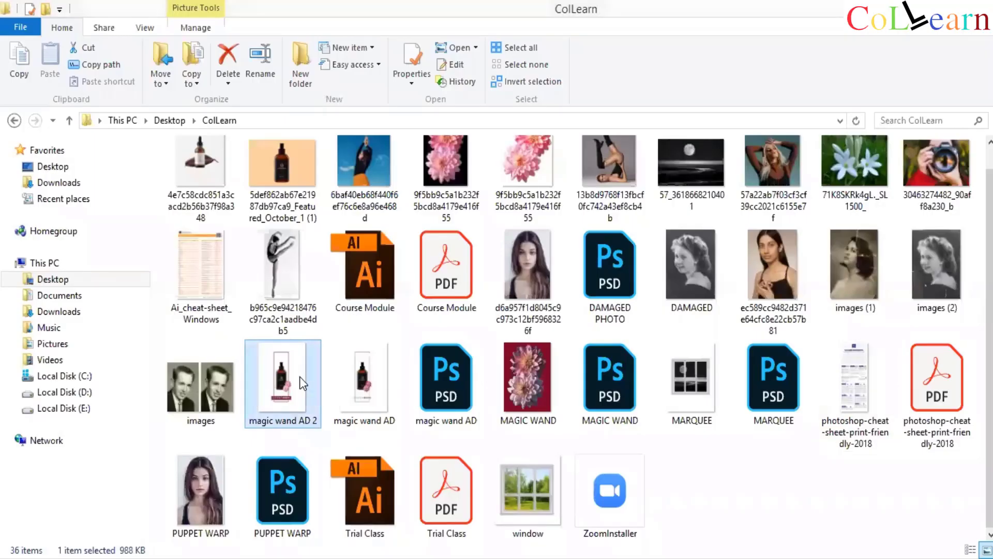
Switch to the ColLearn folder in File Explorer and view the reference image magic wand AD 2.
{"action": "double_click", "coordinate": [300, 377]}
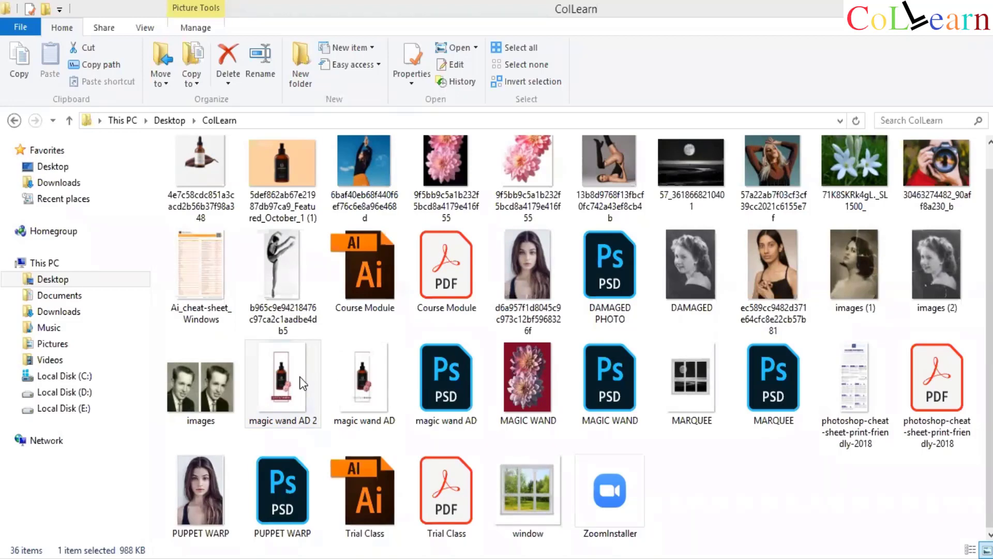
{"action": "left_click", "coordinate": [512, 406], "text": "ctrl"}
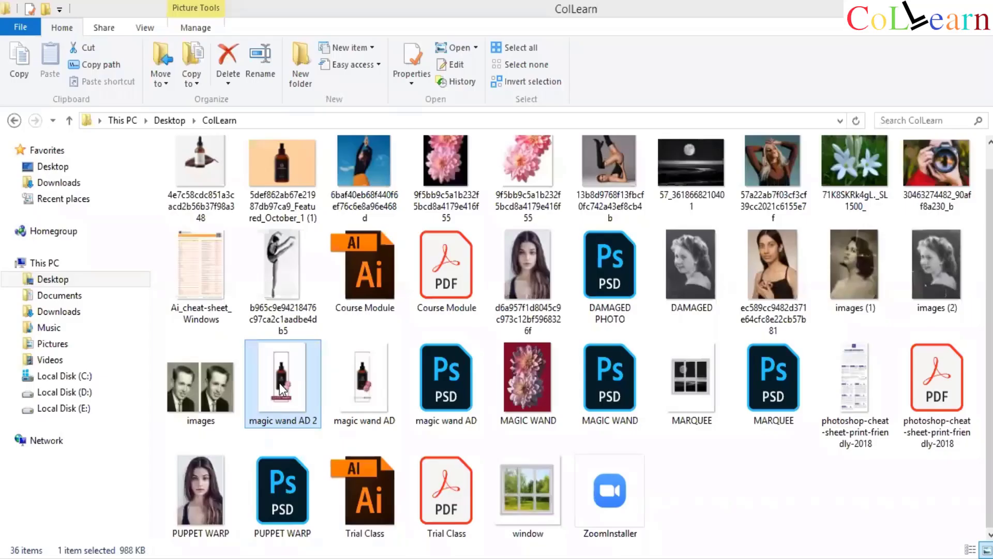
{"action": "double_click", "coordinate": [279, 389]}
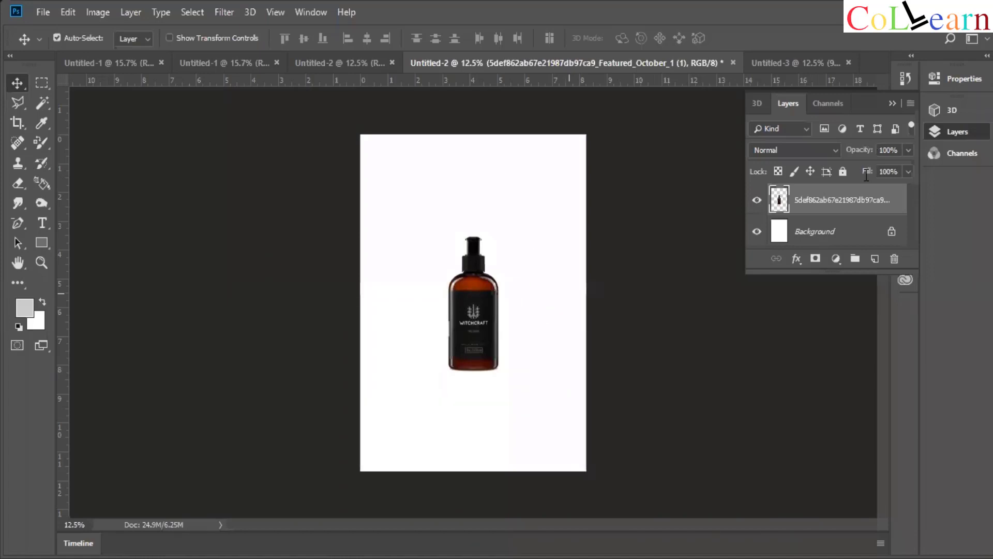
{"action": "right_click", "coordinate": [813, 201]}
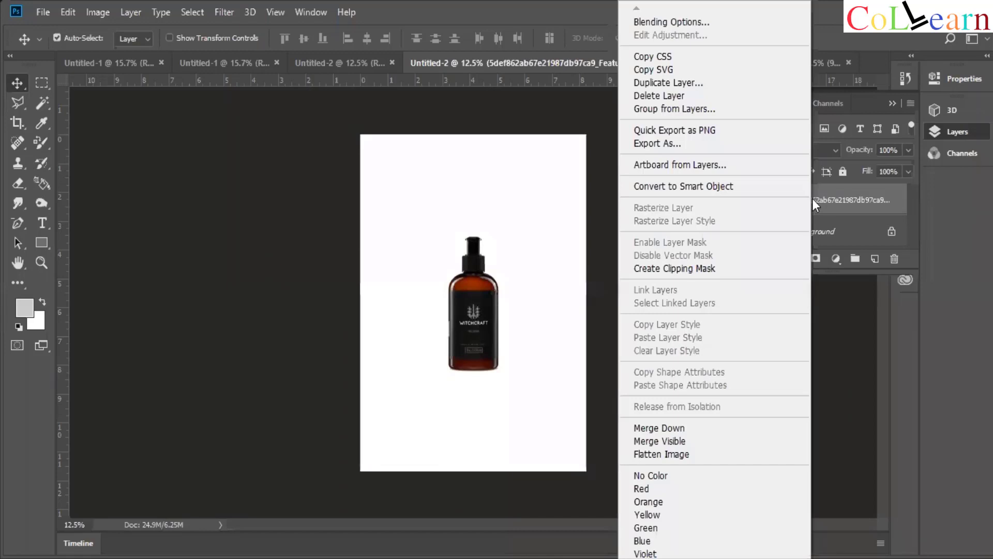
{"action": "left_click", "coordinate": [767, 133]}
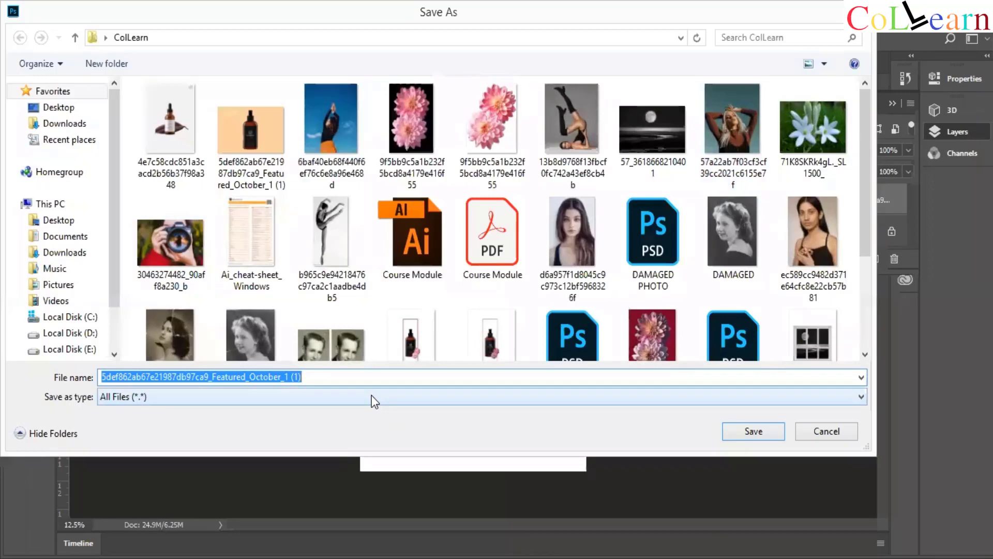
{"action": "type", "text": "product"}
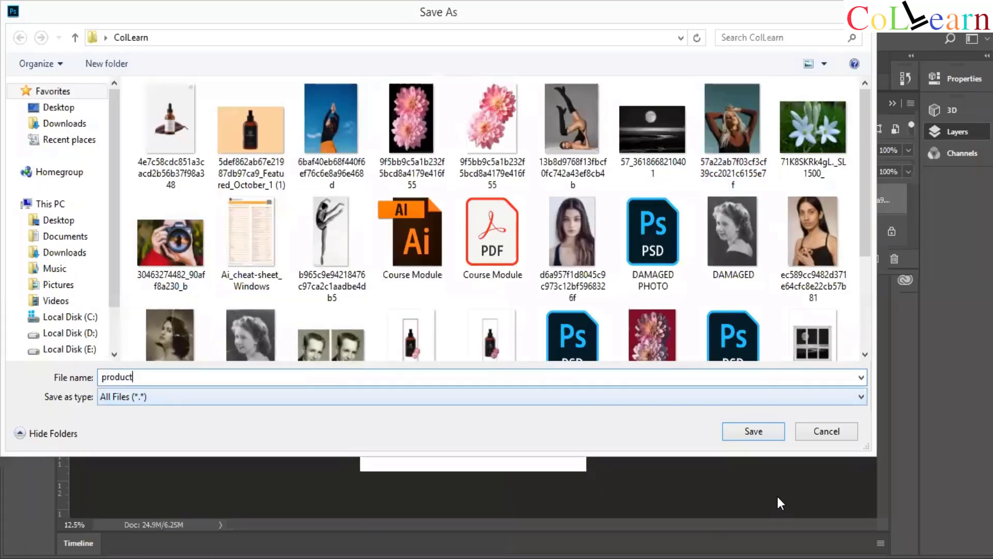
{"action": "left_click", "coordinate": [826, 431]}
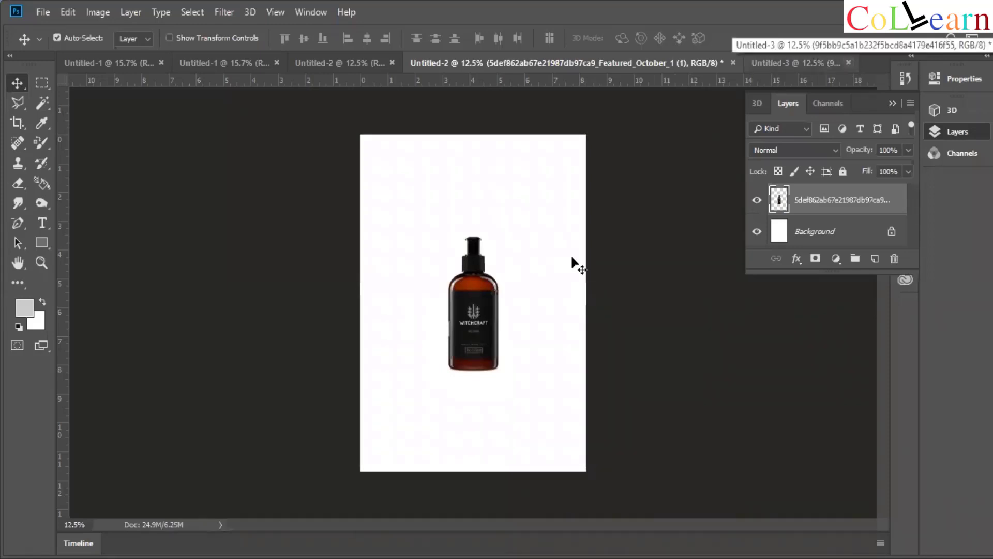
{"action": "left_click", "coordinate": [891, 106]}
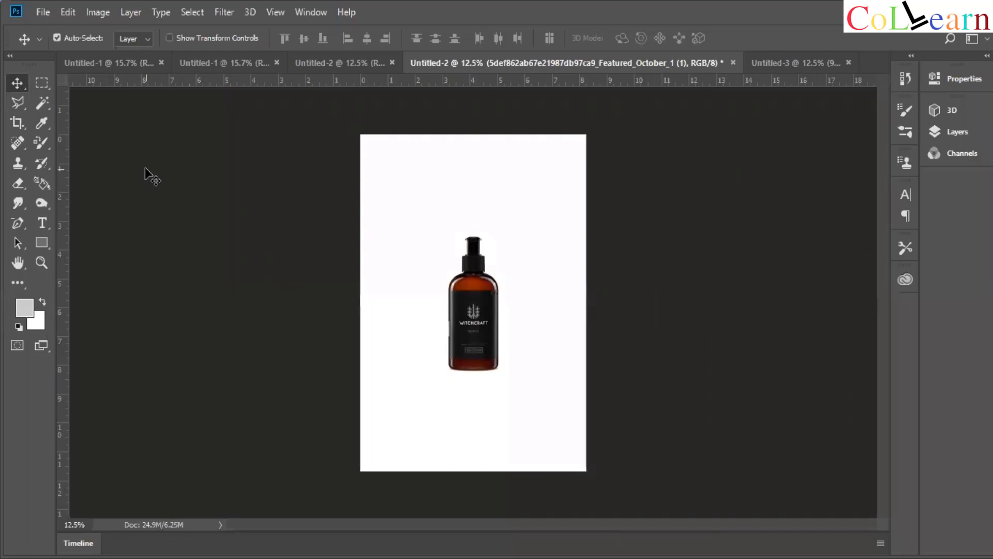
Apply a Brightness/Contrast adjustment to the bottle layer with brightness -47 and contrast -4.
{"action": "left_click", "coordinate": [104, 10]}
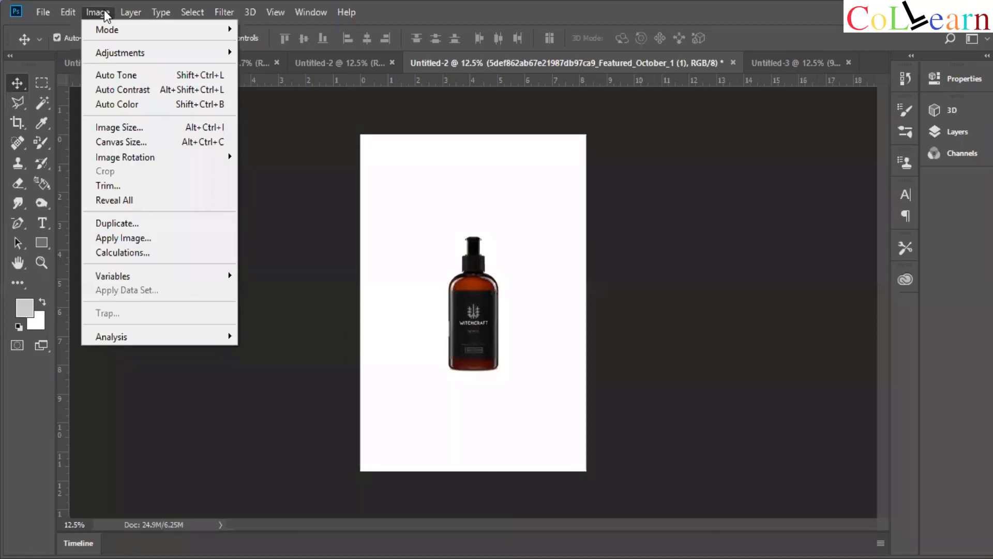
{"action": "mouse_move", "coordinate": [131, 52]}
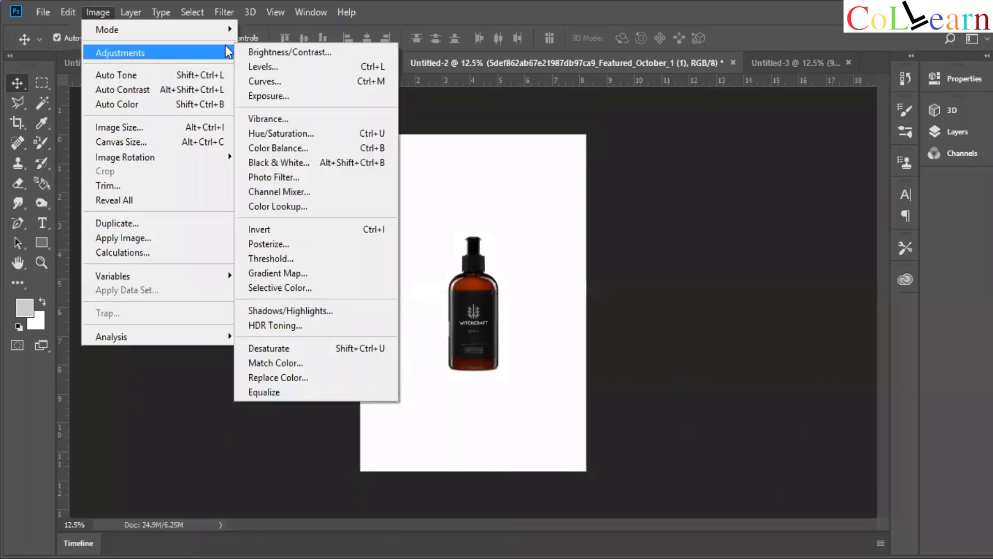
{"action": "left_click", "coordinate": [287, 52]}
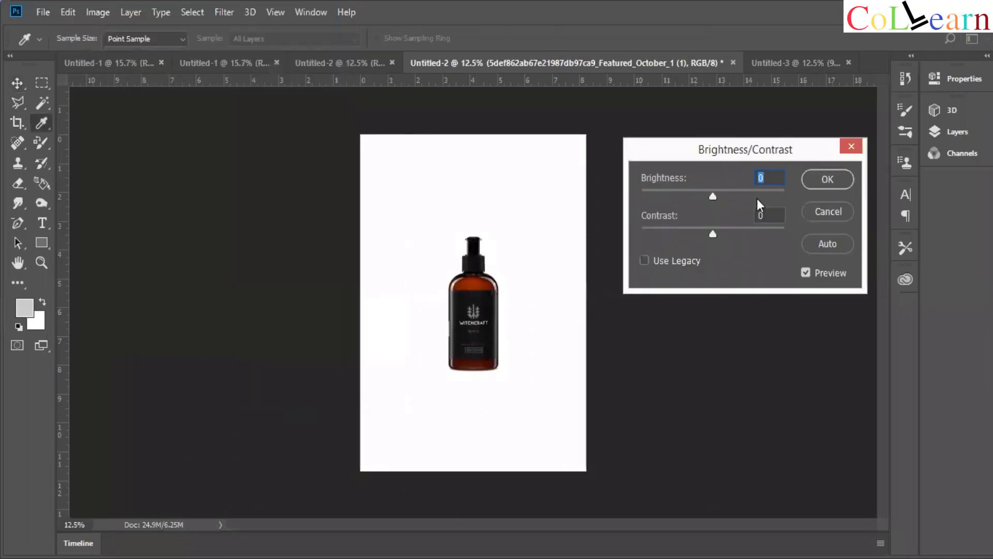
{"action": "left_click", "coordinate": [734, 196]}
{"action": "left_click", "coordinate": [688, 196]}
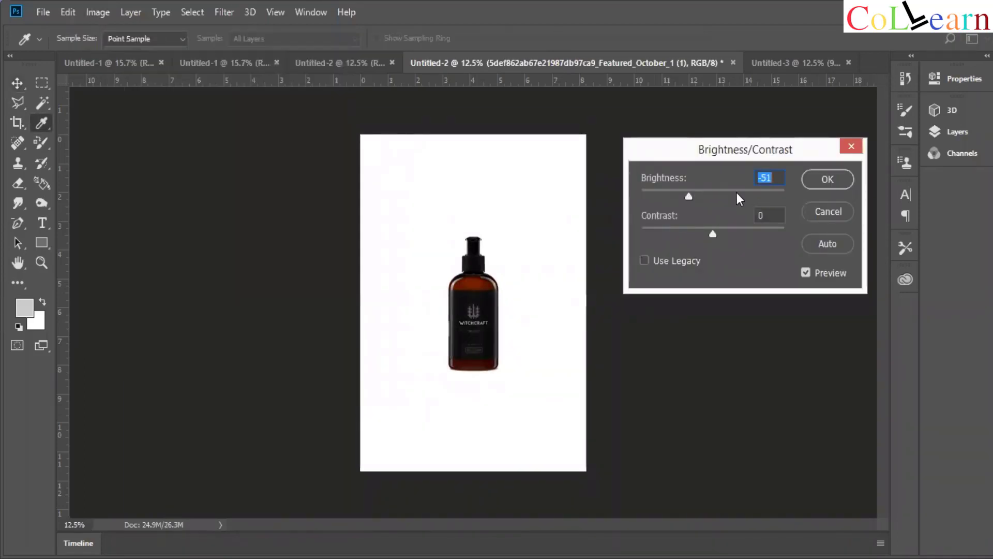
{"action": "left_click", "coordinate": [751, 194]}
{"action": "left_click", "coordinate": [735, 228]}
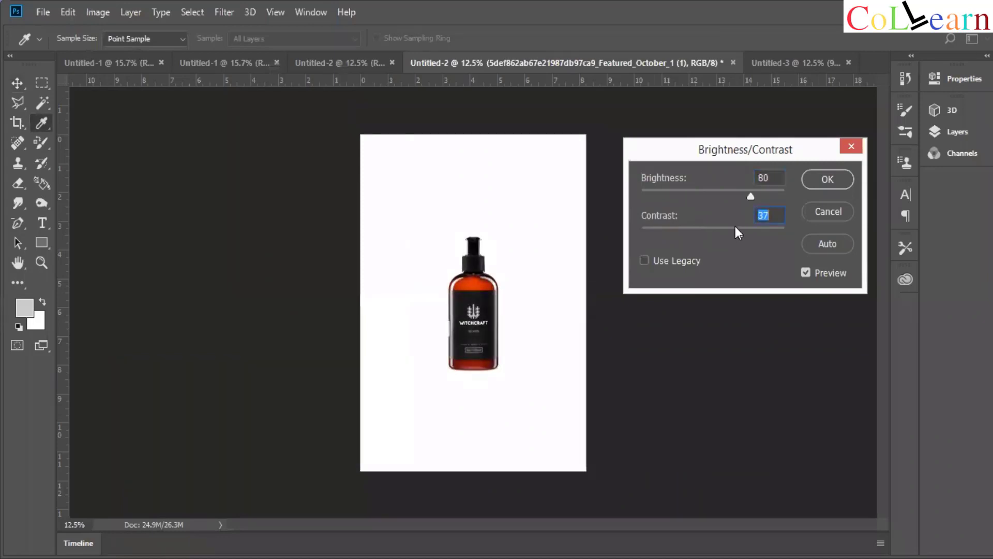
{"action": "left_click", "coordinate": [688, 228]}
{"action": "left_click", "coordinate": [740, 228]}
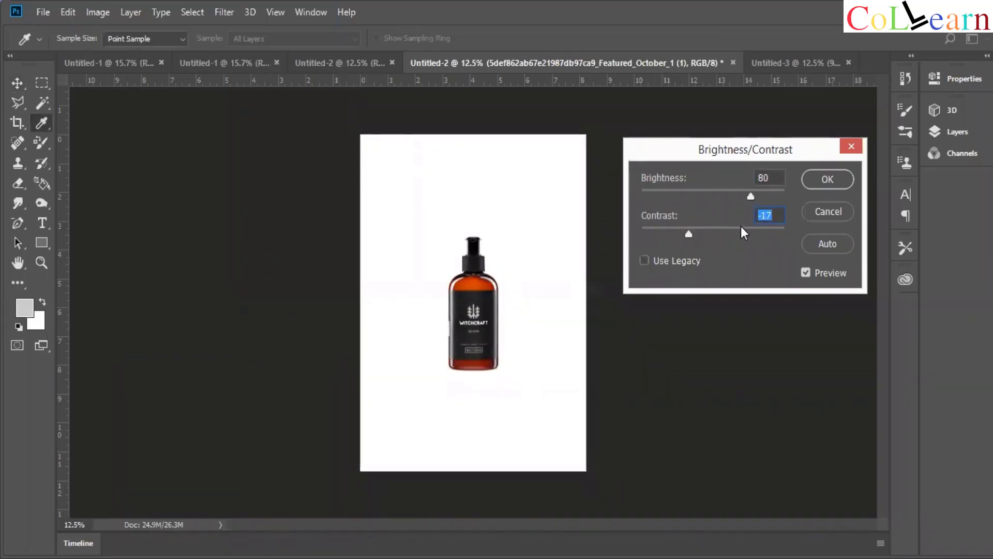
{"action": "left_click", "coordinate": [707, 228]}
{"action": "left_click", "coordinate": [690, 194]}
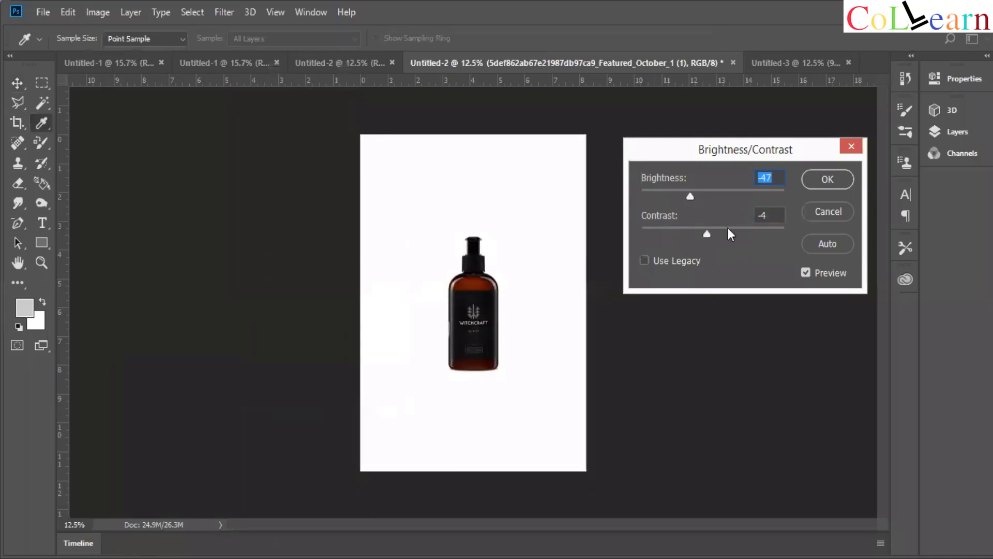
{"action": "left_click", "coordinate": [826, 179]}
{"action": "key", "text": "v"}
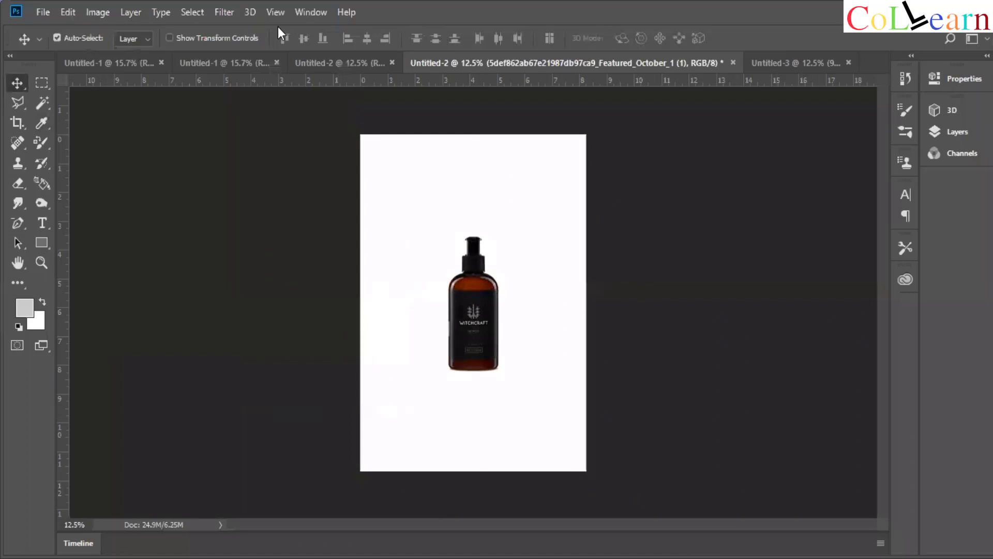
{"action": "left_click", "coordinate": [99, 11]}
{"action": "mouse_move", "coordinate": [138, 53]}
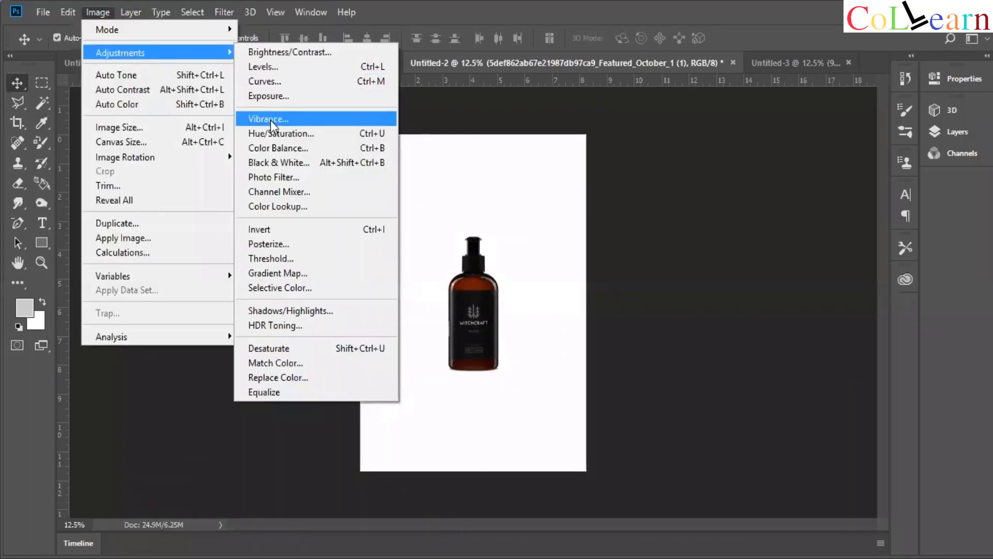
{"action": "left_click", "coordinate": [487, 115]}
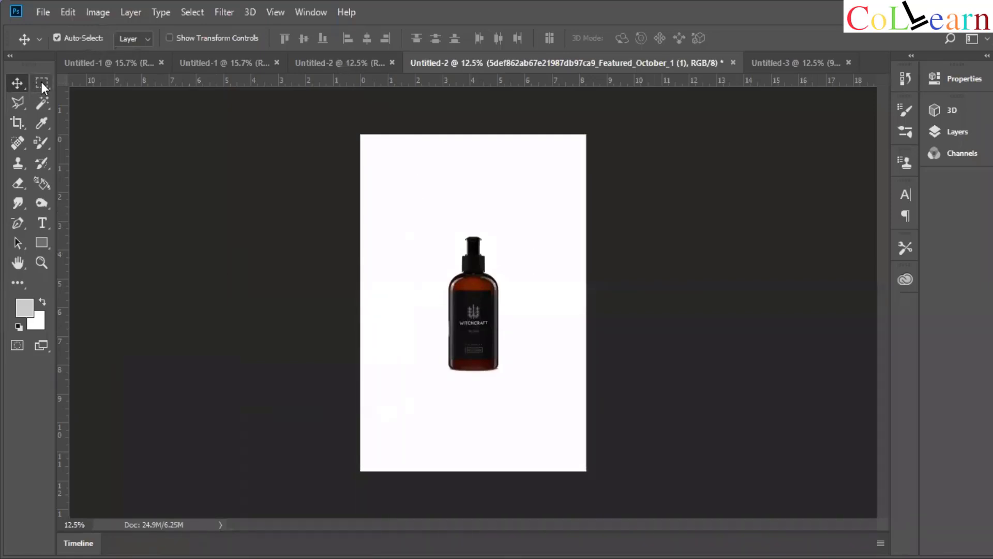
Switch to the blank Untitled-2 document and open the window image from the ColLearn folder as its own document.
{"action": "key", "text": "ctrl+shift+Tab"}
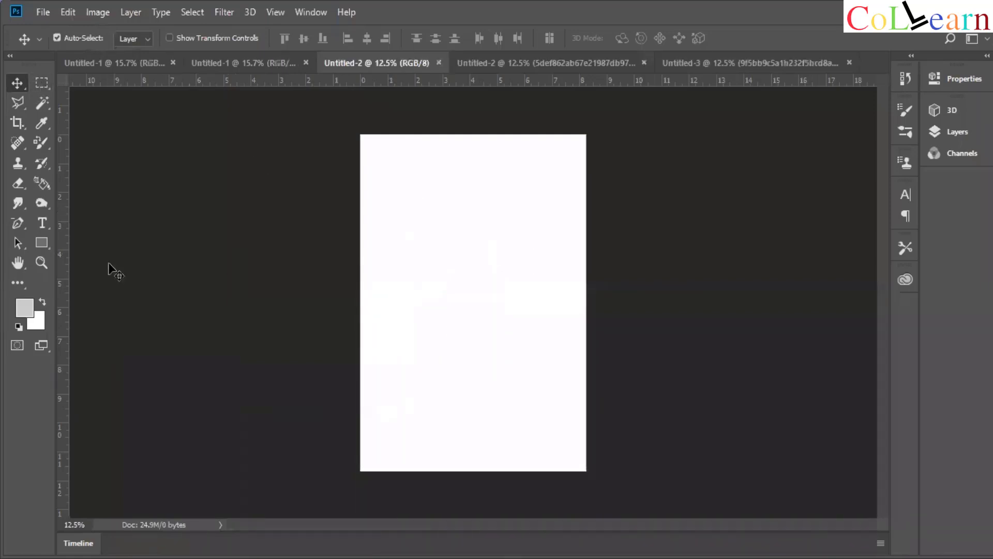
{"action": "left_click", "coordinate": [41, 15]}
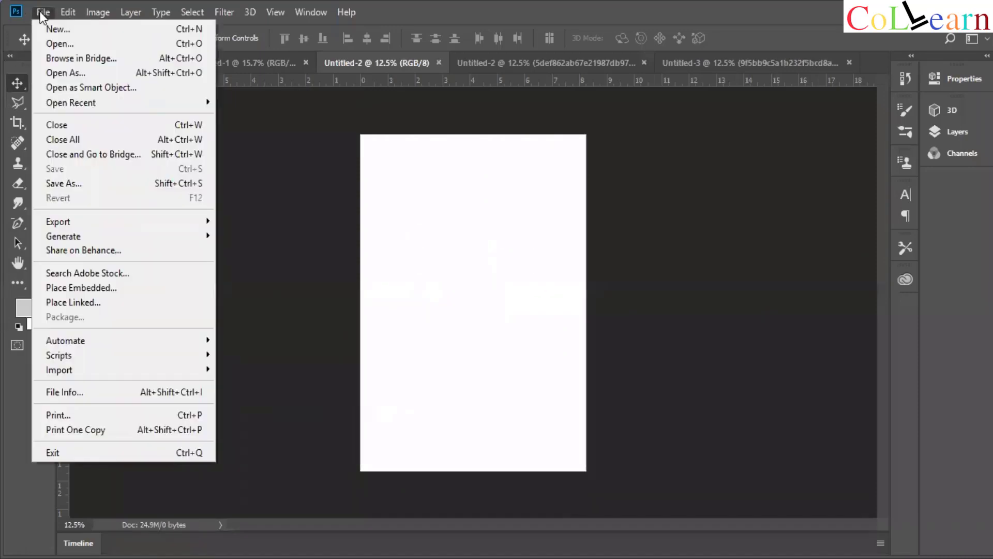
{"action": "left_click", "coordinate": [57, 45]}
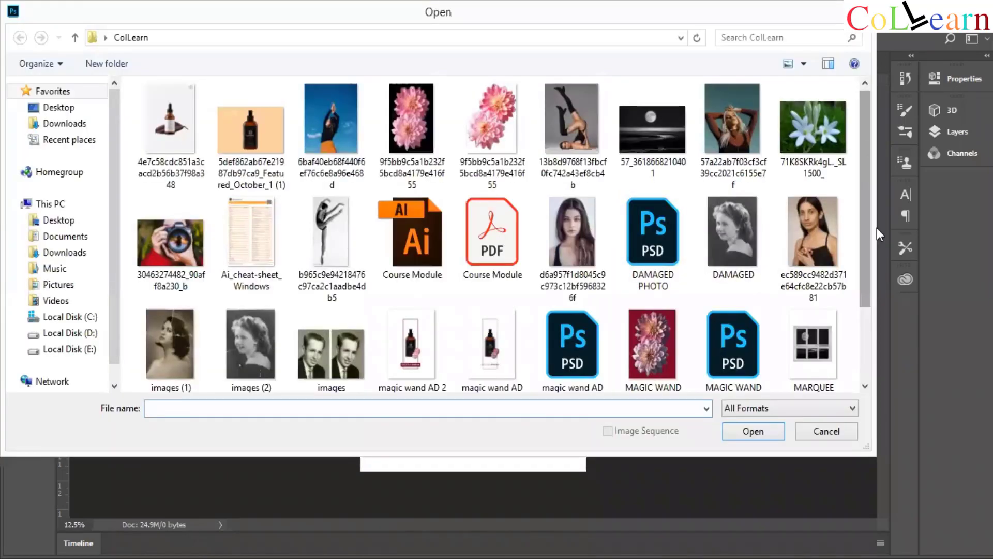
{"action": "scroll", "coordinate": [806, 261], "scroll_direction": "down", "scroll_amount": 2}
{"action": "left_click", "coordinate": [740, 329]}
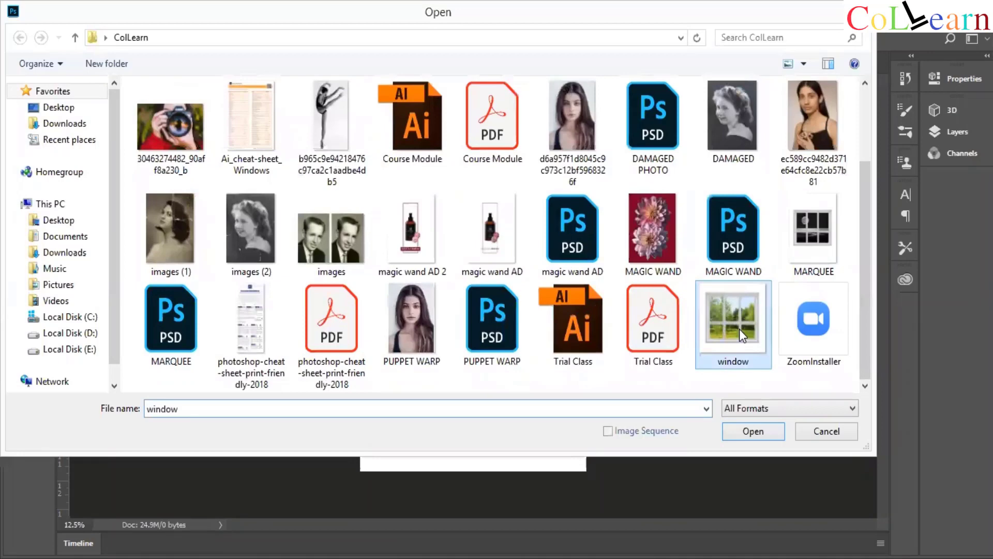
{"action": "double_click", "coordinate": [740, 329]}
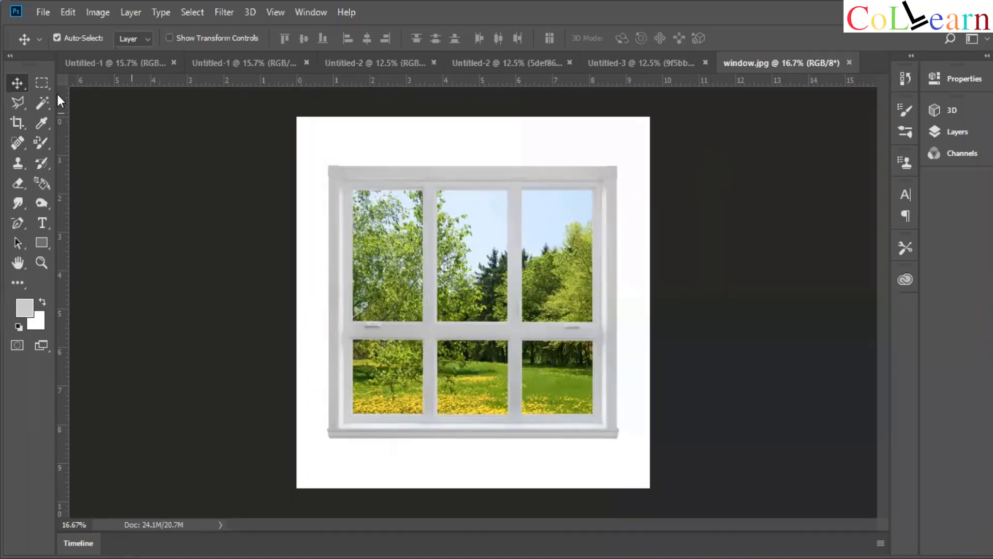
{"action": "left_click", "coordinate": [48, 84]}
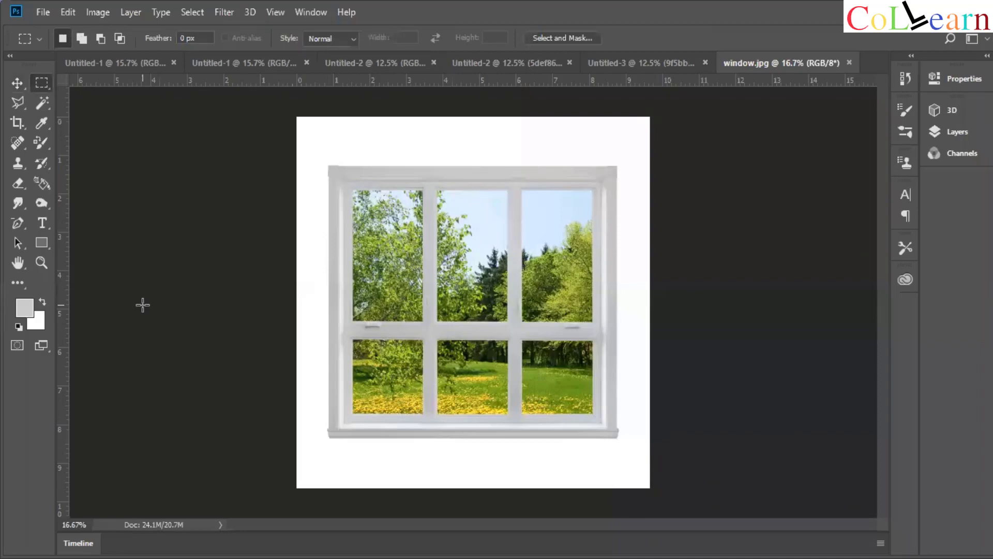
{"action": "right_click", "coordinate": [46, 88]}
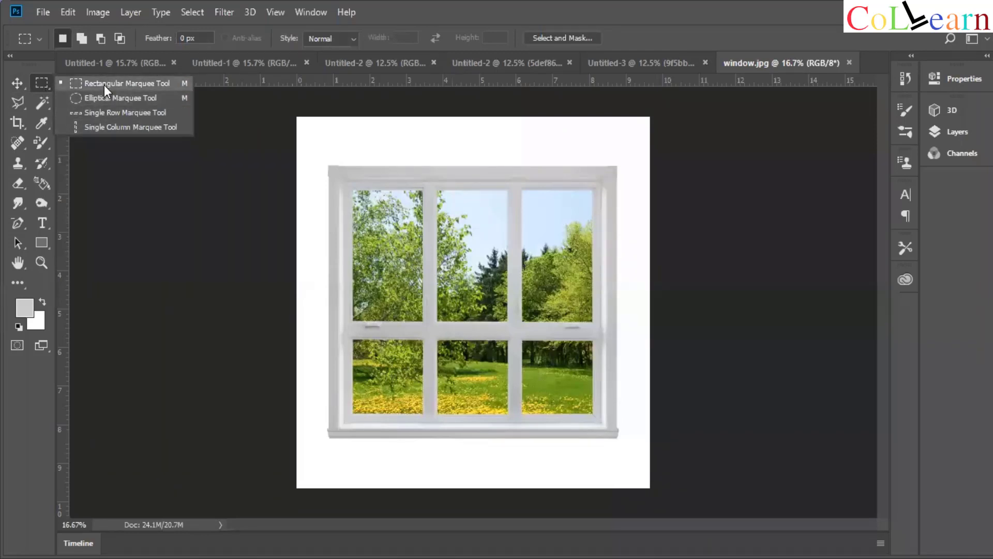
{"action": "left_click", "coordinate": [410, 225]}
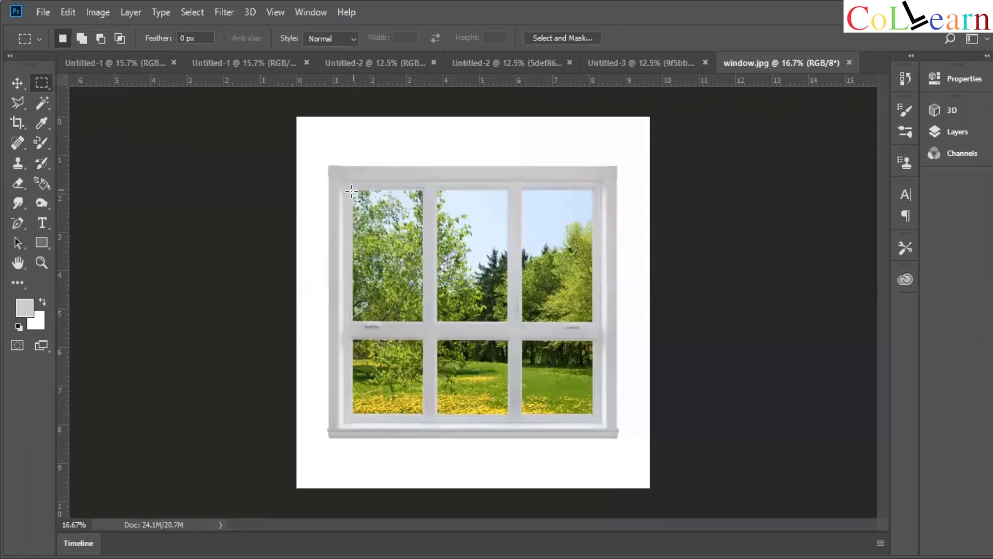
{"action": "left_click", "coordinate": [17, 86]}
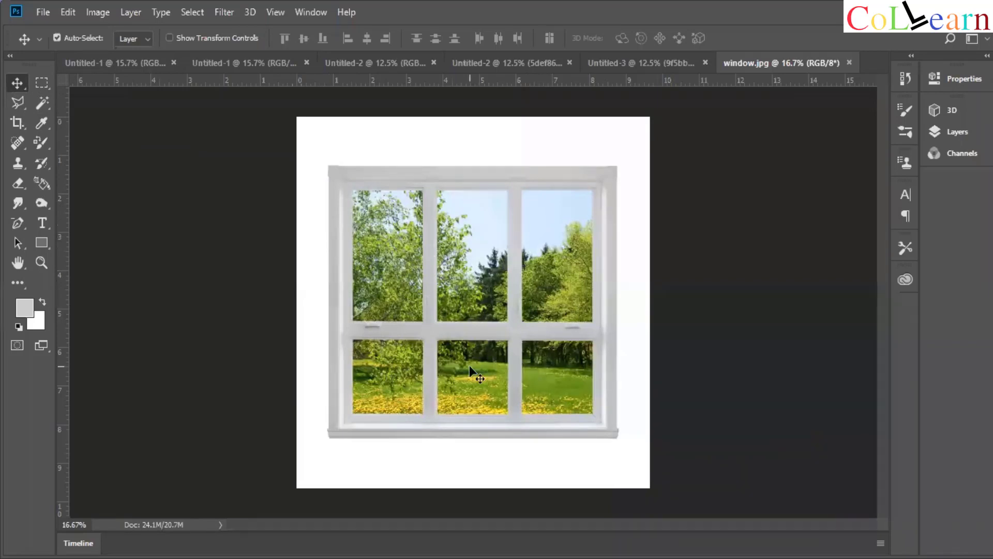
Activate the Rectangular Marquee tool and try a selection around the window's upper-left pane, clearing it again.
{"action": "left_click", "coordinate": [39, 84]}
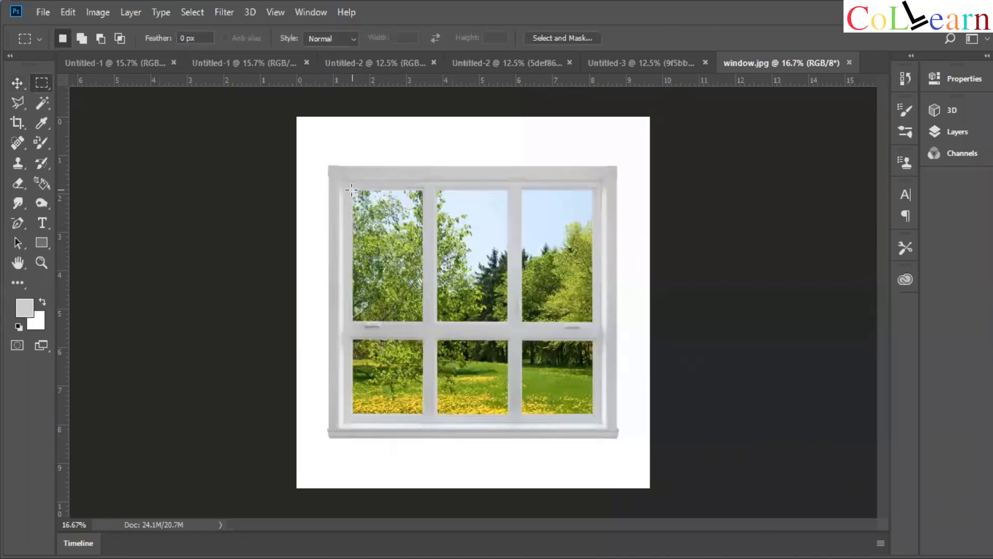
{"action": "left_click_drag", "start_coordinate": [351, 190], "coordinate": [422, 323]}
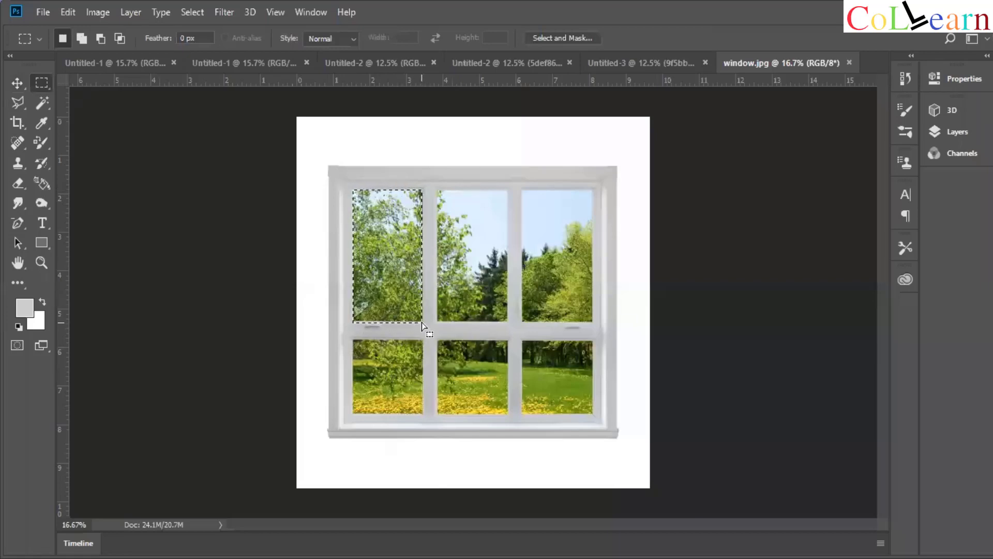
{"action": "left_click", "coordinate": [370, 286]}
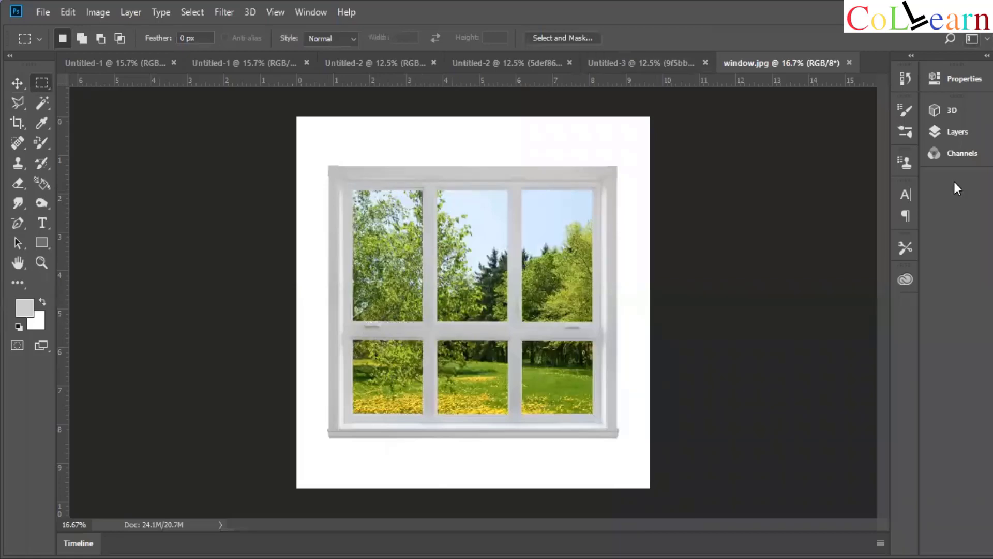
Convert the locked Background into a regular layer named Layer 0 with Normal mode and 100% opacity.
{"action": "left_click", "coordinate": [956, 132]}
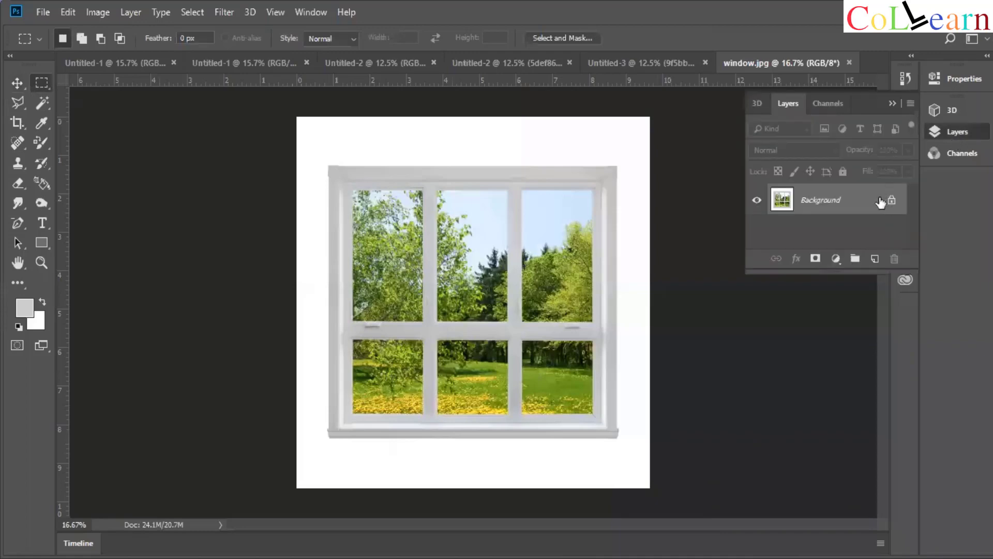
{"action": "double_click", "coordinate": [880, 201]}
{"action": "left_click", "coordinate": [618, 161]}
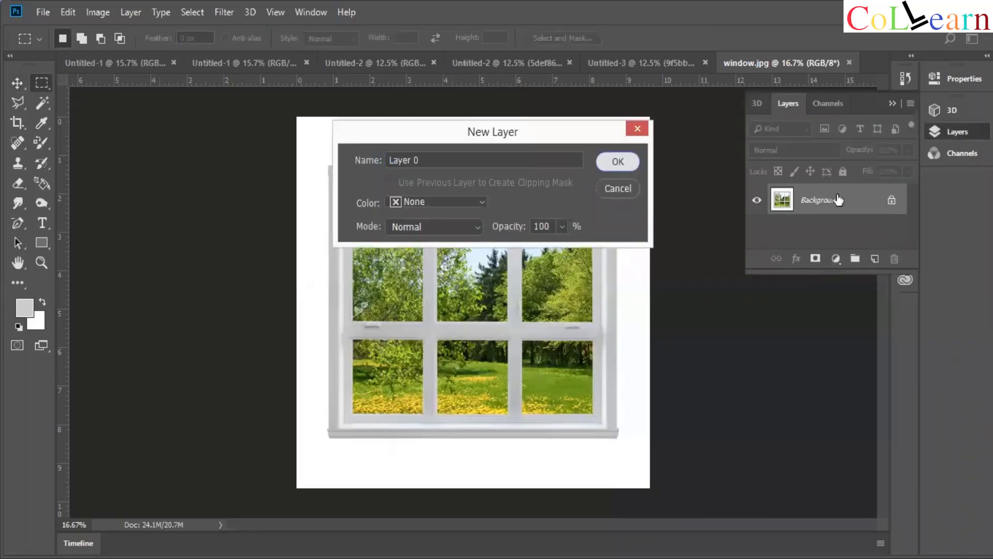
{"action": "right_click", "coordinate": [839, 202]}
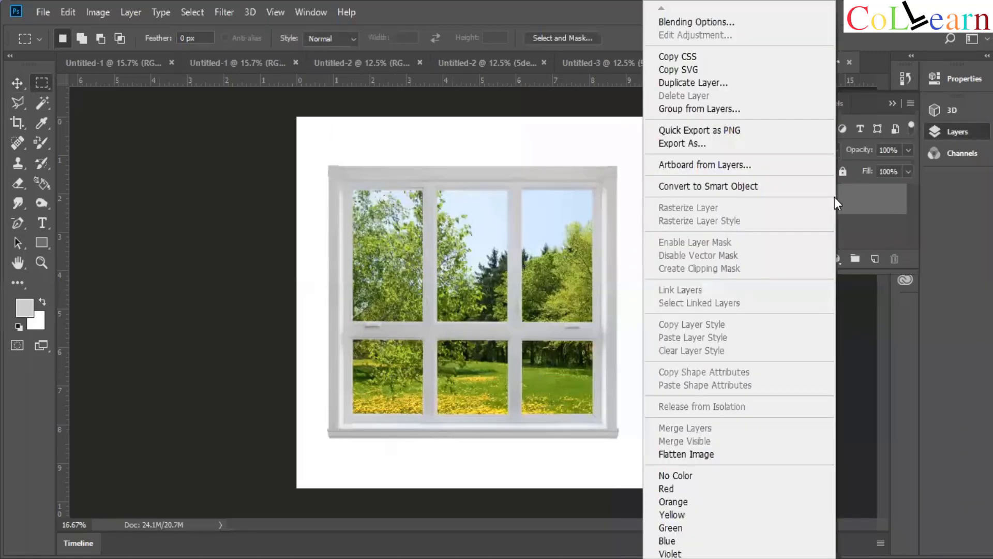
{"action": "left_click", "coordinate": [861, 220]}
{"action": "left_click", "coordinate": [895, 100]}
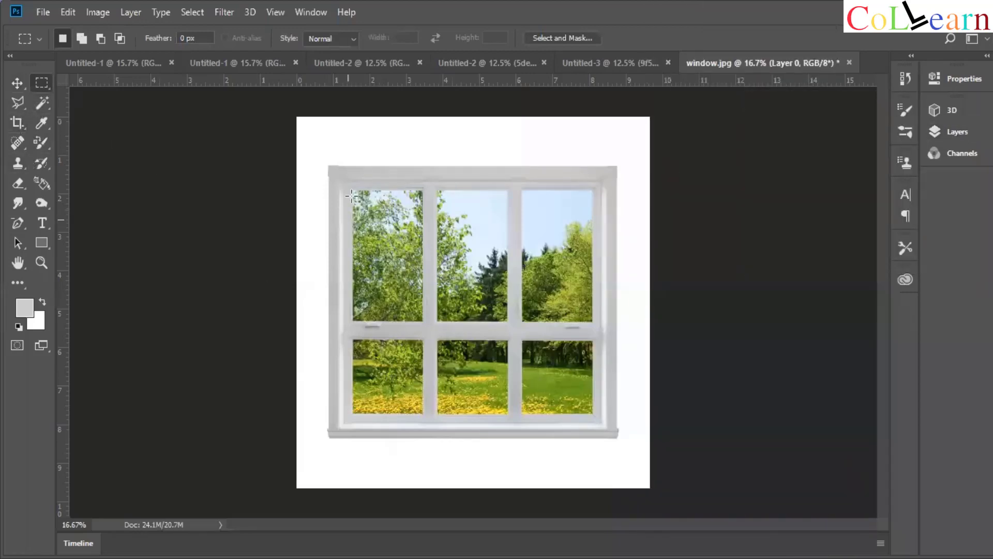
Select each of the three upper window panes with the Rectangular Marquee and delete the scenery inside them.
{"action": "left_click_drag", "start_coordinate": [352, 188], "coordinate": [423, 322]}
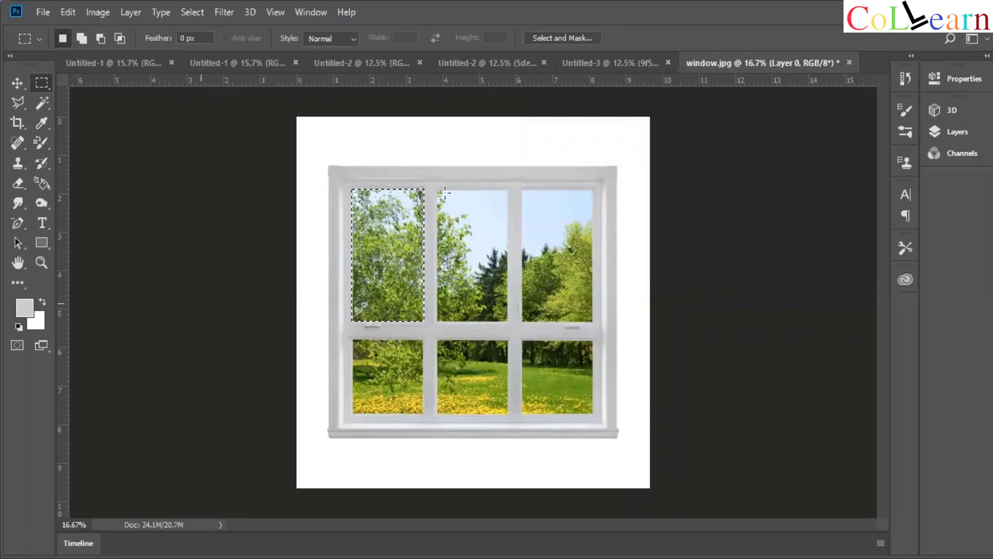
{"action": "key", "text": "Delete"}
{"action": "left_click_drag", "start_coordinate": [438, 189], "coordinate": [508, 323]}
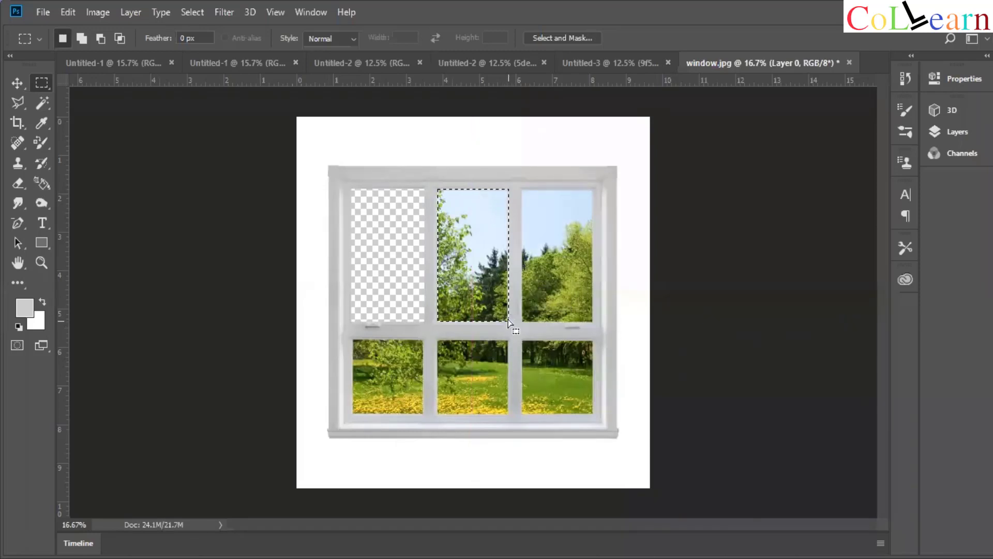
{"action": "key", "text": "Delete"}
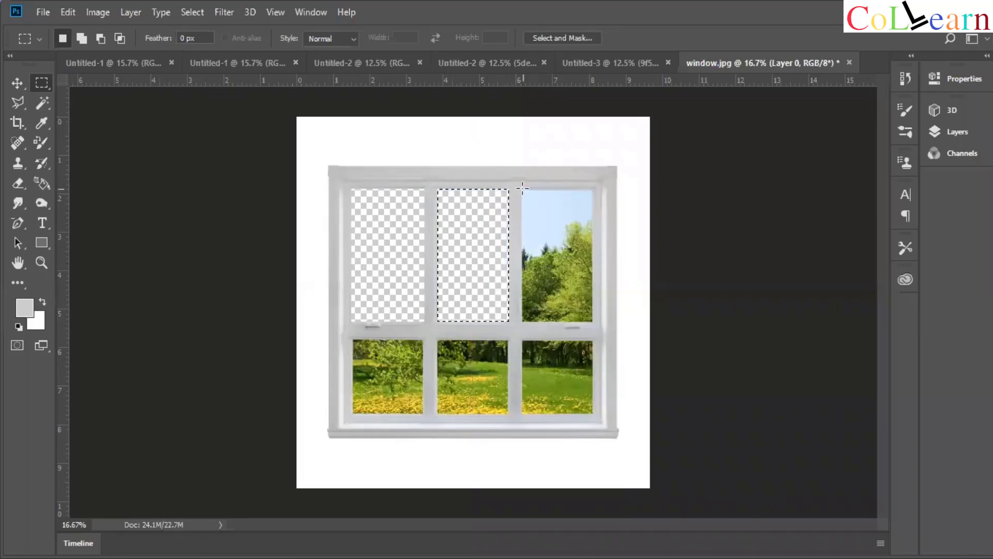
{"action": "left_click_drag", "start_coordinate": [522, 189], "coordinate": [593, 324]}
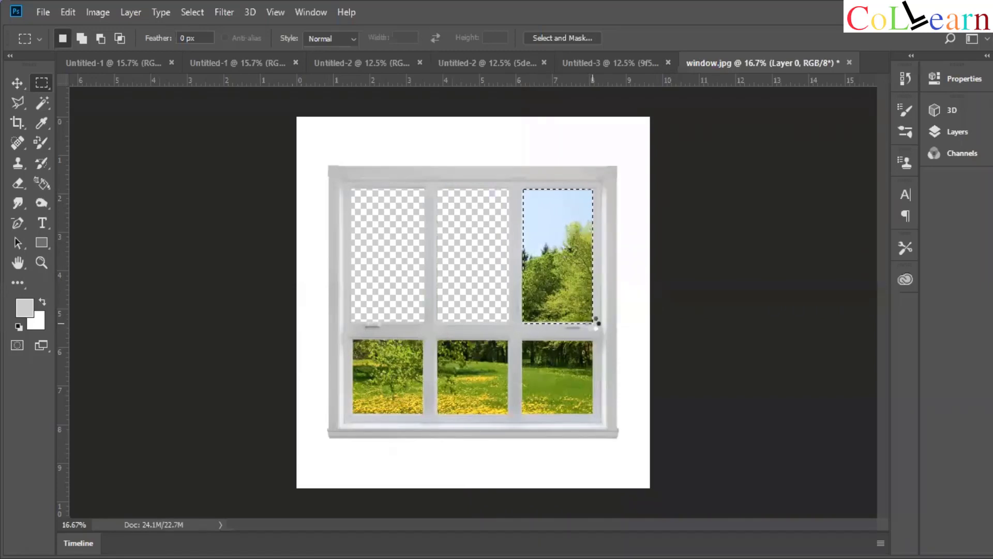
{"action": "key", "text": "Delete"}
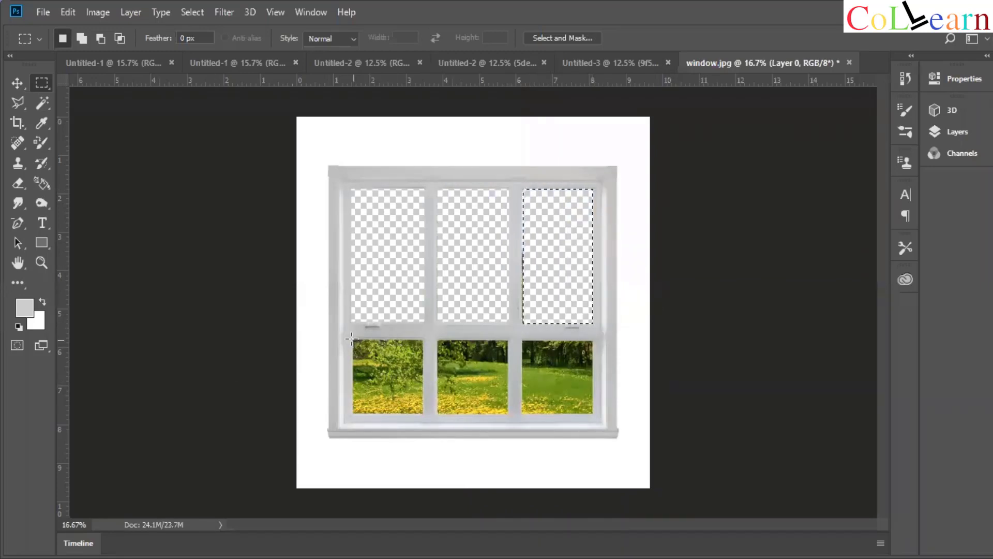
Delete the scenery in the three lower window panes and the leftover strip along the upper-right pane using rectangular selections.
{"action": "left_click_drag", "start_coordinate": [353, 340], "coordinate": [424, 414]}
{"action": "key", "text": "Delete"}
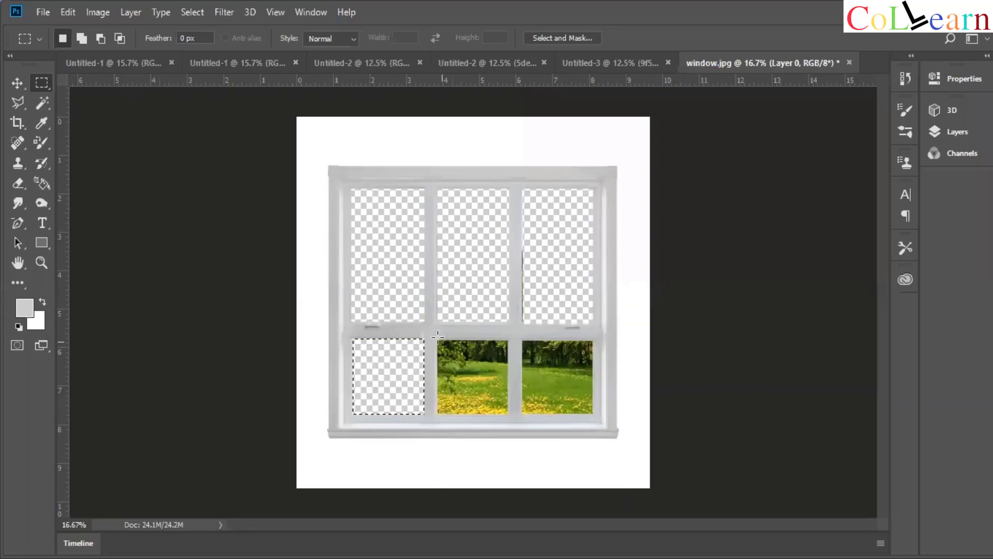
{"action": "left_click_drag", "start_coordinate": [436, 339], "coordinate": [509, 414]}
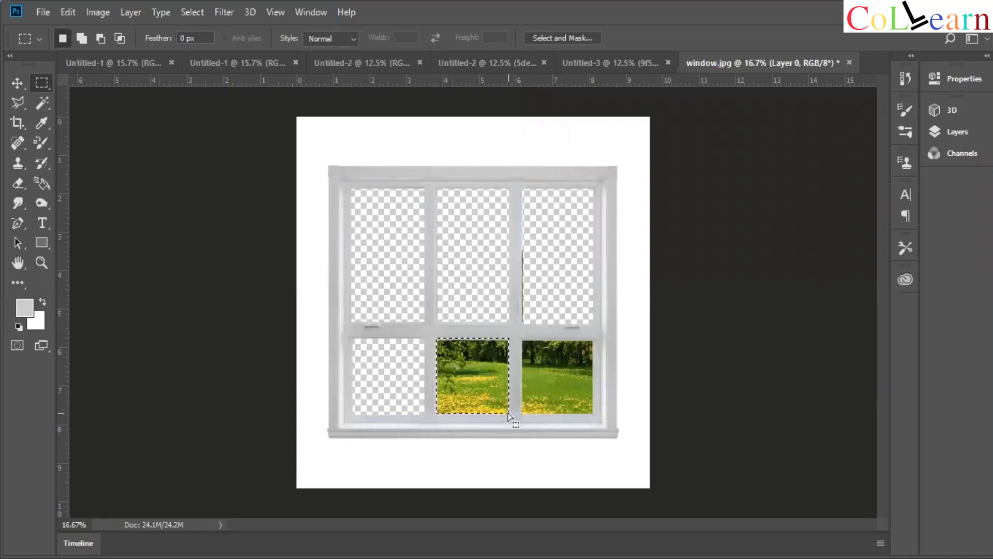
{"action": "key", "text": "Delete"}
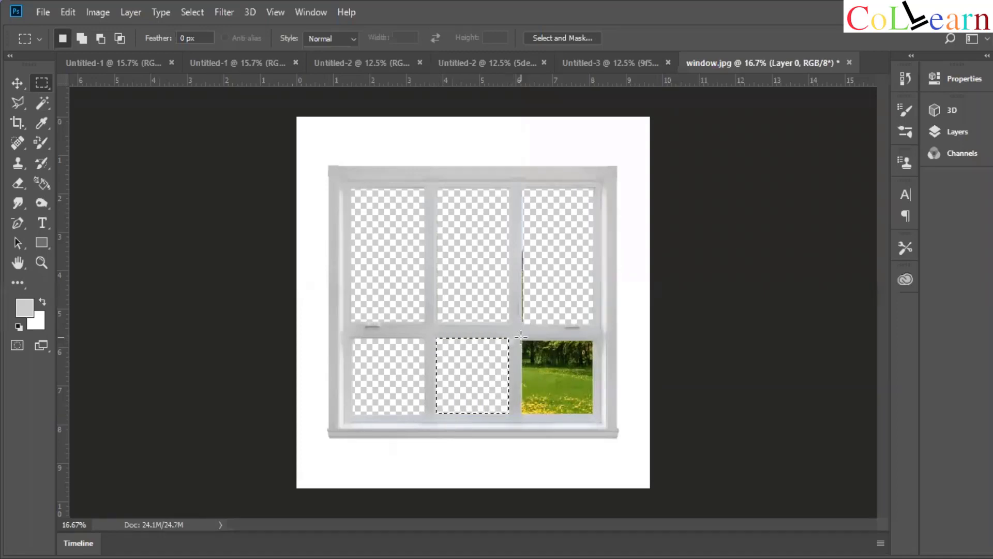
{"action": "left_click_drag", "start_coordinate": [521, 340], "coordinate": [594, 424]}
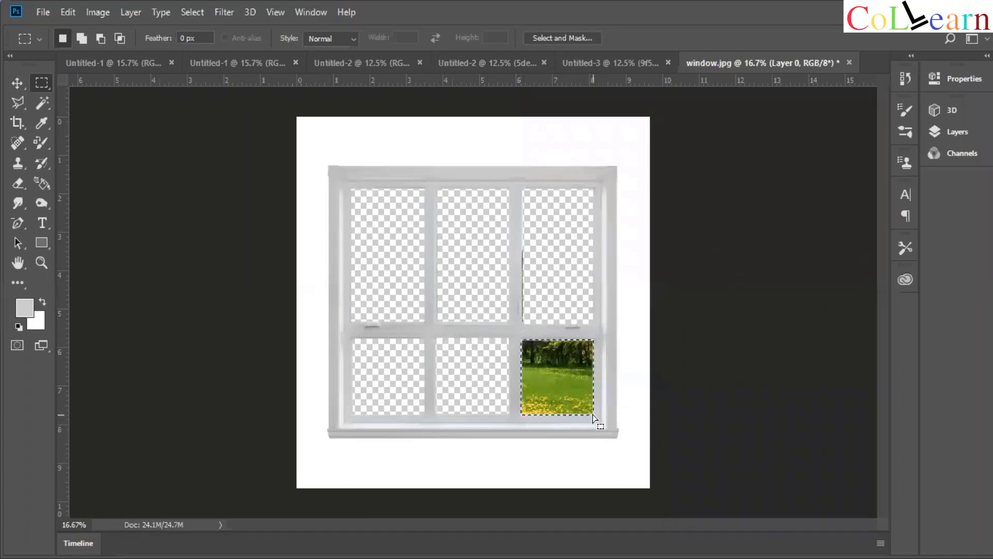
{"action": "key", "text": "Delete"}
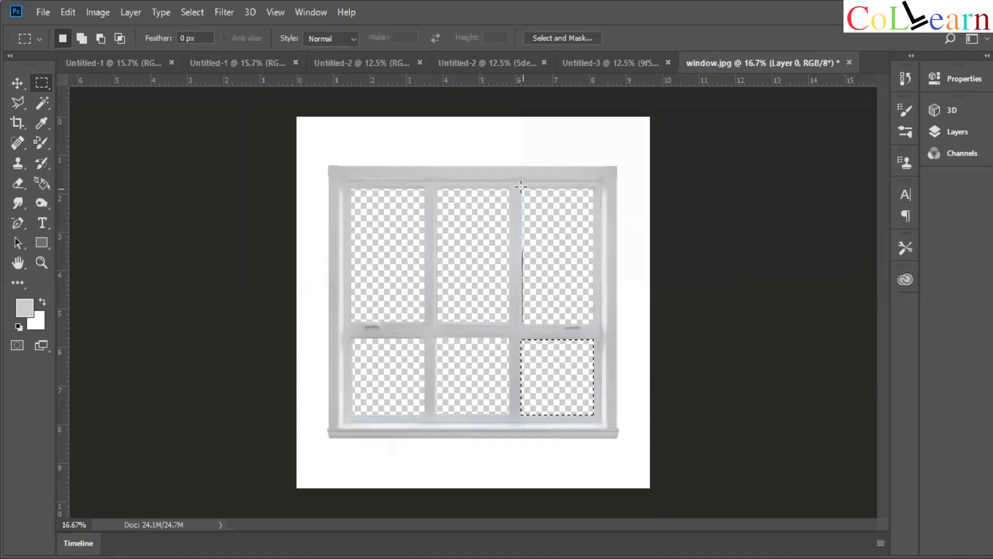
{"action": "left_click_drag", "start_coordinate": [521, 188], "coordinate": [591, 327]}
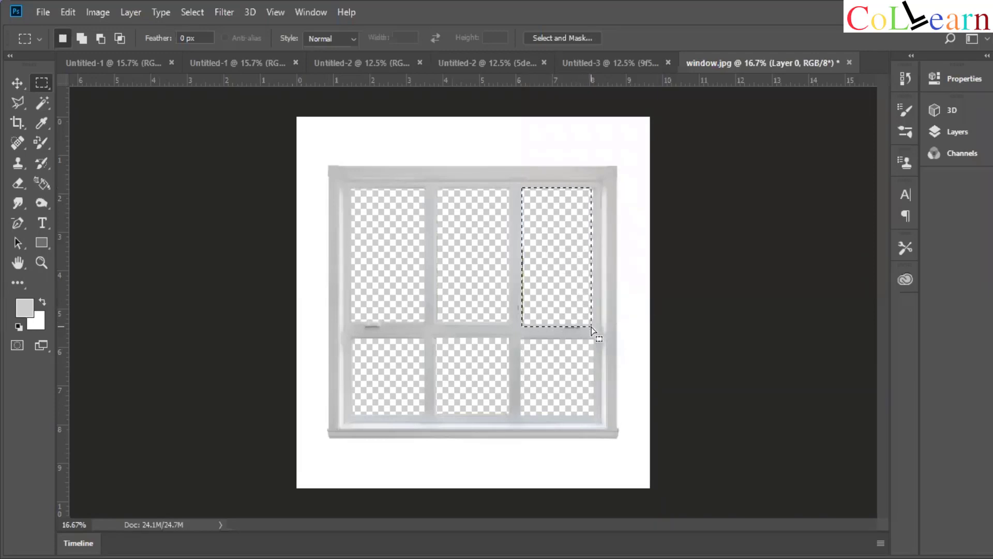
{"action": "left_click", "coordinate": [15, 82]}
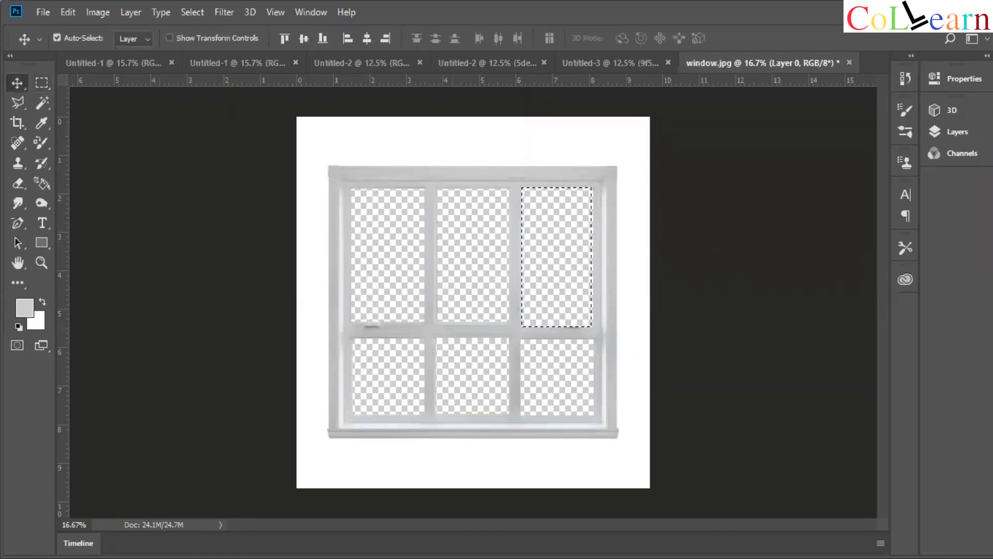
Add a new blank layer above Layer 0 and try to cut the selected area from Layer 0.
{"action": "left_click", "coordinate": [955, 132]}
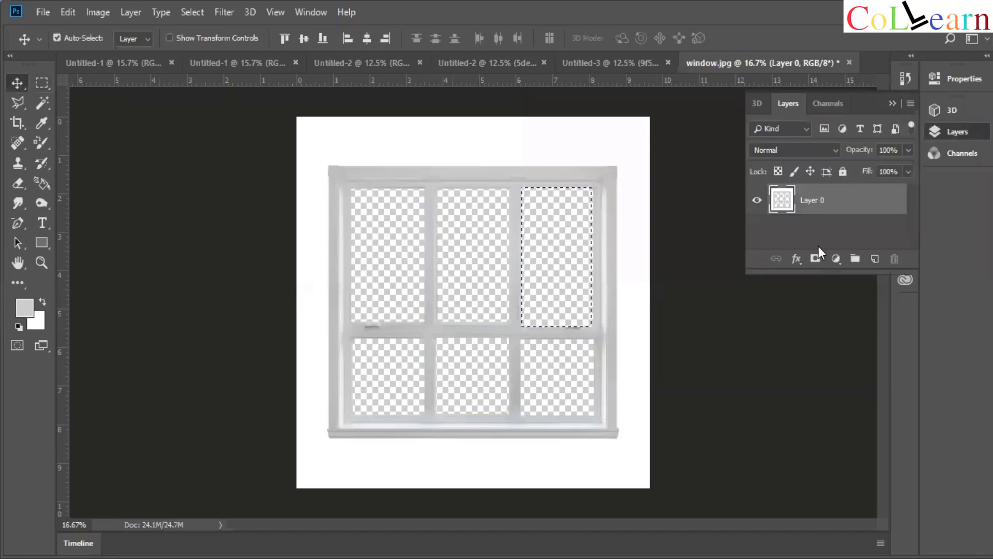
{"action": "left_click", "coordinate": [876, 260]}
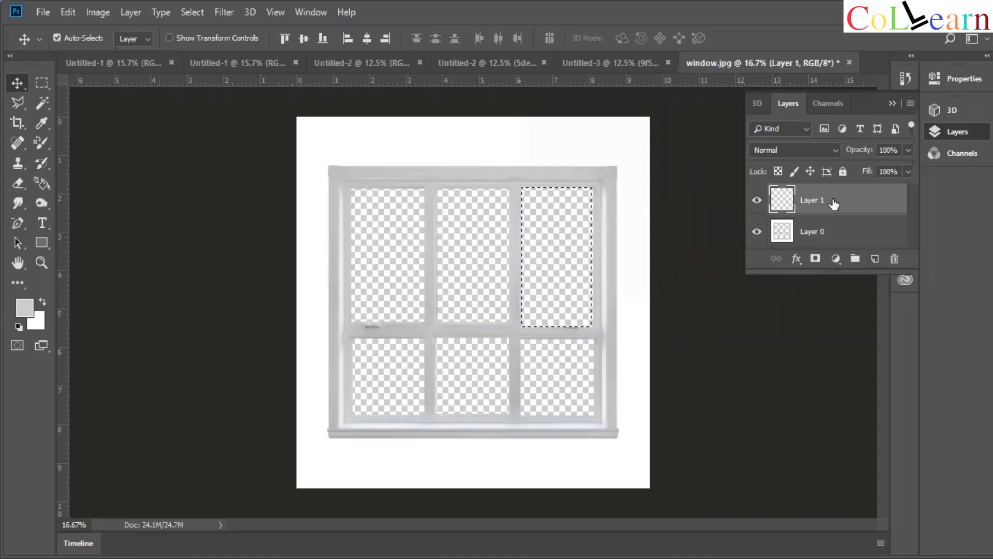
{"action": "left_click", "coordinate": [835, 236]}
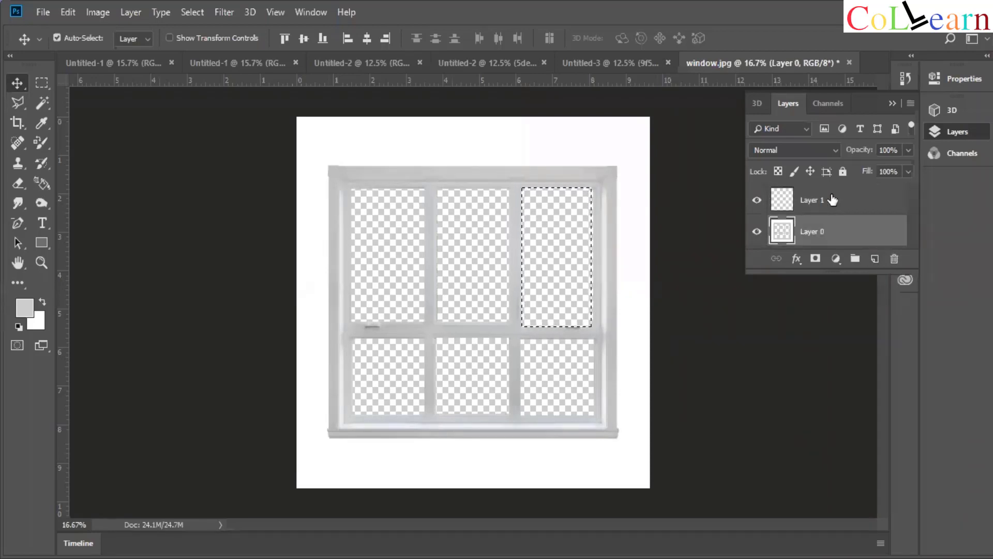
{"action": "key", "text": "ctrl+x"}
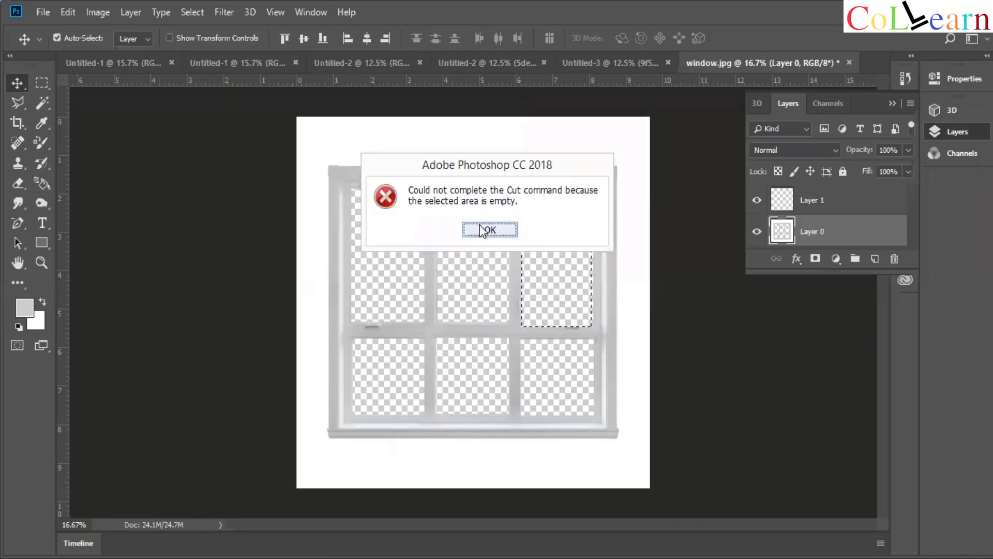
{"action": "left_click", "coordinate": [481, 230]}
{"action": "left_click", "coordinate": [810, 200]}
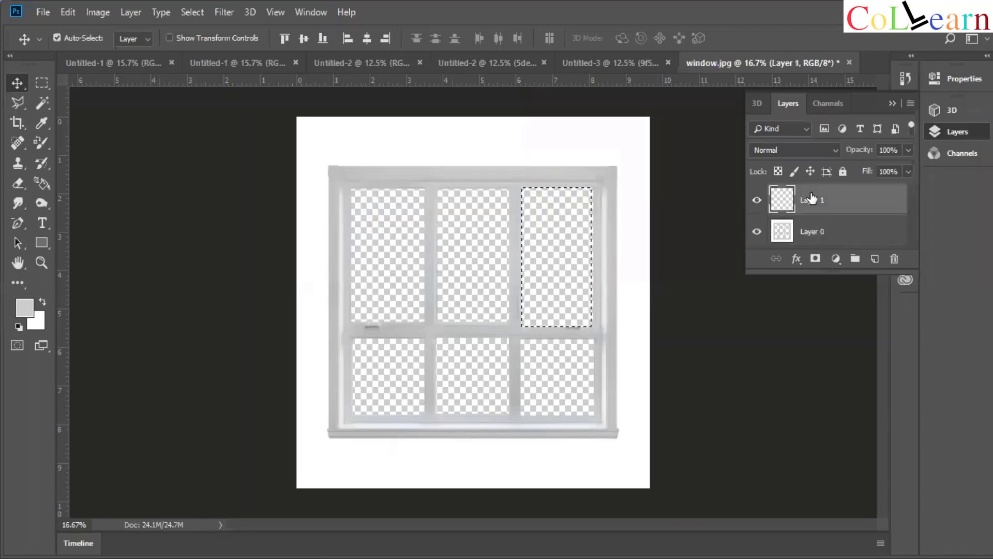
{"action": "left_click", "coordinate": [823, 230]}
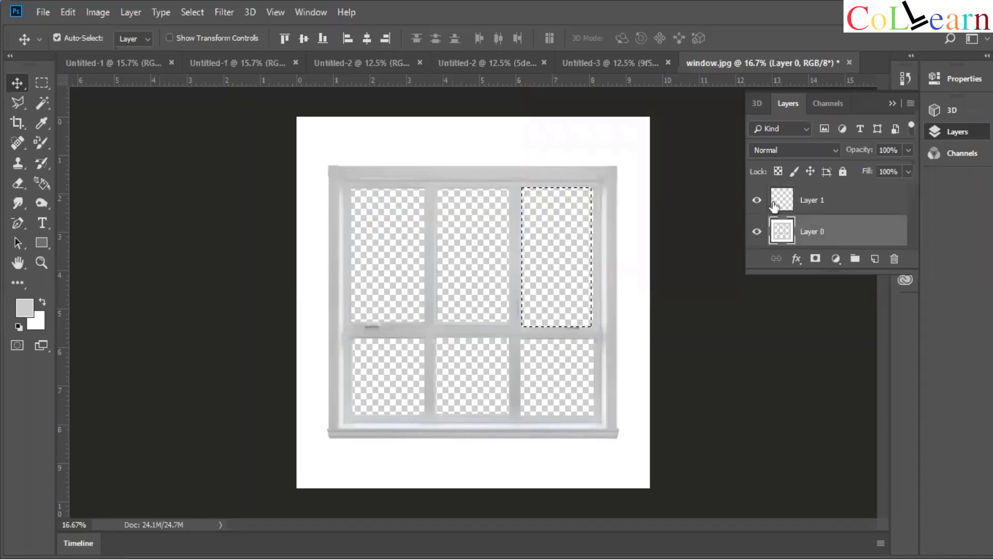
{"action": "left_click", "coordinate": [823, 201]}
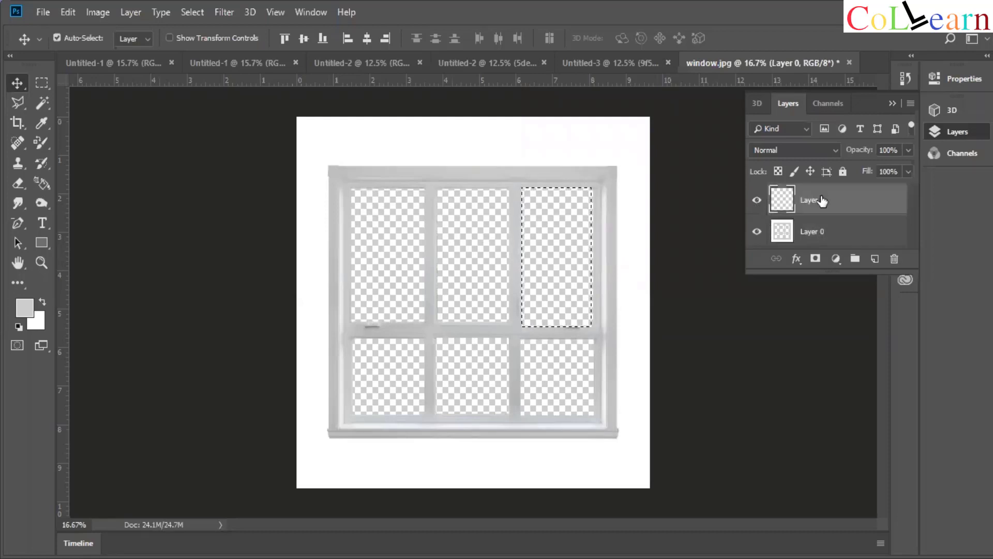
{"action": "left_click", "coordinate": [43, 13]}
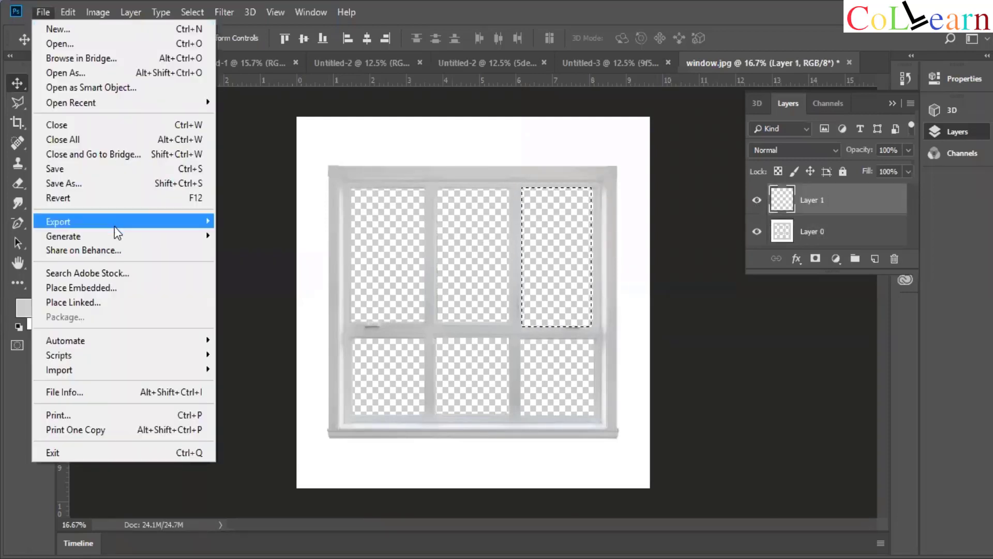
{"action": "left_click", "coordinate": [114, 291]}
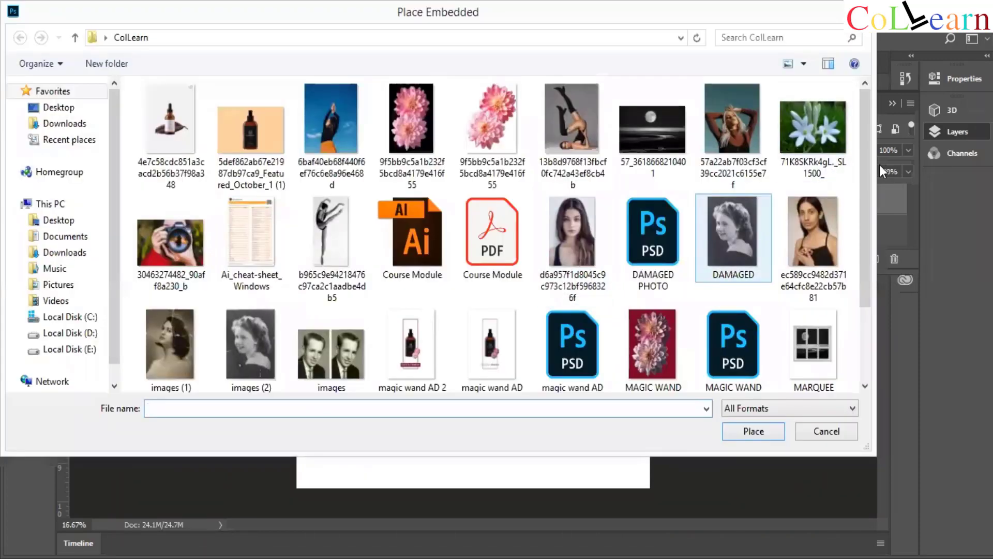
{"action": "left_click_drag", "start_coordinate": [864, 158], "coordinate": [827, 176]}
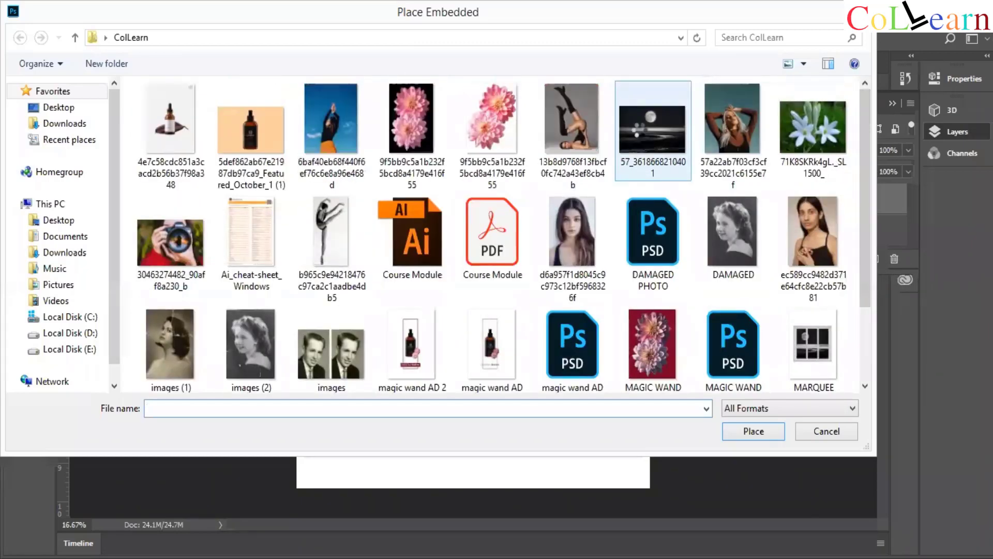
{"action": "double_click", "coordinate": [653, 130]}
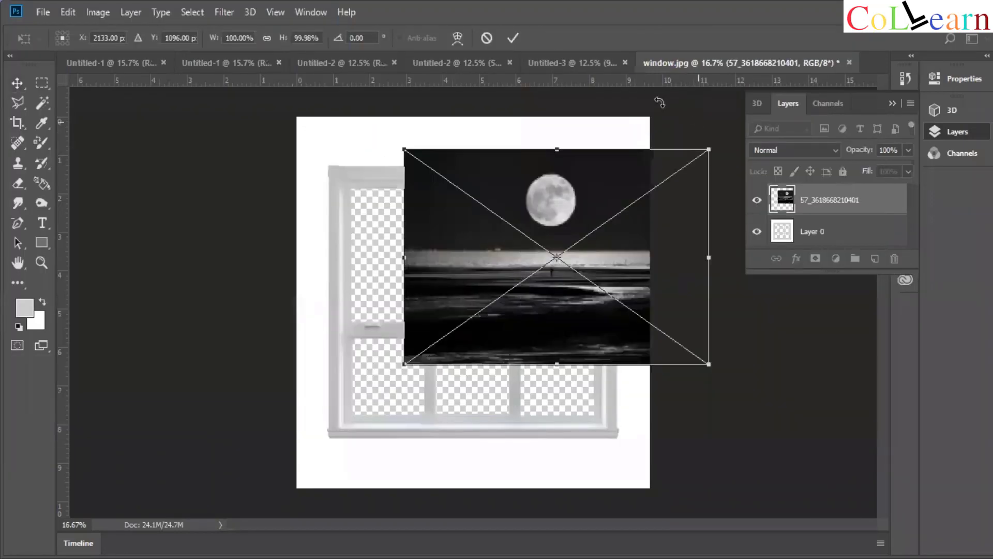
{"action": "left_click", "coordinate": [514, 40]}
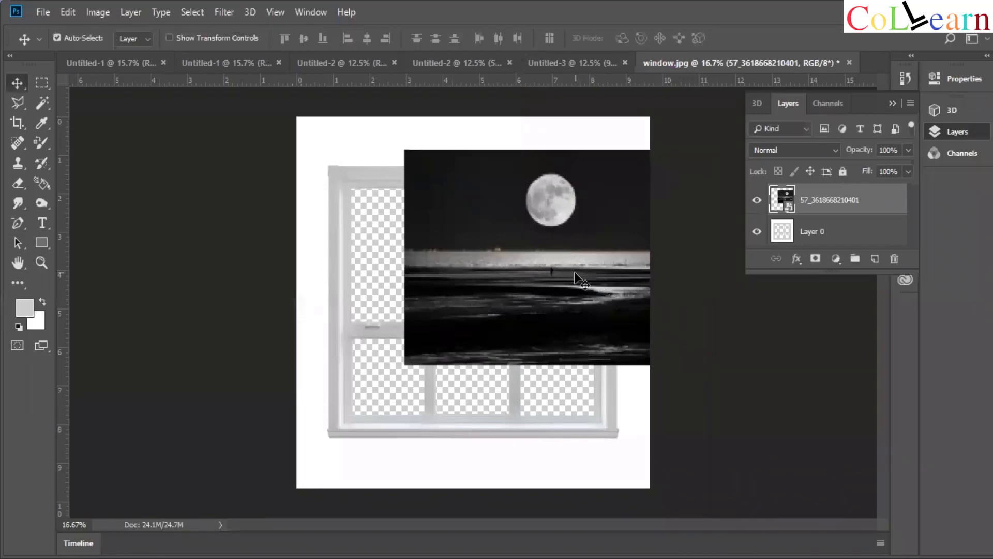
Center the moonlit sea image over the window panes and scale it up to about 107.4%.
{"action": "left_click_drag", "start_coordinate": [575, 273], "coordinate": [494, 322]}
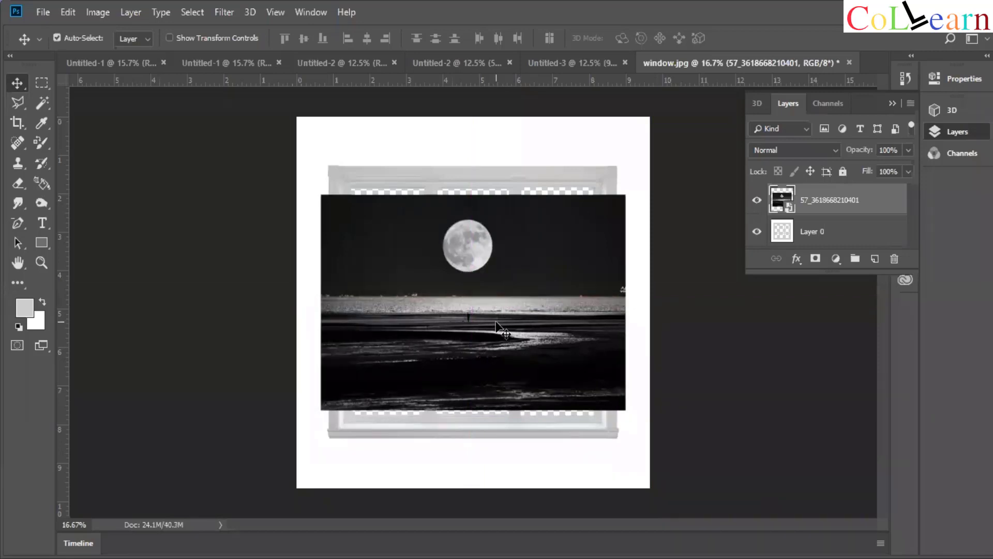
{"action": "key", "text": "ctrl+t"}
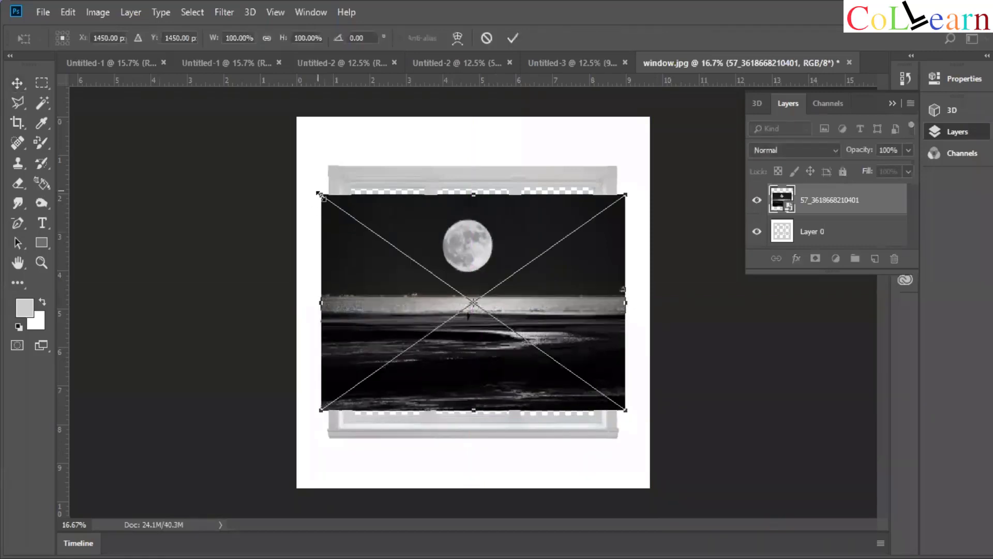
{"action": "left_click_drag", "start_coordinate": [318, 194], "coordinate": [314, 189]}
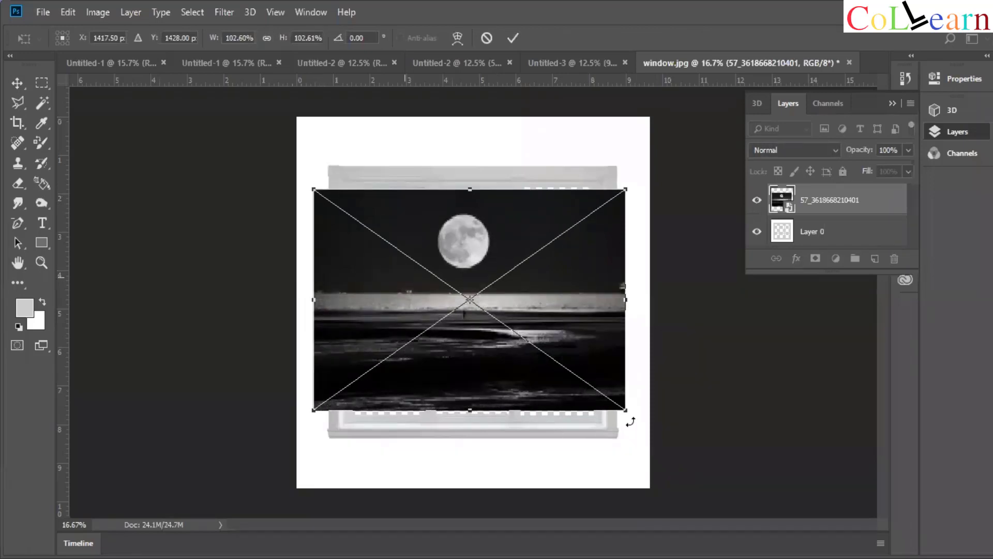
{"action": "left_click_drag", "start_coordinate": [627, 414], "coordinate": [641, 420]}
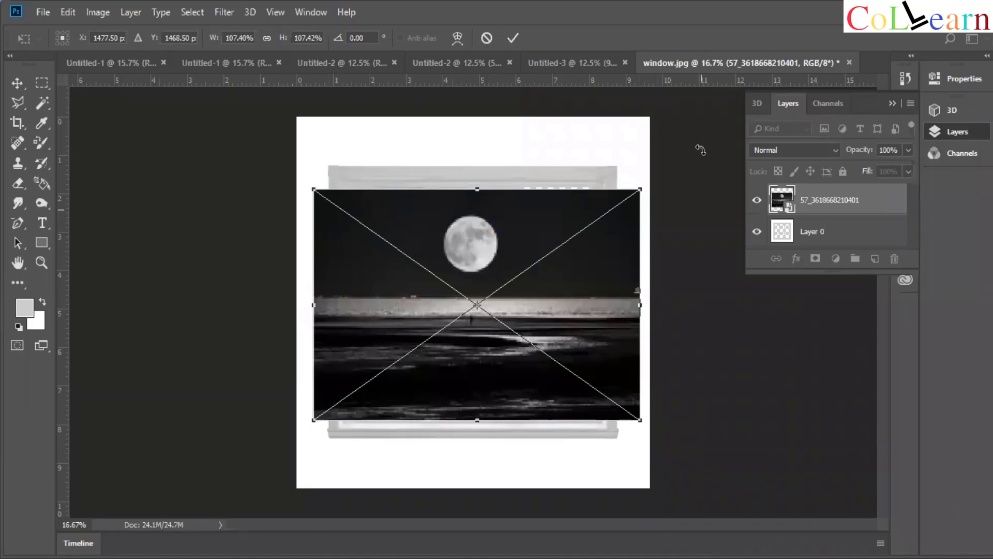
{"action": "left_click", "coordinate": [513, 38]}
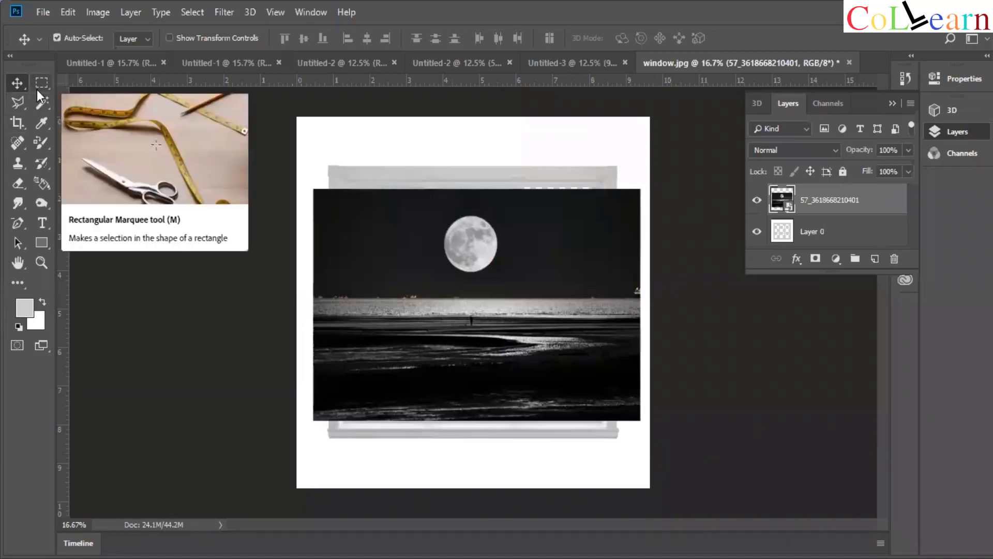
Select the moon with the Elliptical Marquee and align the selection outline with the moon's edge.
{"action": "left_click", "coordinate": [42, 84]}
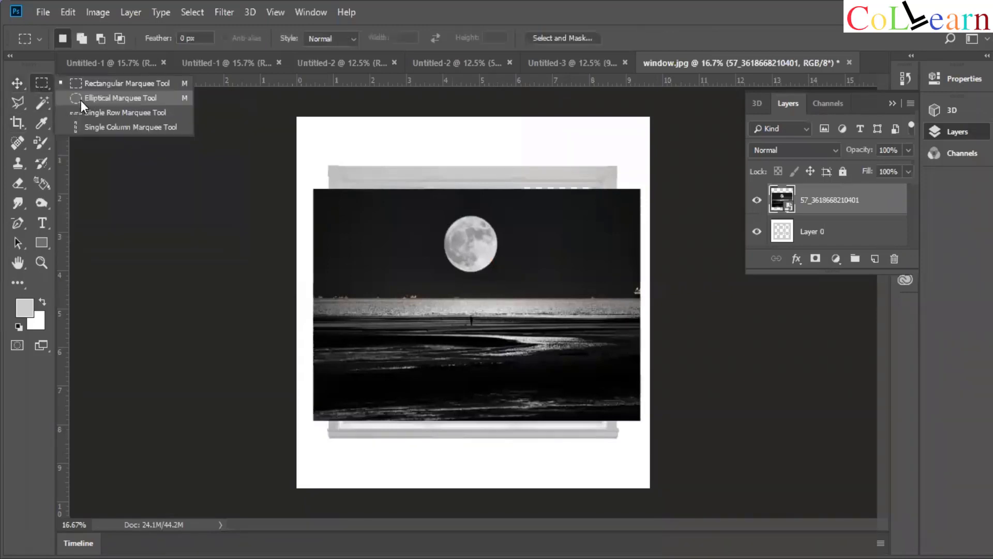
{"action": "left_click", "coordinate": [81, 100]}
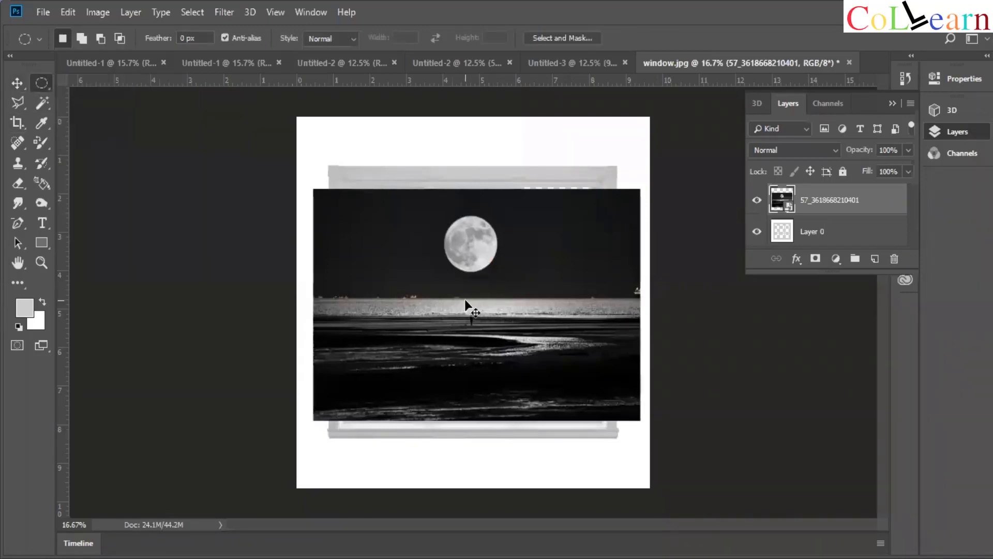
{"action": "key", "text": "ctrl+plus"}
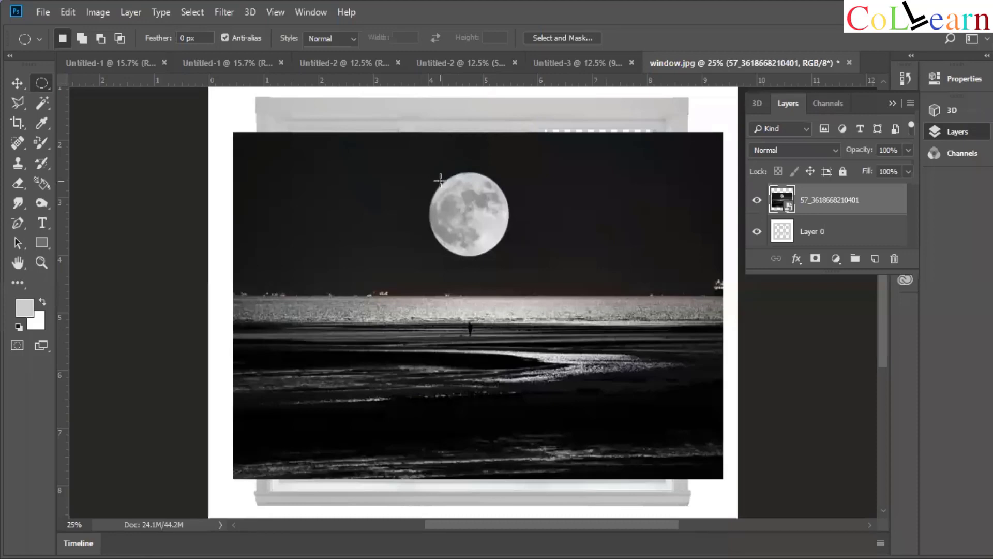
{"action": "left_click_drag", "start_coordinate": [440, 179], "coordinate": [515, 257]}
{"action": "left_click_drag", "start_coordinate": [471, 187], "coordinate": [457, 177]}
{"action": "key", "text": "ctrl+d"}
{"action": "left_click_drag", "start_coordinate": [436, 175], "coordinate": [512, 257]}
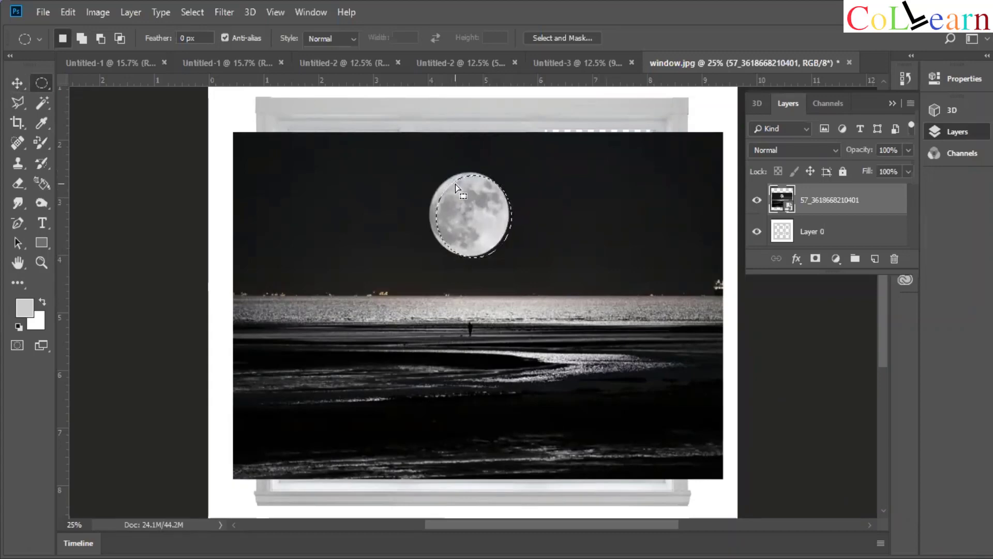
{"action": "left_click_drag", "start_coordinate": [456, 183], "coordinate": [448, 181]}
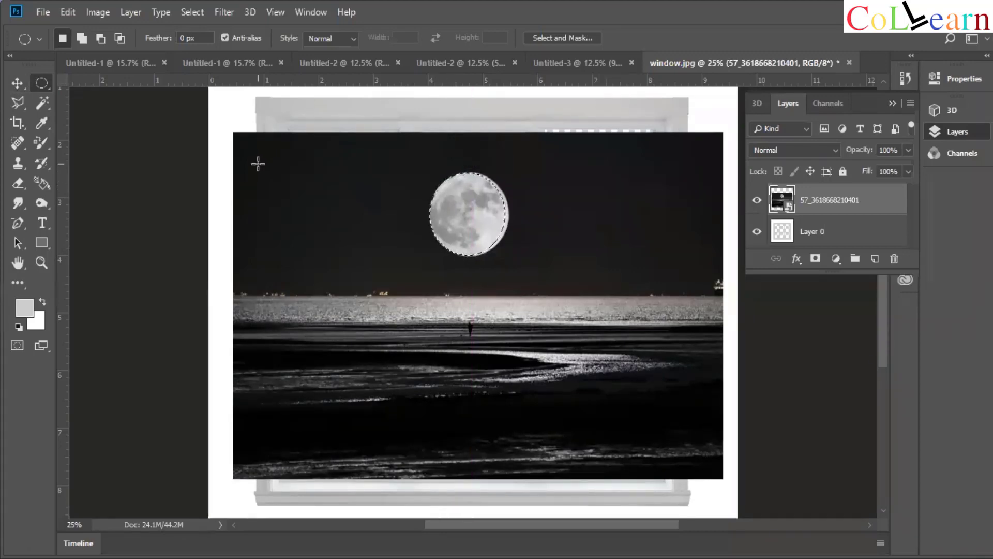
Apply Brightness/Contrast to the selected moon with Brightness -77 and Contrast 39.
{"action": "left_click", "coordinate": [104, 12]}
{"action": "mouse_move", "coordinate": [200, 53]}
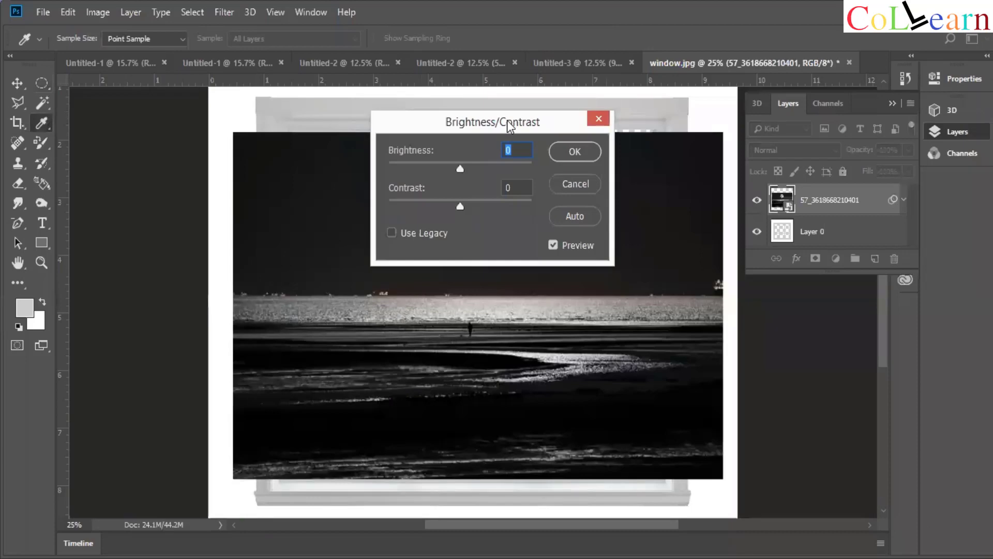
{"action": "left_click_drag", "start_coordinate": [507, 120], "coordinate": [688, 150]}
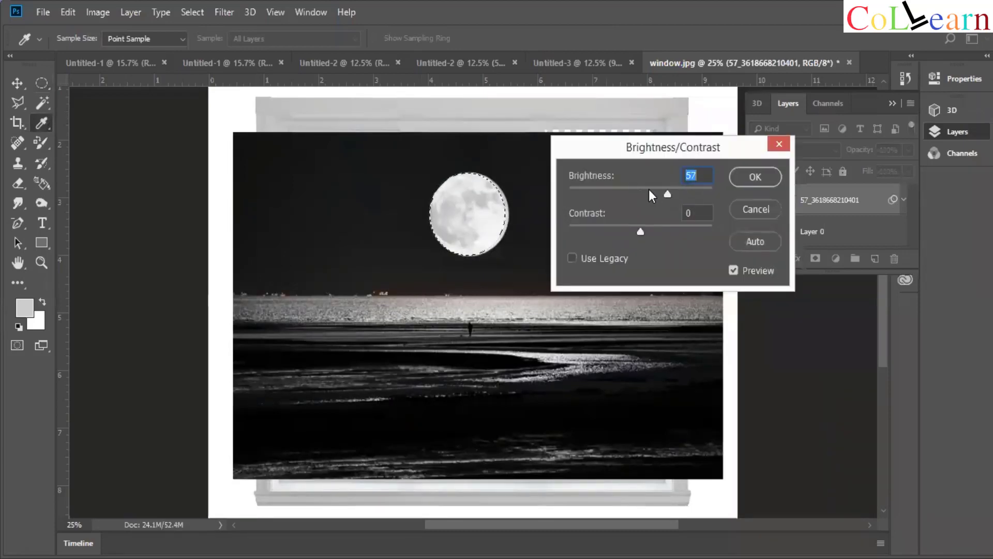
{"action": "left_click", "coordinate": [648, 188]}
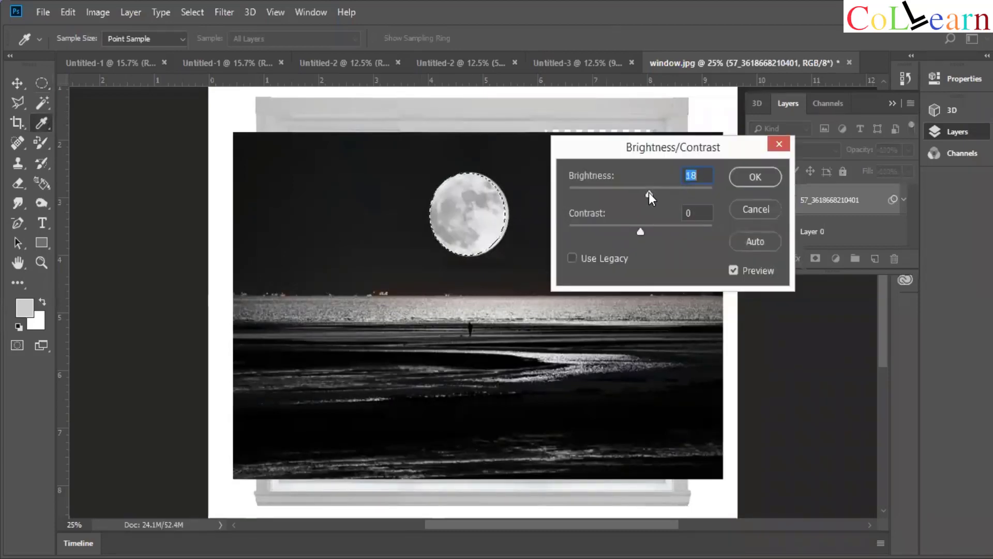
{"action": "left_click", "coordinate": [604, 194]}
{"action": "left_click", "coordinate": [655, 227]}
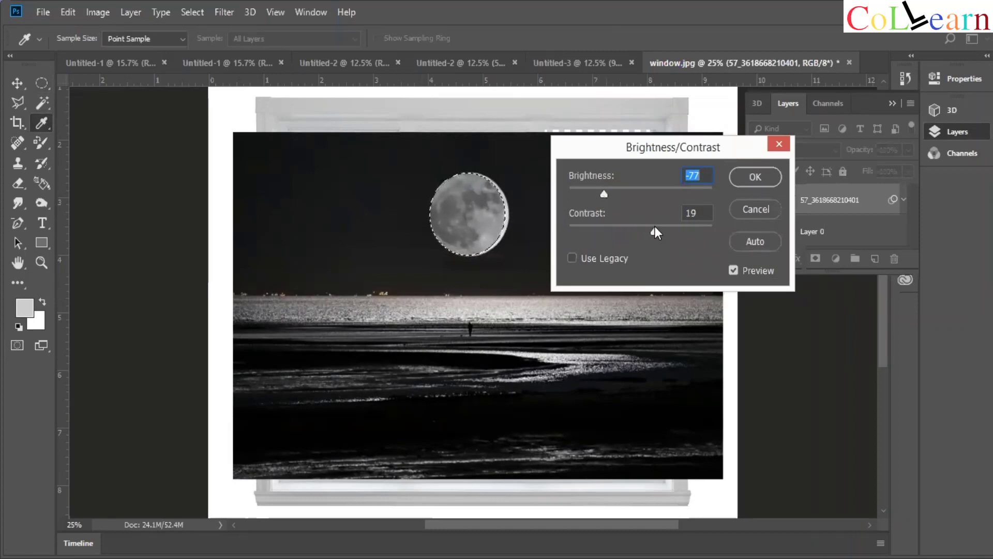
{"action": "left_click", "coordinate": [602, 228]}
{"action": "left_click_drag", "start_coordinate": [603, 227], "coordinate": [668, 228]}
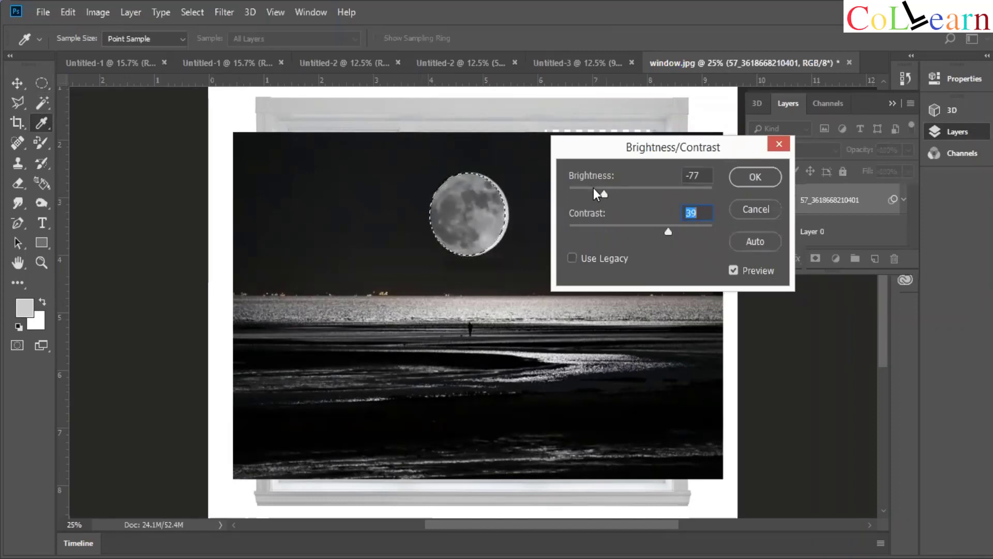
{"action": "left_click", "coordinate": [748, 180]}
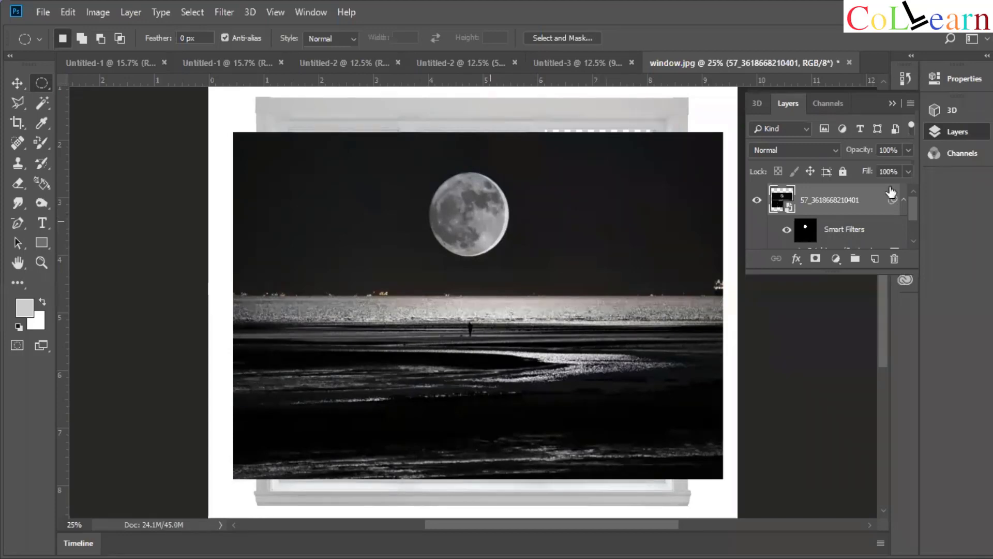
Move Layer 0 above the moonlit sea layer so the window frame covers the image.
{"action": "left_click", "coordinate": [892, 103]}
{"action": "left_click", "coordinate": [956, 135]}
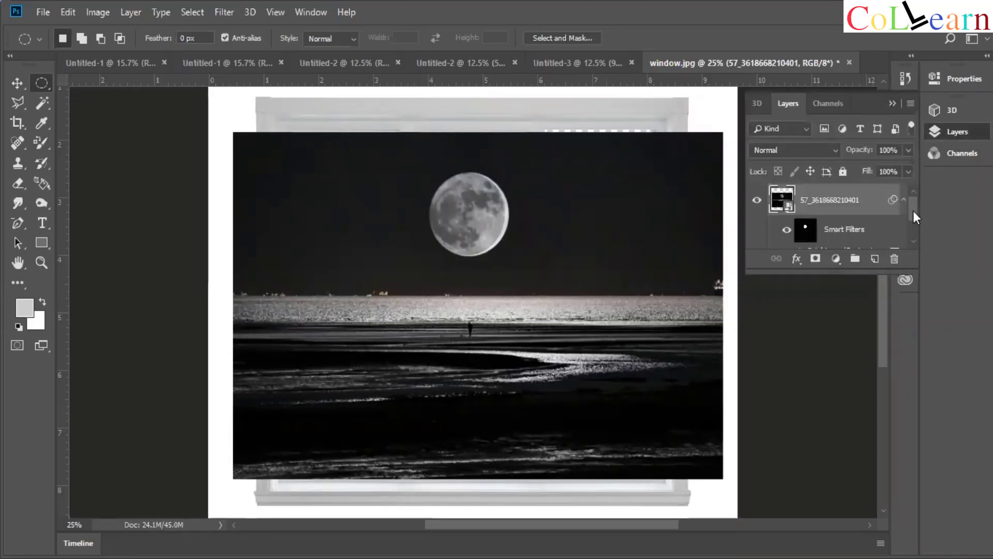
{"action": "left_click_drag", "start_coordinate": [914, 210], "coordinate": [917, 234]}
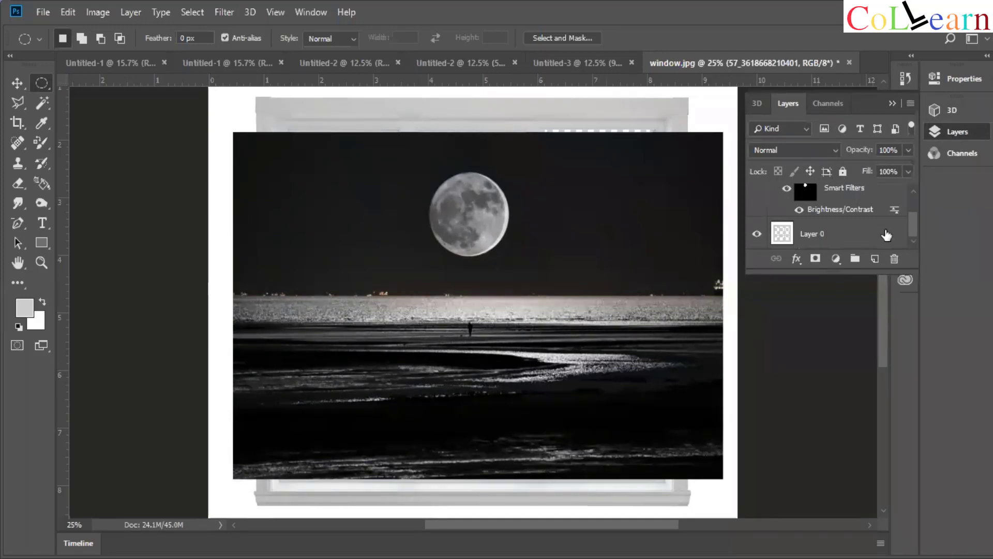
{"action": "scroll", "coordinate": [879, 228], "scroll_direction": "up", "scroll_amount": 3}
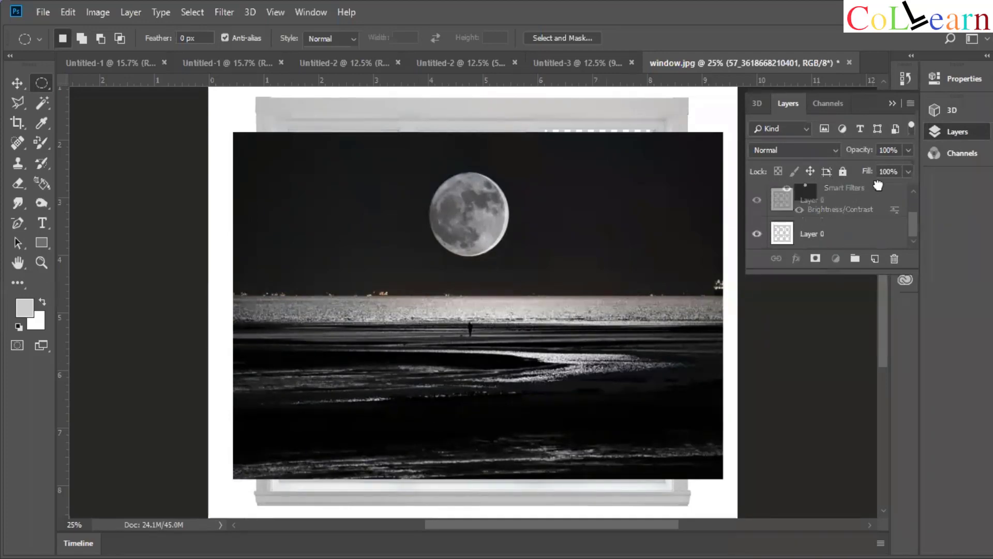
{"action": "key", "text": "alt+bracketleft"}
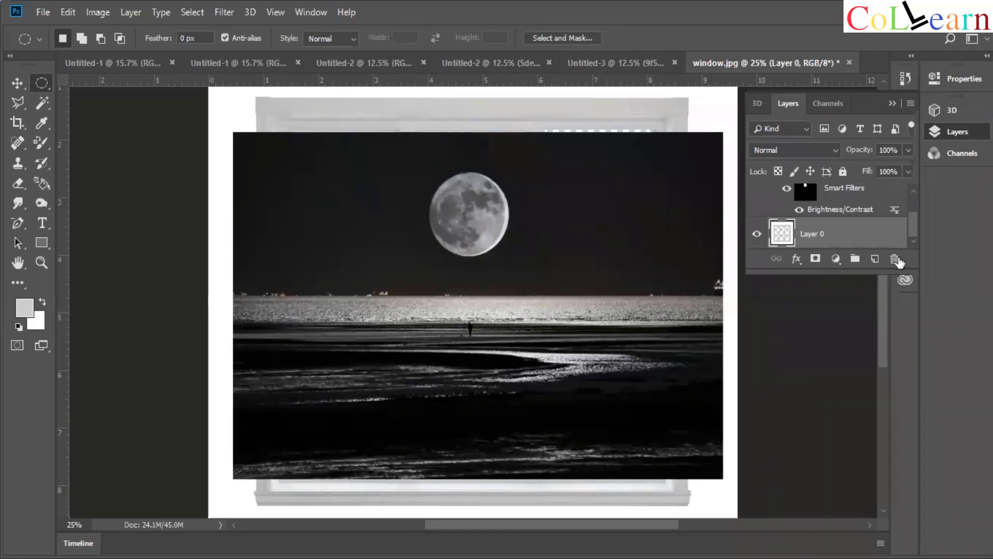
{"action": "left_click_drag", "start_coordinate": [869, 236], "coordinate": [862, 201]}
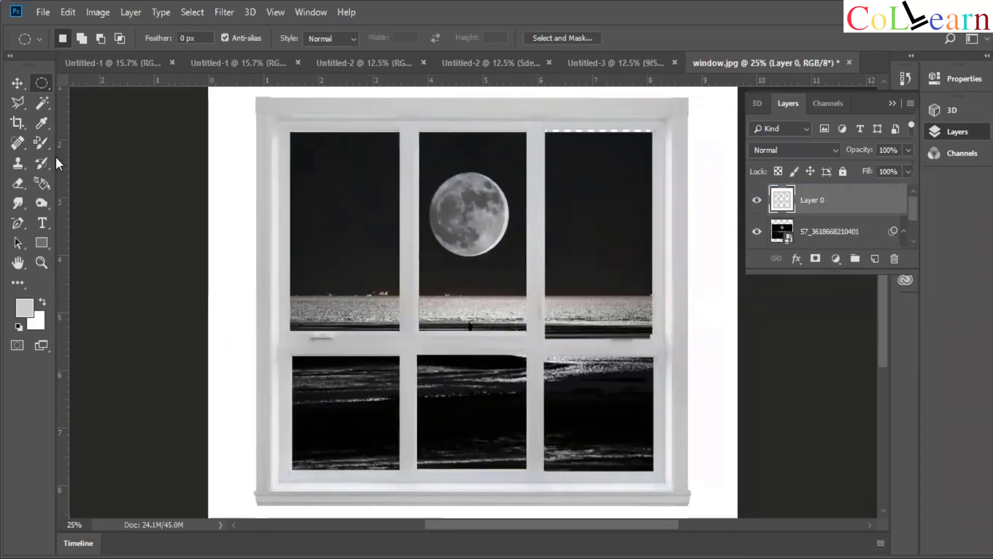
Shift the moonlit sea image slightly to the left behind the window frame with the Move tool.
{"action": "key", "text": "v"}
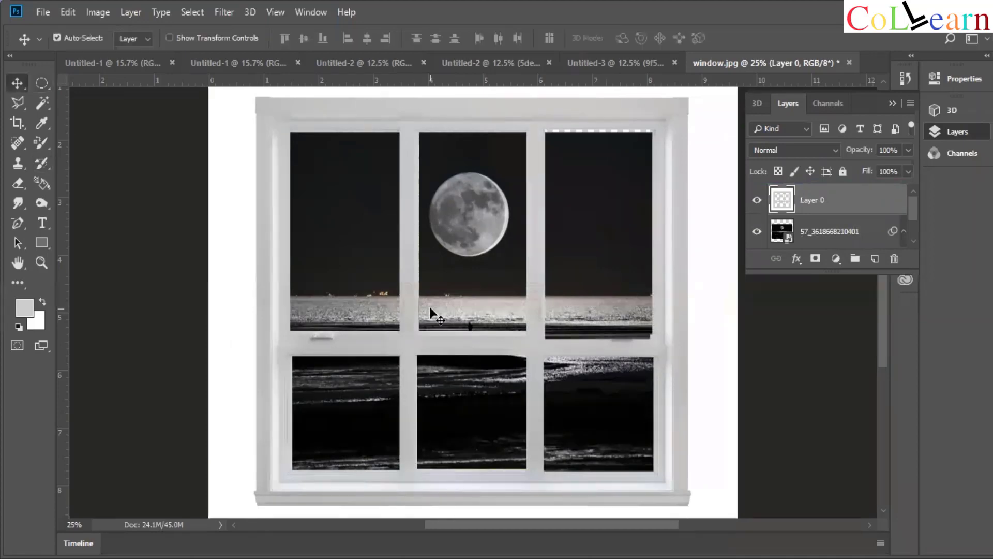
{"action": "key", "text": "ctrl+minus"}
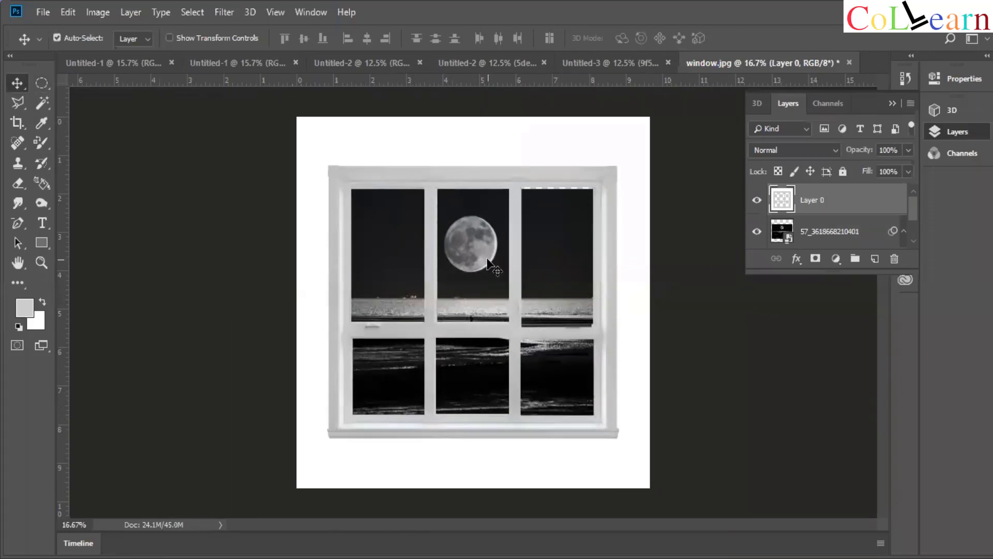
{"action": "left_click_drag", "start_coordinate": [480, 260], "coordinate": [455, 276]}
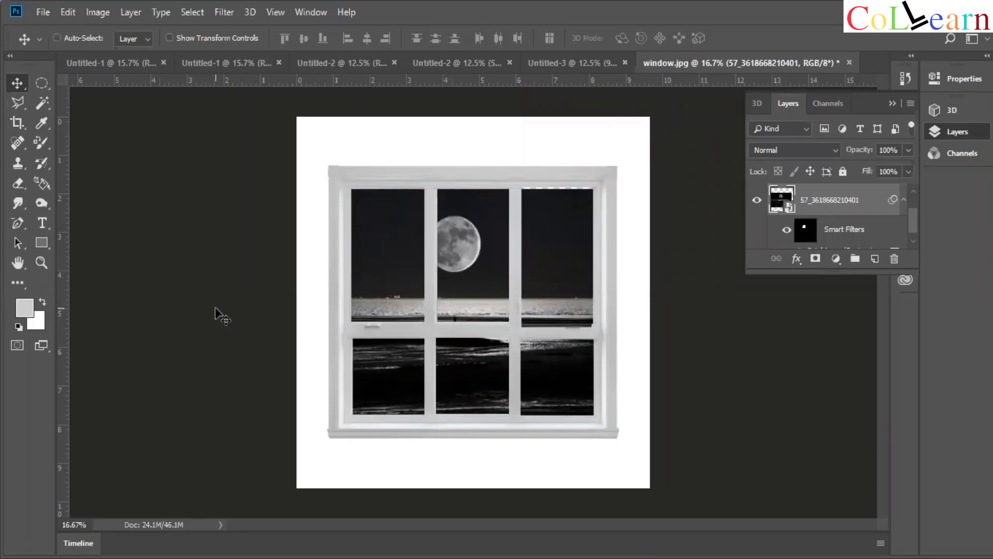
{"action": "key", "text": "ctrl+minus"}
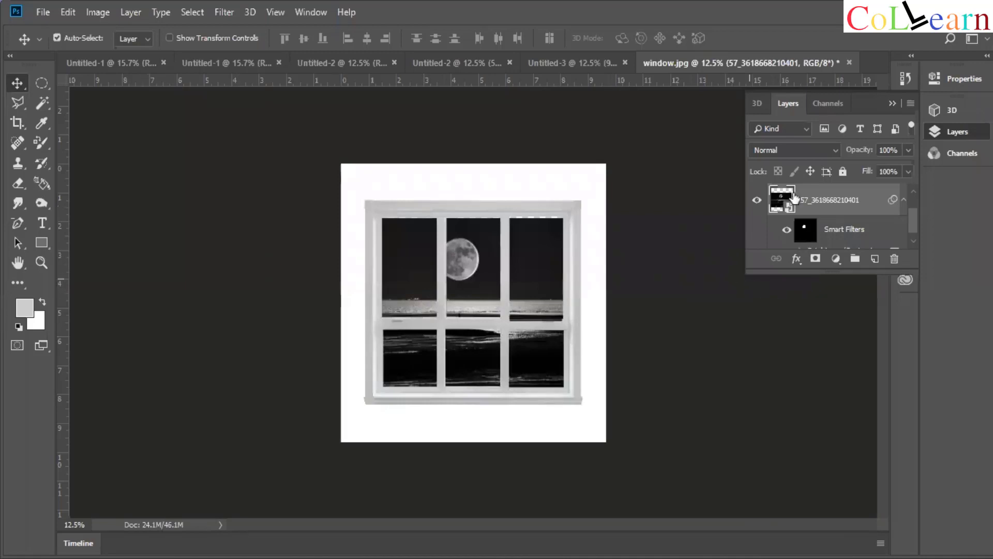
{"action": "left_click", "coordinate": [891, 104]}
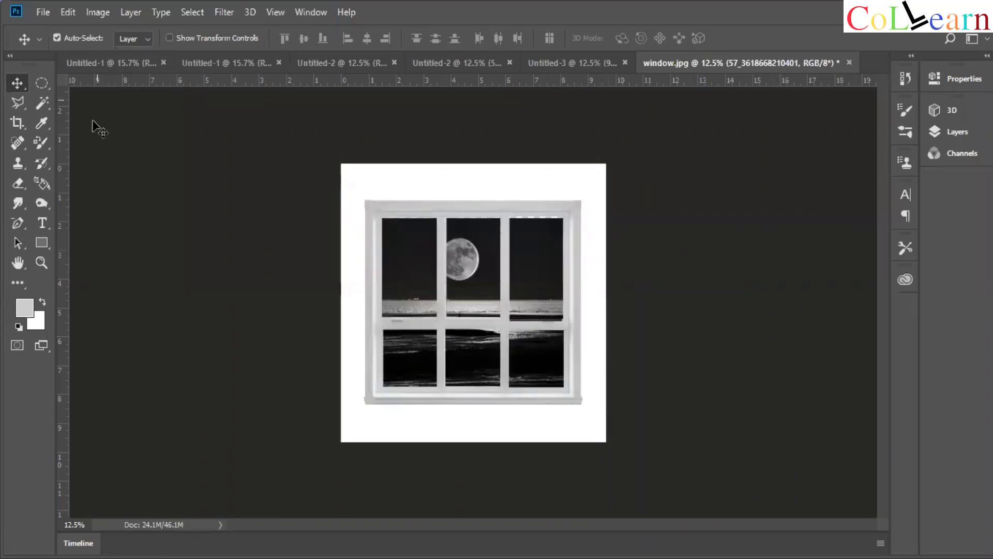
{"action": "left_click", "coordinate": [43, 83]}
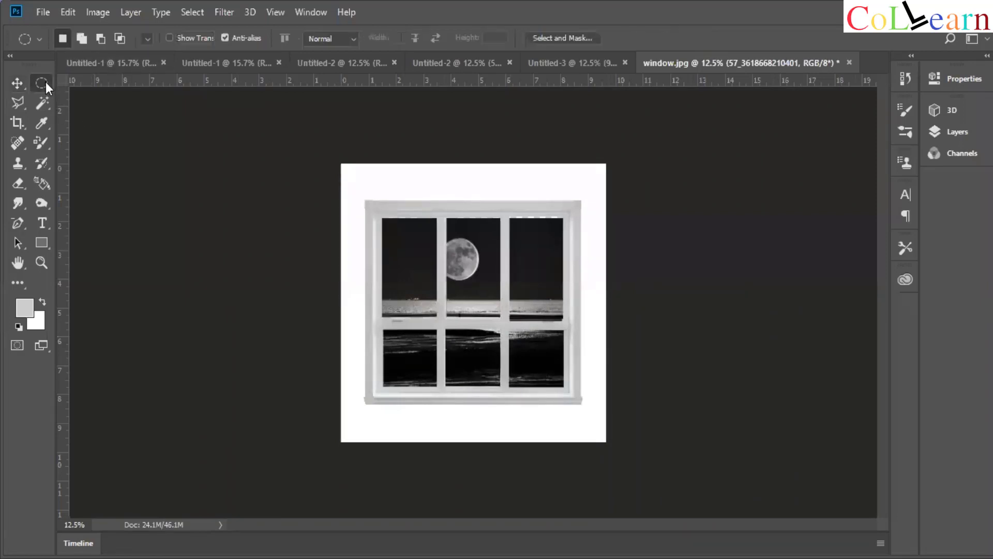
{"action": "left_click", "coordinate": [70, 86]}
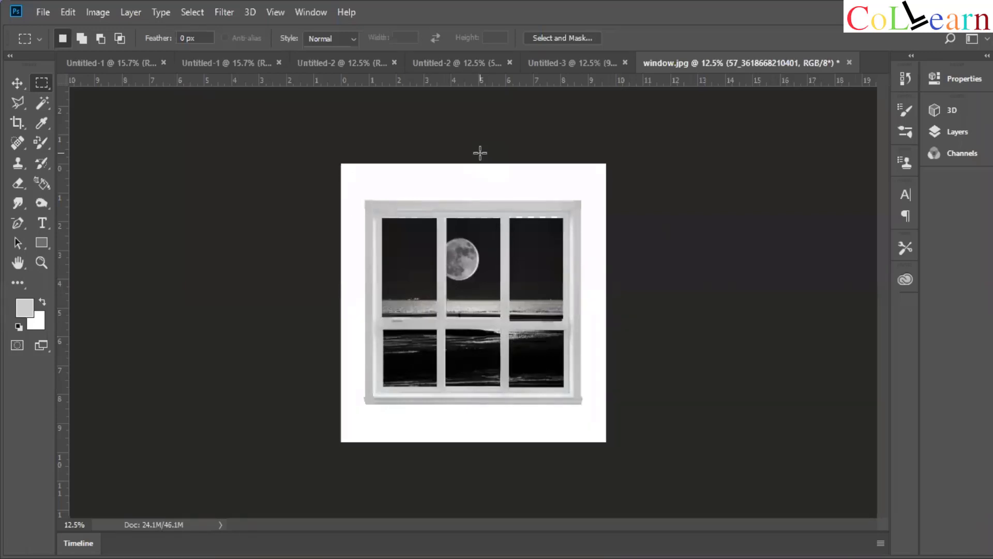
{"action": "left_click", "coordinate": [24, 85]}
{"action": "left_click", "coordinate": [39, 85]}
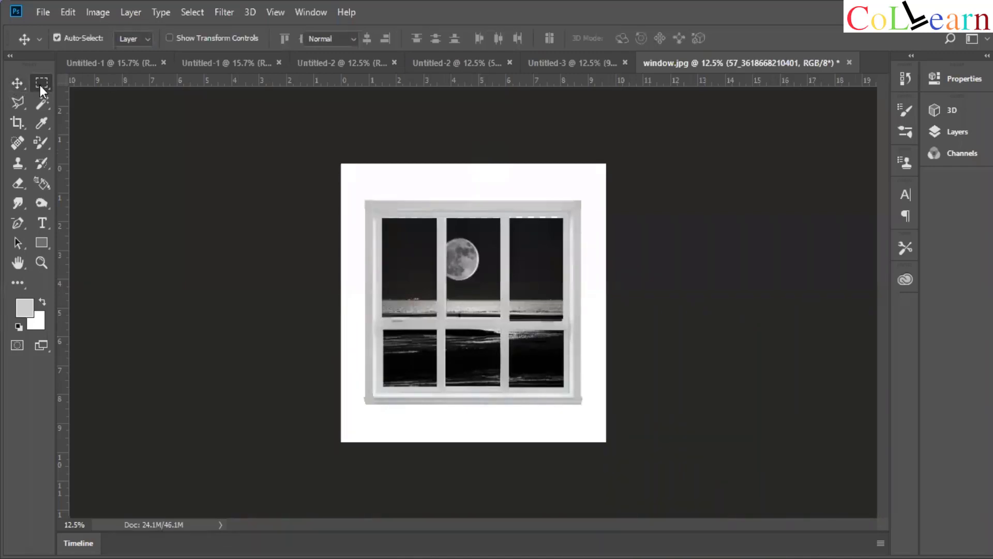
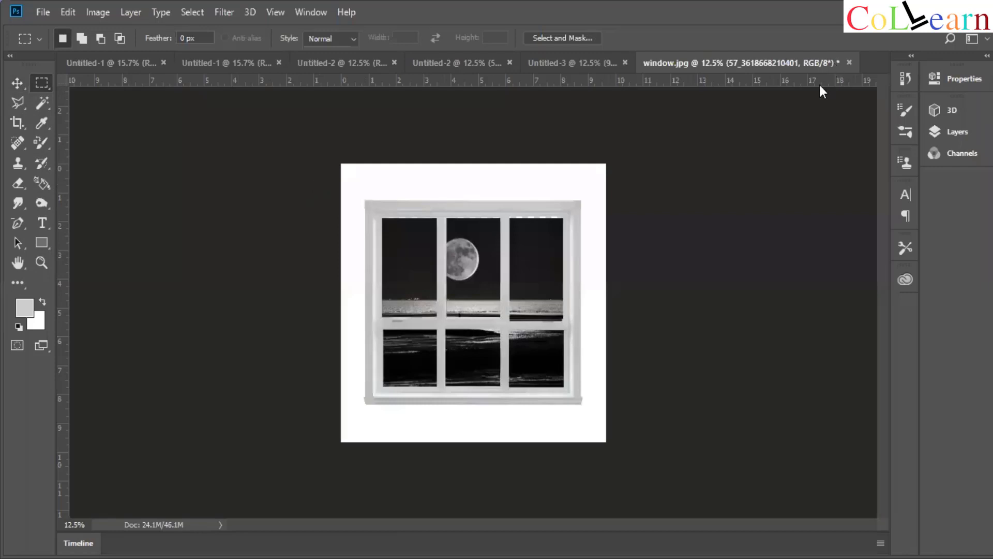
{"action": "left_click", "coordinate": [16, 84]}
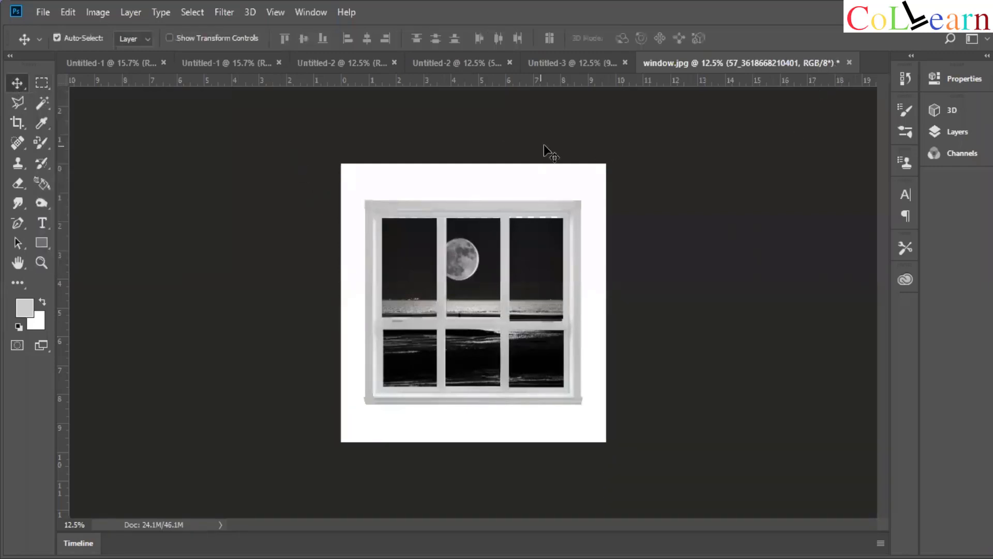
Switch to the blank Untitled-2 document, show its layers and activate the Polygonal Lasso tool.
{"action": "left_click", "coordinate": [339, 68]}
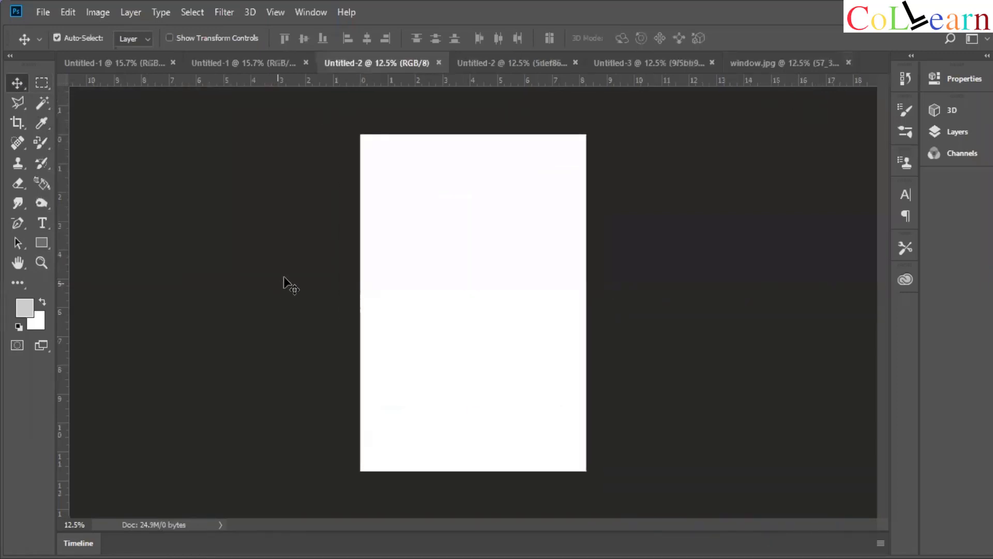
{"action": "left_click", "coordinate": [958, 133]}
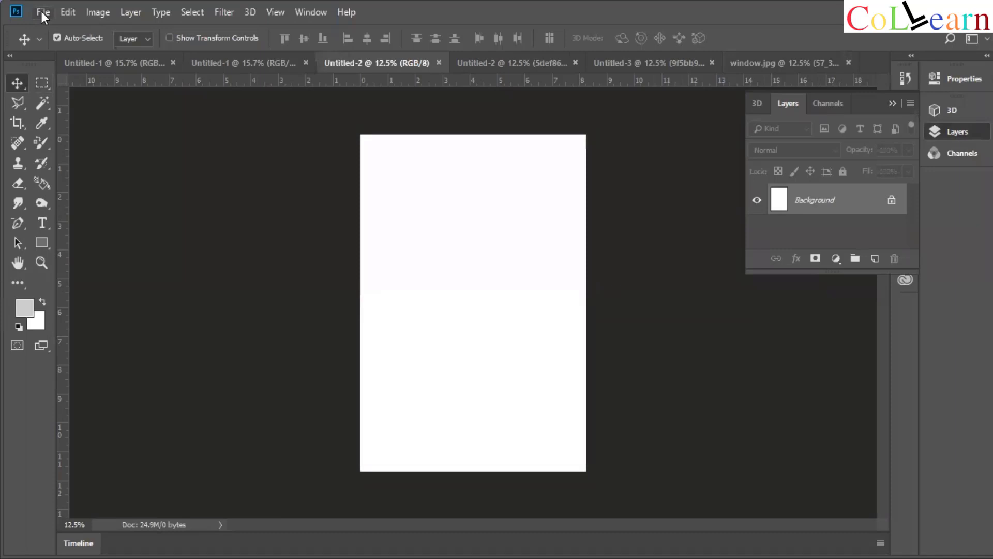
{"action": "left_click", "coordinate": [24, 106]}
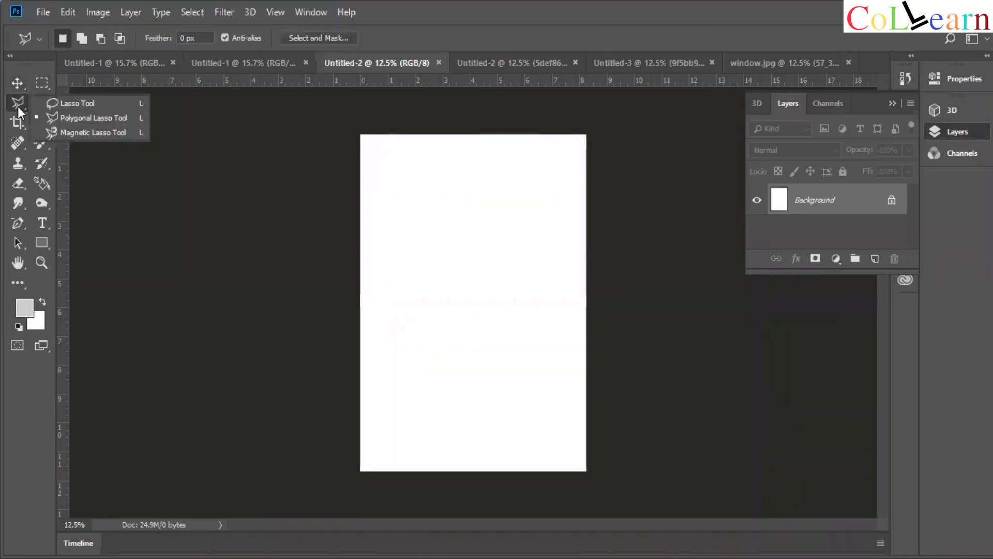
{"action": "left_click", "coordinate": [75, 120]}
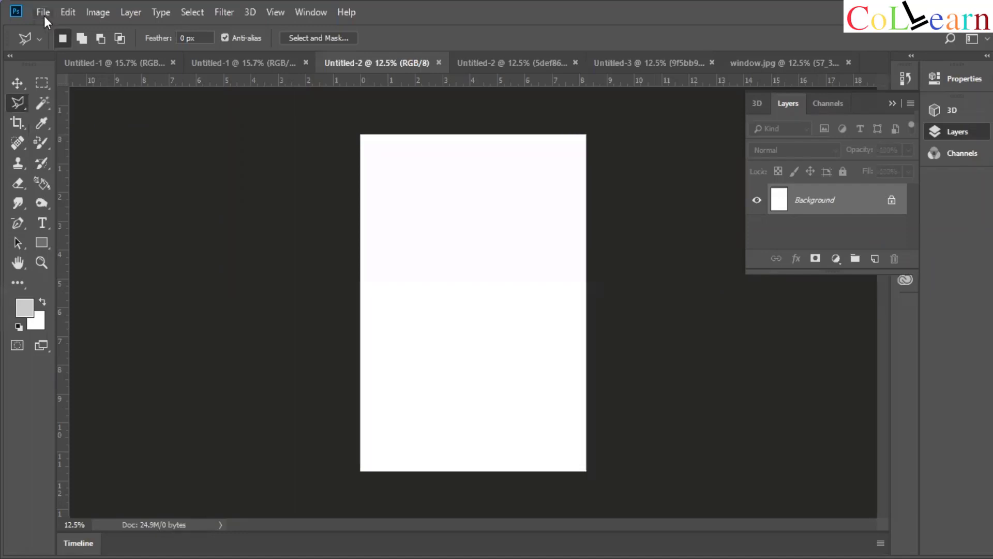
Place the portrait image d6a957f1d8045c9c973c12bf5968326f from the ColLearn folder as an embedded object in the blank document.
{"action": "left_click", "coordinate": [43, 12]}
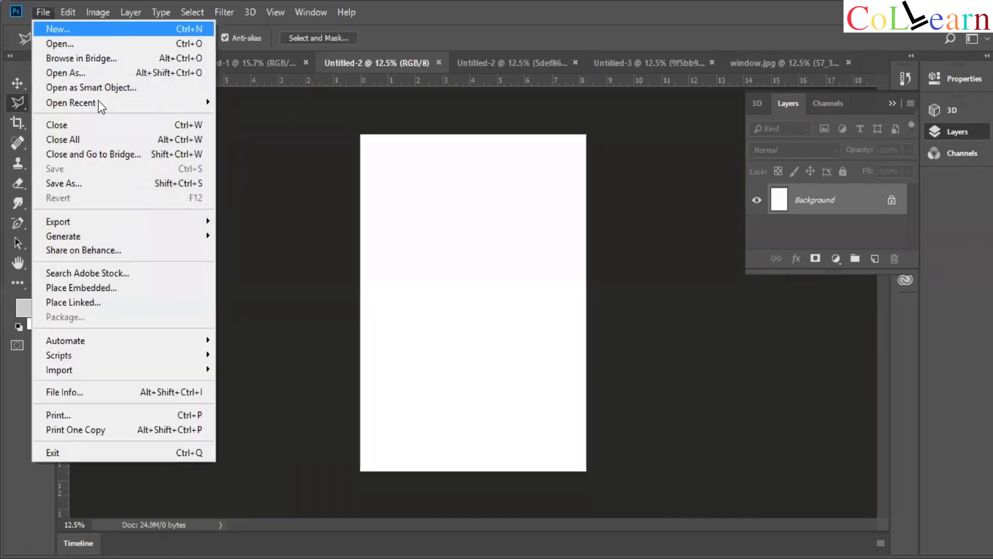
{"action": "left_click", "coordinate": [126, 291]}
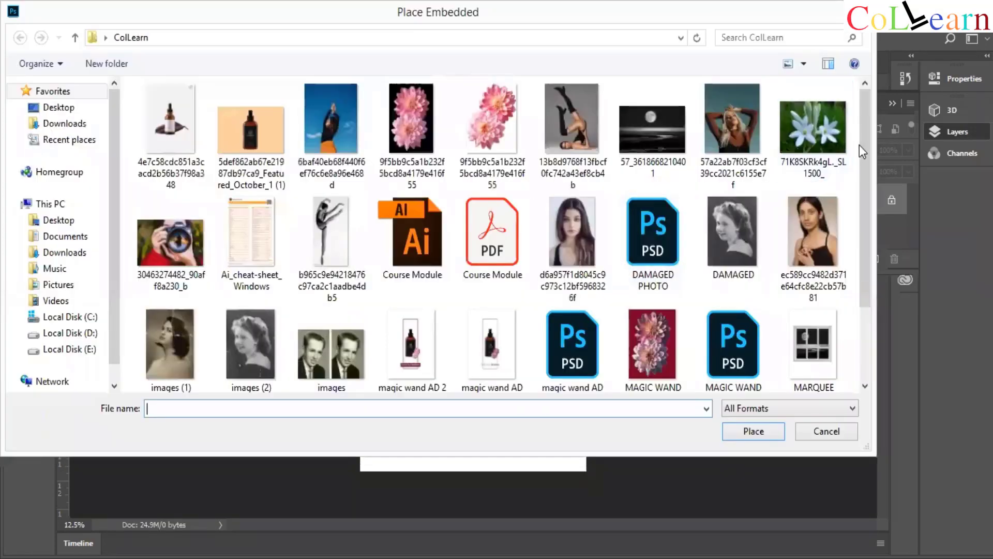
{"action": "left_click", "coordinate": [595, 226]}
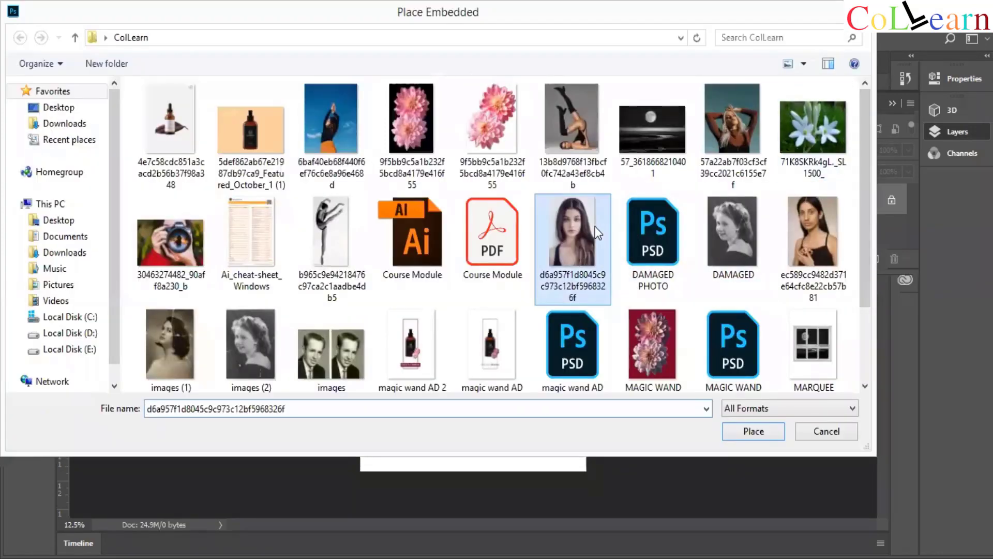
{"action": "double_click", "coordinate": [595, 225]}
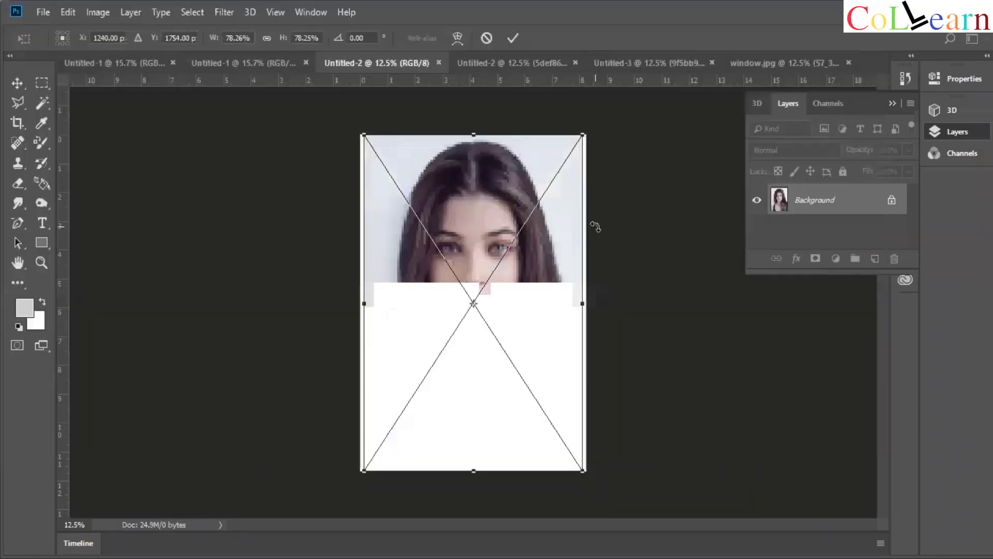
Commit the placed portrait at its current scale on the canvas.
{"action": "left_click", "coordinate": [510, 39]}
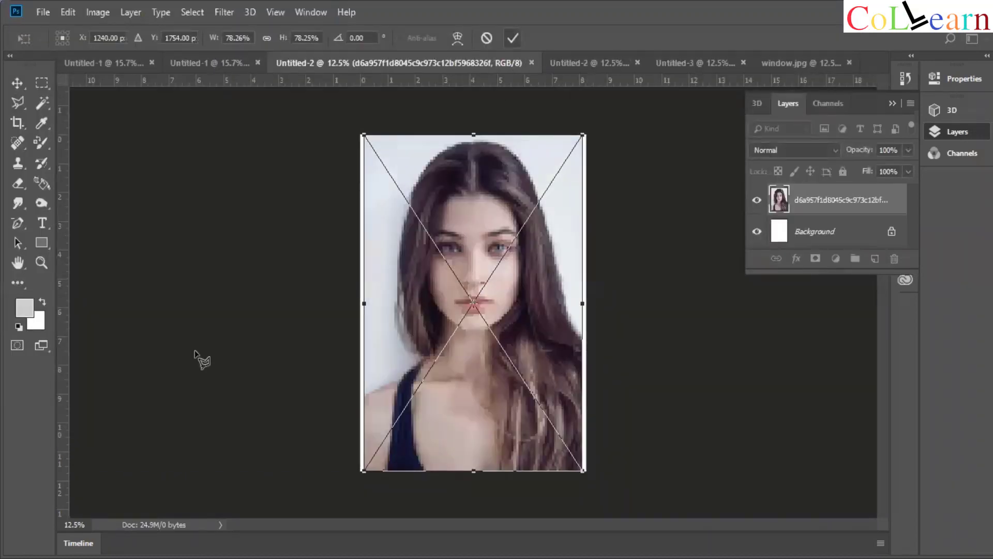
Outline the iris of the eye on the portrait's left side with a closed Polygonal Lasso selection.
{"action": "key", "text": "l"}
{"action": "key", "text": "ctrl+plus"}
{"action": "key", "text": "ctrl+plus"}
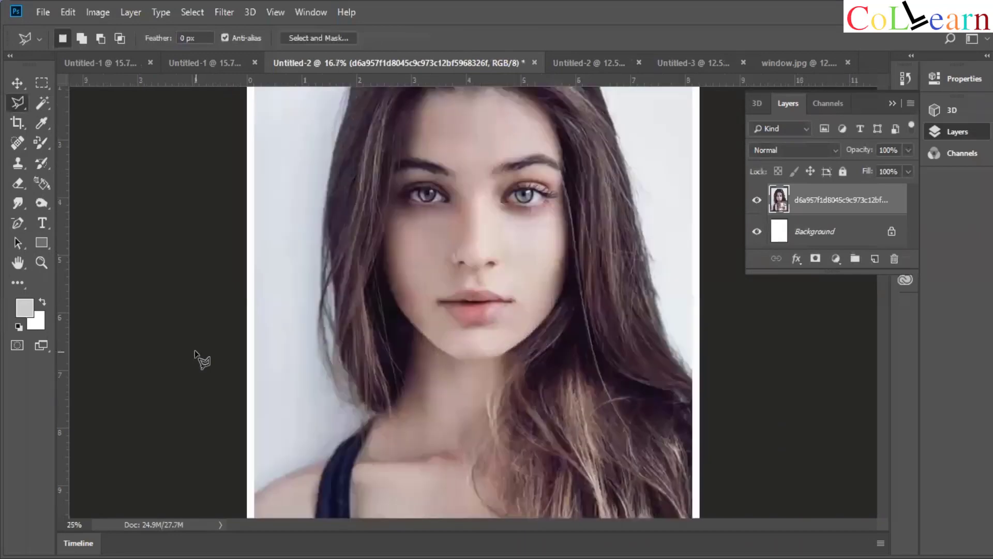
{"action": "left_click", "coordinate": [892, 104]}
{"action": "scroll", "coordinate": [882, 258], "scroll_direction": "up", "scroll_amount": 3}
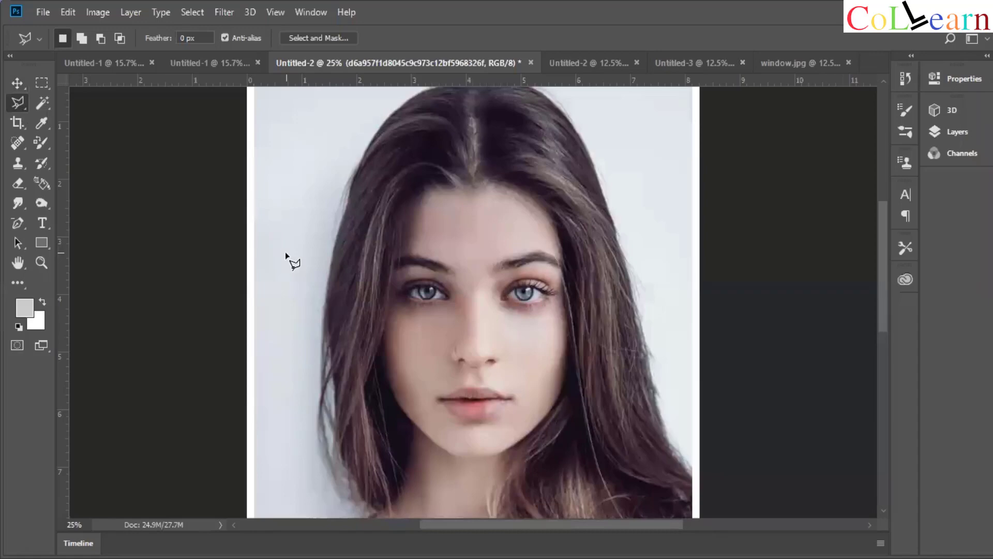
{"action": "key", "text": "ctrl+plus"}
{"action": "key", "text": "ctrl+plus"}
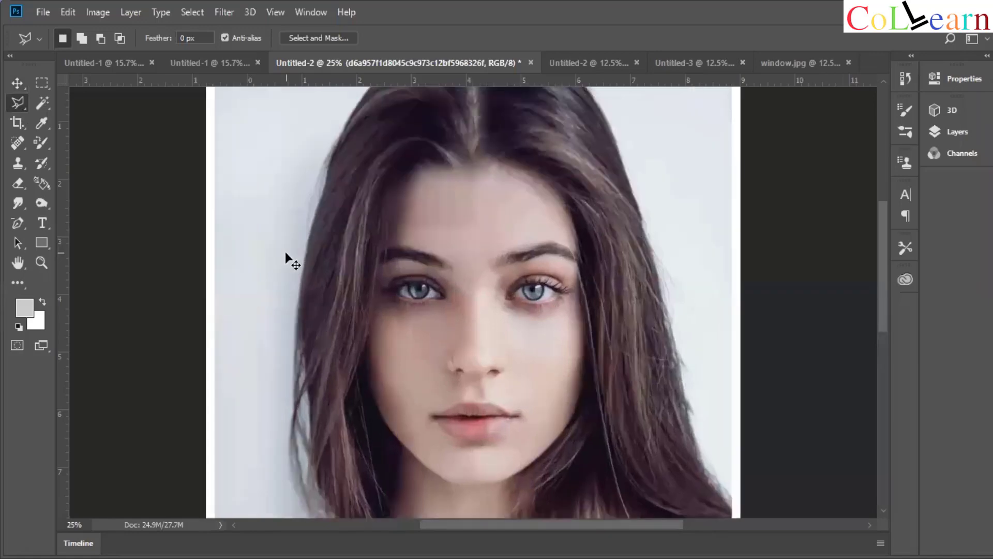
{"action": "key", "text": "ctrl+plus"}
{"action": "key", "text": "ctrl+plus"}
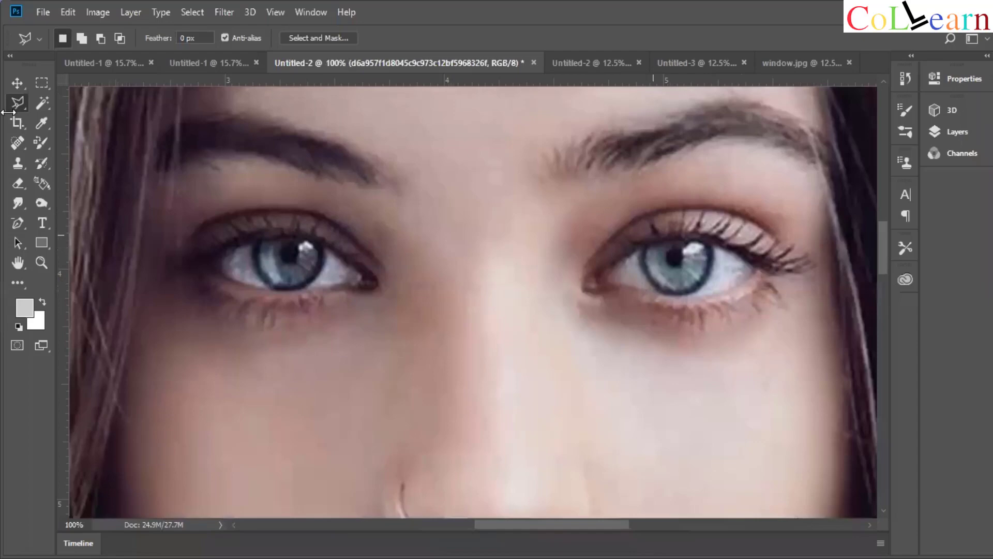
{"action": "left_click", "coordinate": [254, 249]}
{"action": "left_click", "coordinate": [254, 256]}
{"action": "left_click", "coordinate": [259, 273]}
{"action": "left_click", "coordinate": [264, 280]}
{"action": "left_click", "coordinate": [278, 291]}
{"action": "left_click", "coordinate": [288, 291]}
{"action": "left_click", "coordinate": [297, 290]}
{"action": "left_click", "coordinate": [309, 284]}
{"action": "left_click", "coordinate": [313, 280]}
{"action": "left_click", "coordinate": [324, 258]}
{"action": "left_click", "coordinate": [316, 239]}
{"action": "left_click", "coordinate": [299, 234]}
{"action": "left_click", "coordinate": [257, 239]}
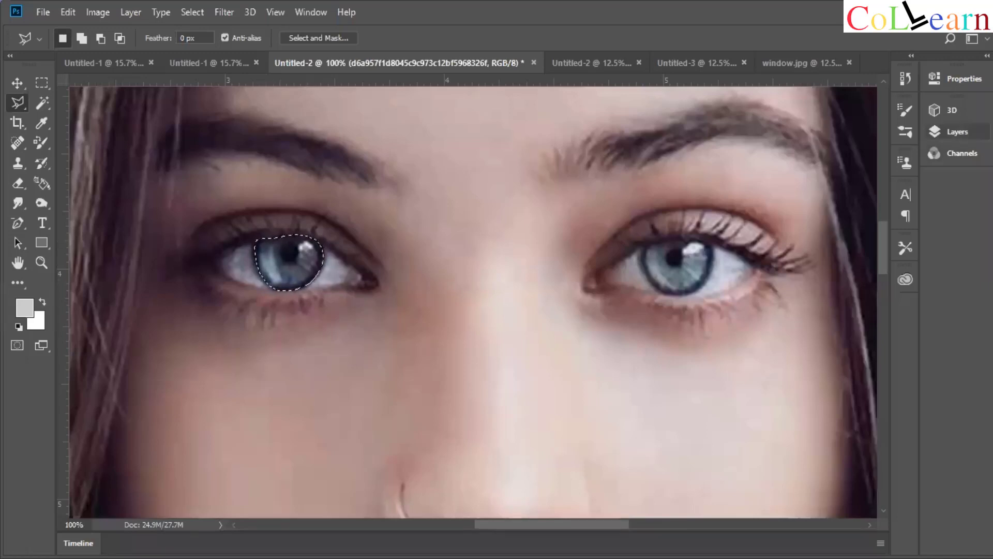
Rasterize the placed portrait layer, keeping the iris selection active.
{"action": "left_click", "coordinate": [966, 134]}
{"action": "right_click", "coordinate": [872, 197]}
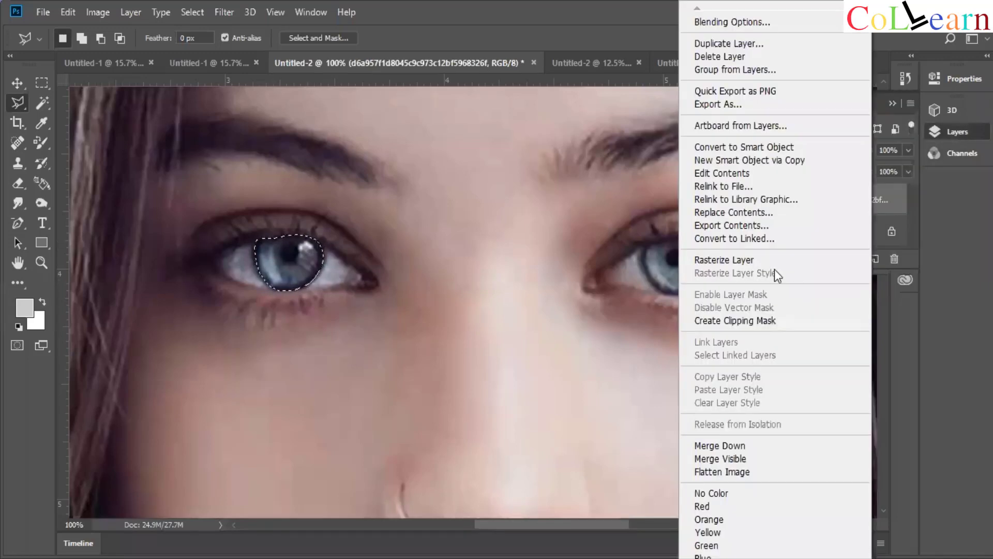
{"action": "left_click", "coordinate": [776, 261]}
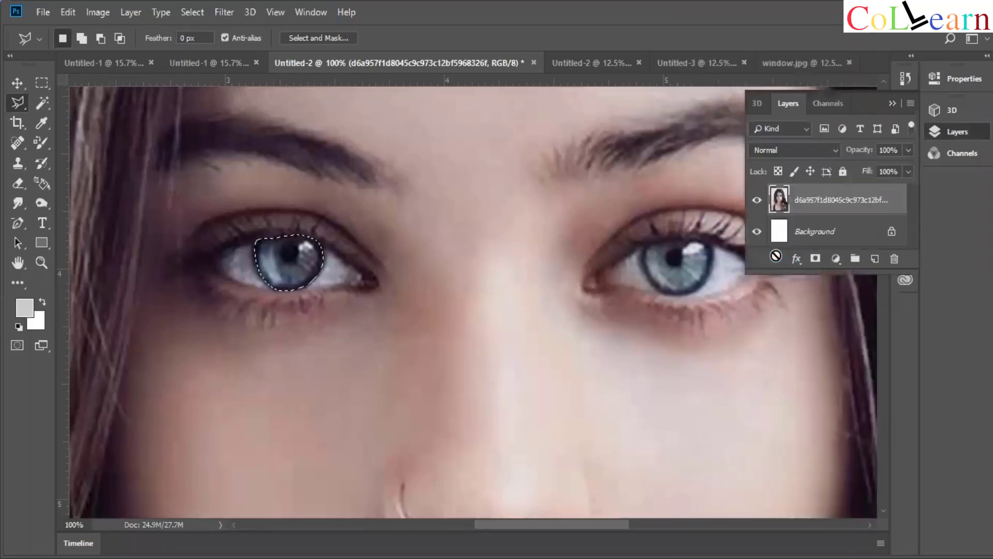
{"action": "left_click", "coordinate": [891, 105]}
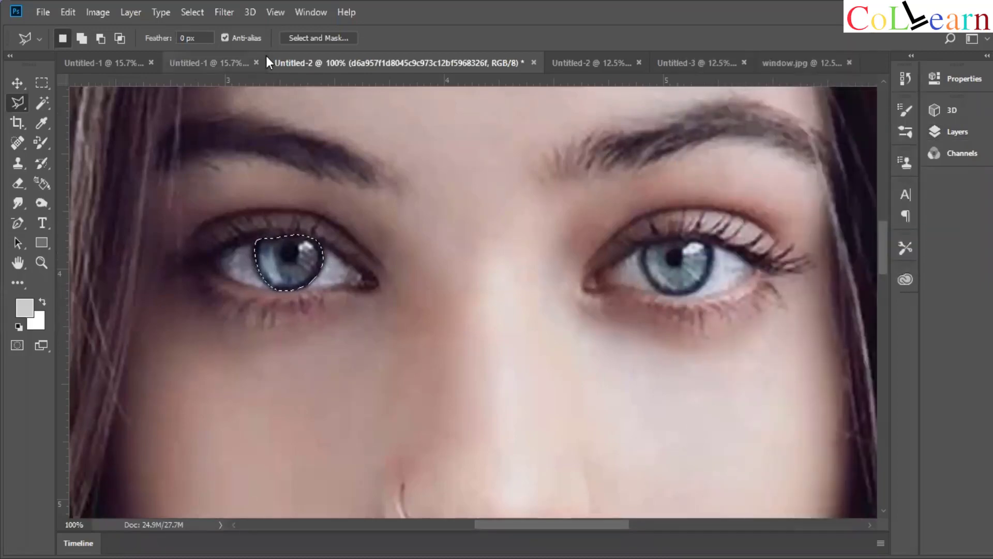
Apply a Brightness/Contrast adjustment to the selected iris with brightness -80 and contrast 59.
{"action": "left_click", "coordinate": [106, 13]}
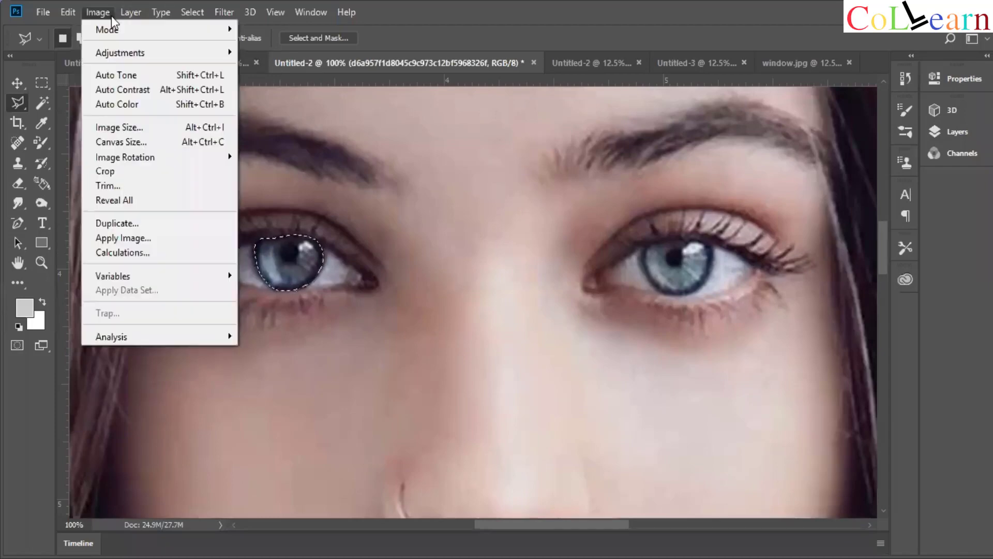
{"action": "mouse_move", "coordinate": [135, 51]}
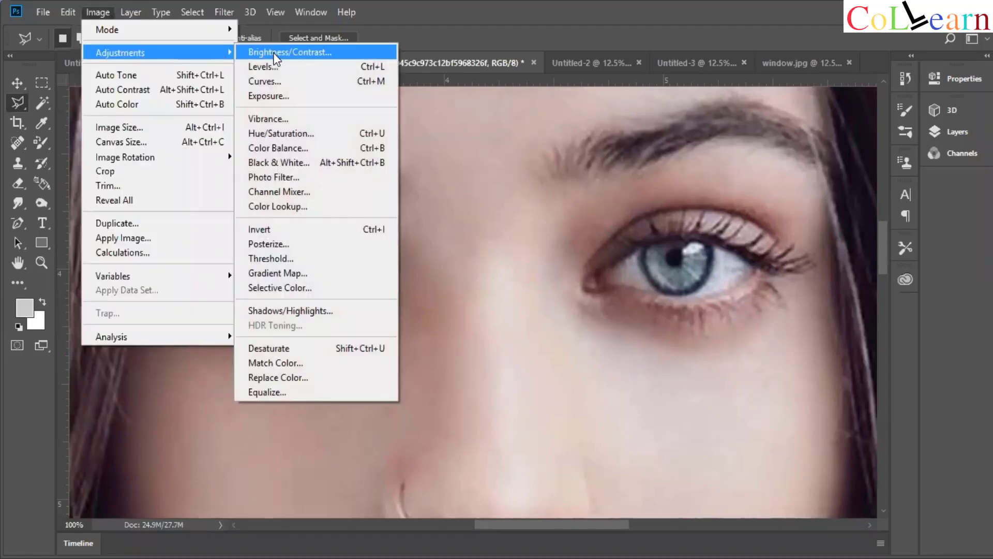
{"action": "key", "text": "Return"}
{"action": "left_click_drag", "start_coordinate": [740, 191], "coordinate": [677, 191]}
{"action": "left_click", "coordinate": [776, 178]}
{"action": "key", "text": "BackSpace"}
{"action": "key", "text": "BackSpace"}
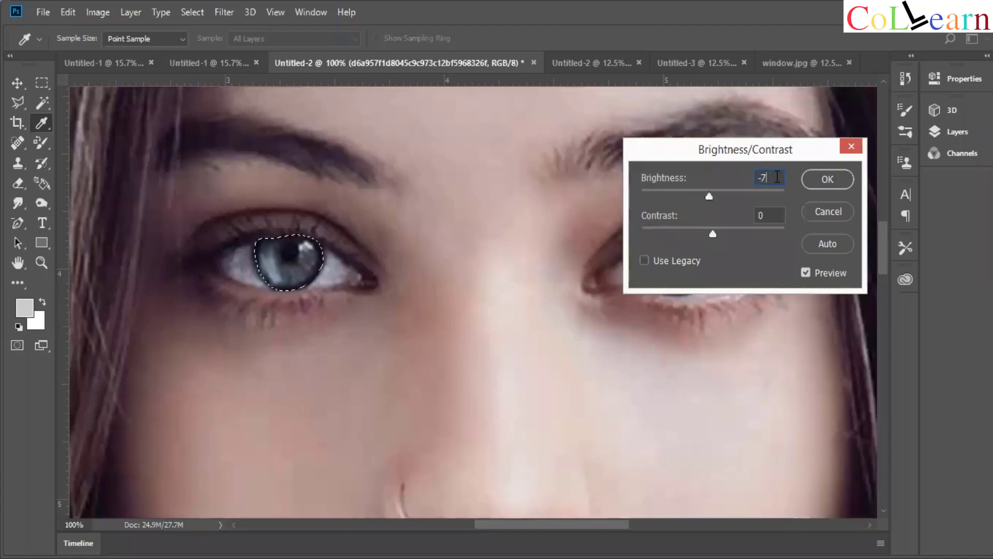
{"action": "type", "text": "80"}
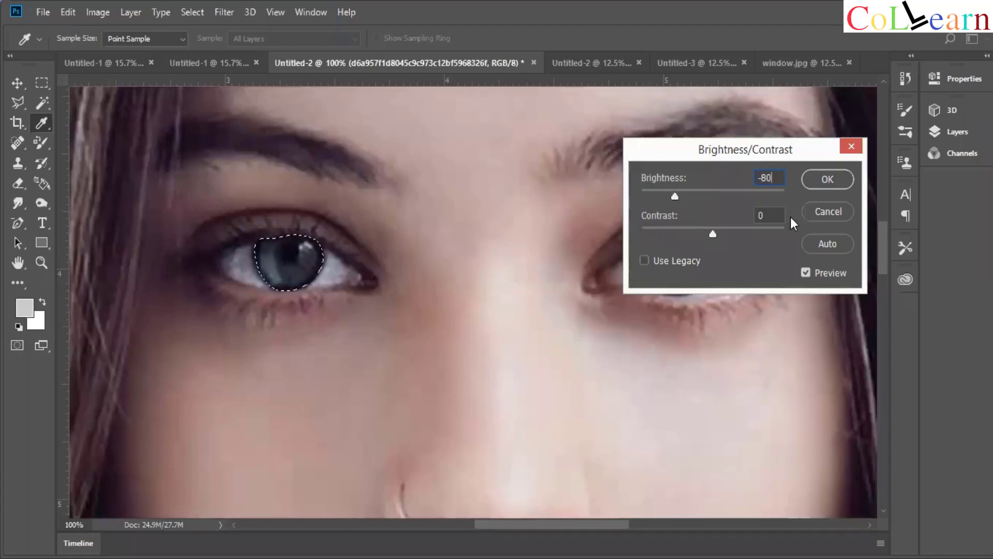
{"action": "left_click", "coordinate": [745, 215]}
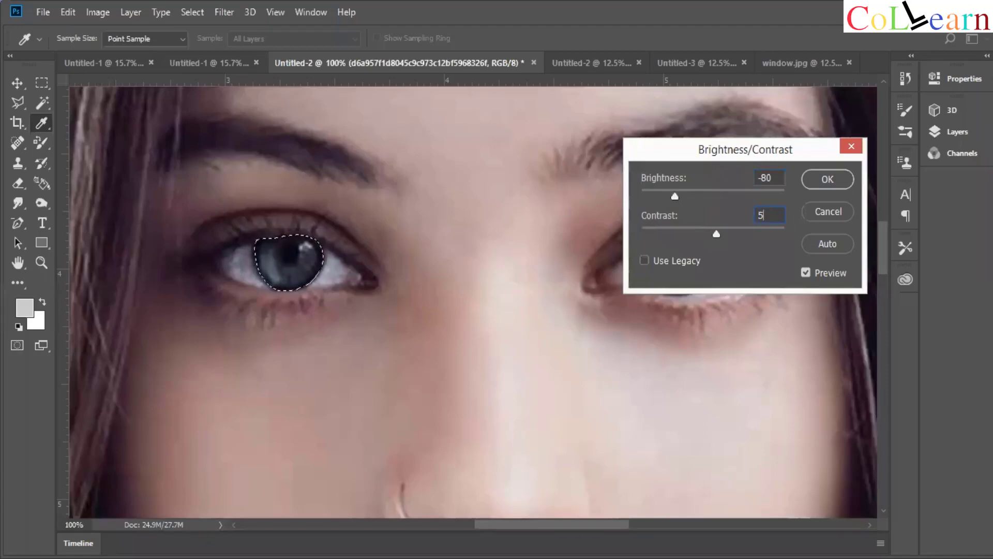
{"action": "type", "text": "59"}
{"action": "left_click", "coordinate": [828, 179]}
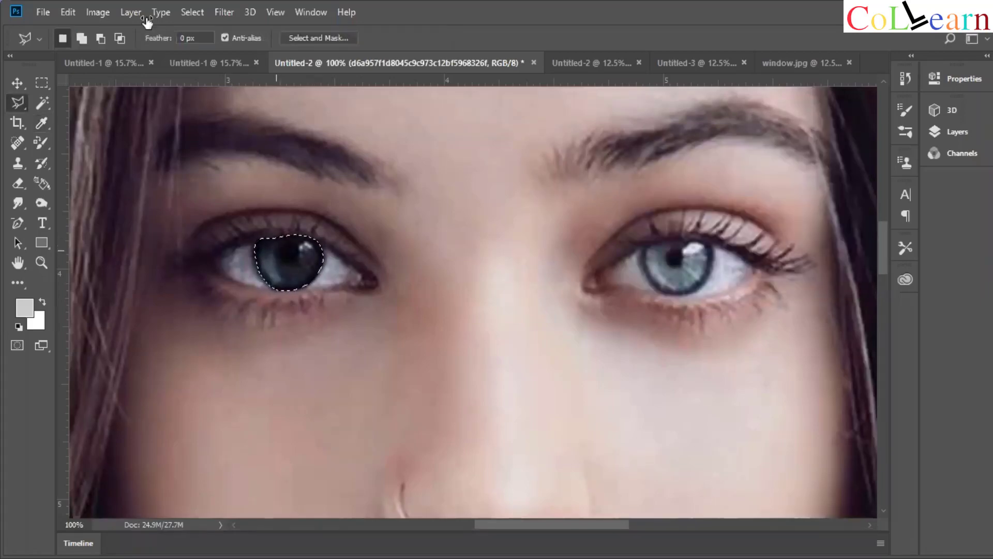
Apply Auto Tone to the selected iris on the portrait's left side.
{"action": "left_click", "coordinate": [106, 17]}
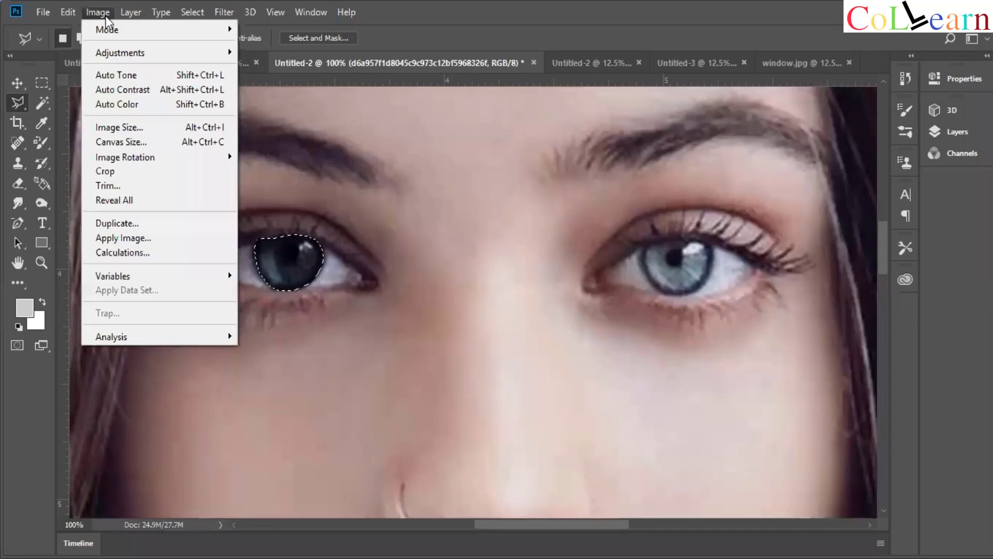
{"action": "left_click", "coordinate": [135, 76]}
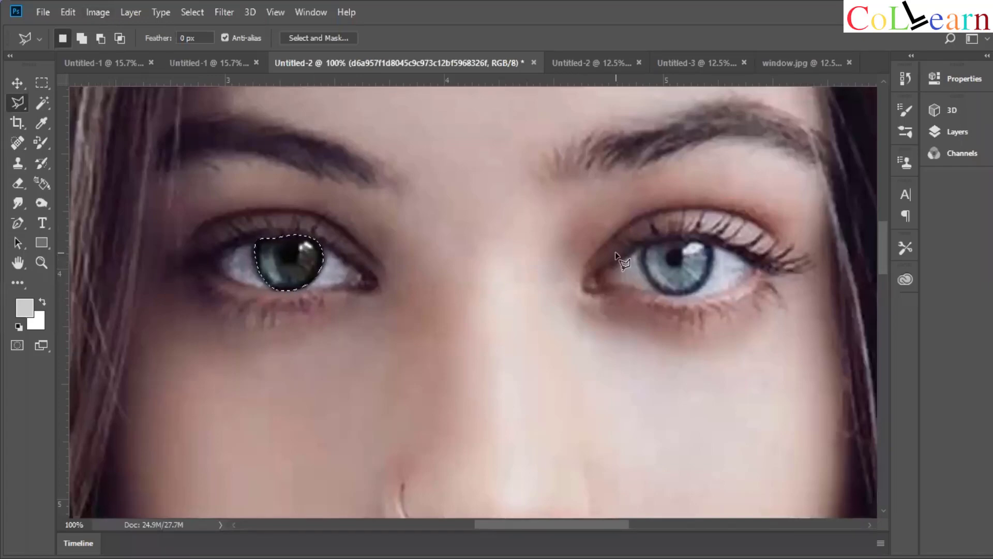
Drop the current selection and outline the iris of the other eye, on the portrait's right side, with the Polygonal Lasso.
{"action": "left_click", "coordinate": [648, 247]}
{"action": "scroll", "coordinate": [644, 251], "scroll_direction": "down", "scroll_amount": 2}
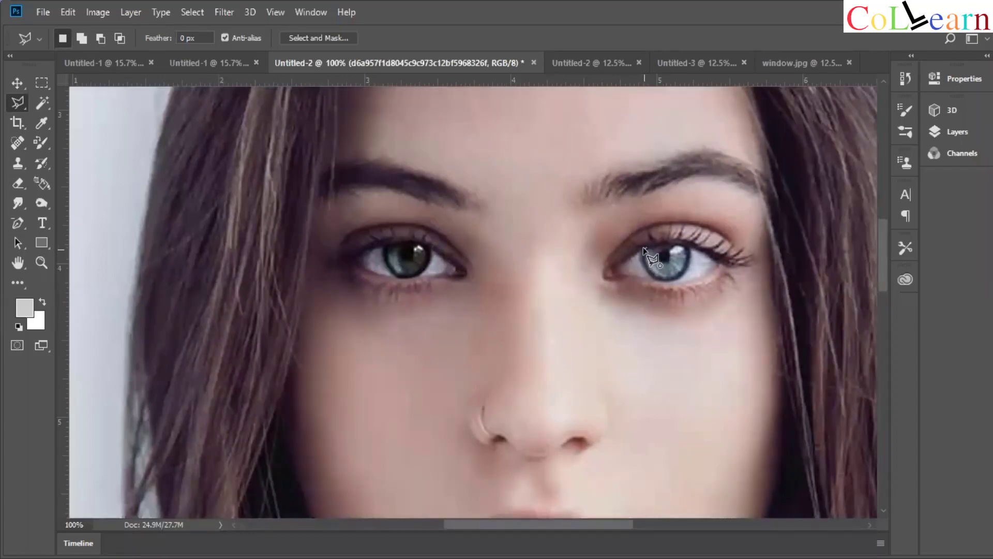
{"action": "key", "text": "Escape"}
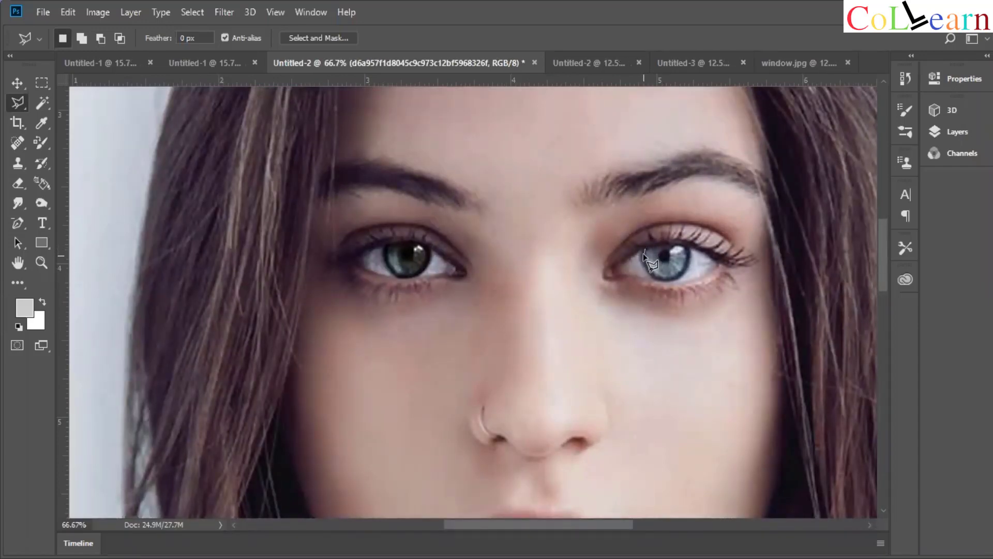
{"action": "mouse_move", "coordinate": [644, 257]}
{"action": "left_mouse_down"}
{"action": "mouse_move", "coordinate": [651, 275]}
{"action": "mouse_move", "coordinate": [683, 272]}
{"action": "left_mouse_up"}
{"action": "left_click_drag", "start_coordinate": [685, 265], "coordinate": [679, 244]}
{"action": "left_click", "coordinate": [646, 250]}
Darken the second iris with Brightness/Contrast, setting brightness to -90 and raising the contrast strongly to match the first eye.
{"action": "left_click", "coordinate": [94, 15]}
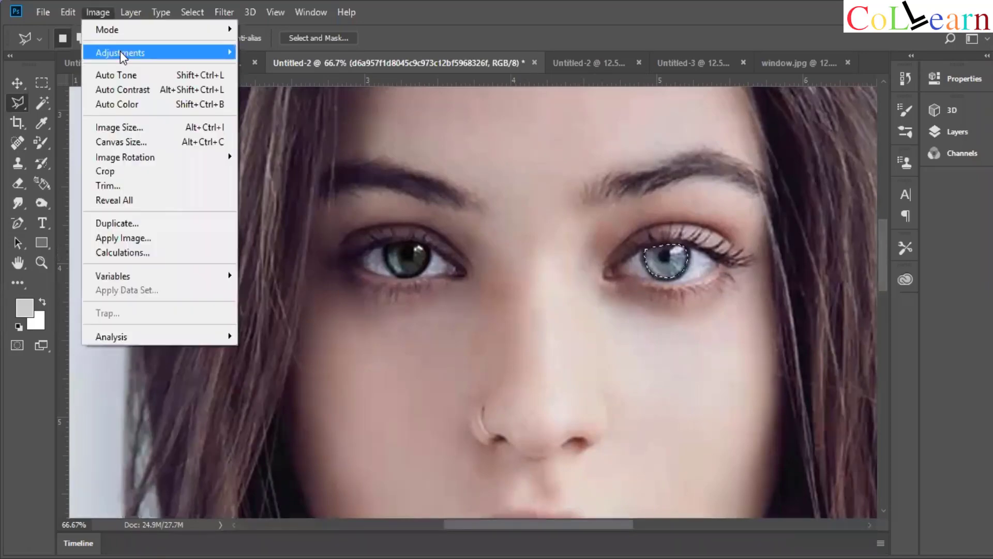
{"action": "mouse_move", "coordinate": [120, 51]}
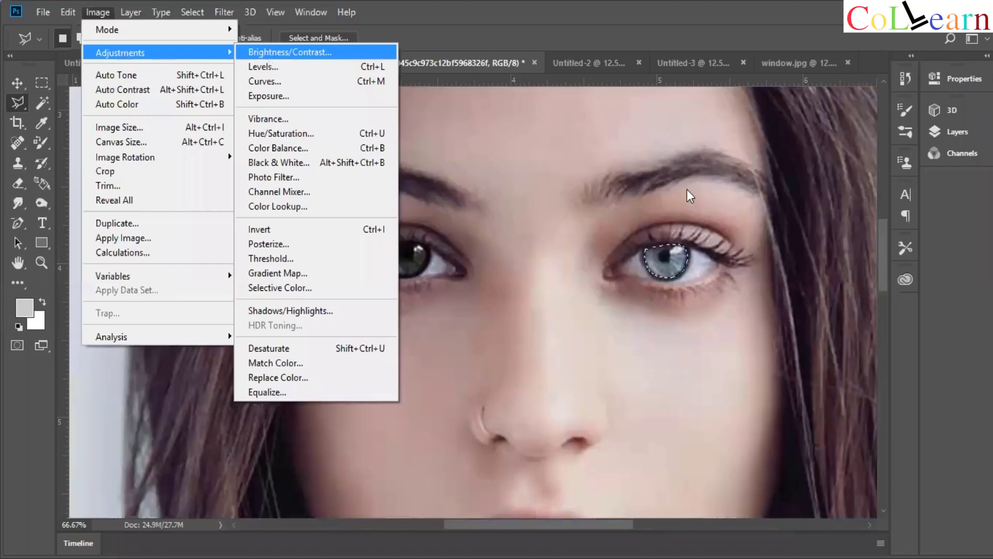
{"action": "left_click", "coordinate": [268, 52]}
{"action": "left_click_drag", "start_coordinate": [681, 189], "coordinate": [673, 192]}
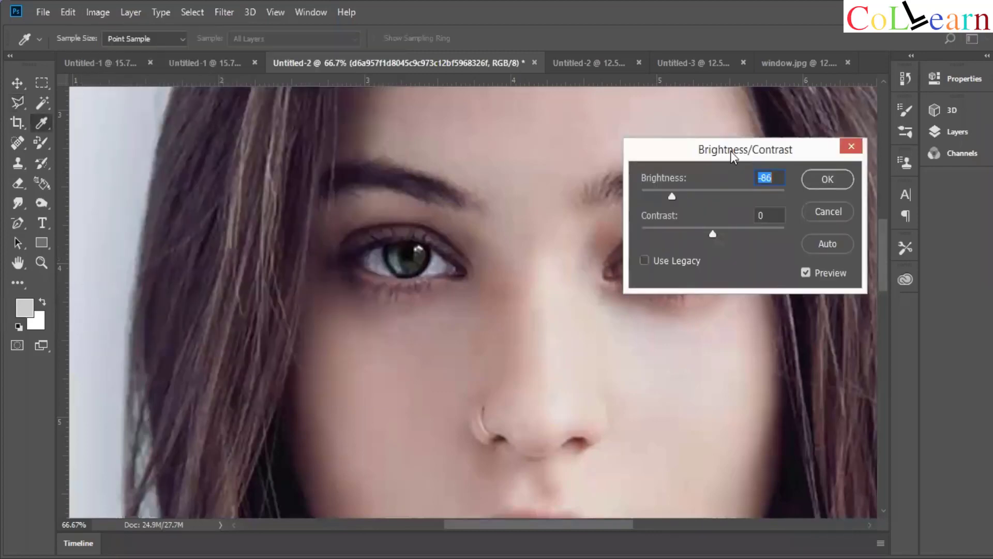
{"action": "left_click_drag", "start_coordinate": [725, 151], "coordinate": [197, 197]}
{"action": "left_click_drag", "start_coordinate": [138, 238], "coordinate": [178, 238]}
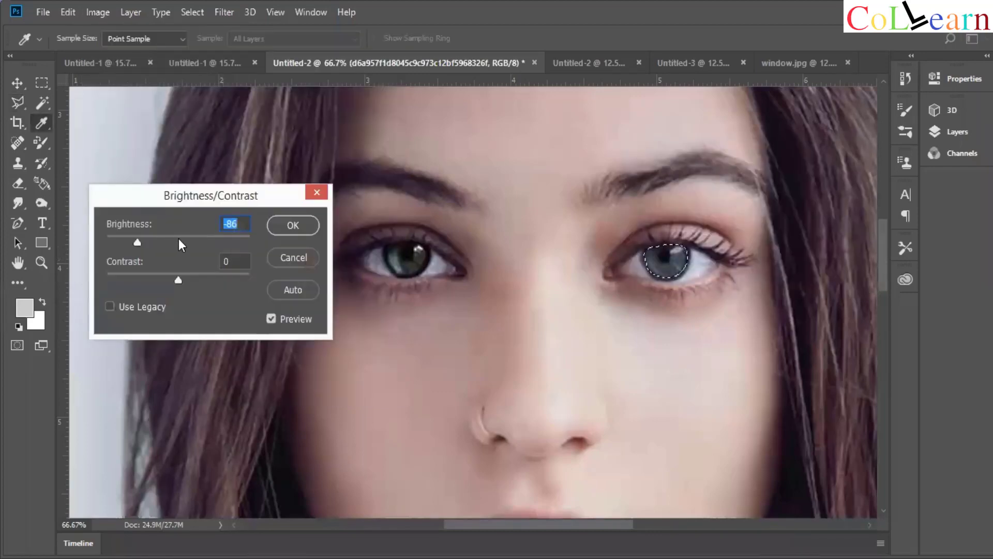
{"action": "left_click", "coordinate": [135, 237]}
{"action": "left_click", "coordinate": [209, 273]}
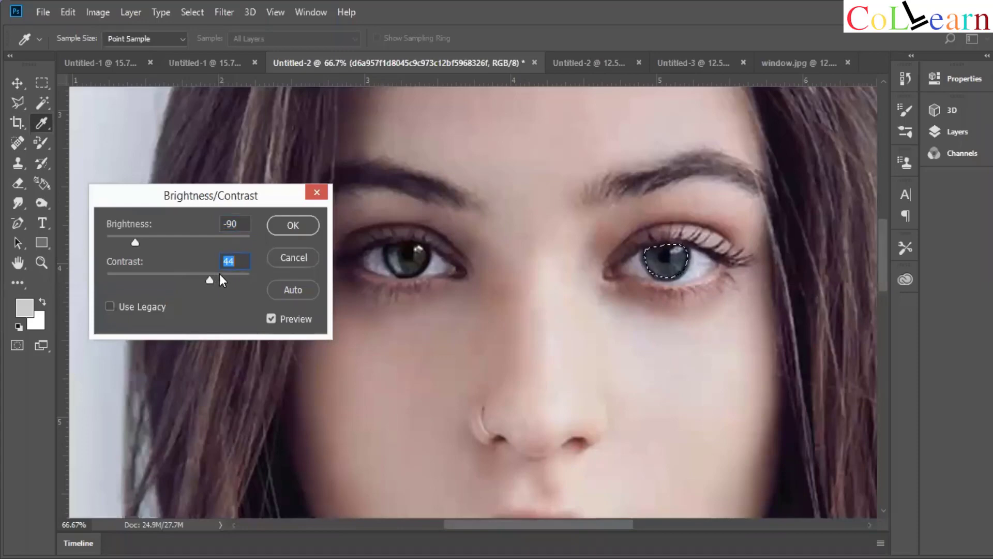
{"action": "left_click", "coordinate": [230, 277]}
{"action": "key", "text": "Return"}
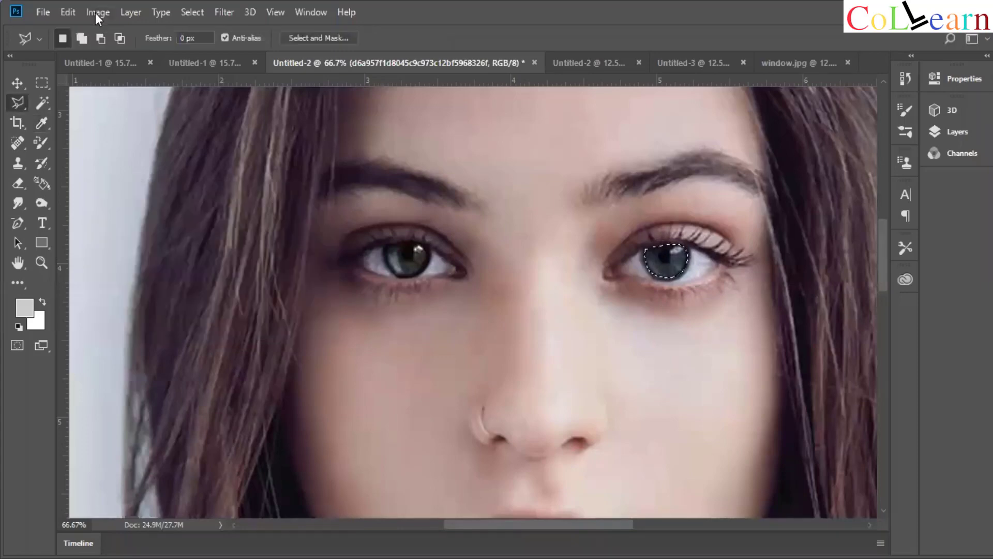
Apply Auto Tone to the selected iris on the portrait's right side.
{"action": "left_click", "coordinate": [98, 12]}
{"action": "left_click", "coordinate": [111, 73]}
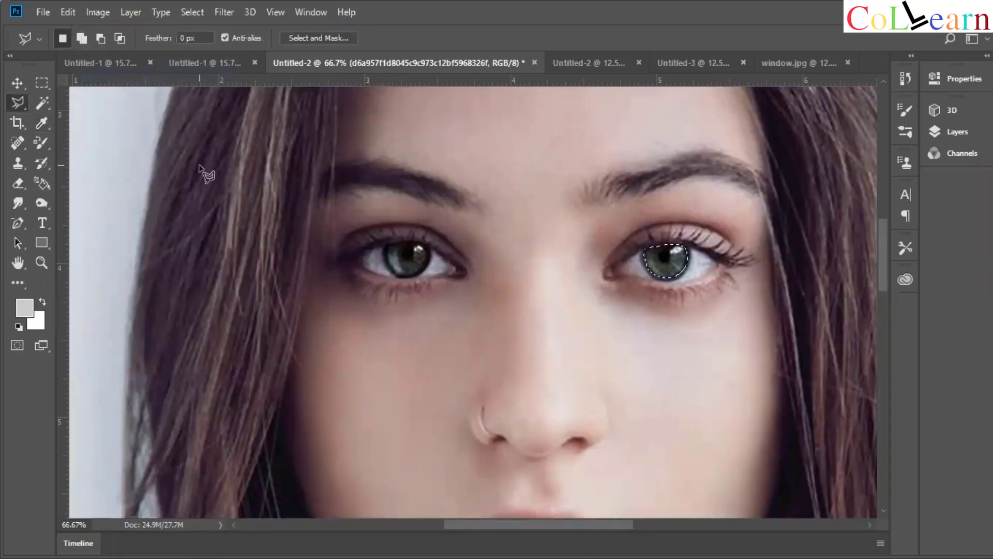
Switch to the Move tool and examine the whole portrait to compare the colour of both eyes.
{"action": "left_click", "coordinate": [18, 84]}
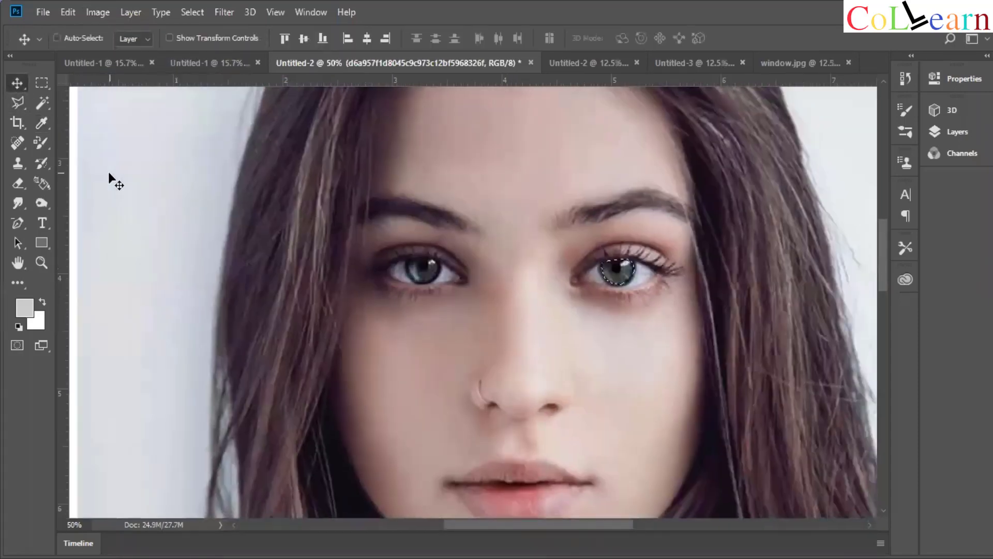
{"action": "key", "text": "ctrl+minus"}
{"action": "key", "text": "ctrl+minus"}
{"action": "key", "text": "ctrl+minus"}
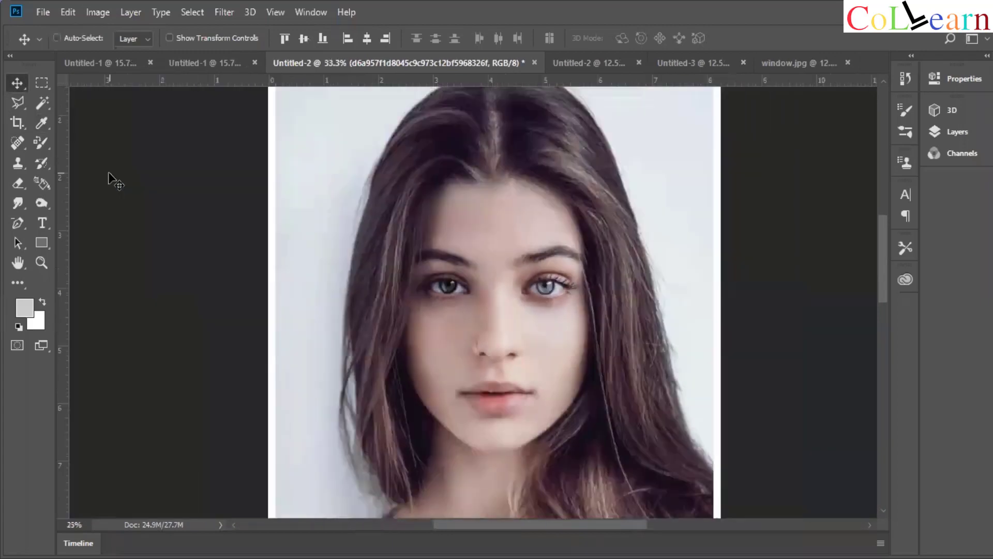
{"action": "key", "text": "ctrl+minus"}
{"action": "left_click", "coordinate": [171, 231]}
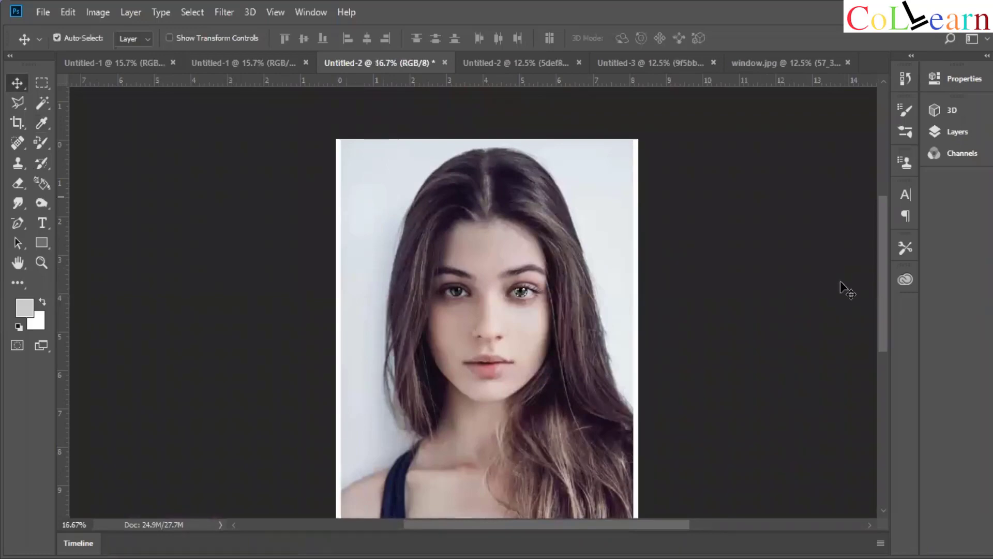
{"action": "left_click", "coordinate": [955, 129]}
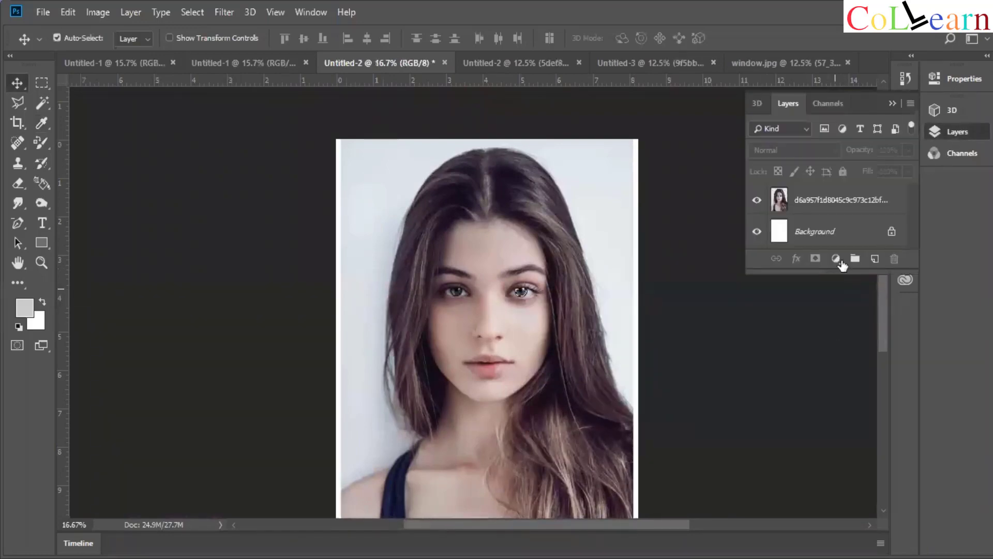
{"action": "left_click", "coordinate": [851, 231]}
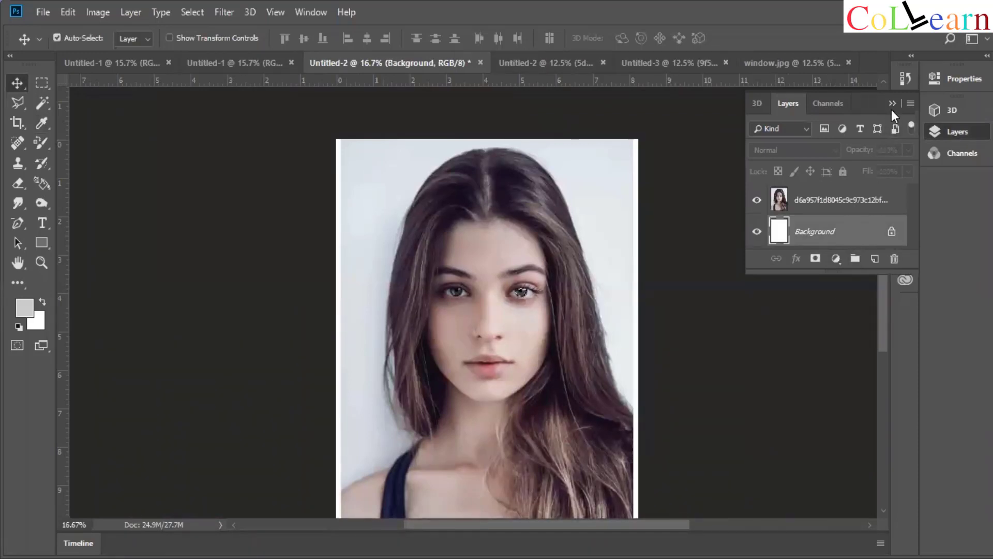
{"action": "left_click", "coordinate": [767, 307]}
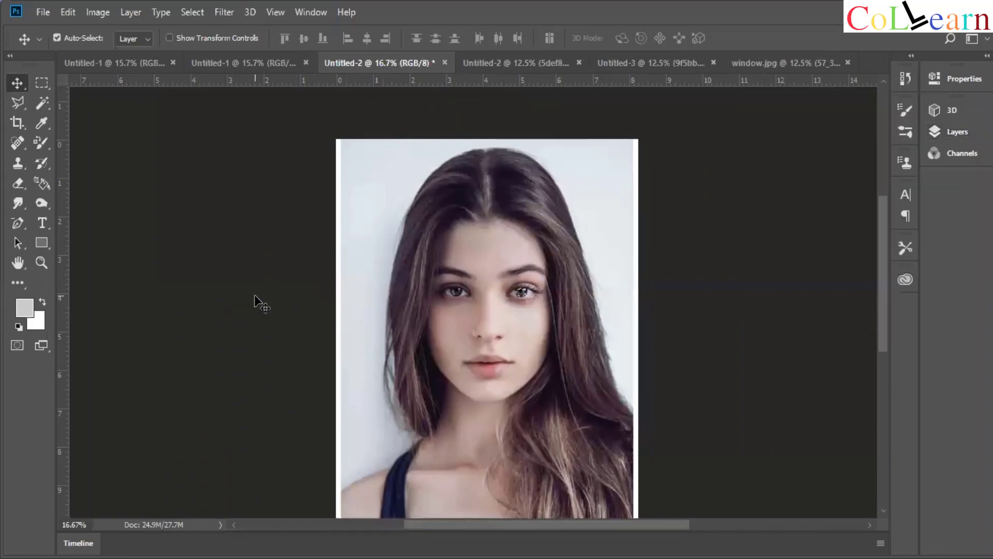
Select the Background layer beneath the portrait.
{"action": "left_click", "coordinate": [966, 129]}
{"action": "left_click", "coordinate": [833, 231]}
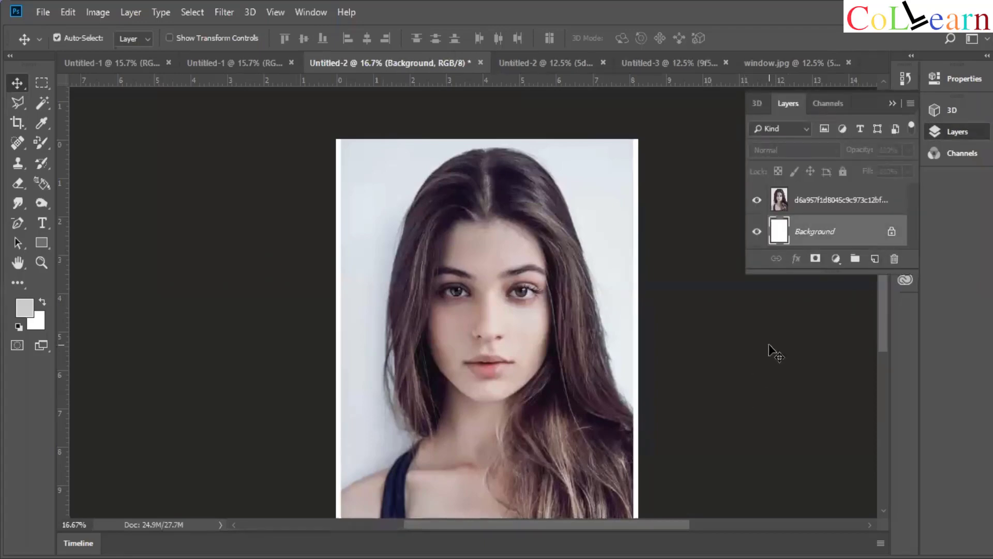
{"action": "key", "text": "ctrl+minus"}
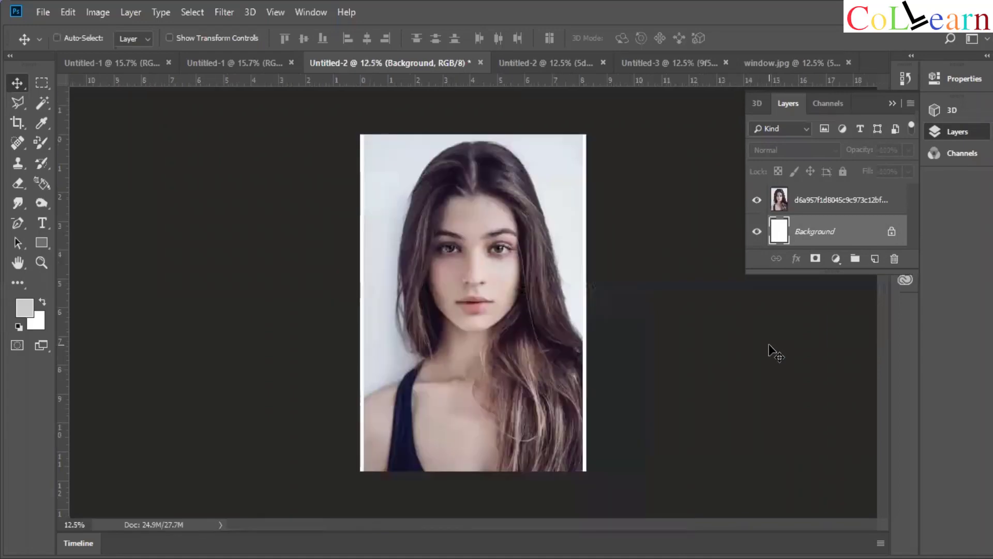
{"action": "key", "text": "ctrl+plus"}
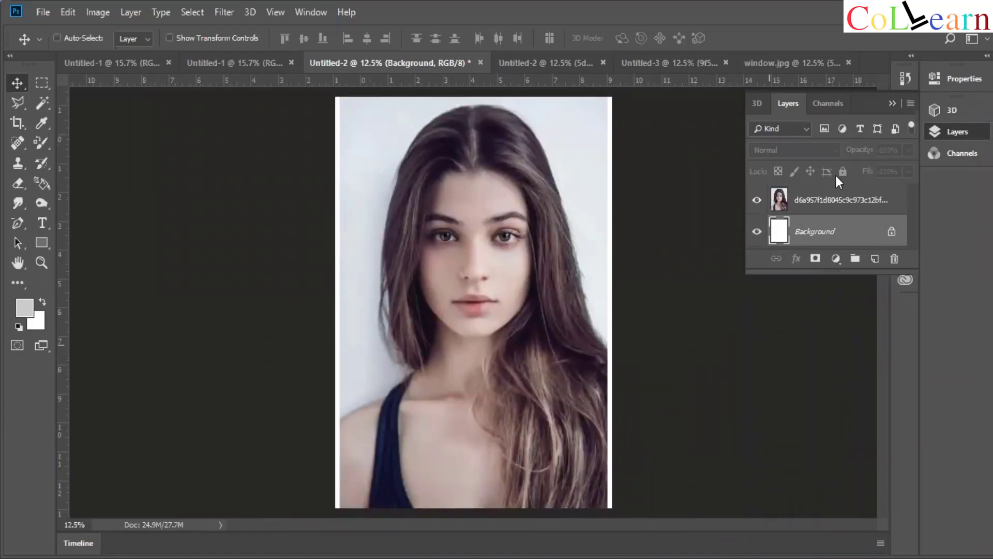
Examine the recoloured eyes up close and in the whole portrait at several magnifications.
{"action": "key", "text": "ctrl+plus"}
{"action": "key", "text": "ctrl+plus"}
{"action": "key", "text": "ctrl+plus"}
{"action": "left_click", "coordinate": [893, 103]}
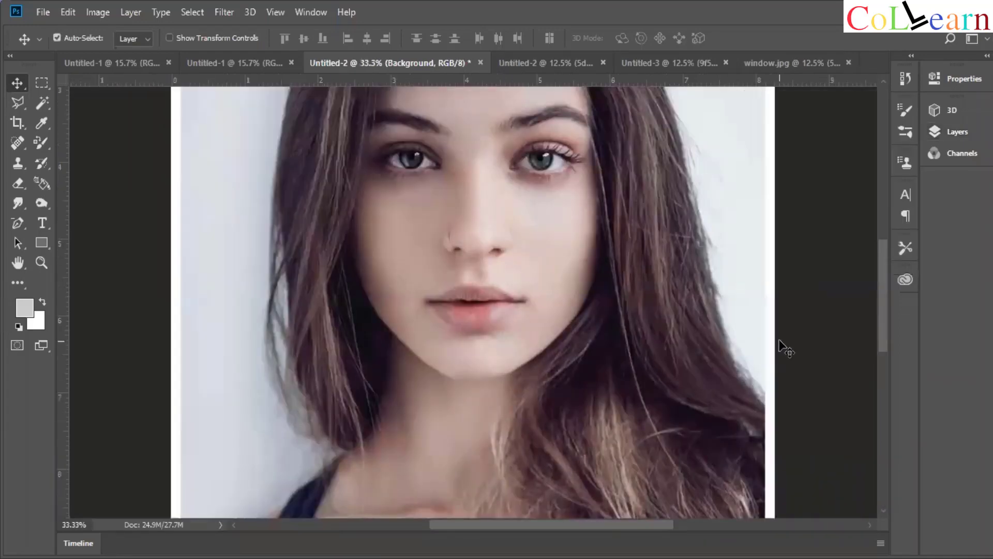
{"action": "key", "text": "ctrl+minus"}
{"action": "key", "text": "ctrl+minus"}
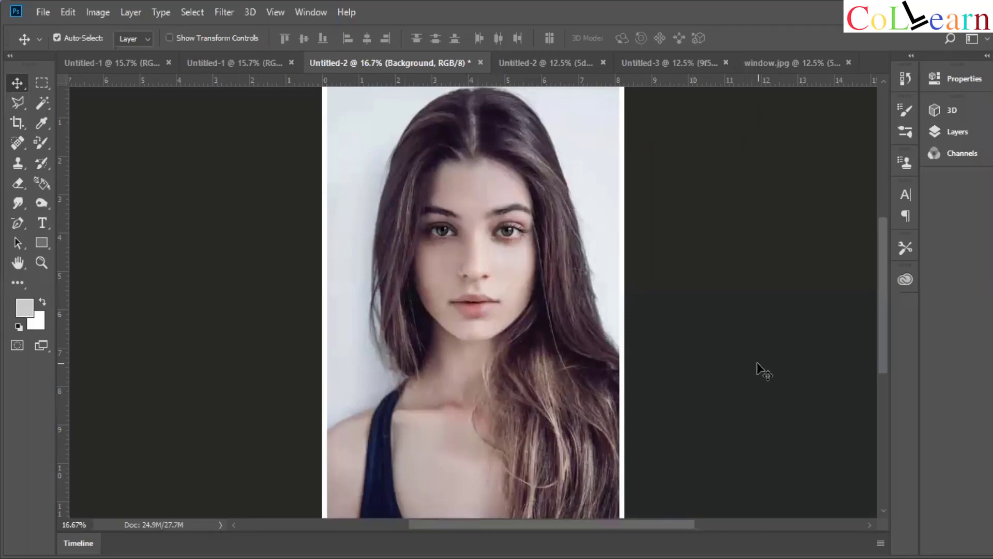
{"action": "key", "text": "ctrl+minus"}
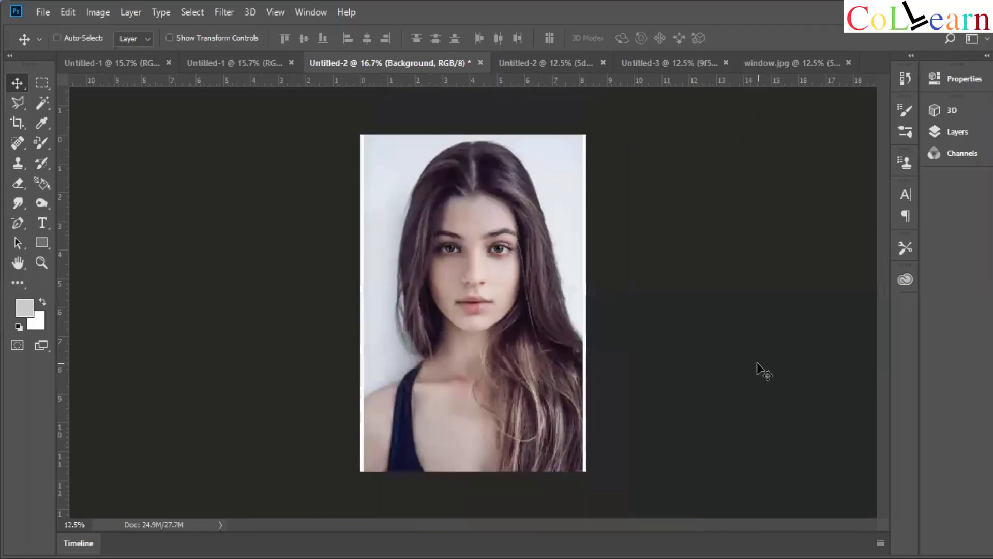
{"action": "key", "text": "ctrl+minus"}
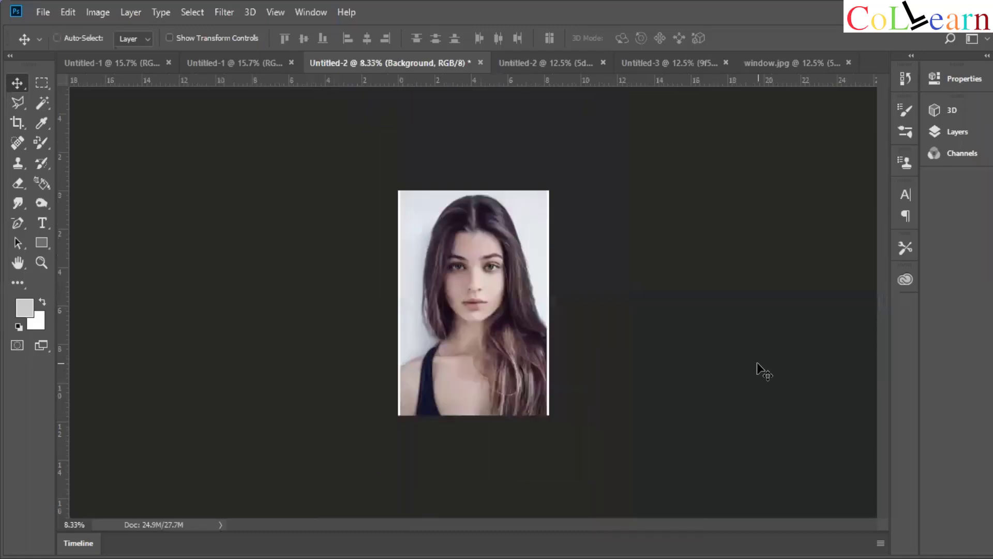
{"action": "key", "text": "ctrl+minus"}
{"action": "key", "text": "ctrl+plus"}
{"action": "key", "text": "ctrl+plus"}
{"action": "key", "text": "ctrl+plus"}
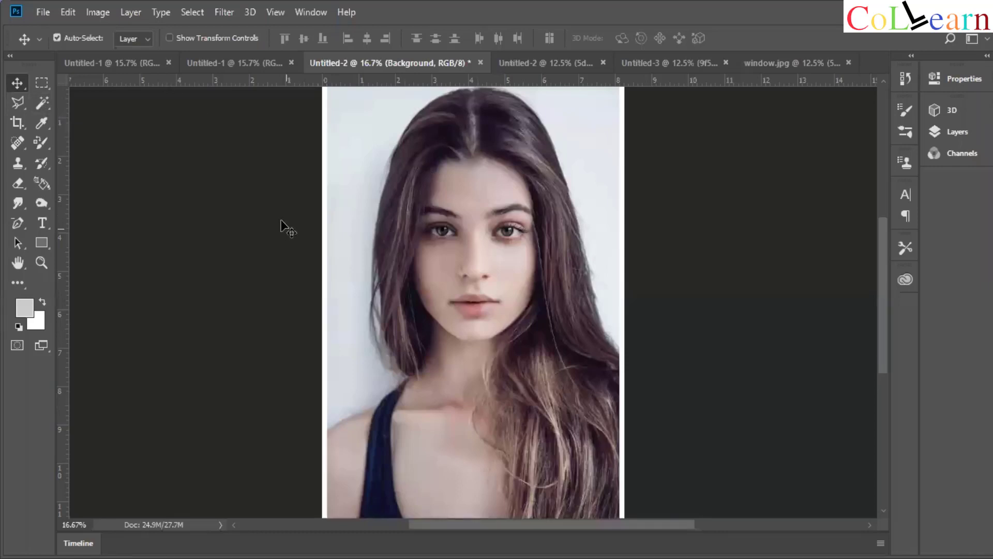
Outline a narrow four-sided patch of the pale backdrop beside the hair with the Polygonal Lasso.
{"action": "left_click", "coordinate": [15, 105]}
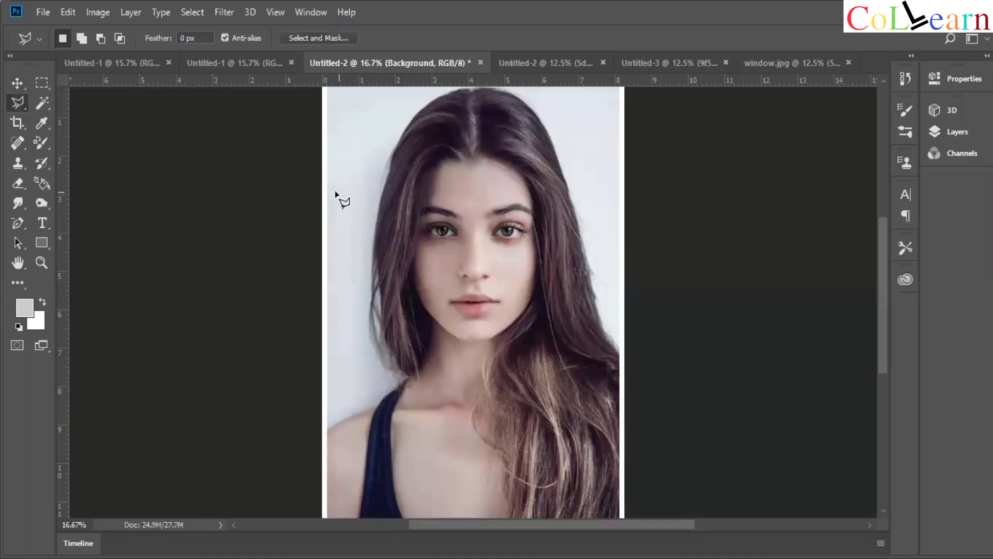
{"action": "left_click", "coordinate": [336, 191]}
{"action": "left_click", "coordinate": [346, 280]}
{"action": "left_click", "coordinate": [368, 236]}
{"action": "left_click", "coordinate": [368, 145]}
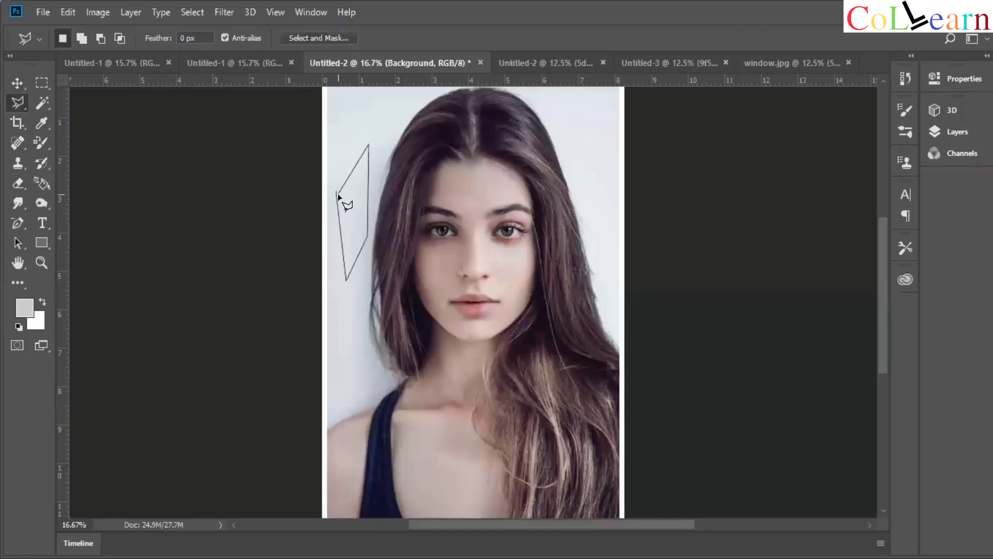
{"action": "left_click", "coordinate": [338, 194]}
Try a Content-Aware fill of the backdrop patch in Normal mode at 100% opacity, and clear the selection.
{"action": "key", "text": "shift+F5"}
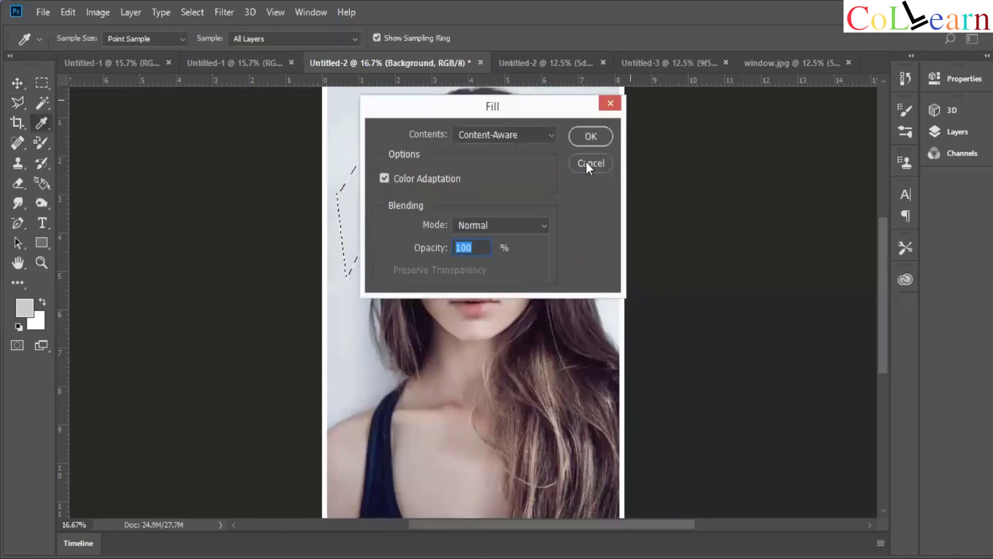
{"action": "left_click", "coordinate": [593, 136]}
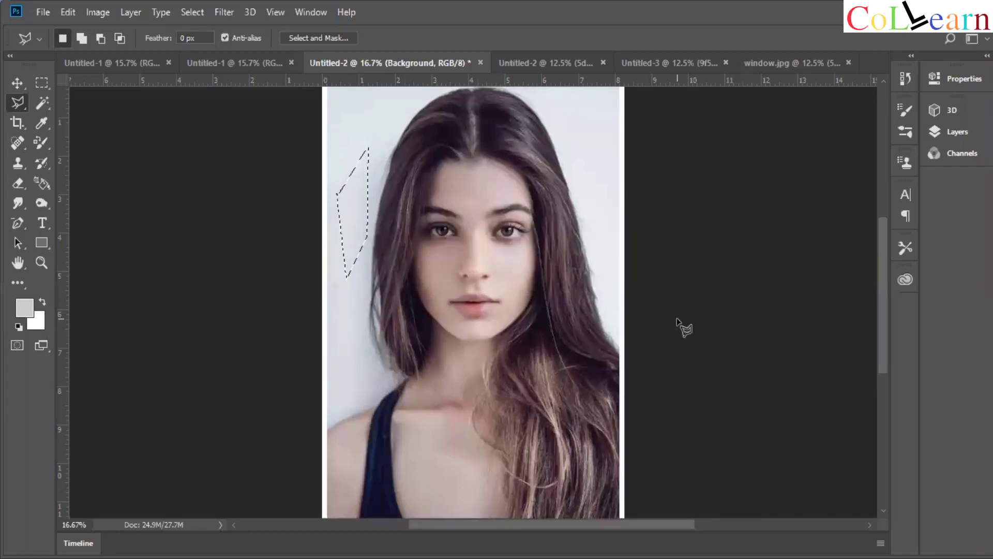
{"action": "left_click", "coordinate": [970, 132]}
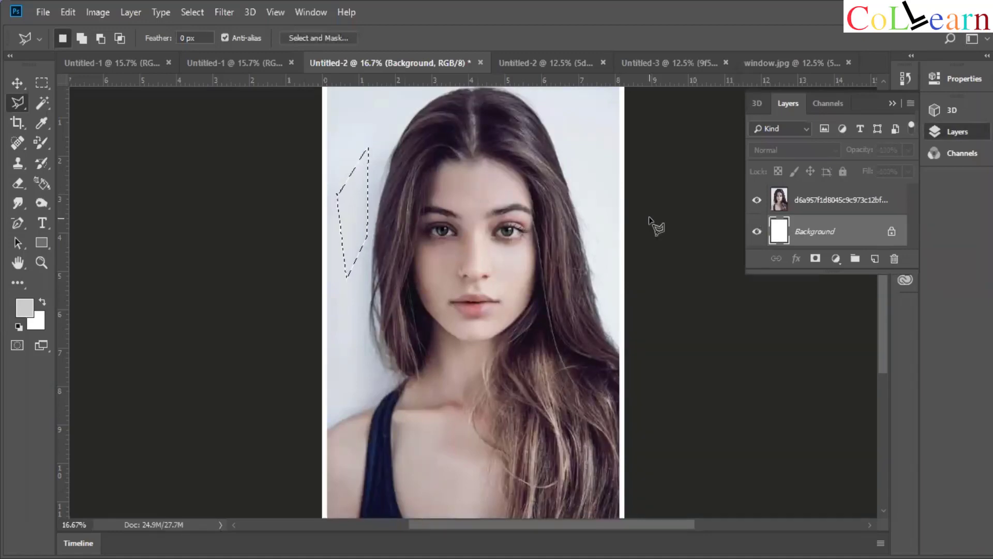
{"action": "key", "text": "ctrl+d"}
{"action": "left_click", "coordinate": [893, 104]}
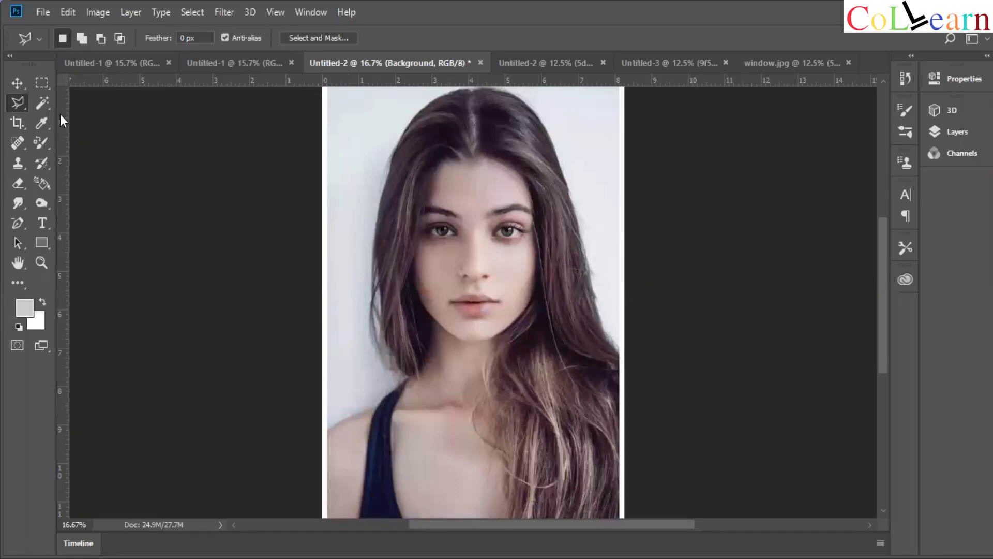
{"action": "key", "text": "ctrl+plus"}
{"action": "key", "text": "ctrl+plus"}
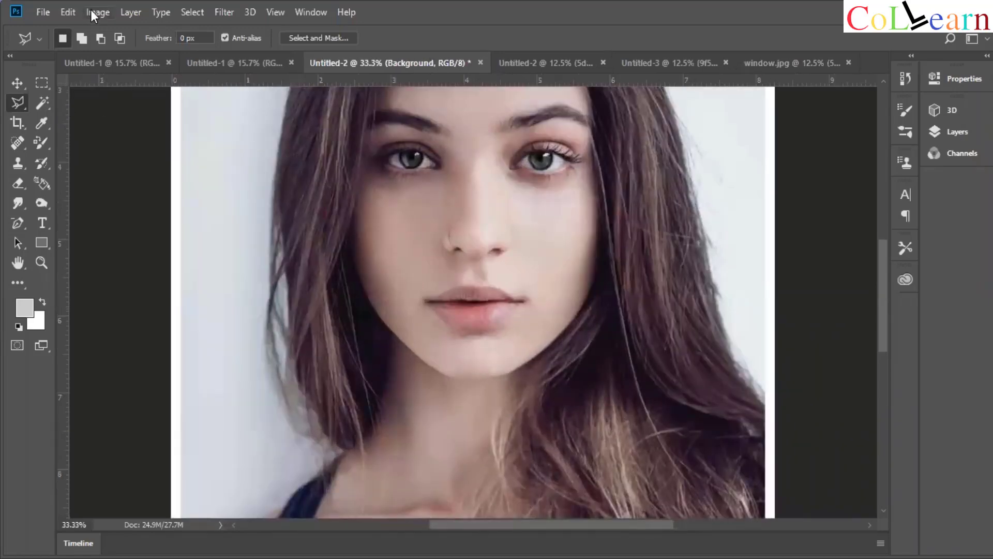
{"action": "left_click", "coordinate": [92, 10]}
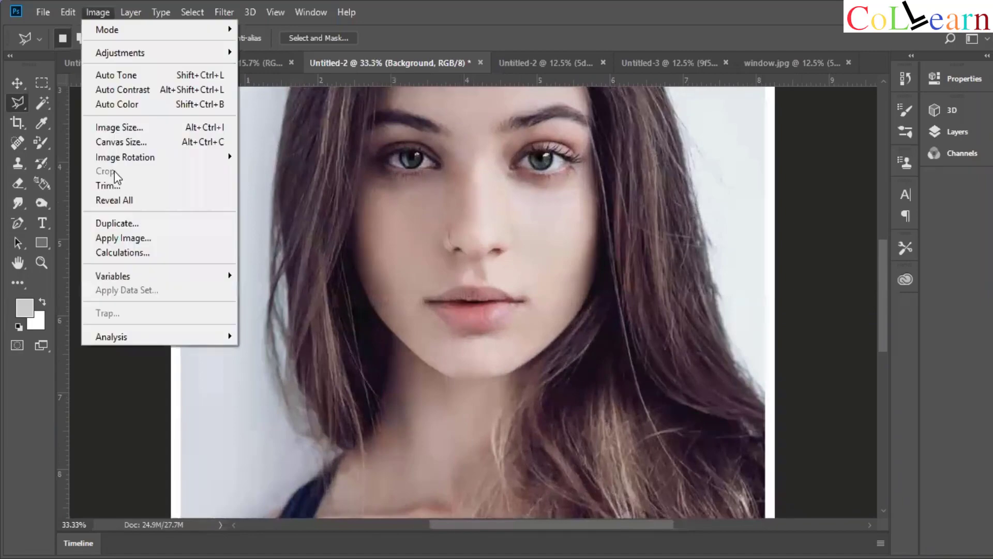
{"action": "left_click", "coordinate": [74, 169]}
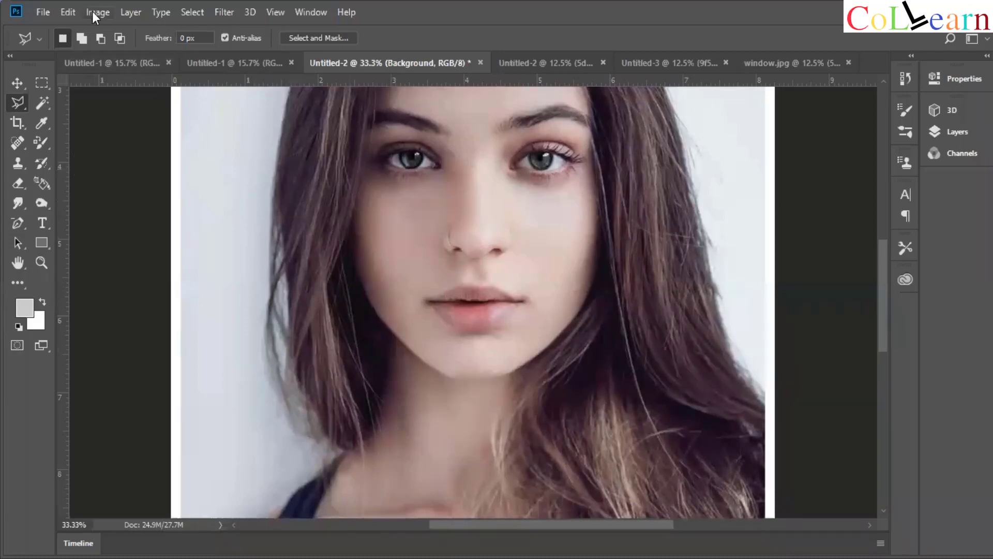
{"action": "left_click", "coordinate": [69, 12]}
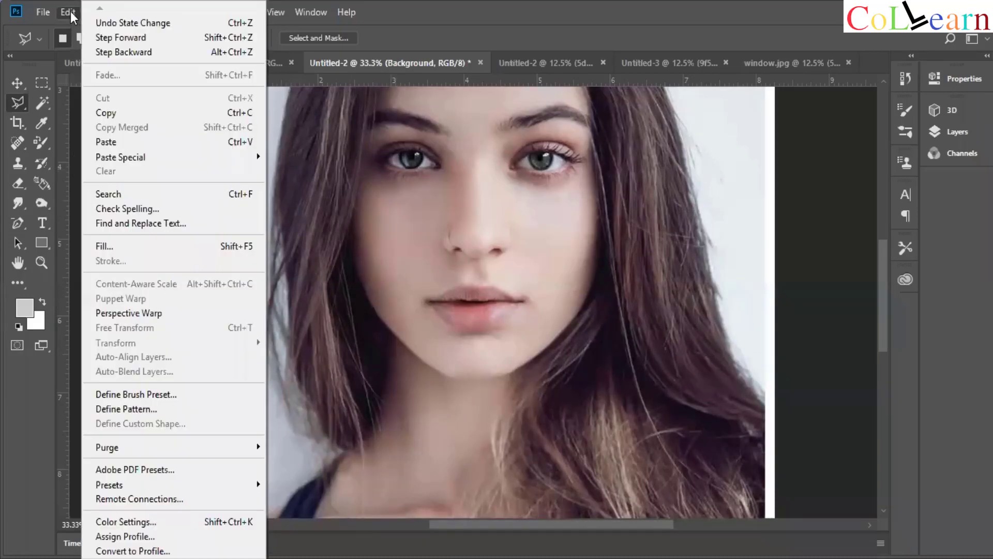
{"action": "key", "text": "Escape"}
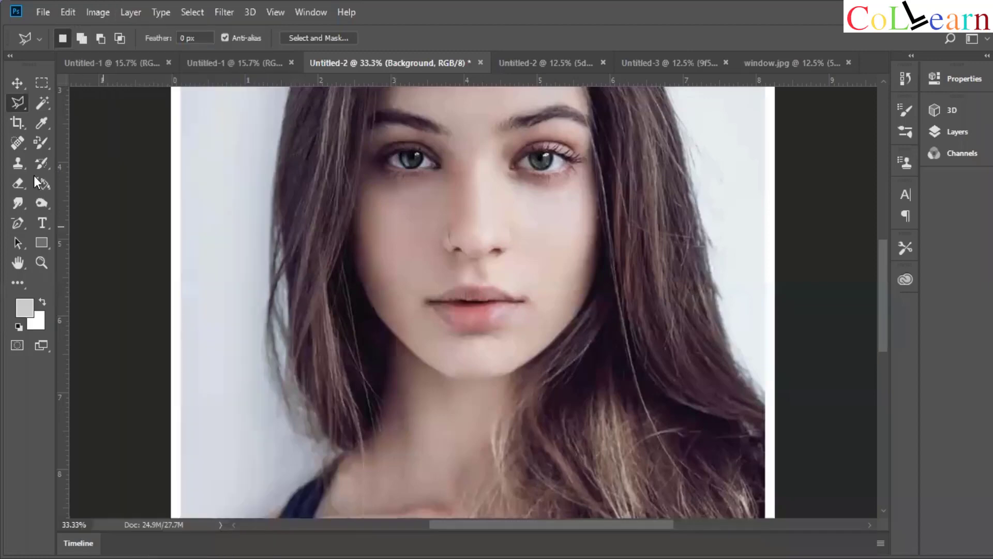
Select the mouth area with the Polygonal Lasso, leaving a margin of skin around the lips.
{"action": "left_click", "coordinate": [18, 104]}
{"action": "left_click", "coordinate": [408, 291]}
{"action": "left_click", "coordinate": [458, 274]}
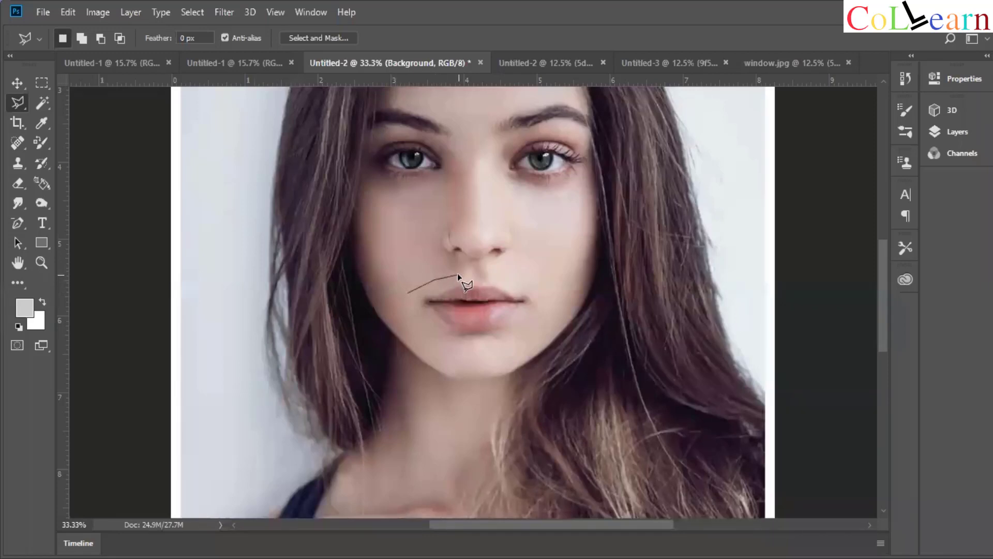
{"action": "left_click", "coordinate": [484, 274]}
{"action": "left_click", "coordinate": [515, 279]}
{"action": "left_click", "coordinate": [538, 293]}
{"action": "left_click", "coordinate": [545, 305]}
{"action": "left_click", "coordinate": [504, 342]}
{"action": "left_click", "coordinate": [487, 345]}
{"action": "left_click", "coordinate": [437, 342]}
{"action": "left_click", "coordinate": [415, 321]}
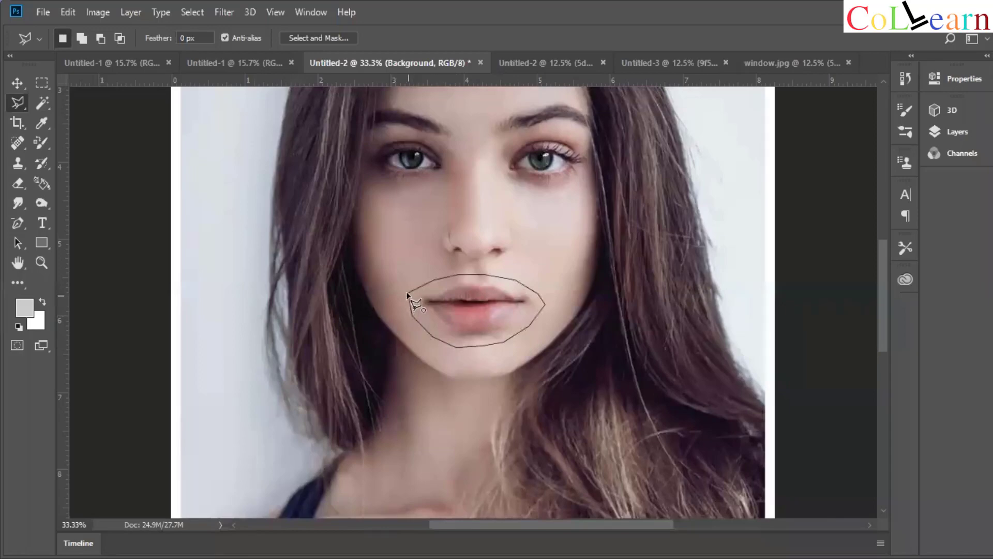
{"action": "left_click", "coordinate": [407, 293]}
Copy the selected mouth area and paste it as a new layer.
{"action": "left_click", "coordinate": [73, 11]}
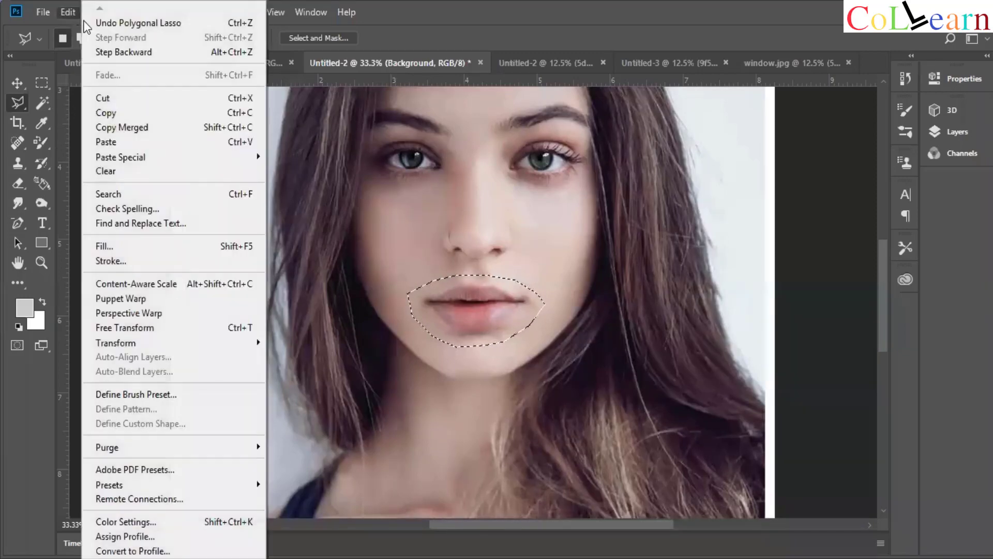
{"action": "left_click", "coordinate": [116, 113]}
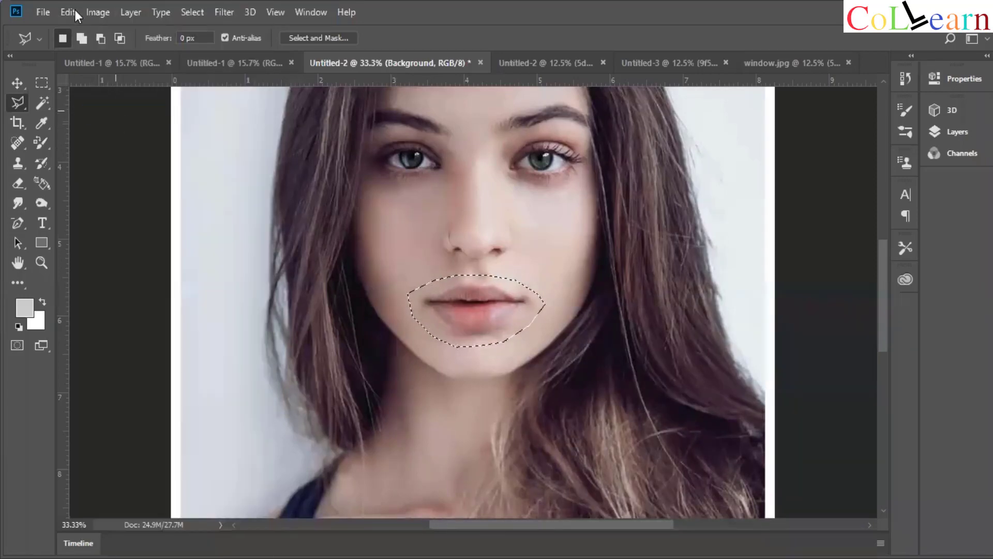
{"action": "left_click", "coordinate": [72, 12]}
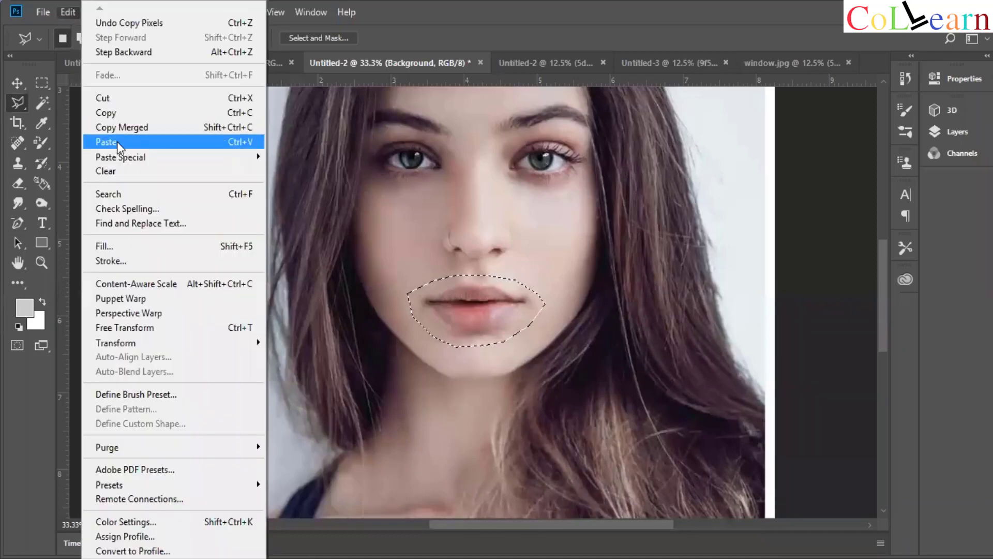
{"action": "left_click", "coordinate": [117, 142]}
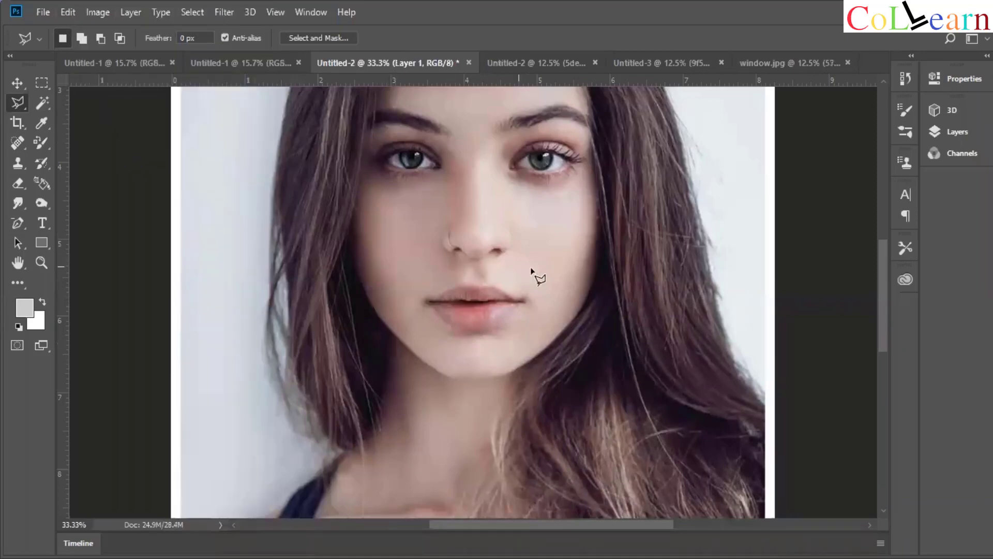
Check the pasted mouth layer by switching its visibility off and on, and leave that layer active beneath the portrait.
{"action": "left_click", "coordinate": [947, 132]}
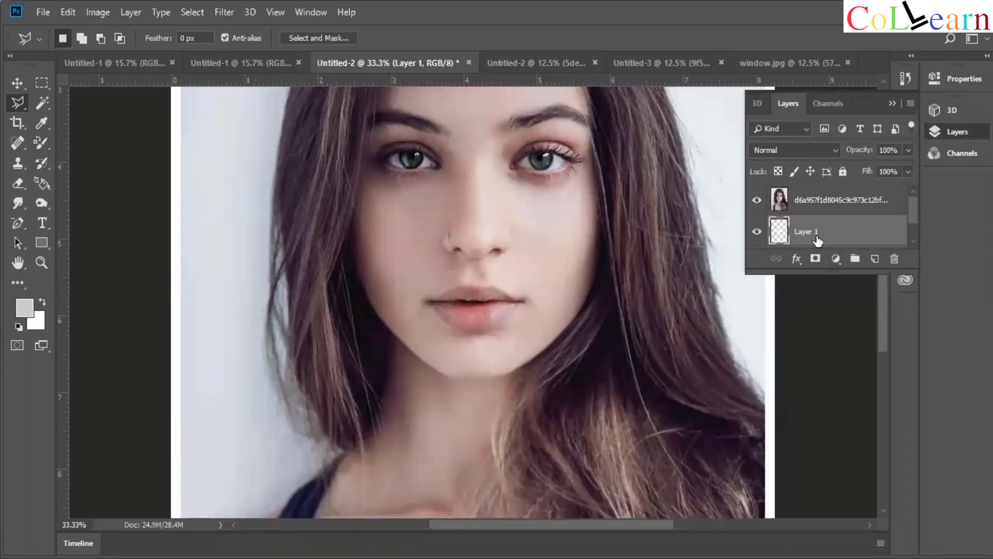
{"action": "left_click", "coordinate": [757, 231]}
{"action": "left_click", "coordinate": [758, 231]}
{"action": "left_click", "coordinate": [832, 203]}
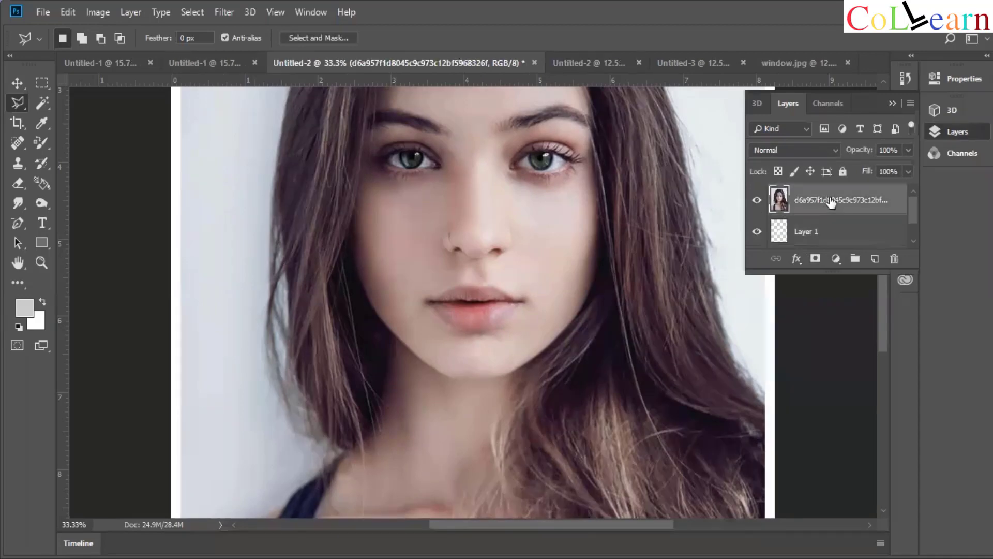
{"action": "left_click", "coordinate": [832, 236]}
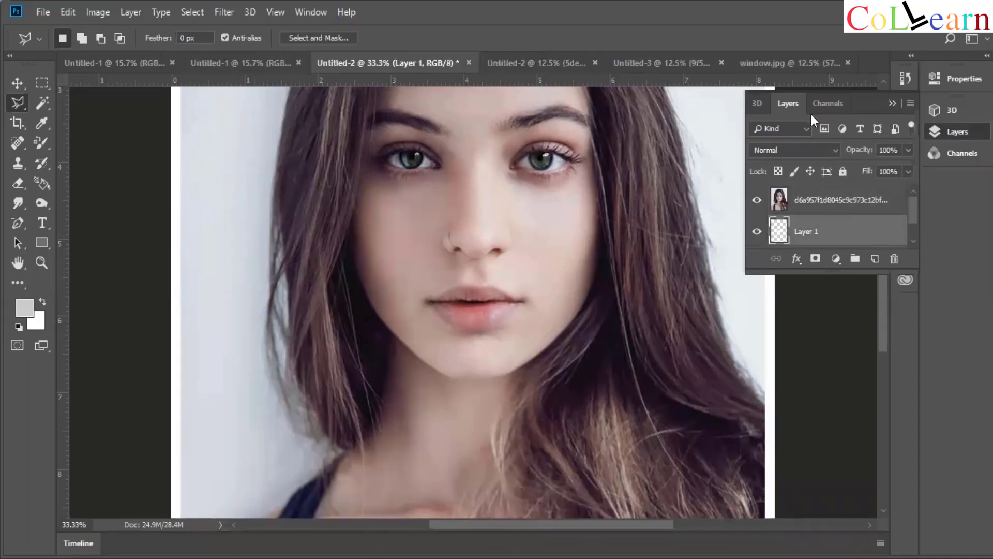
{"action": "left_click", "coordinate": [893, 104]}
Start Puppet Warp on the pasted mouth layer and place seven pins from one mouth corner along the upper lip to the other.
{"action": "left_click", "coordinate": [68, 12]}
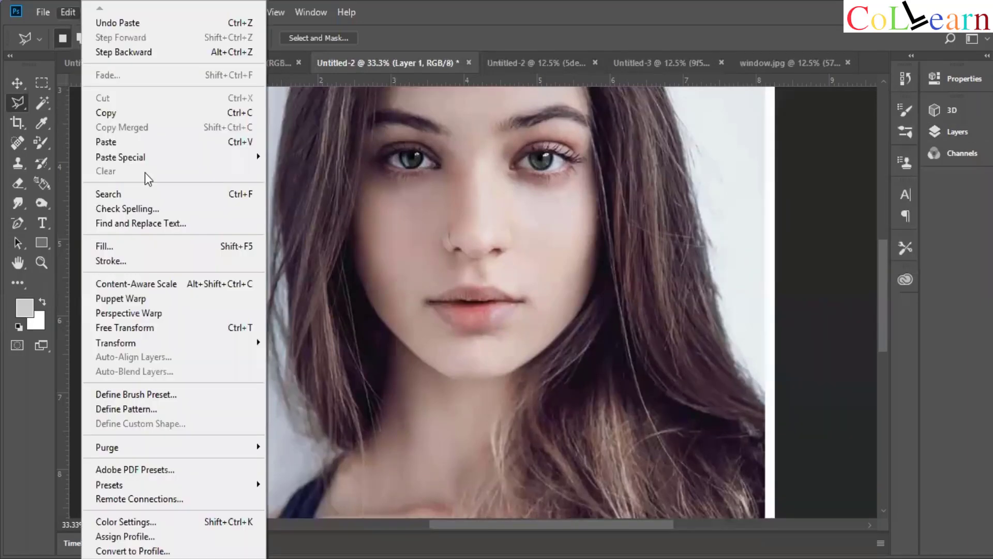
{"action": "left_click", "coordinate": [140, 299]}
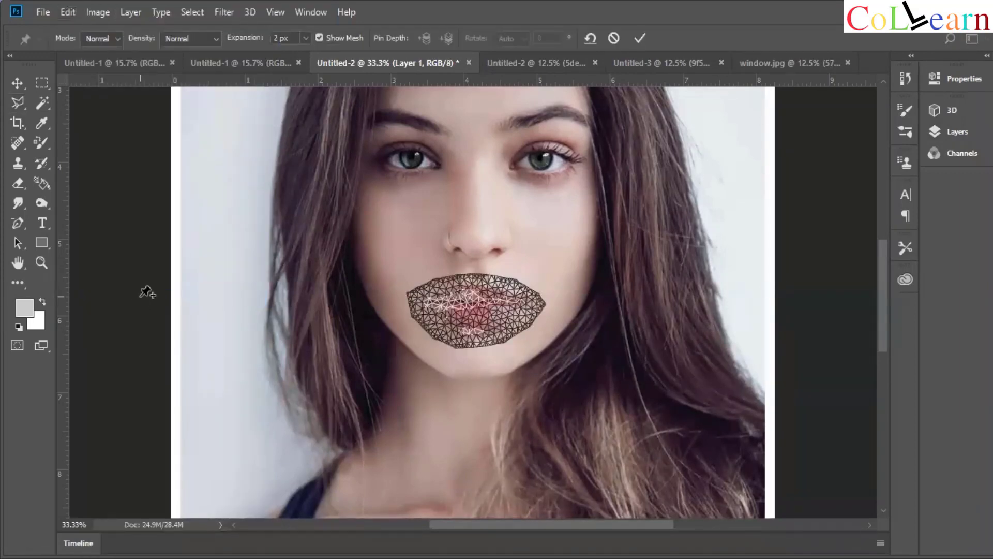
{"action": "key", "text": "ctrl+plus"}
{"action": "key", "text": "ctrl+plus"}
{"action": "key", "text": "ctrl+plus"}
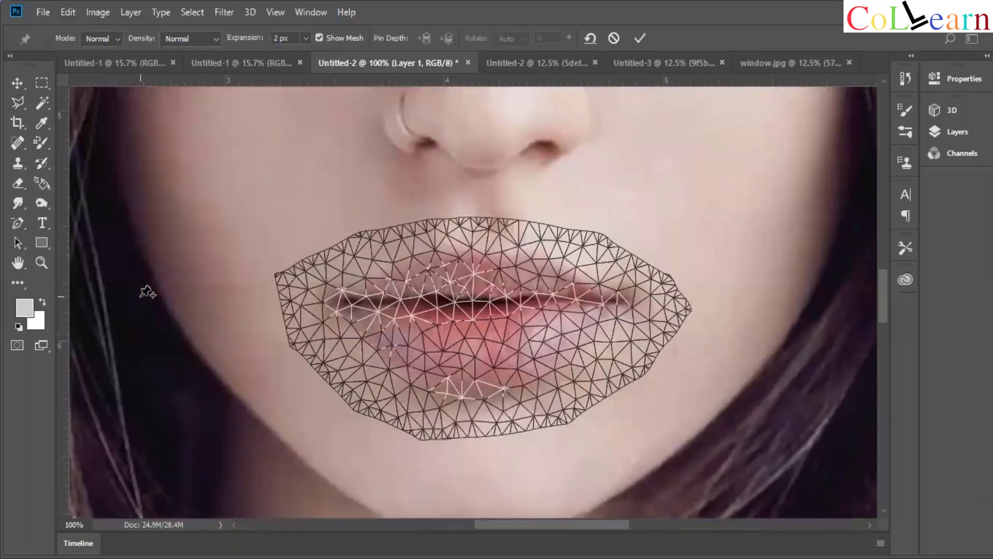
{"action": "left_click", "coordinate": [323, 301]}
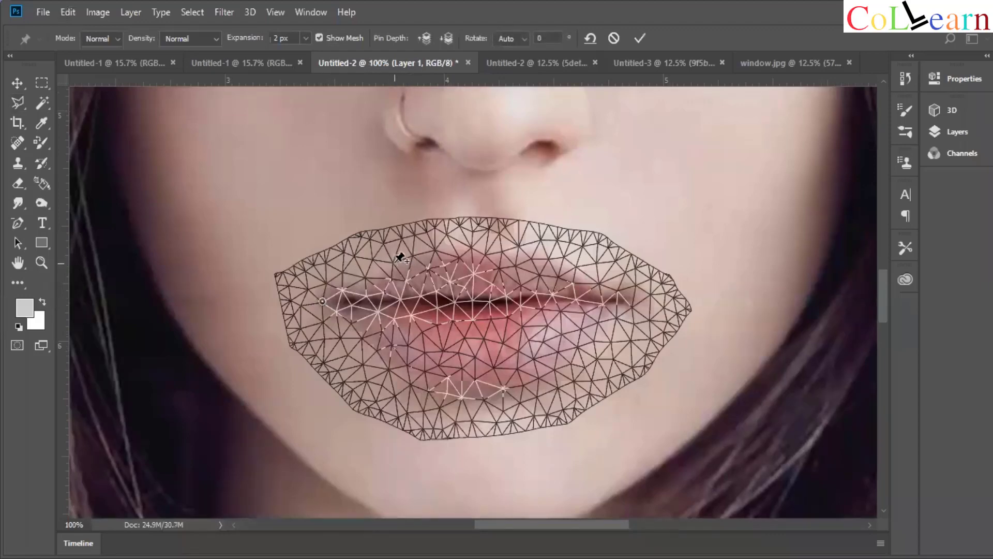
{"action": "left_click", "coordinate": [394, 263]}
{"action": "left_click", "coordinate": [448, 246]}
{"action": "left_click", "coordinate": [486, 260]}
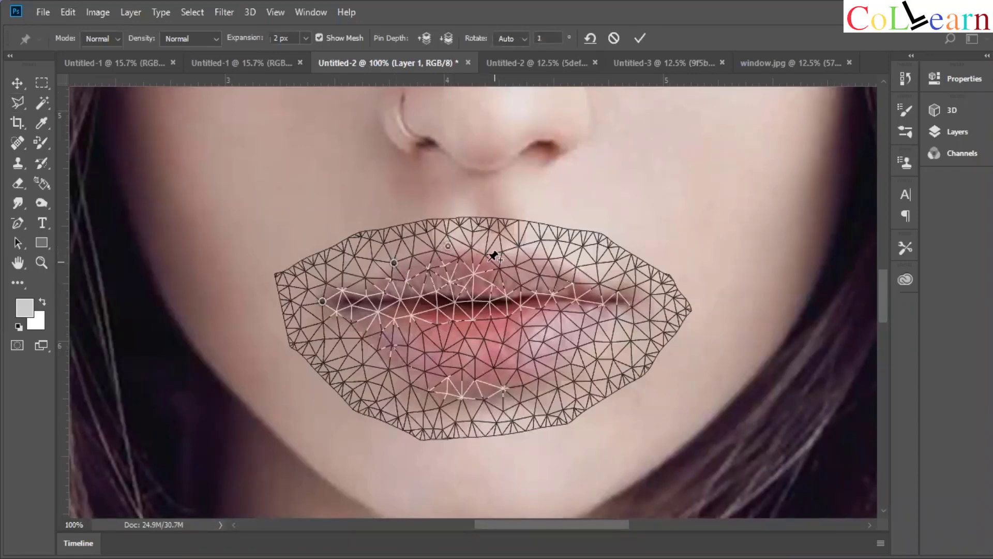
{"action": "left_click", "coordinate": [525, 252]}
{"action": "left_click", "coordinate": [577, 278]}
{"action": "left_click", "coordinate": [636, 295]}
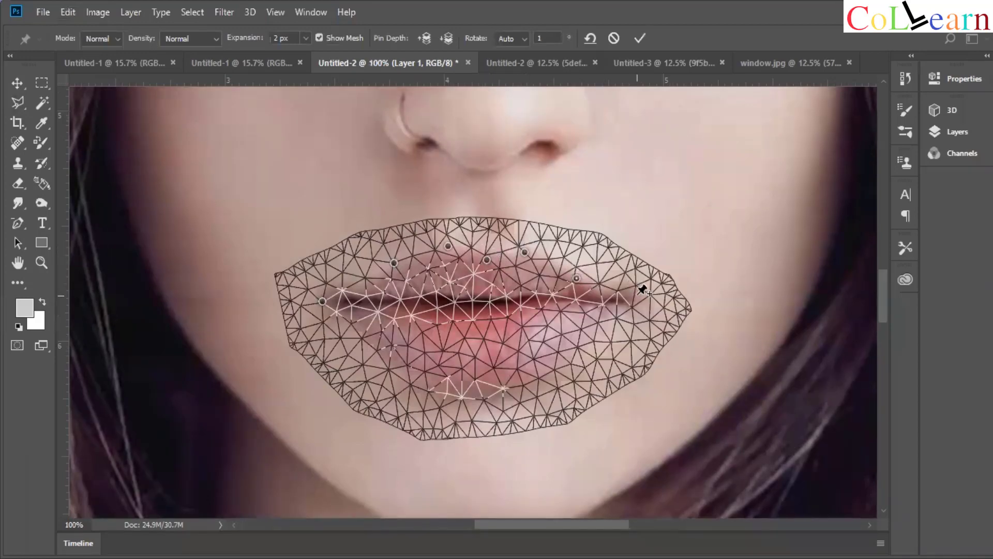
Place six more Puppet Warp pins along the lower lip's contour, back towards the first mouth corner.
{"action": "left_click", "coordinate": [598, 336]}
{"action": "left_click", "coordinate": [562, 373]}
{"action": "left_click", "coordinate": [493, 403]}
{"action": "left_click", "coordinate": [429, 394]}
{"action": "left_click", "coordinate": [385, 363]}
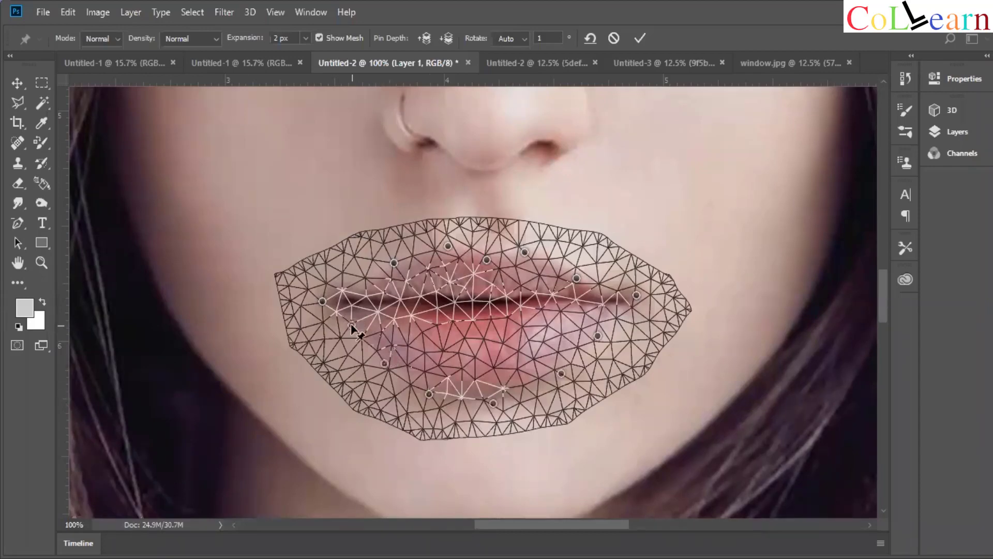
{"action": "left_click", "coordinate": [352, 325]}
Move the Puppet Warp pins at both mouth corners and along the upper lip slightly outward and upward to enlarge the upper lip.
{"action": "left_click_drag", "start_coordinate": [322, 302], "coordinate": [309, 304]}
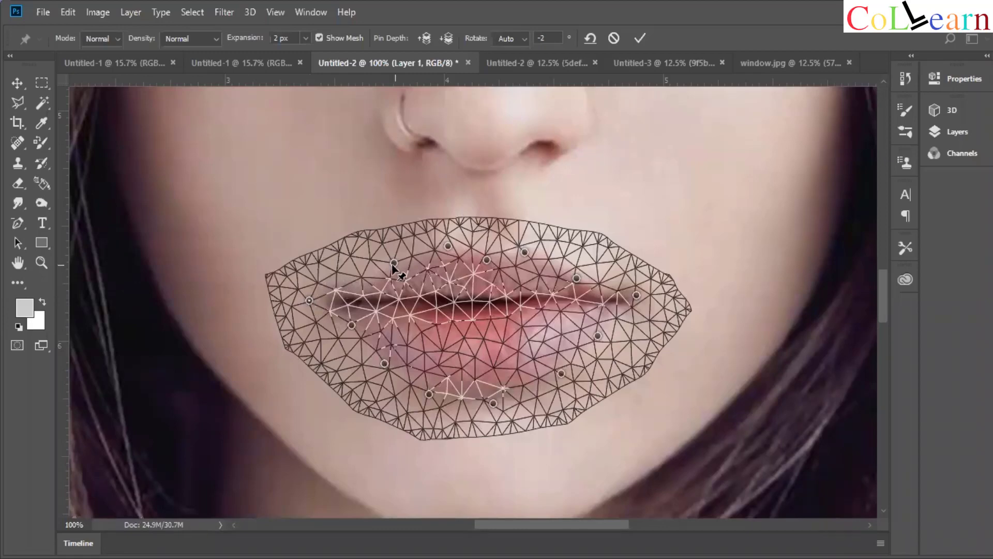
{"action": "left_click_drag", "start_coordinate": [394, 264], "coordinate": [389, 257]}
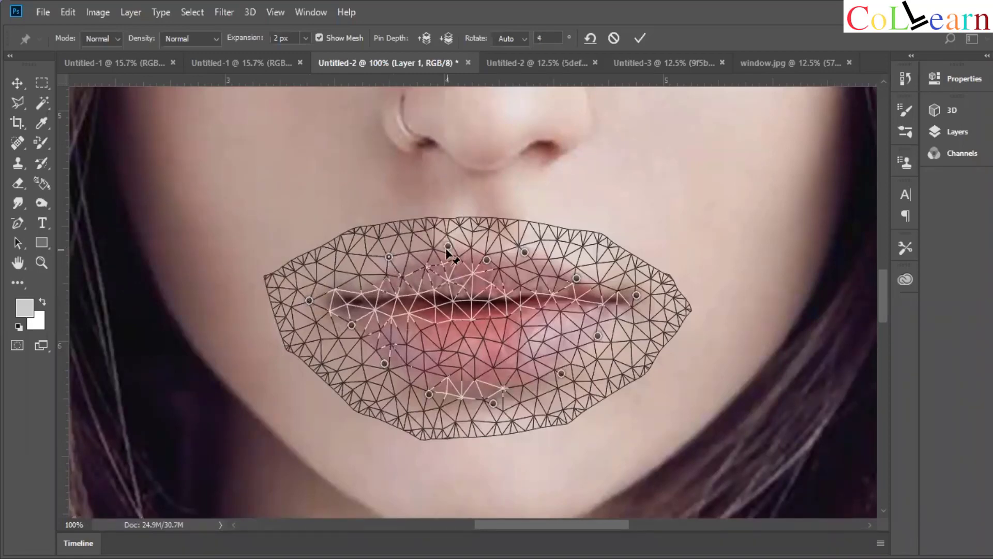
{"action": "mouse_move", "coordinate": [445, 248]}
{"action": "left_mouse_down"}
{"action": "mouse_move", "coordinate": [443, 240]}
{"action": "mouse_move", "coordinate": [486, 259]}
{"action": "mouse_move", "coordinate": [445, 238]}
{"action": "left_mouse_up"}
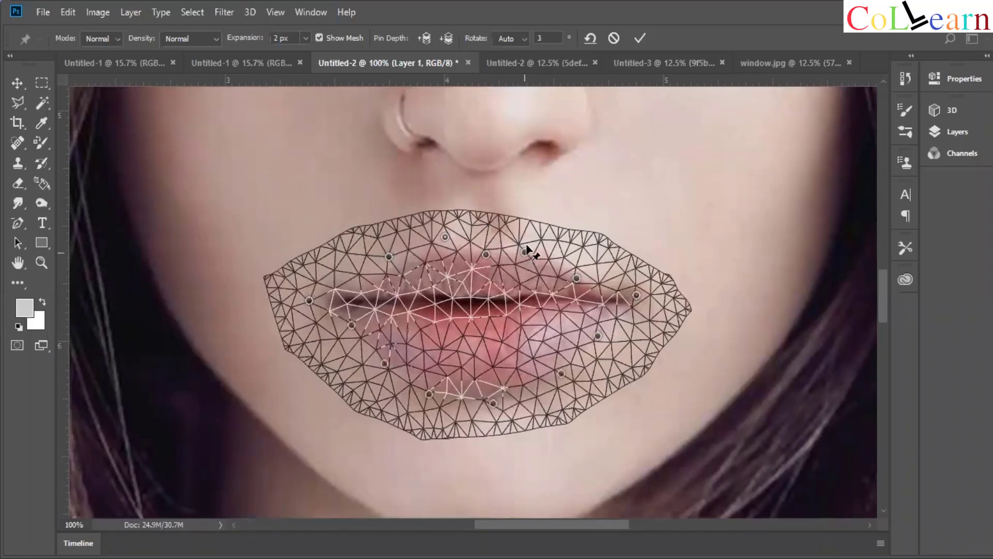
{"action": "left_click_drag", "start_coordinate": [524, 252], "coordinate": [525, 244]}
{"action": "left_click_drag", "start_coordinate": [575, 279], "coordinate": [578, 273]}
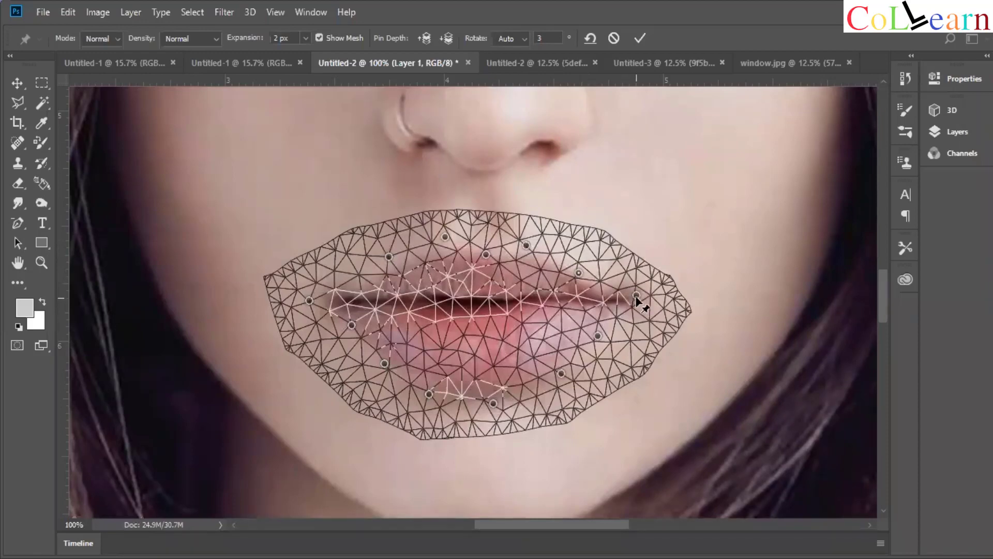
{"action": "left_click_drag", "start_coordinate": [644, 298], "coordinate": [652, 299]}
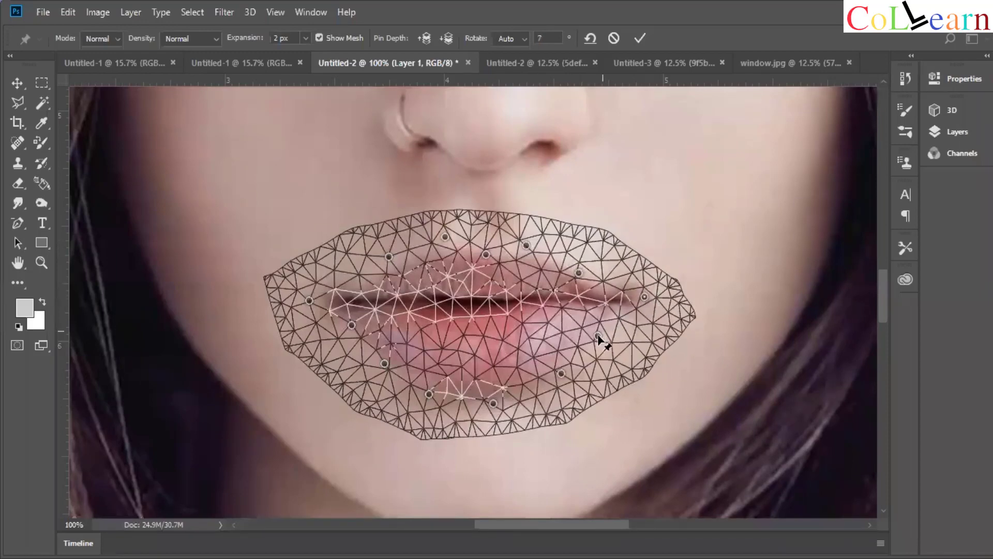
Move the lower-lip pins slightly outward and downward, widen the first mouth corner a little more, and commit the Puppet Warp.
{"action": "left_click_drag", "start_coordinate": [598, 337], "coordinate": [601, 338]}
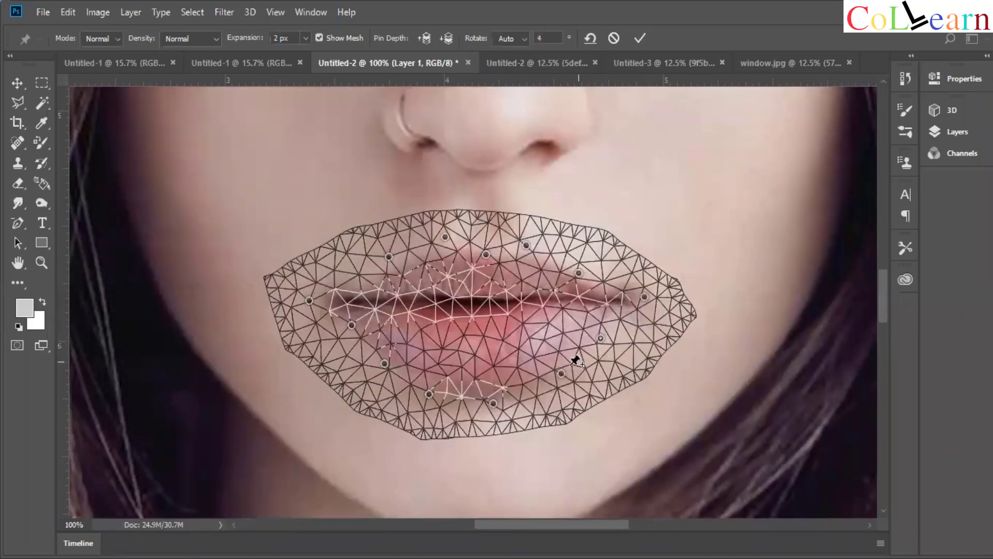
{"action": "left_click_drag", "start_coordinate": [562, 375], "coordinate": [564, 381]}
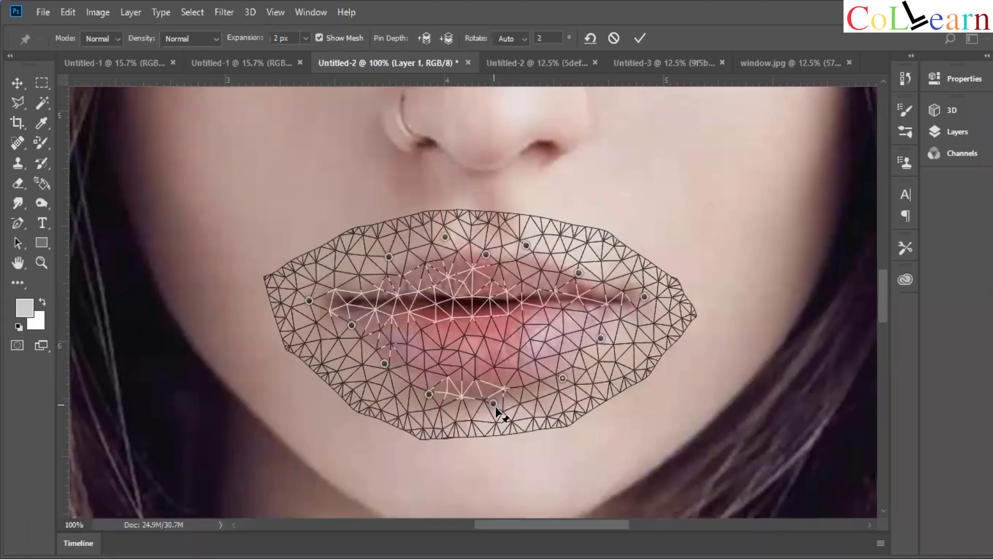
{"action": "left_click_drag", "start_coordinate": [494, 404], "coordinate": [496, 409]}
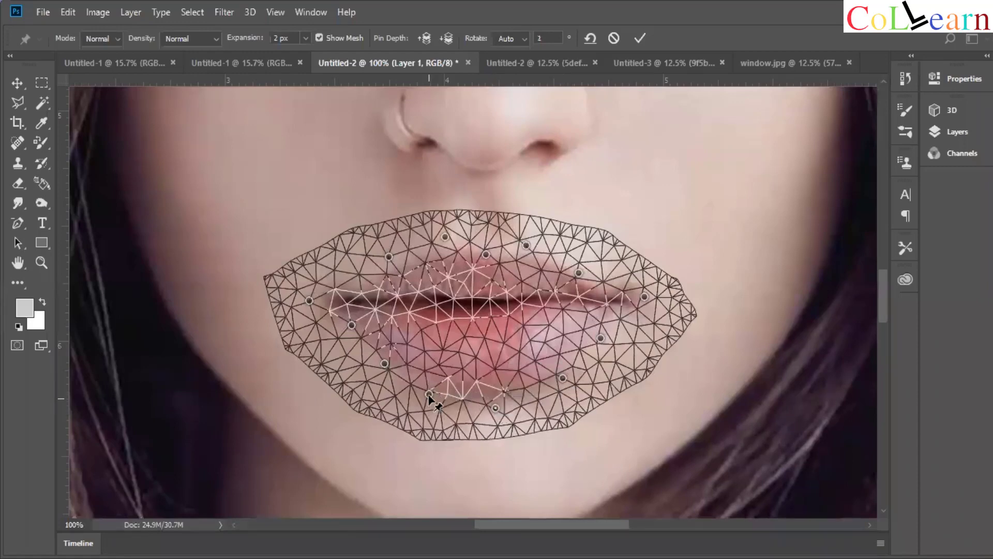
{"action": "left_click_drag", "start_coordinate": [429, 396], "coordinate": [428, 400]}
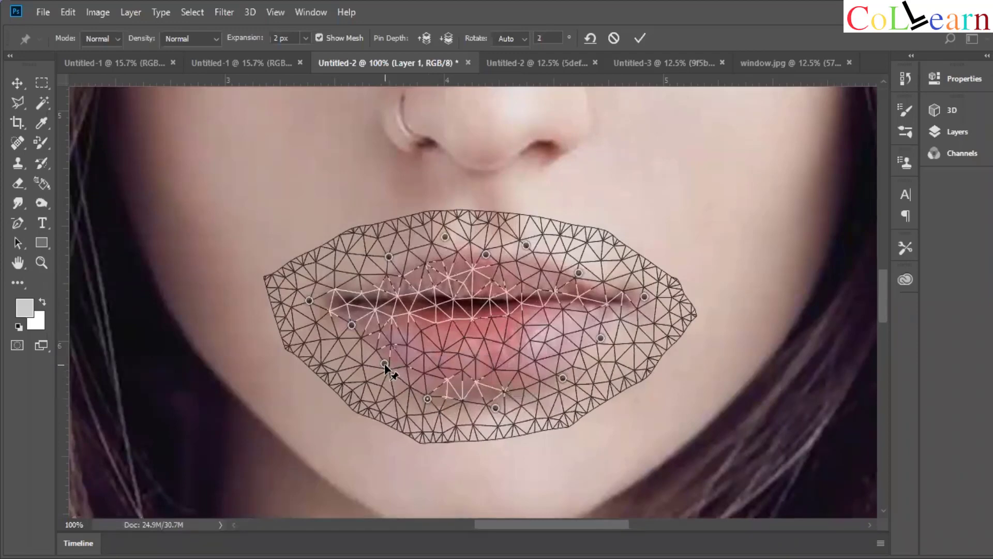
{"action": "left_click_drag", "start_coordinate": [385, 364], "coordinate": [381, 369]}
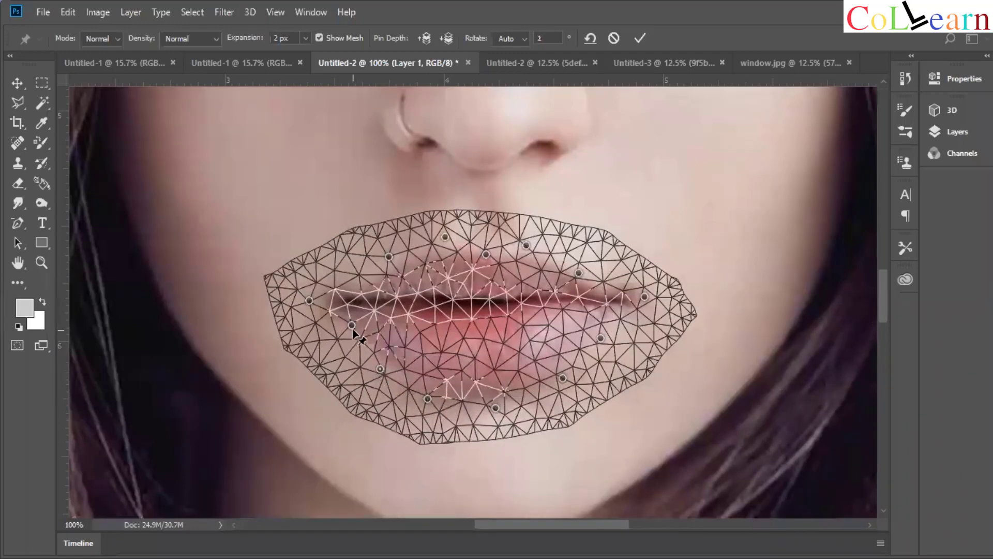
{"action": "left_click_drag", "start_coordinate": [351, 326], "coordinate": [345, 330]}
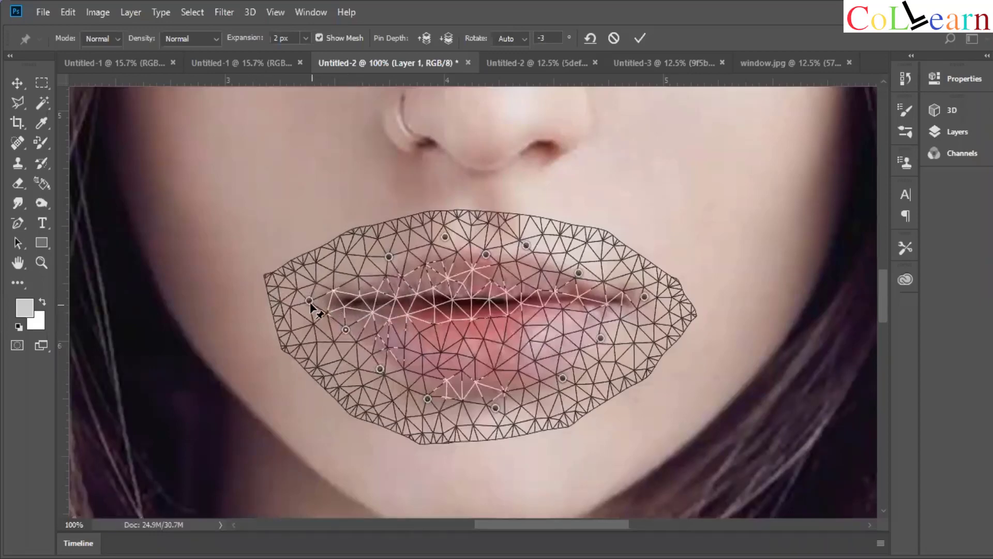
{"action": "left_click_drag", "start_coordinate": [308, 299], "coordinate": [305, 303]}
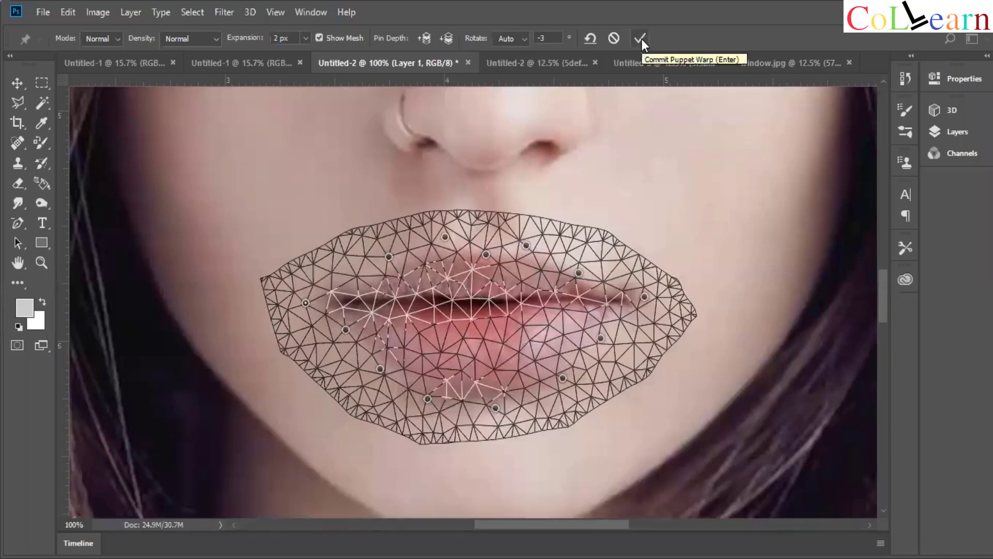
{"action": "left_click", "coordinate": [640, 37]}
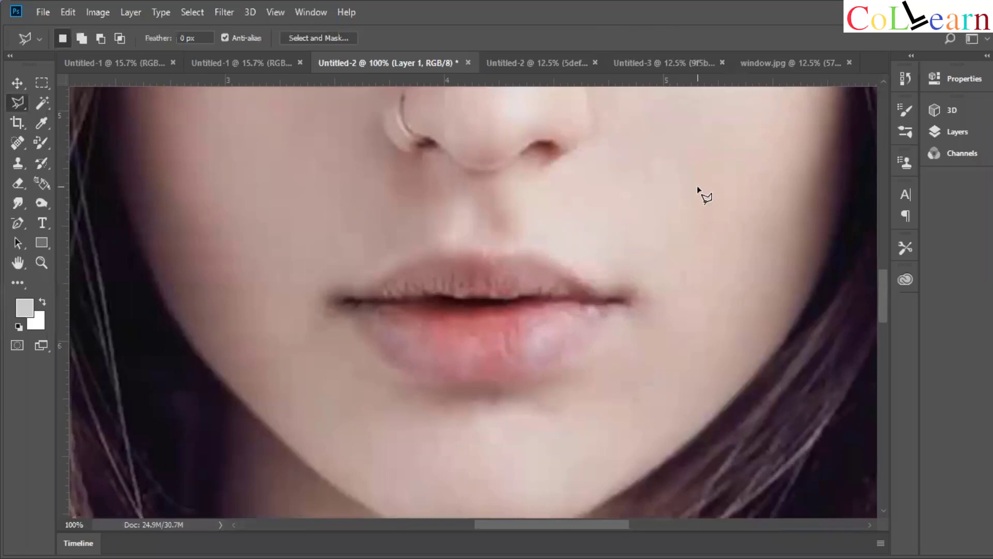
Examine the whole portrait at 25% with the warped mouth layer, Layer 1, alternately hidden and shown.
{"action": "key", "text": "ctrl+minus"}
{"action": "key", "text": "ctrl+minus"}
{"action": "key", "text": "ctrl+minus"}
{"action": "key", "text": "ctrl+minus"}
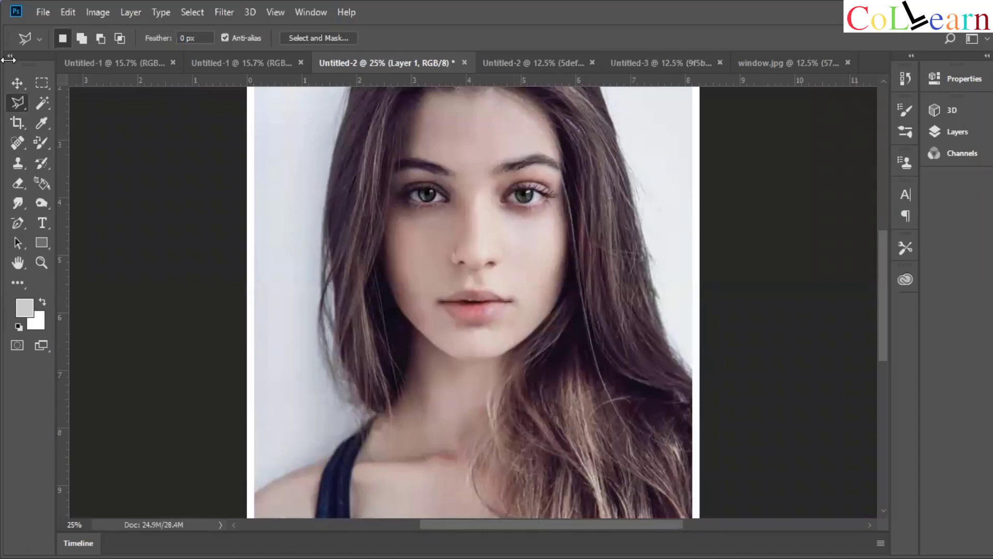
{"action": "left_click", "coordinate": [16, 86]}
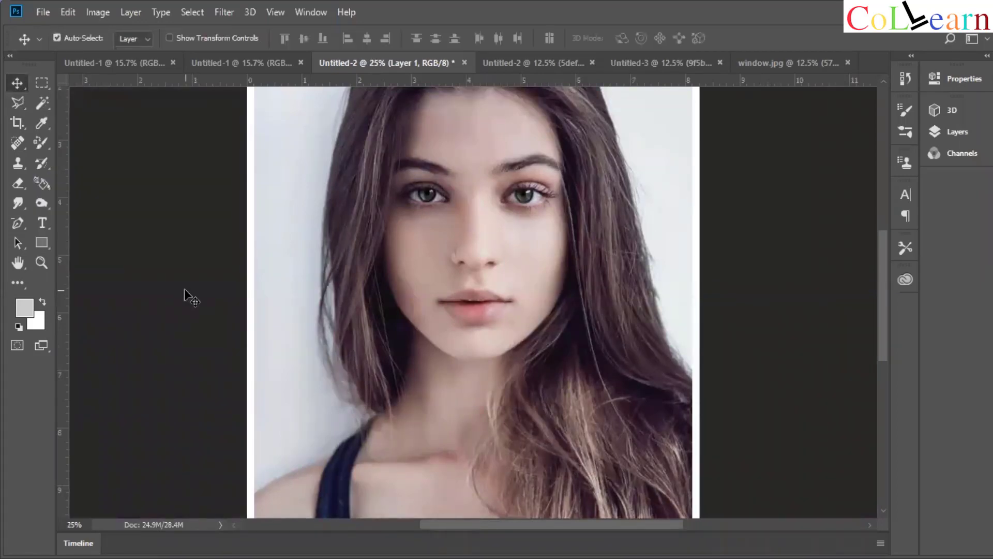
{"action": "left_click", "coordinate": [955, 131]}
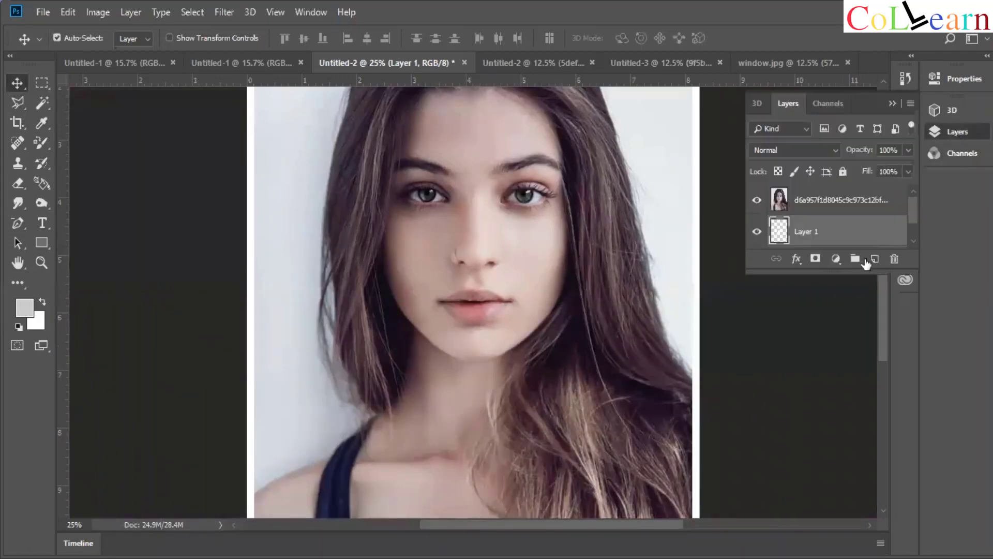
{"action": "left_click", "coordinate": [758, 232]}
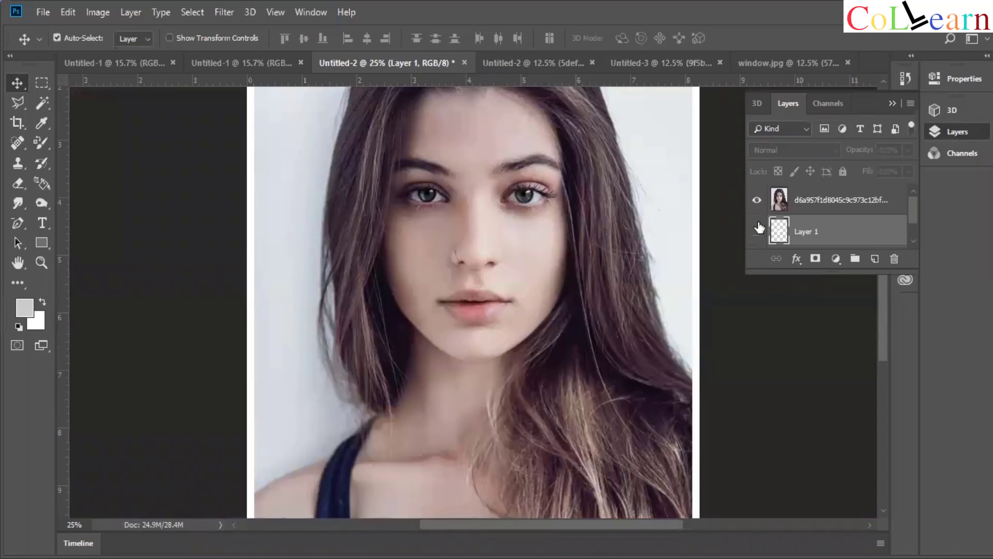
{"action": "left_click", "coordinate": [758, 228]}
{"action": "left_click_drag", "start_coordinate": [859, 227], "coordinate": [822, 224]}
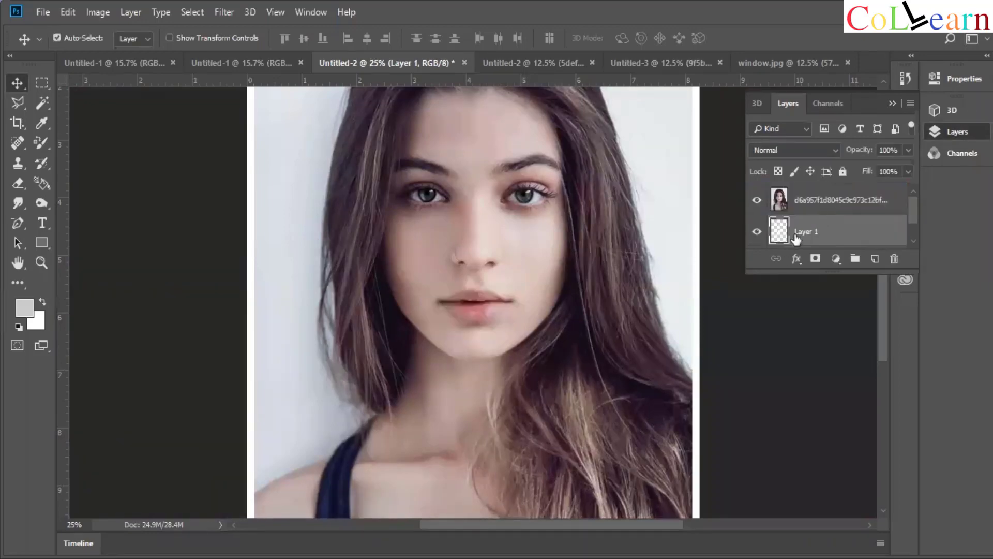
{"action": "left_click", "coordinate": [821, 207]}
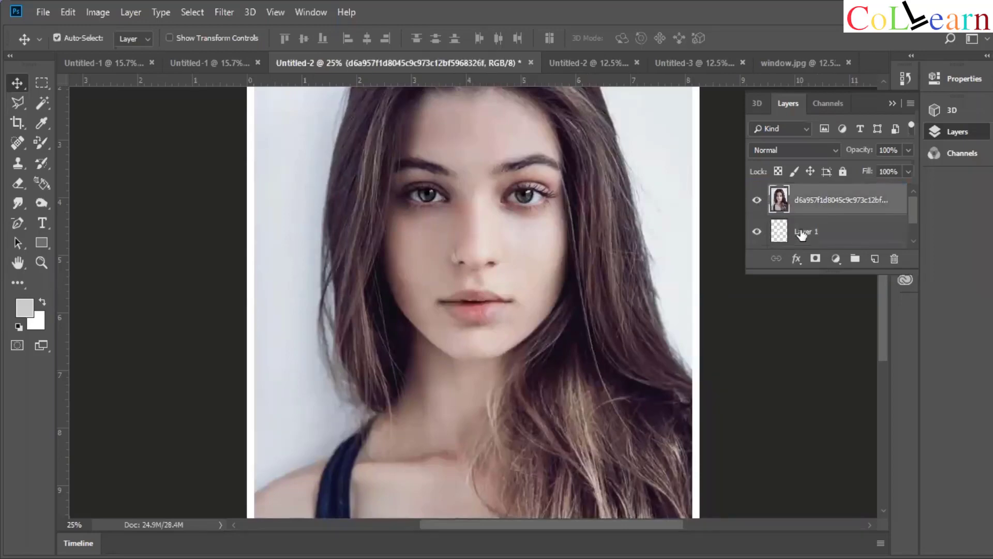
{"action": "left_click", "coordinate": [771, 234]}
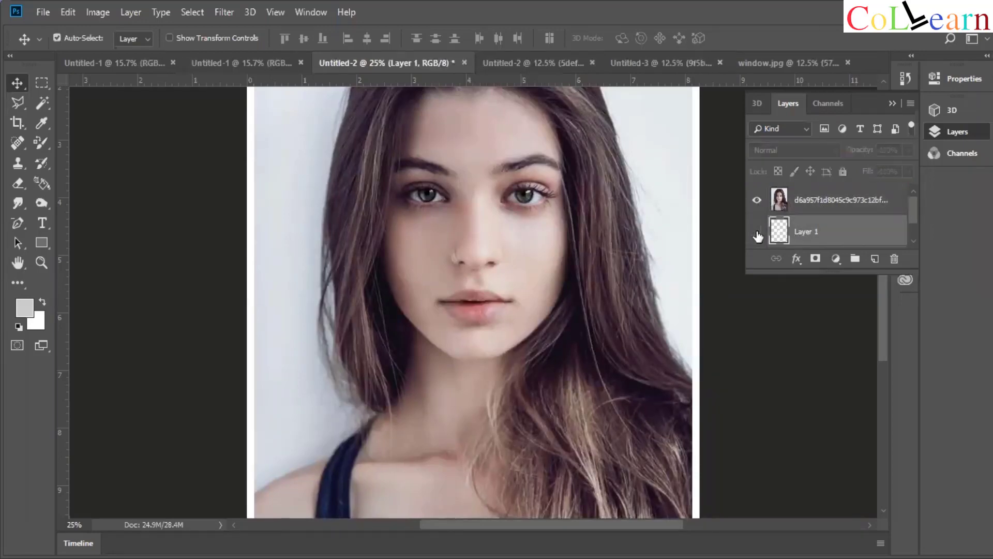
{"action": "left_click", "coordinate": [757, 233]}
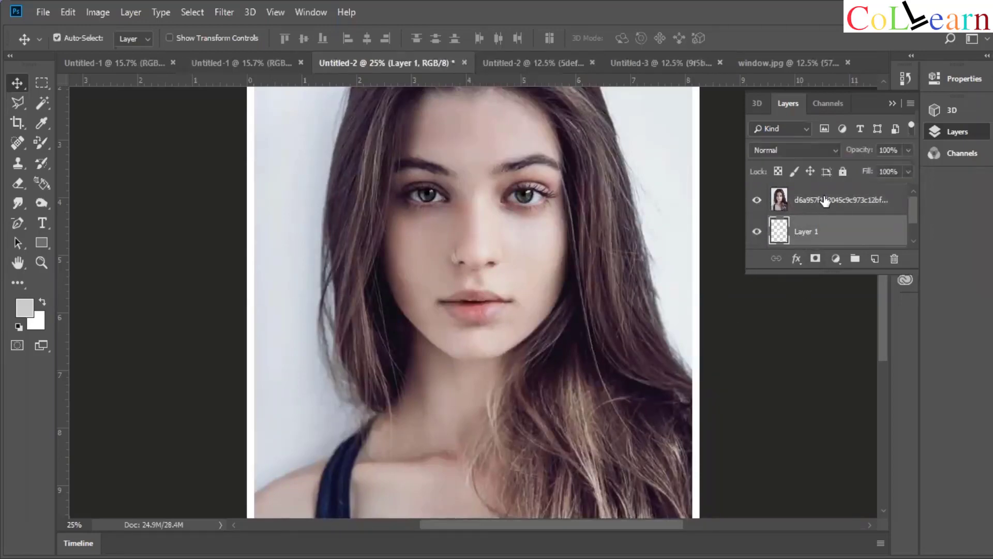
Select the warped mouth layer, Layer 1, compare it hidden and shown once more, and delete it.
{"action": "left_click", "coordinate": [812, 208]}
{"action": "left_click", "coordinate": [824, 231]}
{"action": "left_click", "coordinate": [756, 232]}
{"action": "left_click", "coordinate": [756, 232]}
{"action": "left_click", "coordinate": [895, 259]}
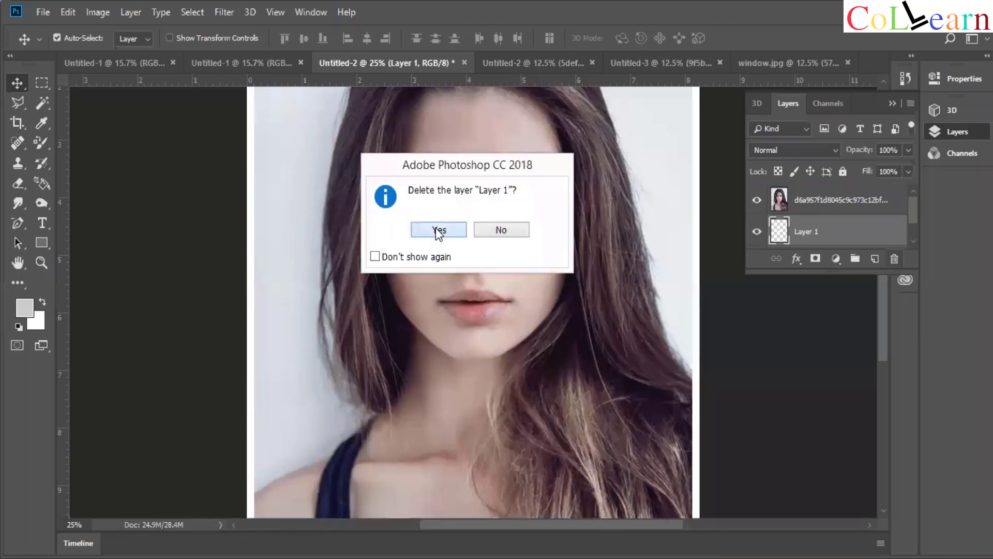
{"action": "left_click", "coordinate": [438, 230]}
Outline the mouth and a margin of surrounding skin with a closed Polygonal Lasso selection while the Background layer is active.
{"action": "key", "text": "ctrl+plus"}
{"action": "key", "text": "ctrl+plus"}
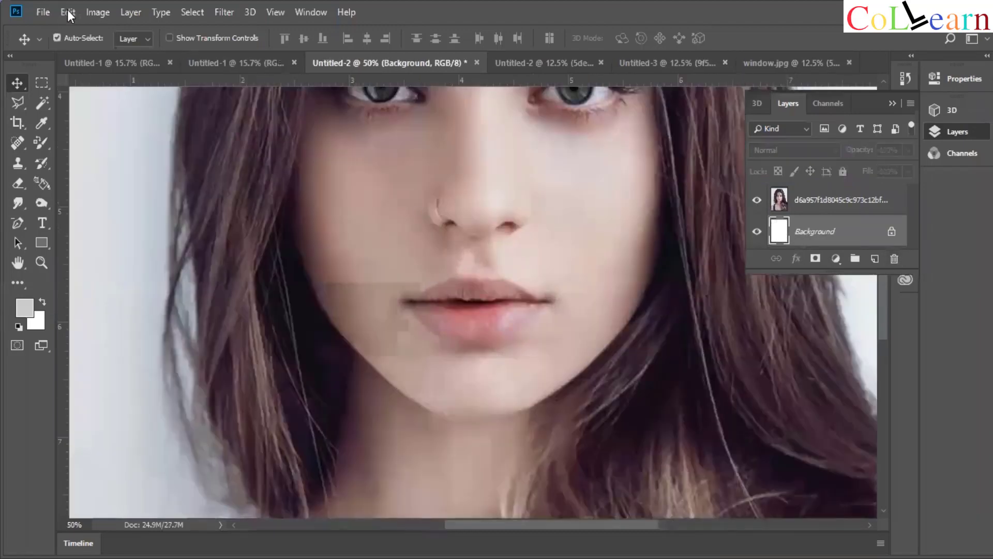
{"action": "left_click", "coordinate": [68, 11]}
{"action": "left_click", "coordinate": [67, 11]}
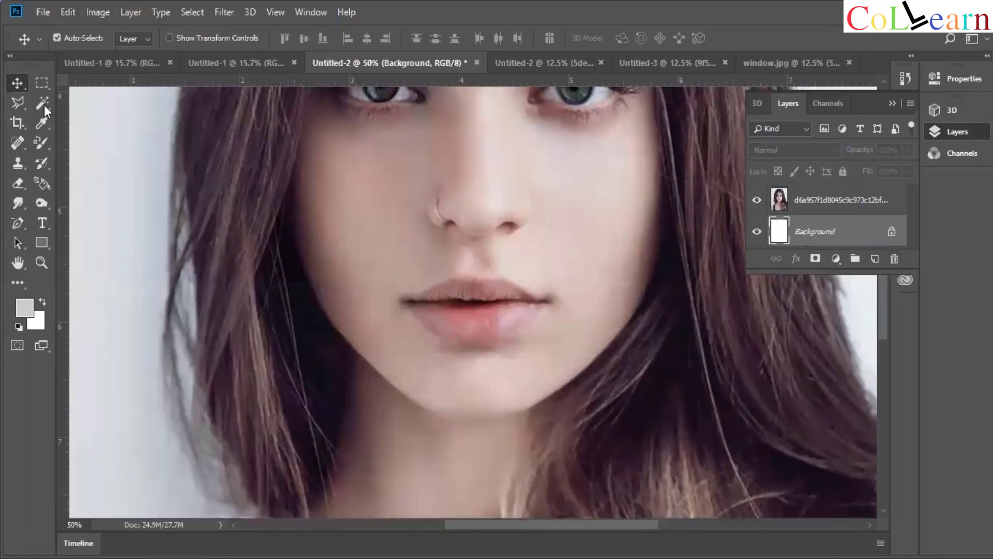
{"action": "left_click", "coordinate": [15, 103]}
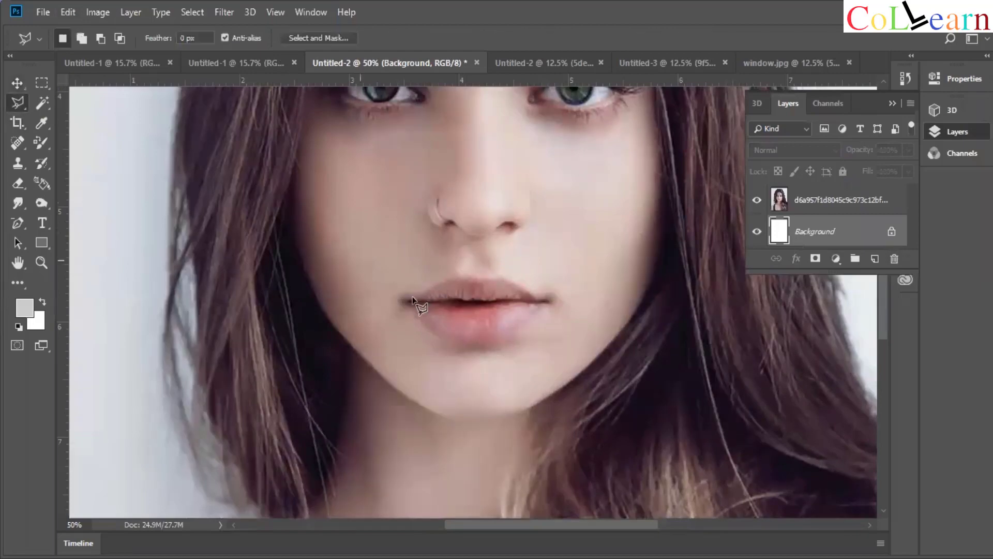
{"action": "left_click", "coordinate": [381, 294]}
{"action": "left_click", "coordinate": [490, 261]}
{"action": "left_click", "coordinate": [528, 270]}
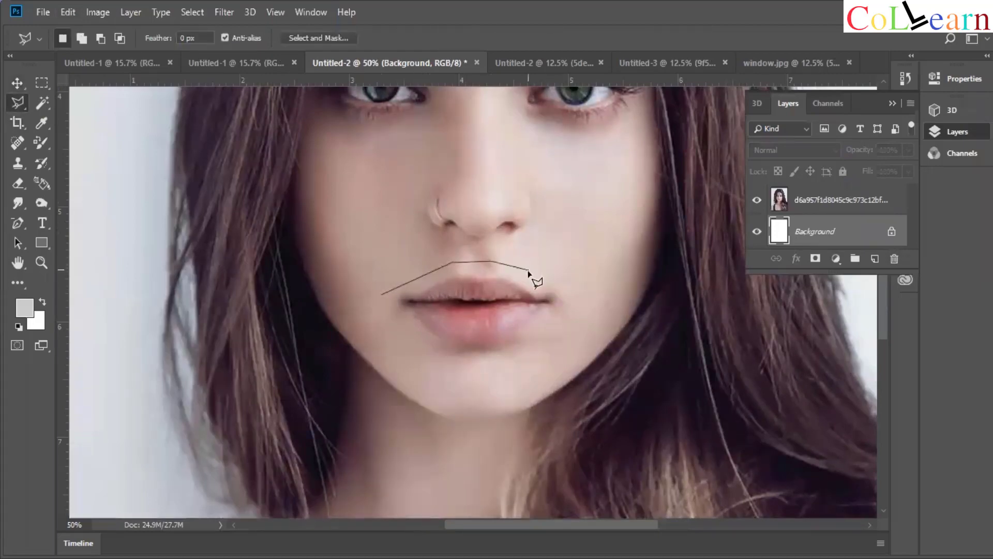
{"action": "left_click", "coordinate": [569, 287]}
{"action": "left_click", "coordinate": [518, 377]}
{"action": "left_click", "coordinate": [469, 368]}
{"action": "left_click", "coordinate": [424, 363]}
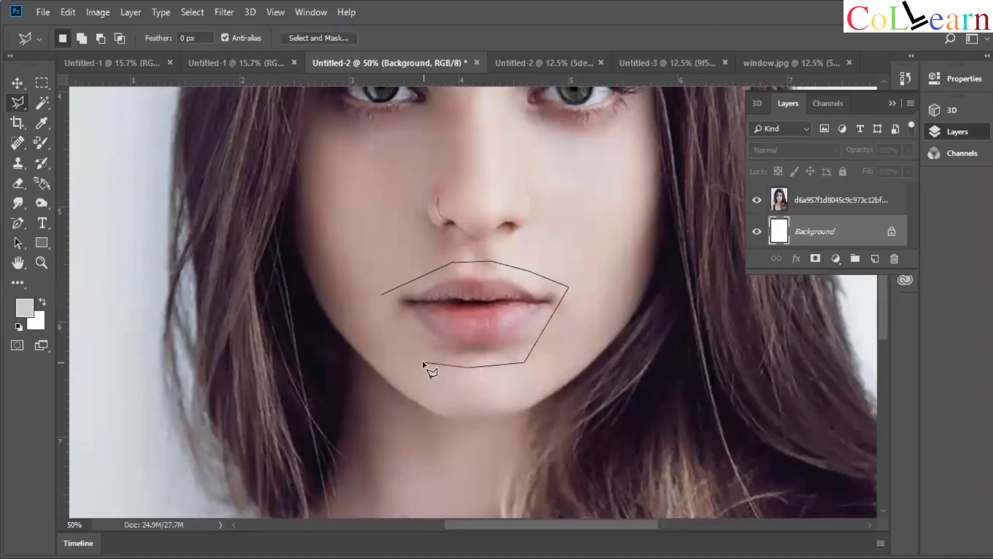
{"action": "left_click", "coordinate": [396, 334]}
{"action": "left_click", "coordinate": [383, 296]}
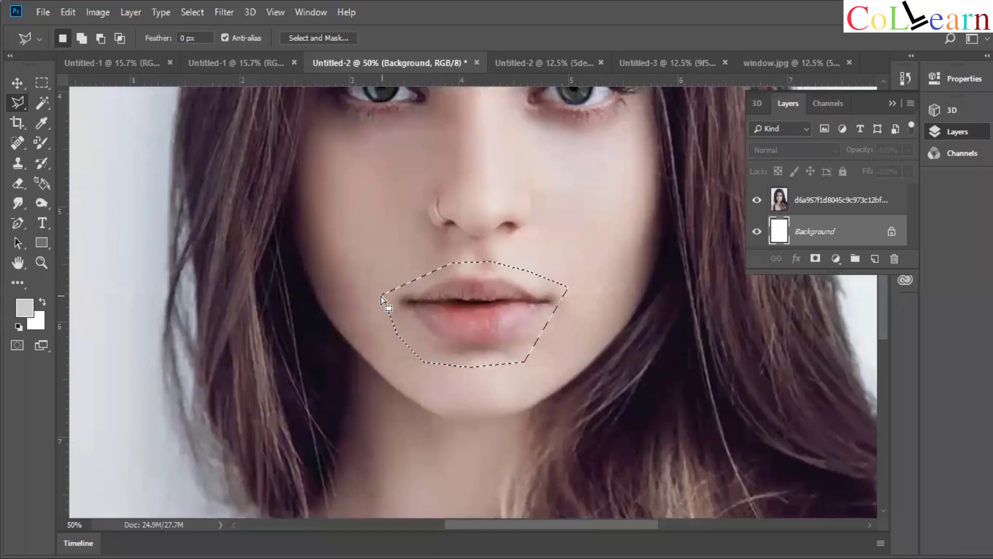
Copy the selected mouth area from the Background, paste it as a new layer, and check that layer hidden and shown.
{"action": "left_click", "coordinate": [69, 12]}
{"action": "left_click", "coordinate": [119, 110]}
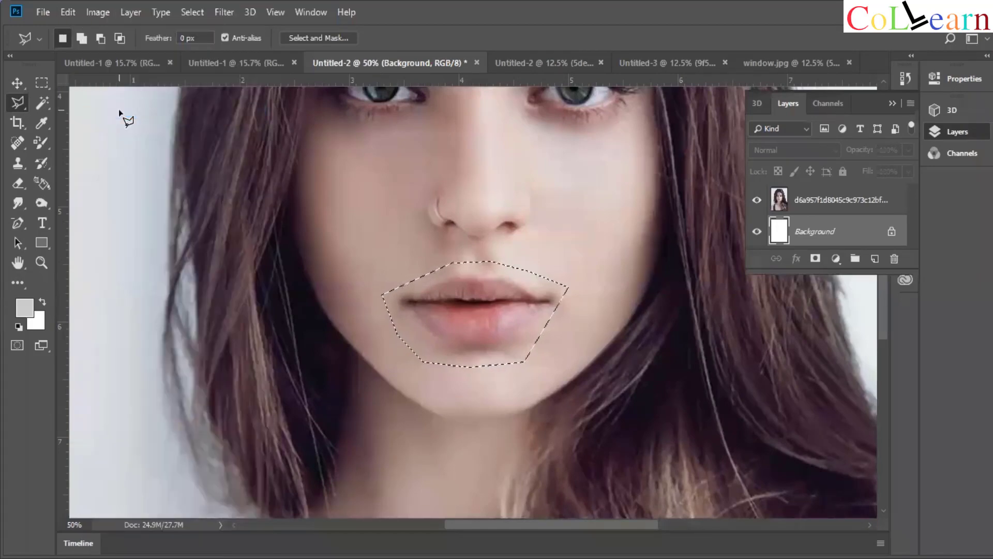
{"action": "left_click", "coordinate": [67, 9]}
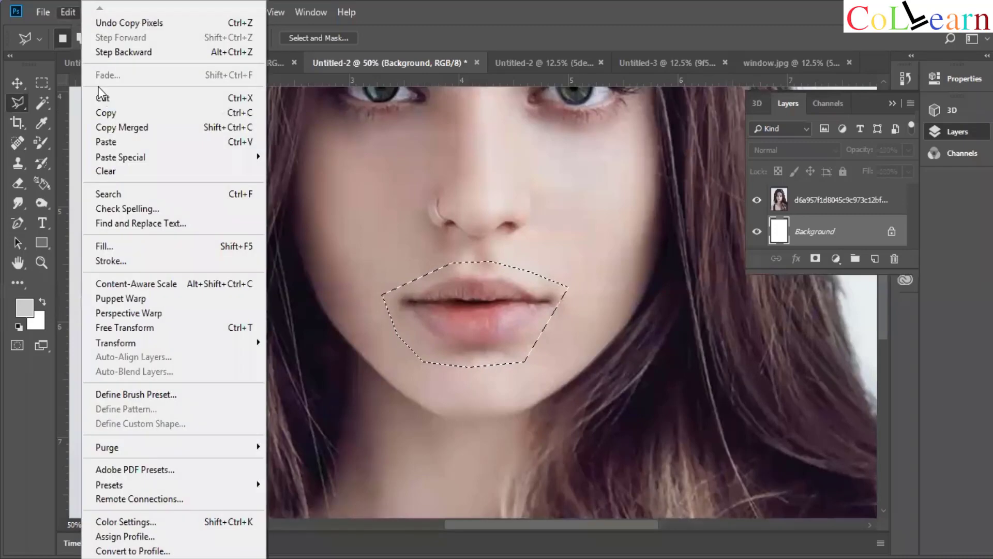
{"action": "left_click", "coordinate": [108, 141]}
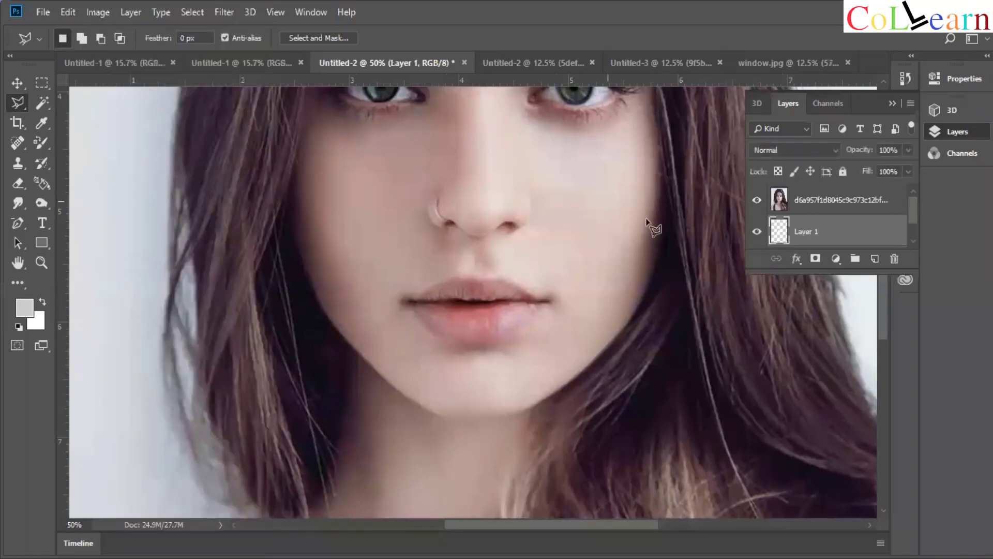
{"action": "left_click", "coordinate": [758, 232]}
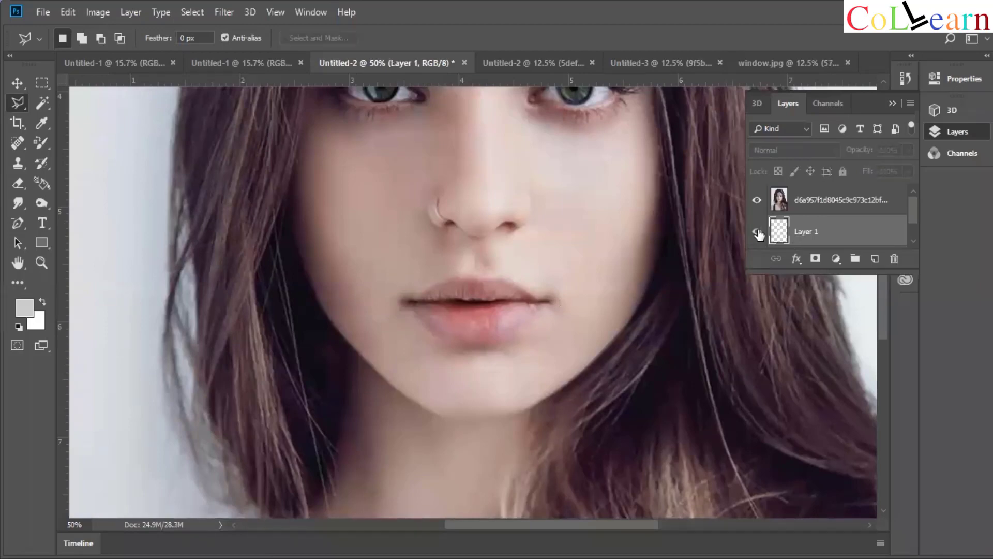
{"action": "left_click", "coordinate": [757, 232]}
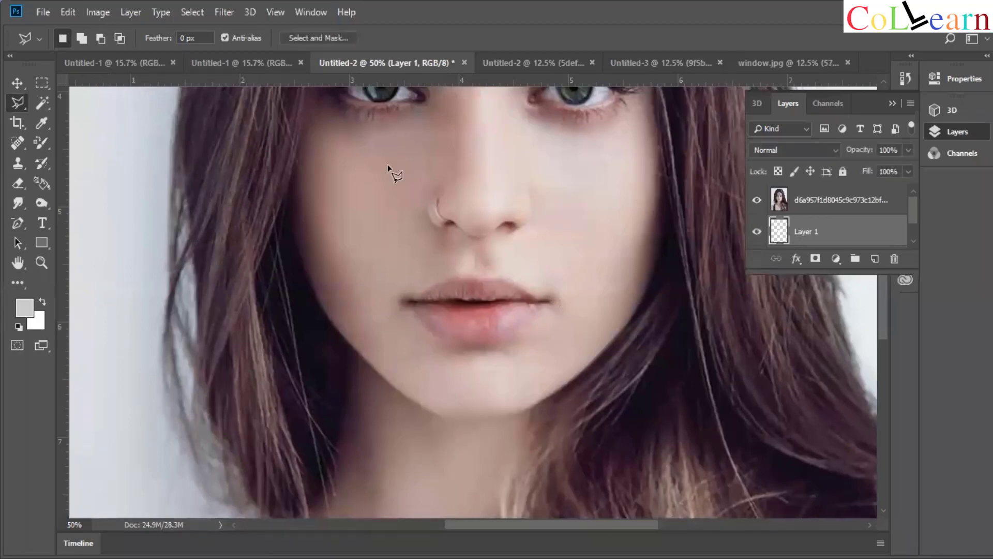
Start Puppet Warp on the pasted mouth layer, Layer 1, and pin both mouth corners and the upper lip's edge.
{"action": "left_click", "coordinate": [104, 10]}
{"action": "mouse_move", "coordinate": [142, 155]}
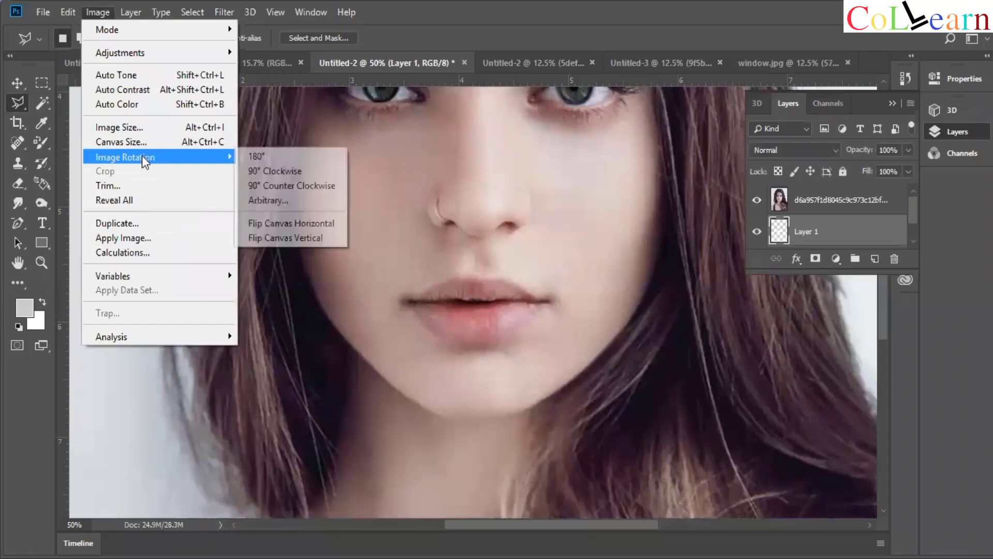
{"action": "mouse_move", "coordinate": [68, 12]}
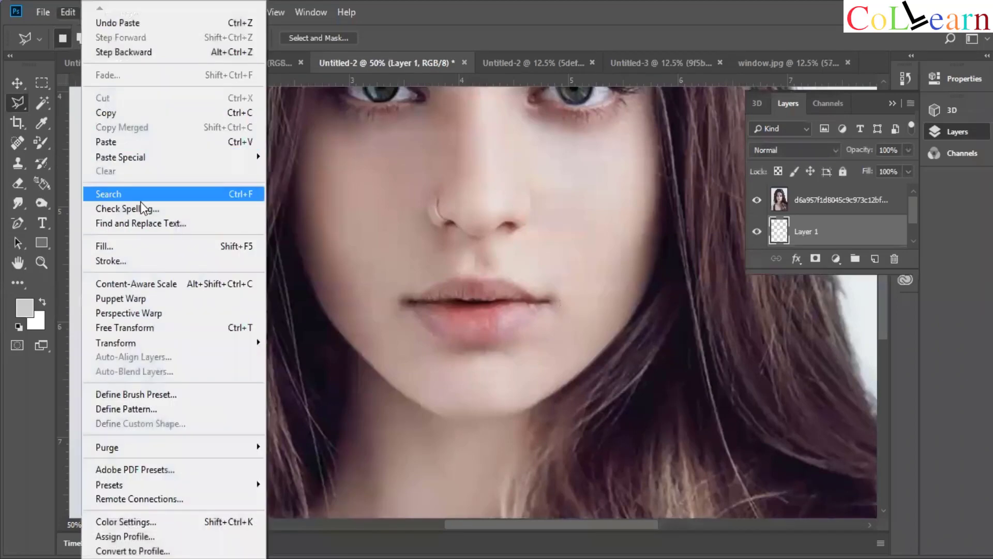
{"action": "left_click", "coordinate": [155, 298]}
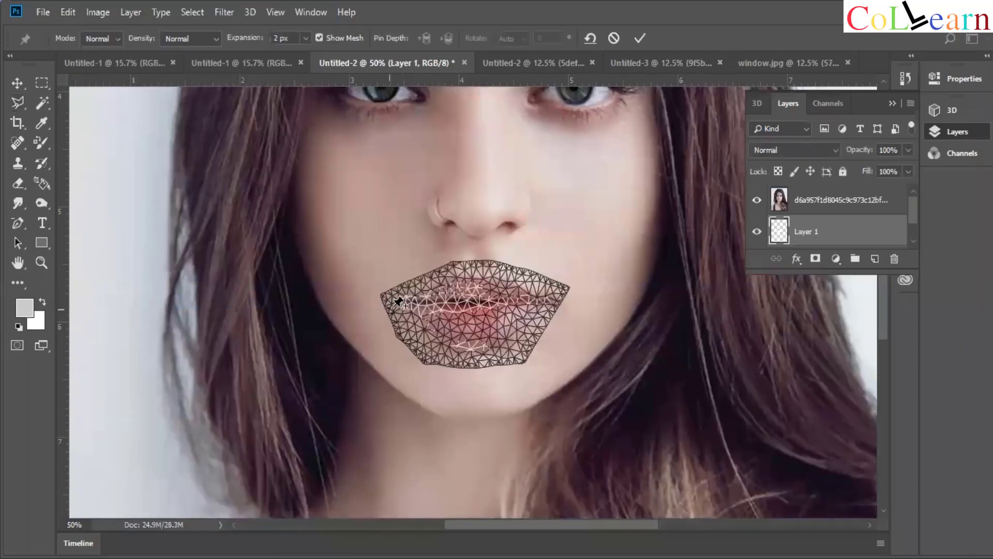
{"action": "key", "text": "ctrl+plus"}
{"action": "key", "text": "ctrl+plus"}
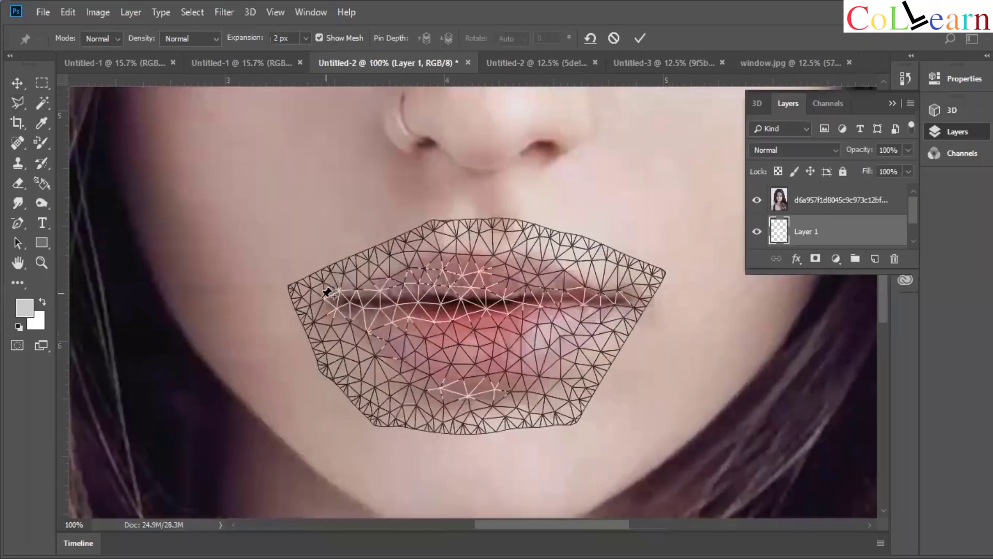
{"action": "left_click", "coordinate": [322, 297]}
{"action": "left_click", "coordinate": [388, 272]}
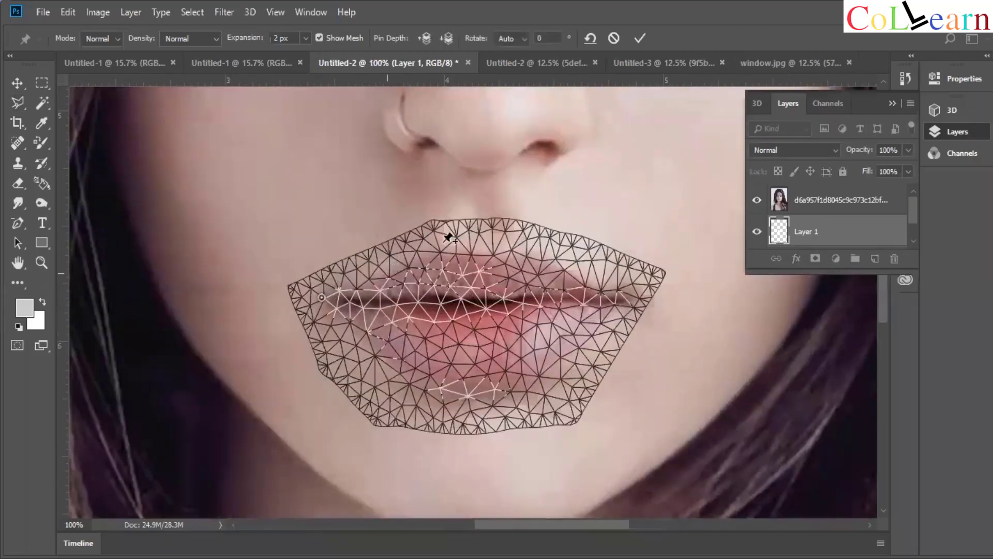
{"action": "left_click", "coordinate": [439, 250]}
{"action": "left_click", "coordinate": [488, 257]}
{"action": "left_click", "coordinate": [531, 254]}
{"action": "left_click", "coordinate": [569, 278]}
{"action": "left_click", "coordinate": [643, 293]}
Add Puppet Warp pins around the lower lip's edge, completing the ring of pins around the mouth.
{"action": "left_click", "coordinate": [581, 352]}
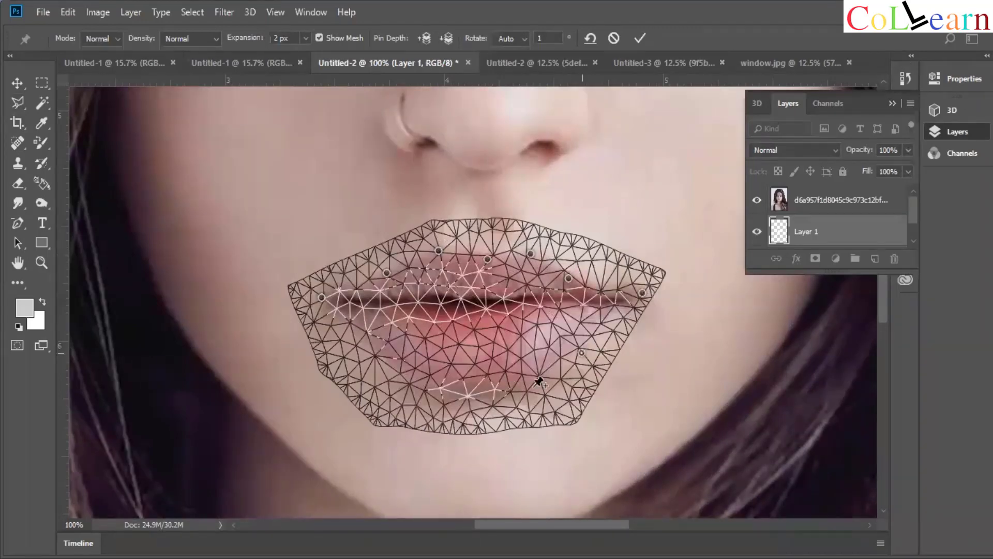
{"action": "left_click", "coordinate": [493, 398]}
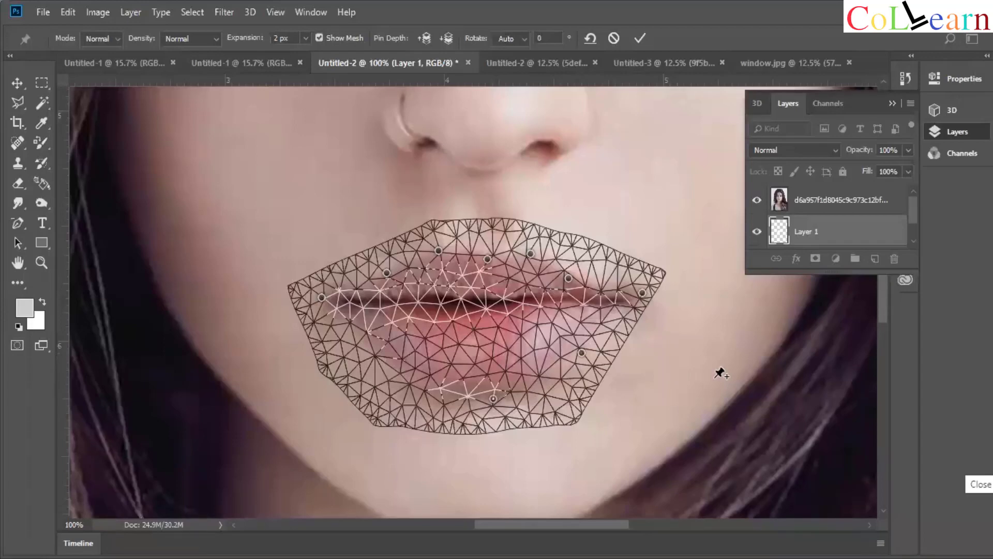
{"action": "left_click", "coordinate": [415, 390]}
{"action": "left_click", "coordinate": [376, 356]}
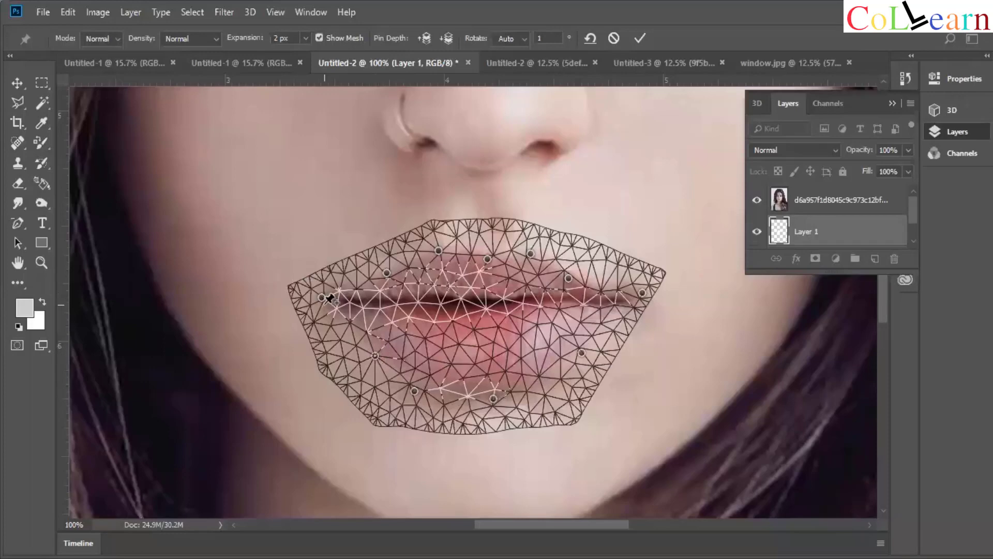
Warp both mouth corners slightly outward and raise the pins along the upper lip's edge.
{"action": "left_click_drag", "start_coordinate": [321, 298], "coordinate": [304, 303]}
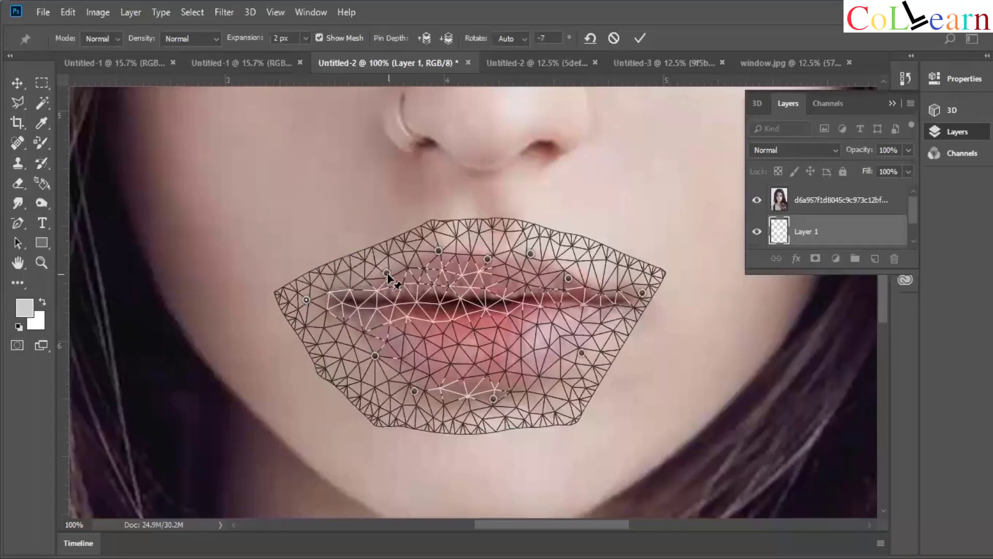
{"action": "left_click_drag", "start_coordinate": [388, 275], "coordinate": [532, 246]}
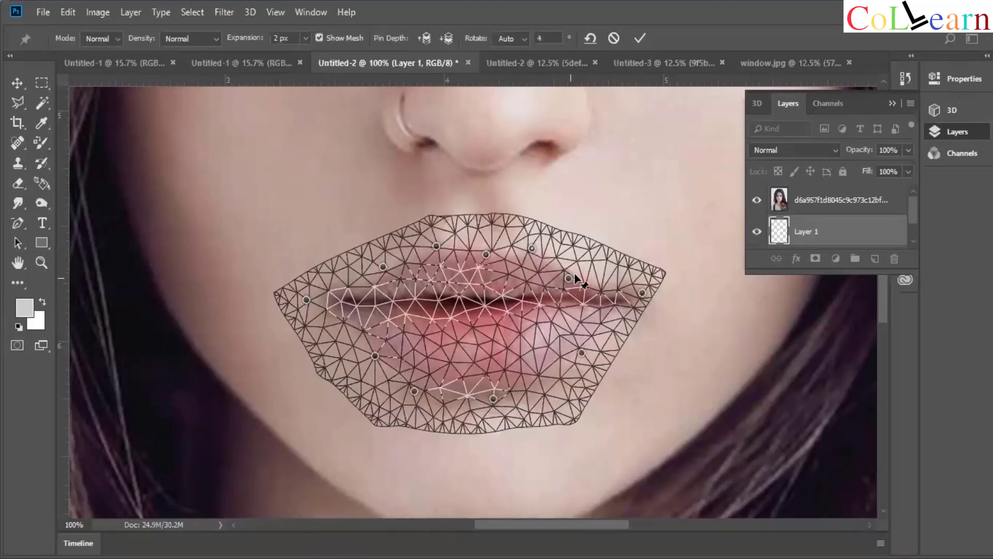
{"action": "left_click_drag", "start_coordinate": [574, 272], "coordinate": [575, 273]}
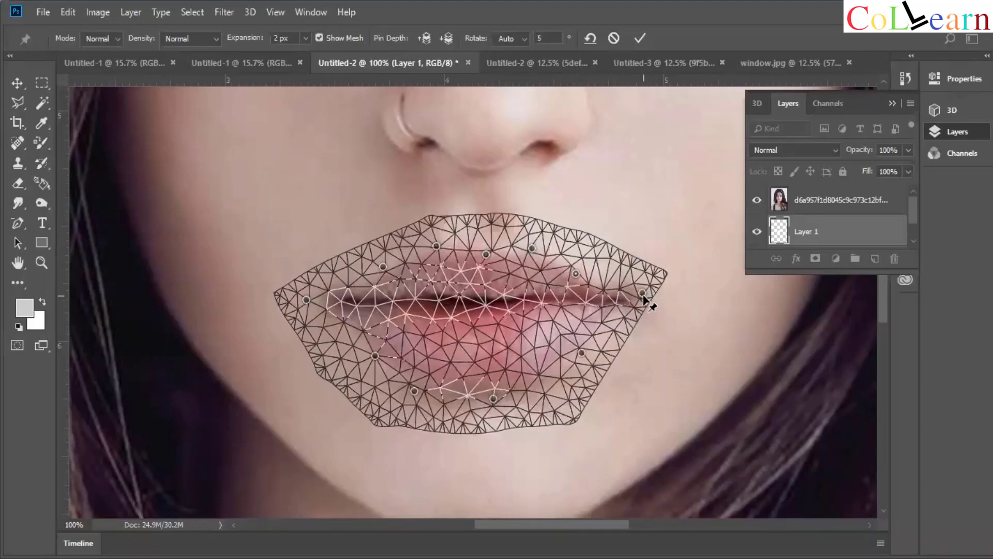
{"action": "left_click_drag", "start_coordinate": [643, 294], "coordinate": [653, 295]}
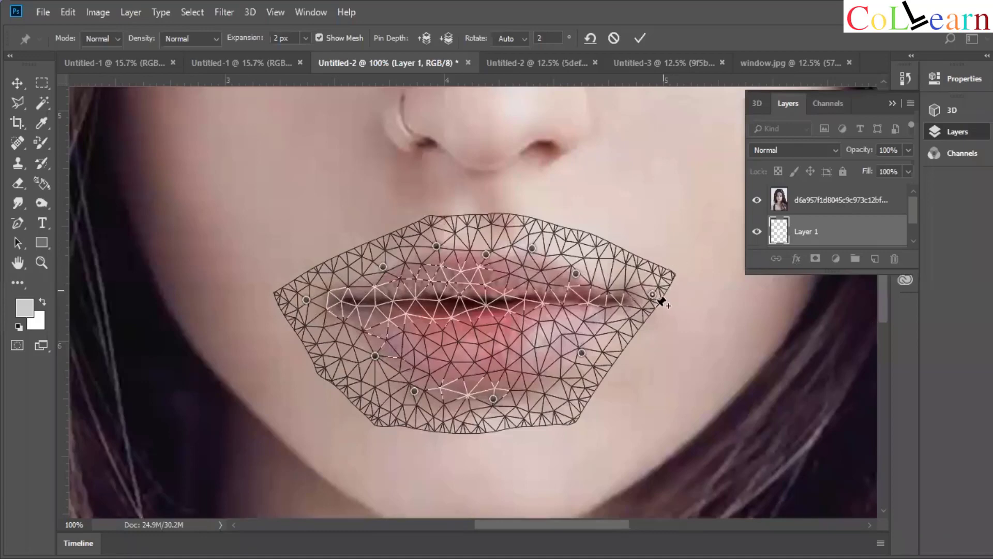
{"action": "left_click_drag", "start_coordinate": [660, 293], "coordinate": [661, 293]}
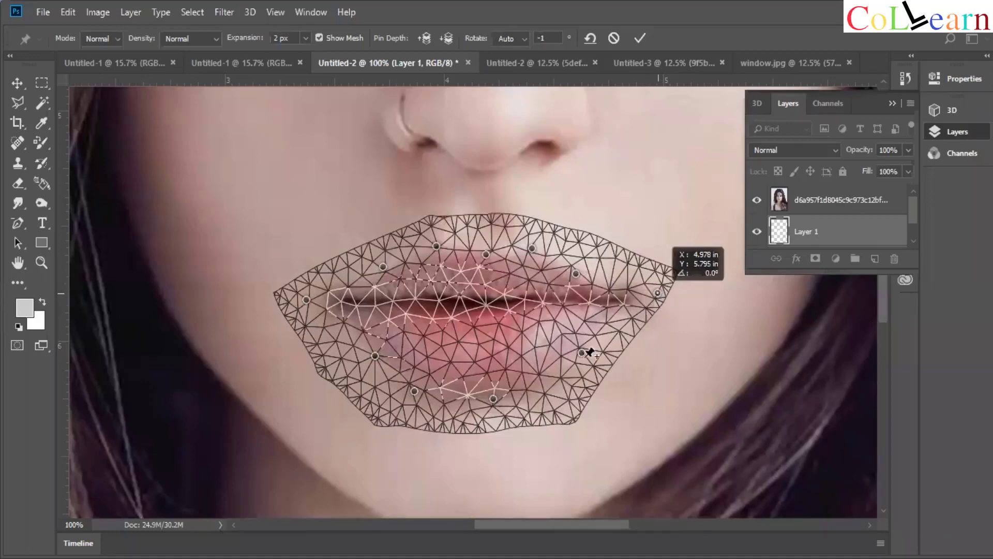
Warp the lower lip's pins slightly downward and outward for a fuller lip, and apply the Puppet Warp.
{"action": "left_click_drag", "start_coordinate": [583, 354], "coordinate": [497, 407]}
{"action": "left_click_drag", "start_coordinate": [414, 392], "coordinate": [412, 398]}
{"action": "left_click_drag", "start_coordinate": [373, 356], "coordinate": [365, 356]}
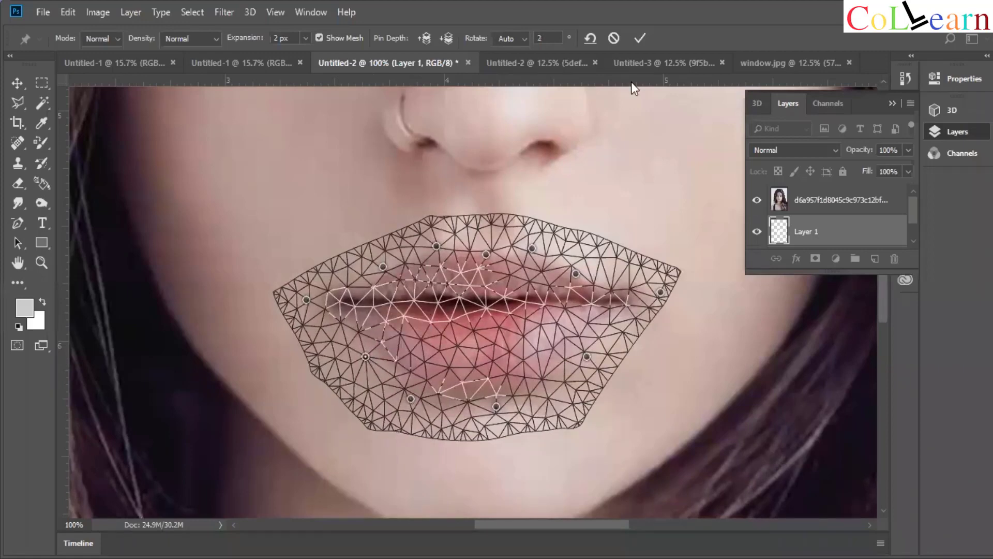
{"action": "key", "text": "Return"}
Try moving Layer 1 above the placed portrait layer, and undo that reordering.
{"action": "left_click_drag", "start_coordinate": [864, 232], "coordinate": [864, 199]}
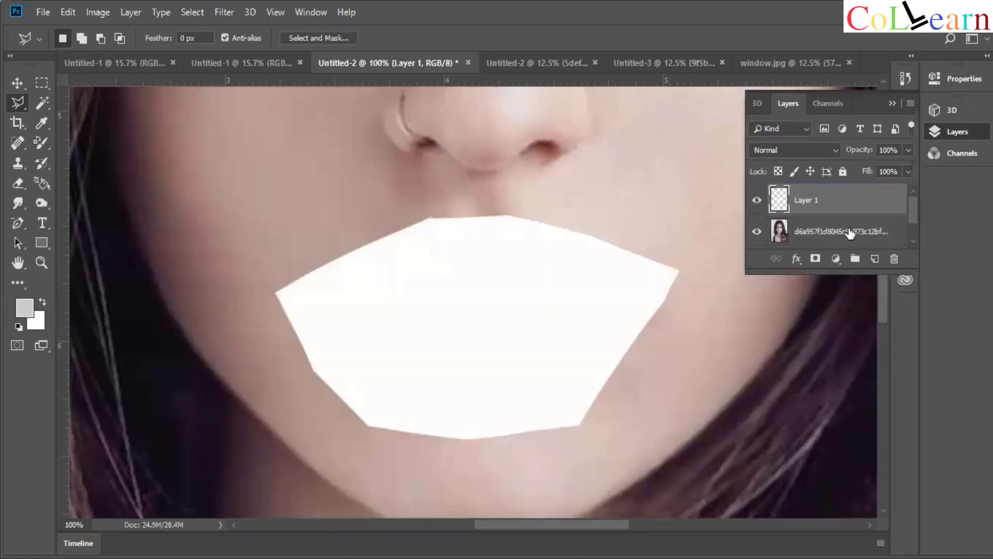
{"action": "scroll", "coordinate": [914, 219], "scroll_direction": "down", "scroll_amount": 1}
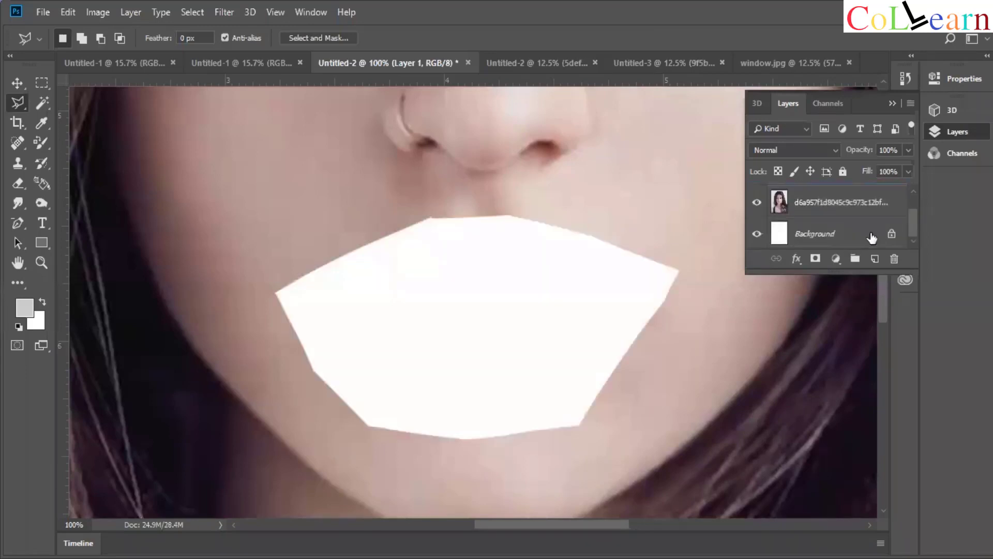
{"action": "key", "text": "ctrl+z"}
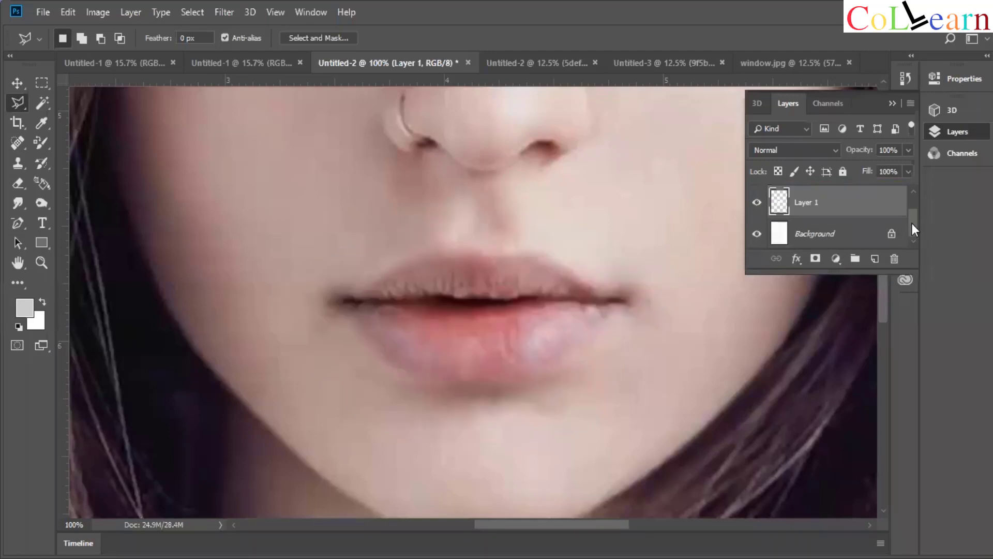
{"action": "left_click_drag", "start_coordinate": [914, 223], "coordinate": [914, 210]}
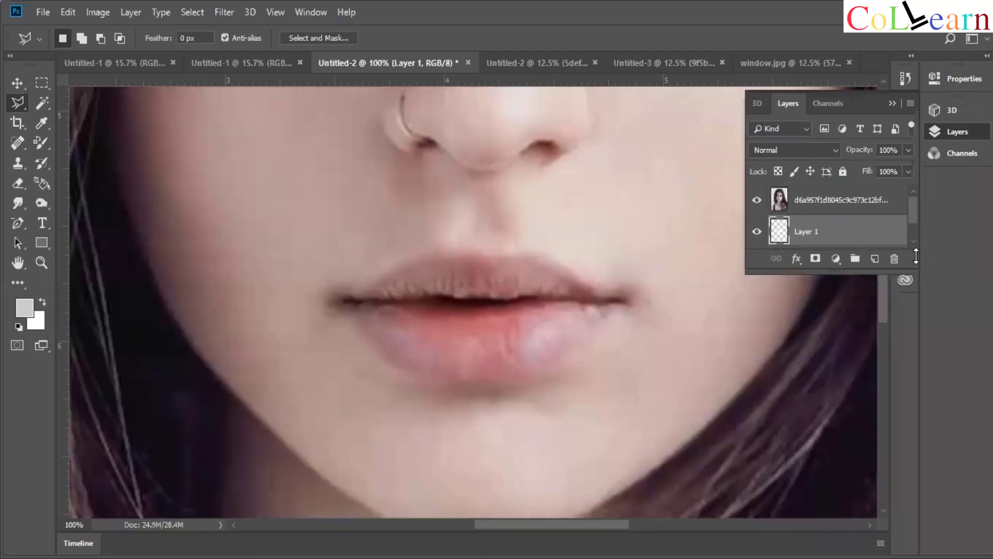
Select the locked Background layer and unlock it into a regular layer.
{"action": "scroll", "coordinate": [900, 243], "scroll_direction": "down", "scroll_amount": 1}
{"action": "left_click", "coordinate": [852, 244]}
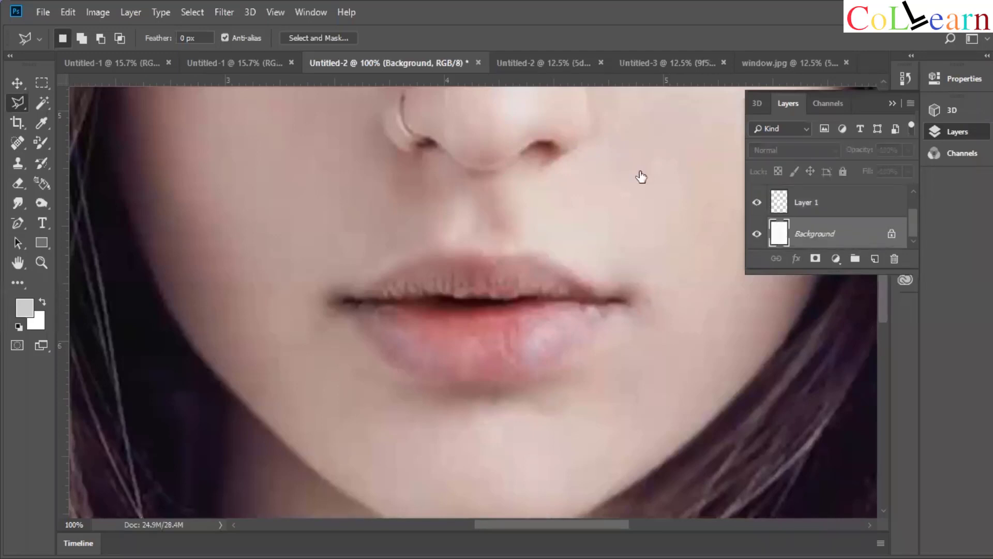
{"action": "left_click", "coordinate": [891, 234]}
Select the warped mouth layer, Layer 1, and delete it with confirmation.
{"action": "scroll", "coordinate": [911, 209], "scroll_direction": "up", "scroll_amount": 1}
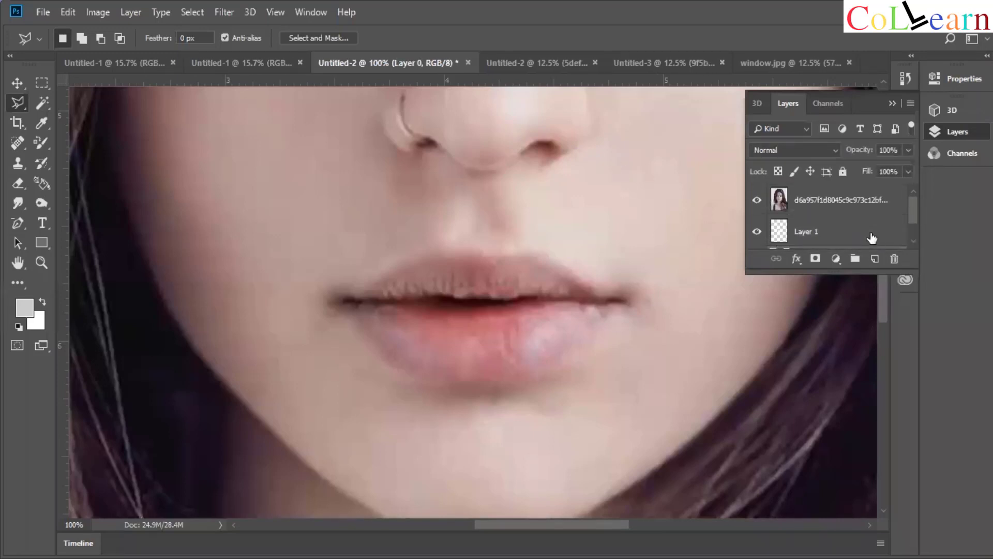
{"action": "left_click", "coordinate": [873, 237]}
{"action": "left_click", "coordinate": [895, 258]}
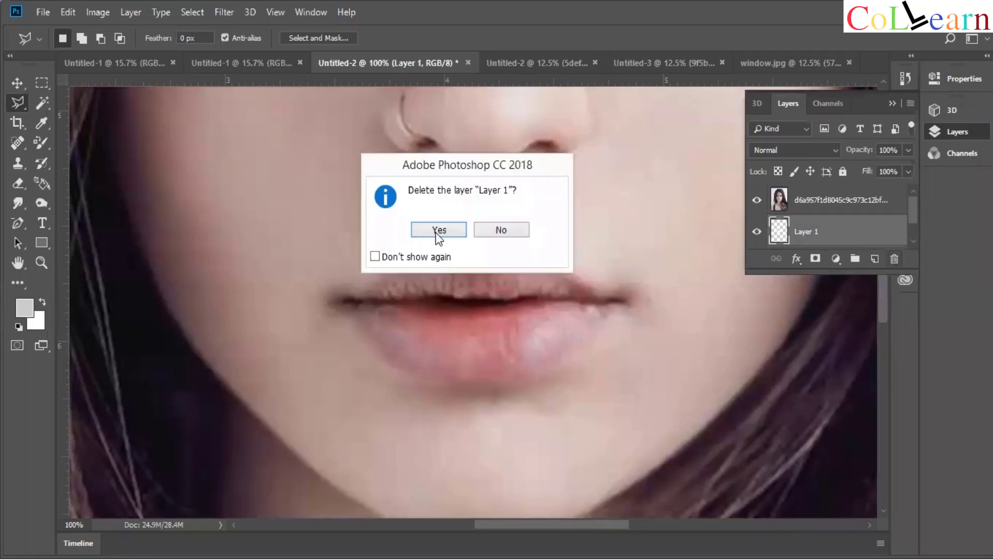
{"action": "left_click", "coordinate": [439, 230]}
Select the placed portrait layer and outline the mouth with a margin of skin in a closed Polygonal Lasso selection.
{"action": "left_click", "coordinate": [879, 207]}
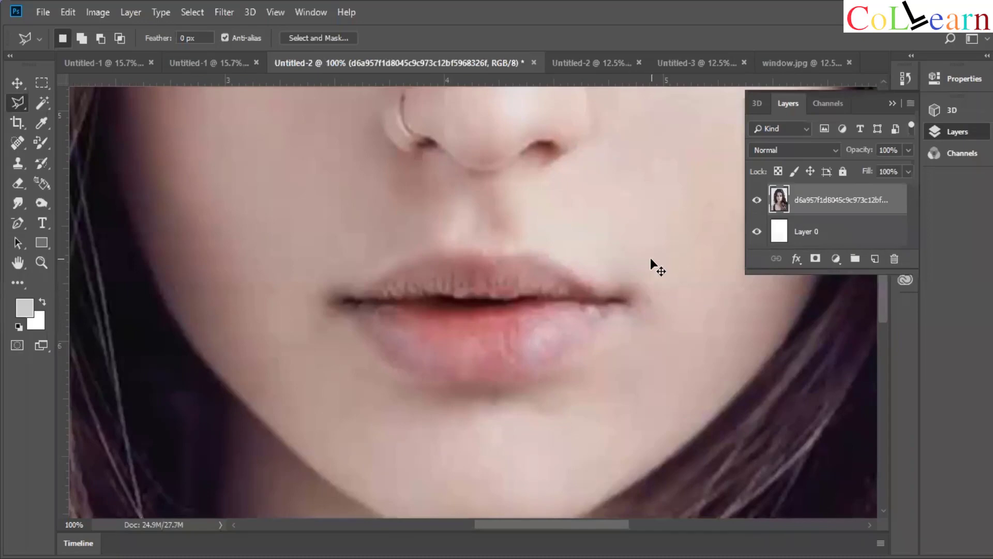
{"action": "key", "text": "ctrl+minus"}
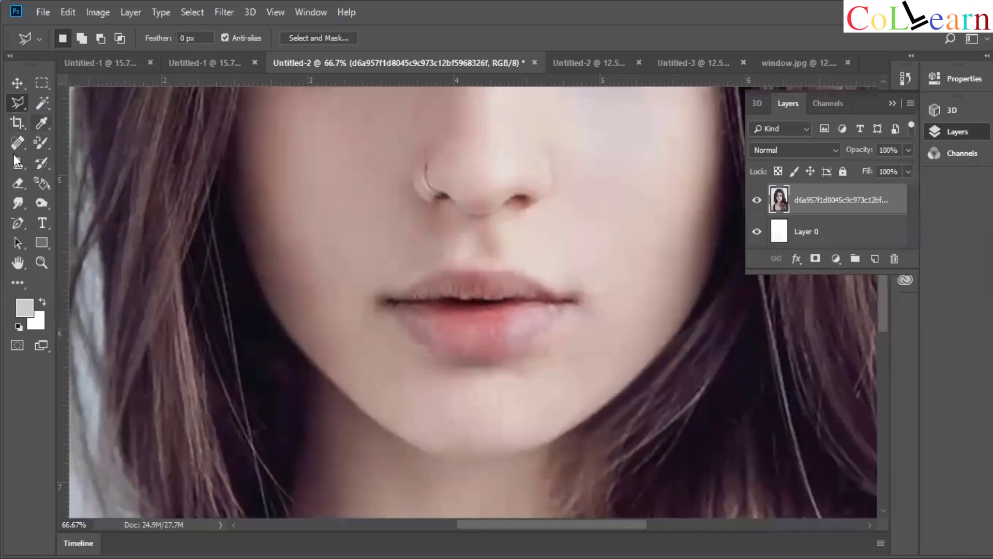
{"action": "left_click", "coordinate": [18, 103]}
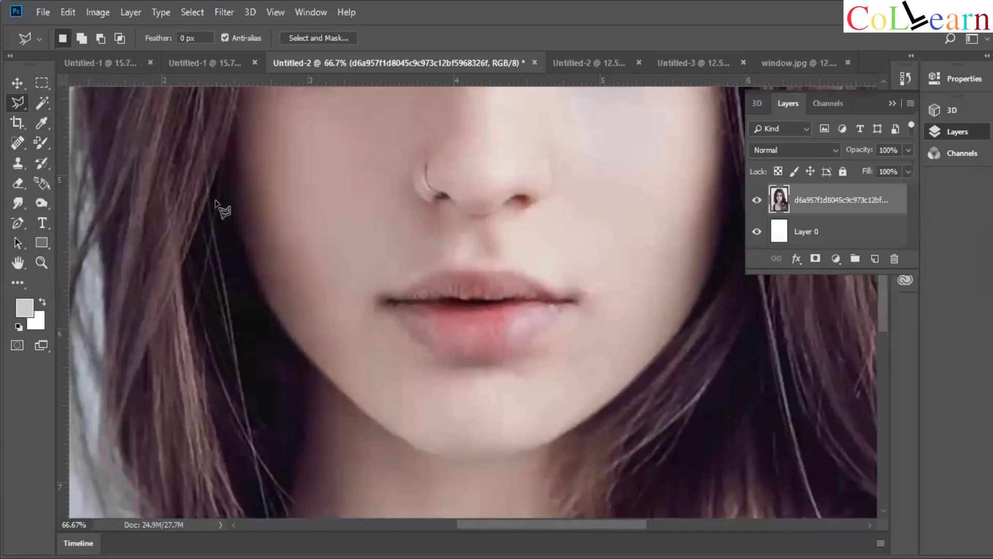
{"action": "left_click", "coordinate": [358, 296]}
{"action": "left_click", "coordinate": [409, 261]}
{"action": "left_click", "coordinate": [449, 252]}
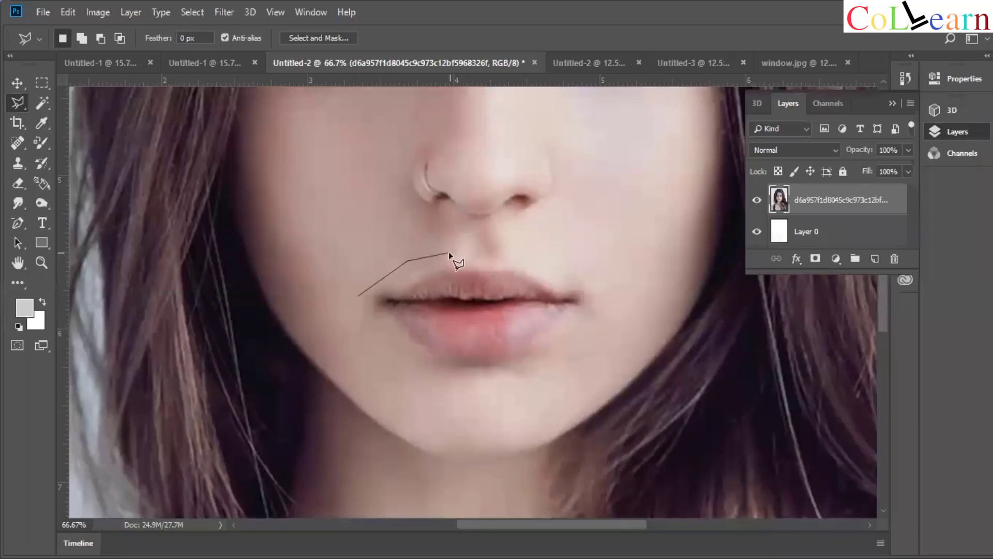
{"action": "left_click", "coordinate": [503, 257]}
{"action": "left_click", "coordinate": [553, 264]}
{"action": "left_click", "coordinate": [605, 286]}
{"action": "left_click", "coordinate": [611, 331]}
{"action": "left_click", "coordinate": [554, 369]}
{"action": "left_click", "coordinate": [497, 391]}
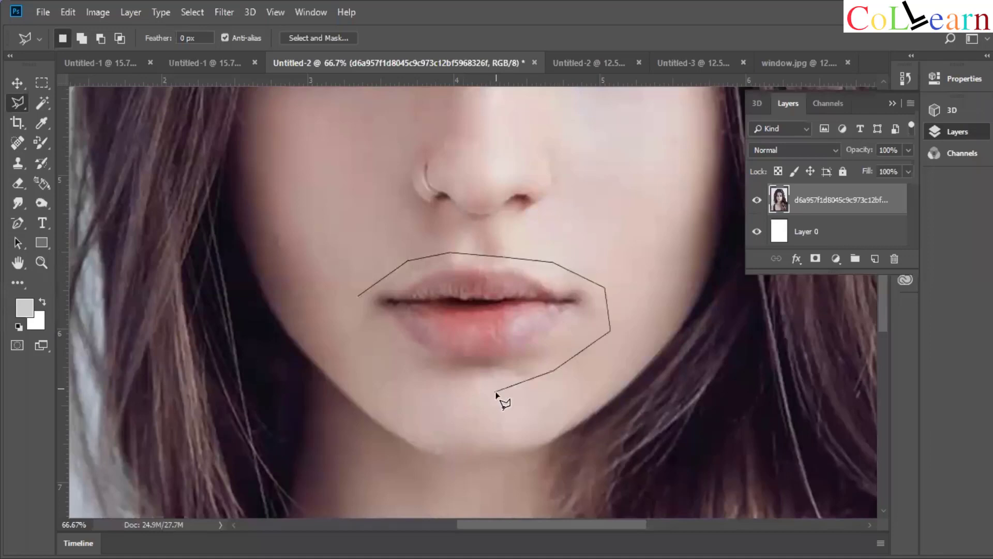
{"action": "left_click", "coordinate": [434, 388]}
{"action": "left_click", "coordinate": [384, 364]}
{"action": "left_click", "coordinate": [358, 297]}
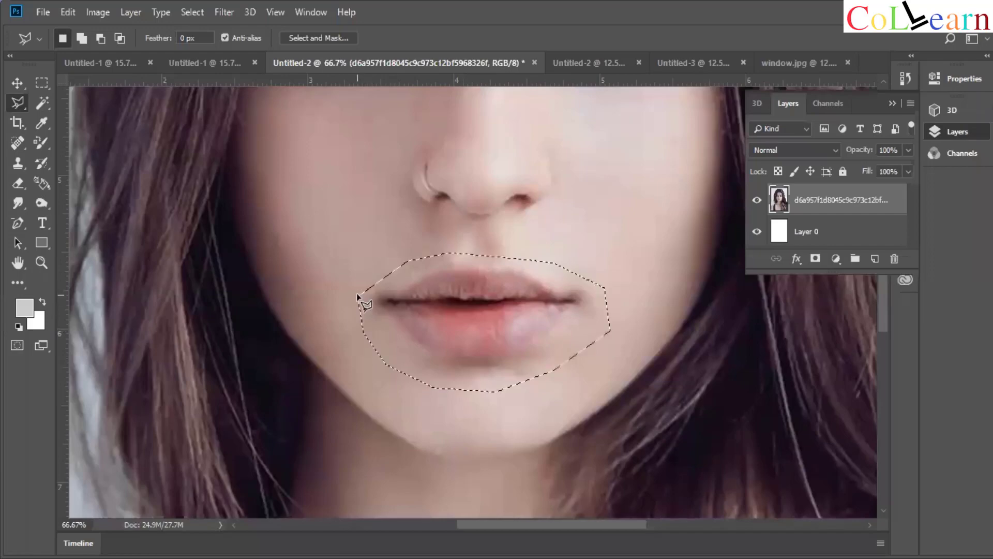
Copy the selected mouth area from the portrait layer and paste it as a new layer above it.
{"action": "left_click", "coordinate": [64, 11]}
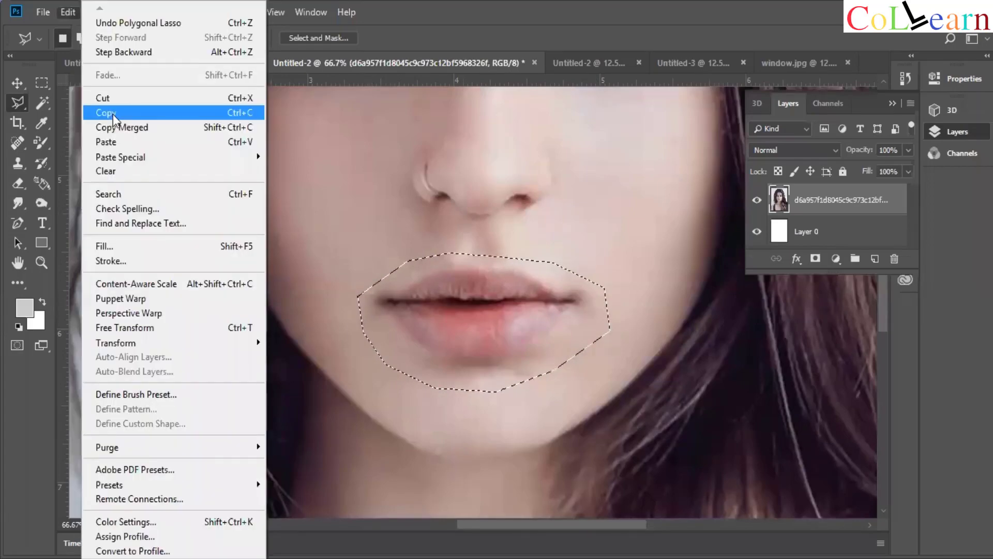
{"action": "left_click", "coordinate": [113, 113]}
{"action": "left_click", "coordinate": [67, 12]}
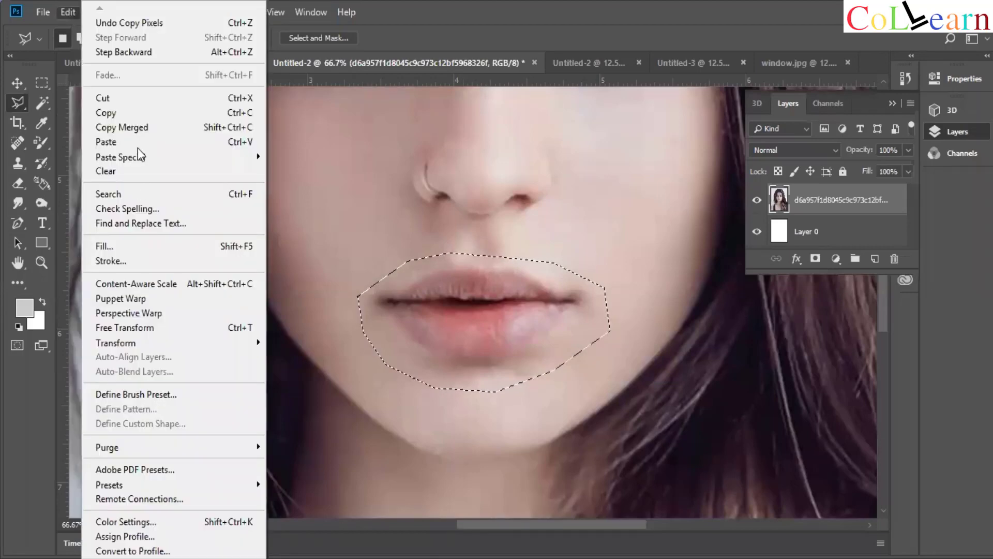
{"action": "key", "text": "ctrl+v"}
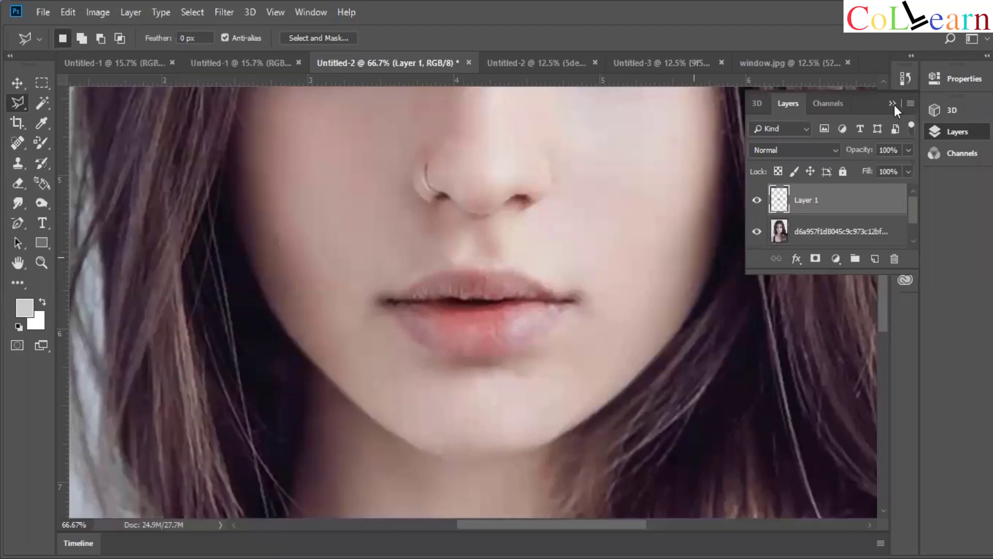
Start Puppet Warp on the new mouth layer and pin both mouth corners and the upper lip's edge.
{"action": "left_click", "coordinate": [70, 18]}
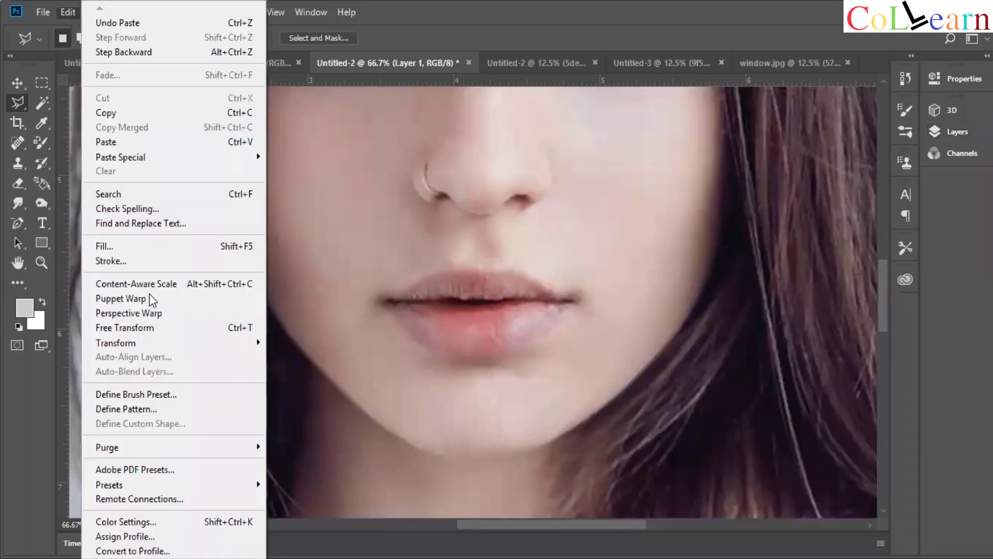
{"action": "left_click", "coordinate": [152, 299]}
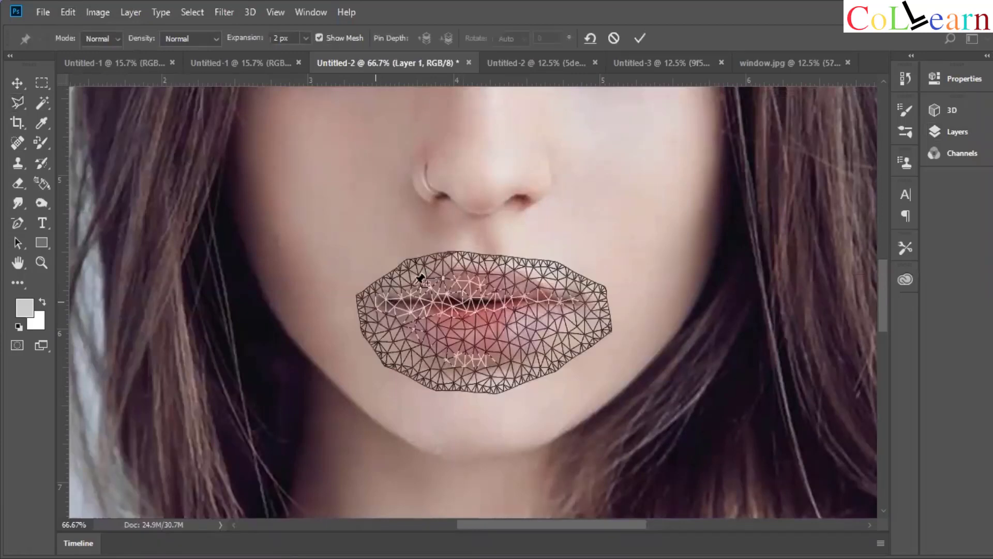
{"action": "left_click", "coordinate": [489, 267]}
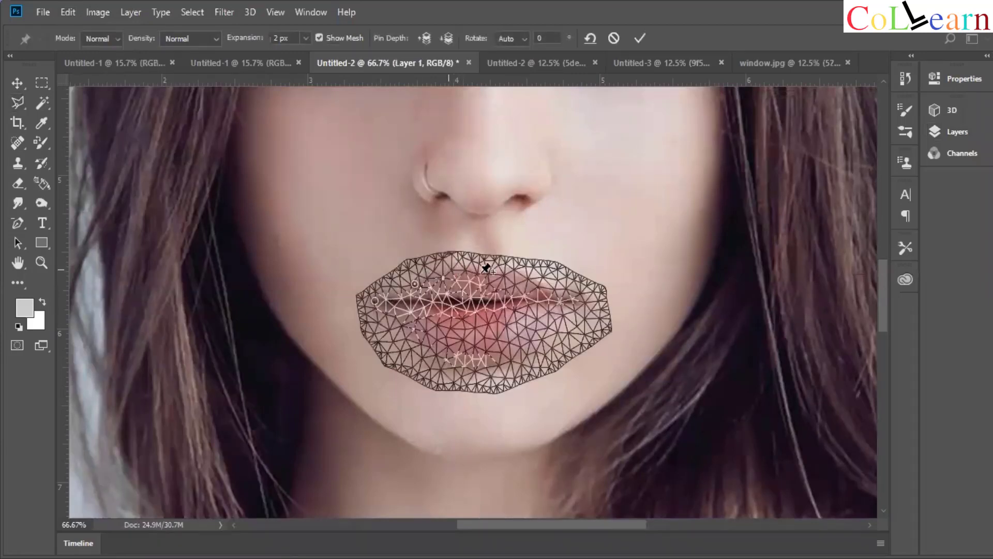
{"action": "left_click", "coordinate": [480, 274]}
{"action": "left_click", "coordinate": [509, 270]}
{"action": "left_click", "coordinate": [540, 285]}
{"action": "left_click", "coordinate": [583, 300]}
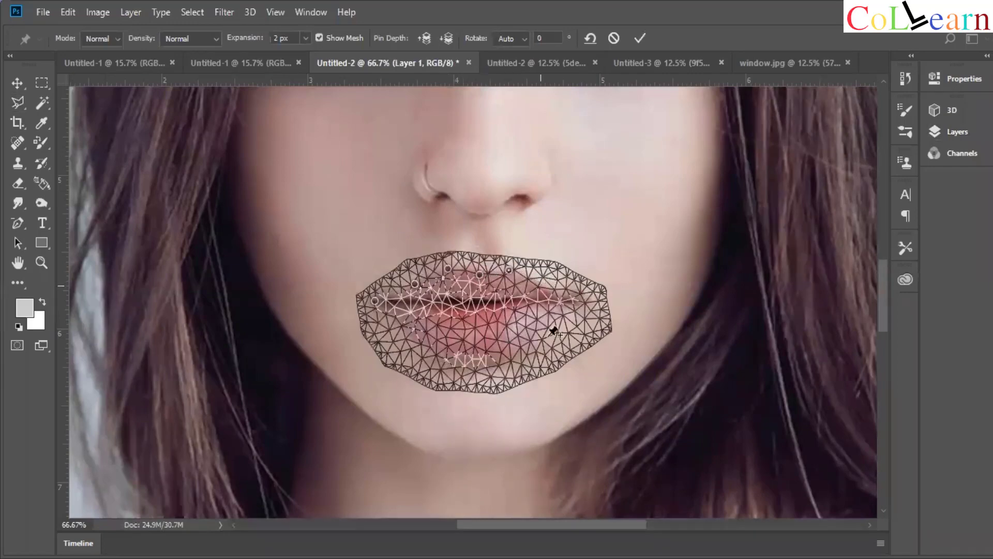
Pin the lower lip's edge in the Puppet Warp mesh to enclose the whole mouth with pins.
{"action": "left_click", "coordinate": [494, 362]}
{"action": "left_click", "coordinate": [551, 335]}
{"action": "left_click", "coordinate": [416, 341]}
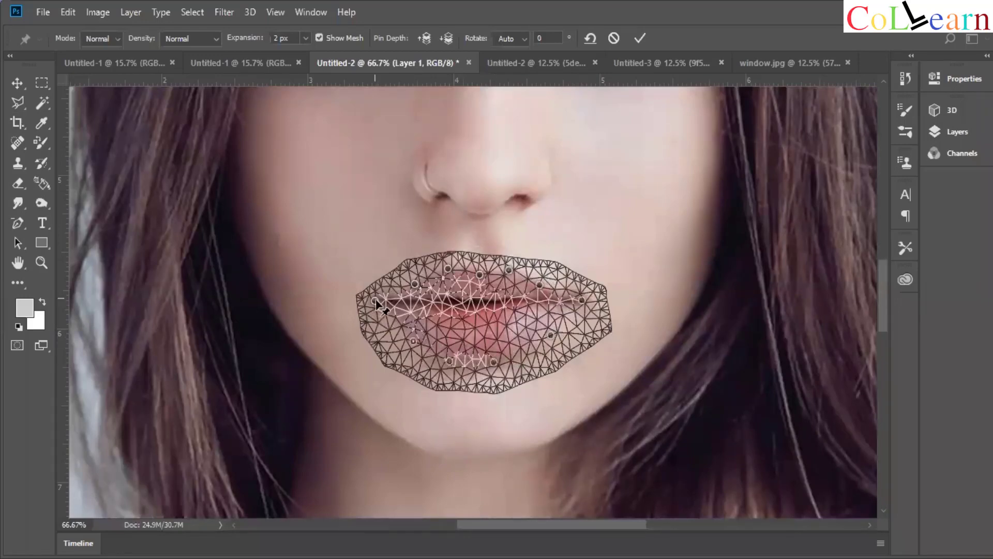
Reshape the lips with Puppet Warp by pulling the mouth corners and the upper and lower lip pins slightly outward, and apply the warp.
{"action": "left_click_drag", "start_coordinate": [377, 303], "coordinate": [414, 282]}
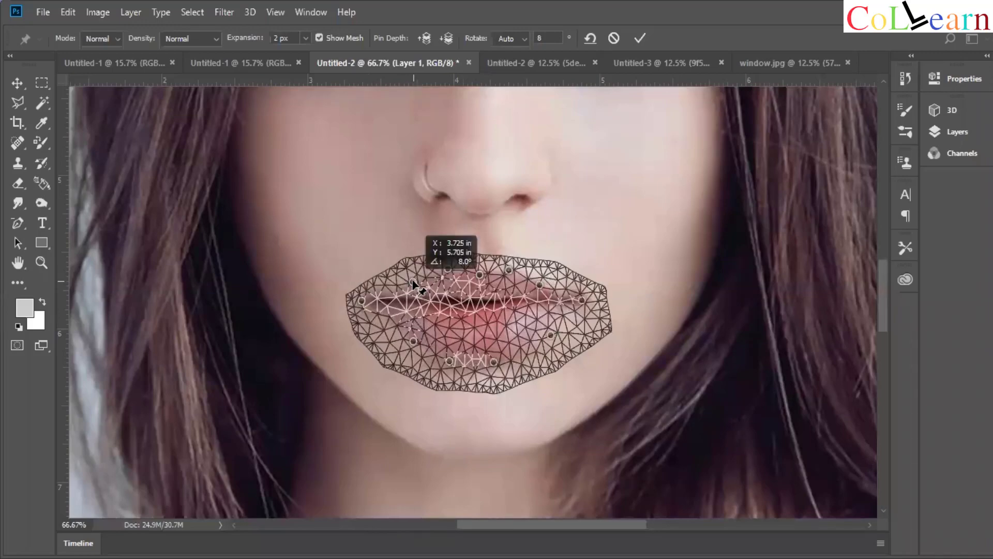
{"action": "left_click_drag", "start_coordinate": [448, 269], "coordinate": [447, 262]}
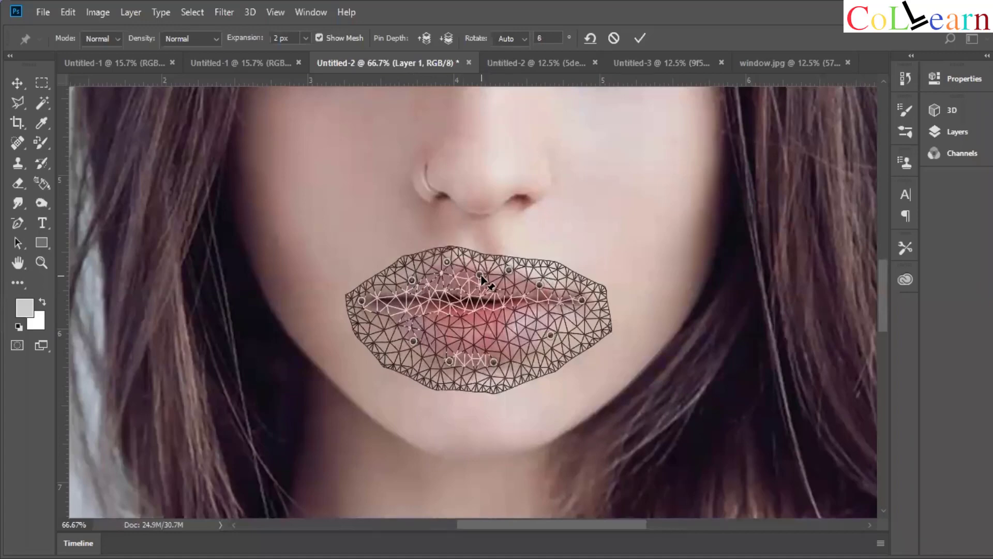
{"action": "left_click_drag", "start_coordinate": [509, 270], "coordinate": [590, 301]}
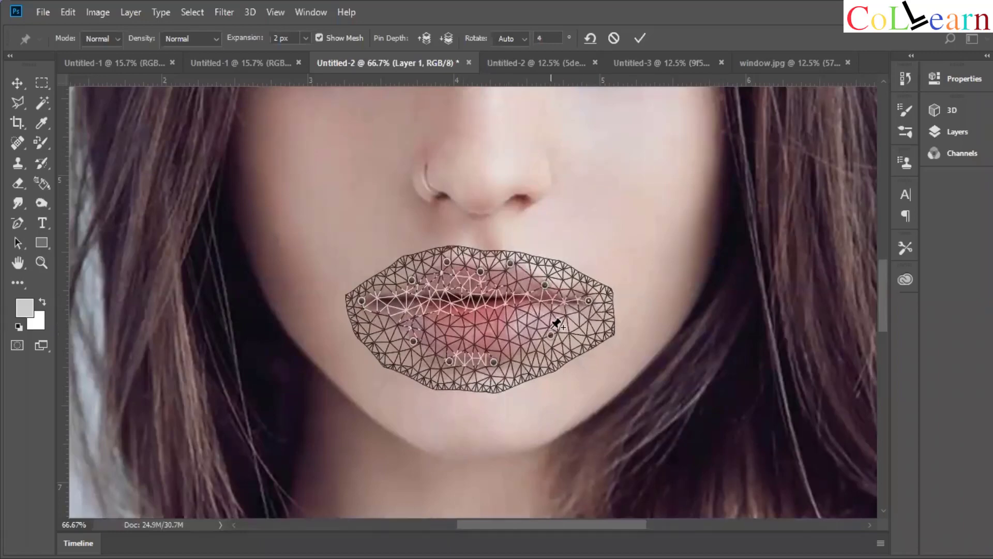
{"action": "left_click_drag", "start_coordinate": [551, 336], "coordinate": [555, 339]}
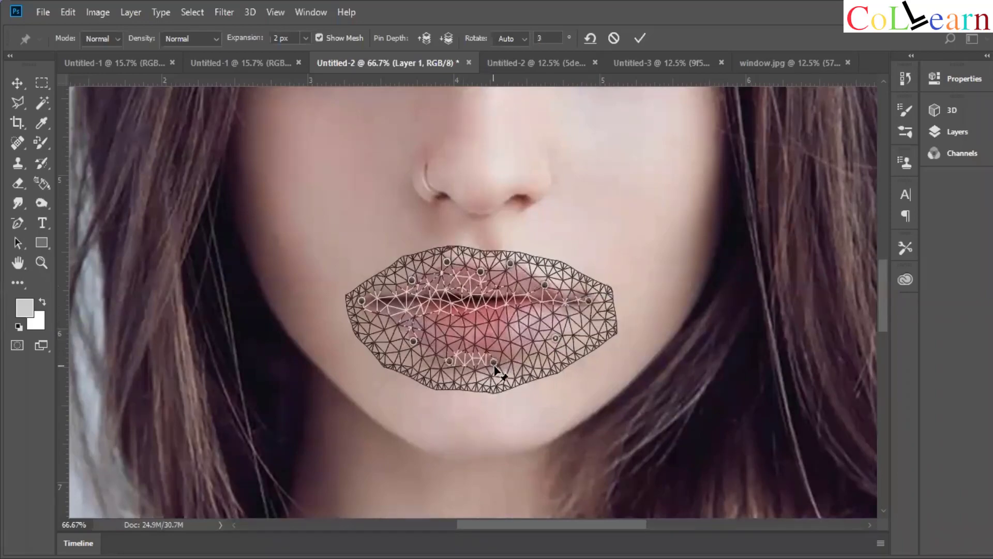
{"action": "left_click_drag", "start_coordinate": [494, 365], "coordinate": [449, 368]}
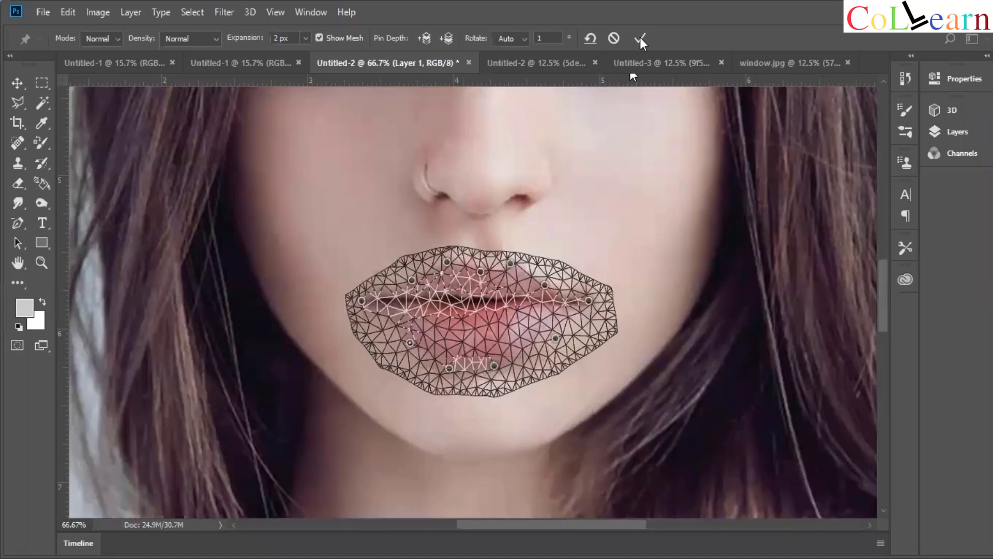
{"action": "key", "text": "Return"}
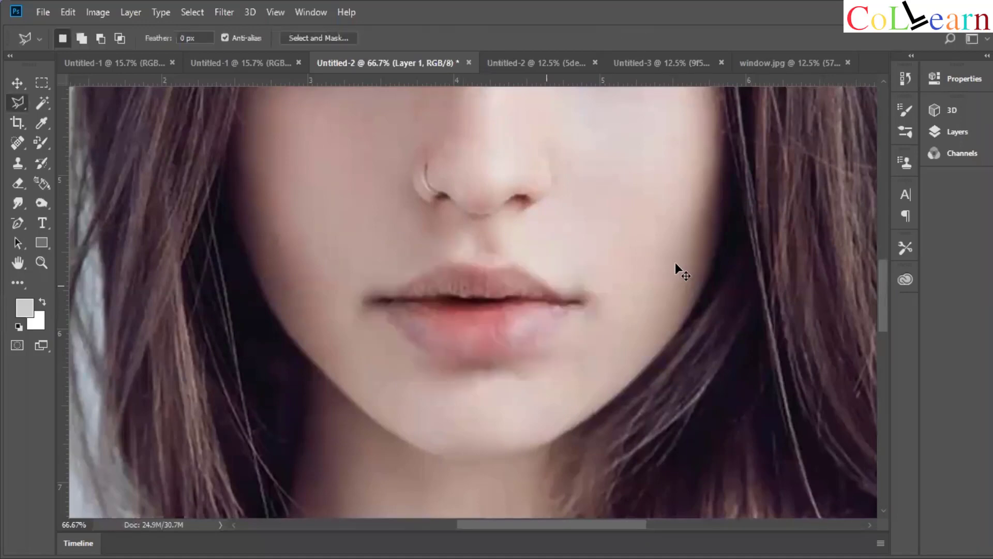
Compare the reshaped mouth with the original by toggling the mouth layer's visibility, and inspect the lips at 100%.
{"action": "key", "text": "ctrl+minus"}
{"action": "key", "text": "ctrl+minus"}
{"action": "key", "text": "ctrl+minus"}
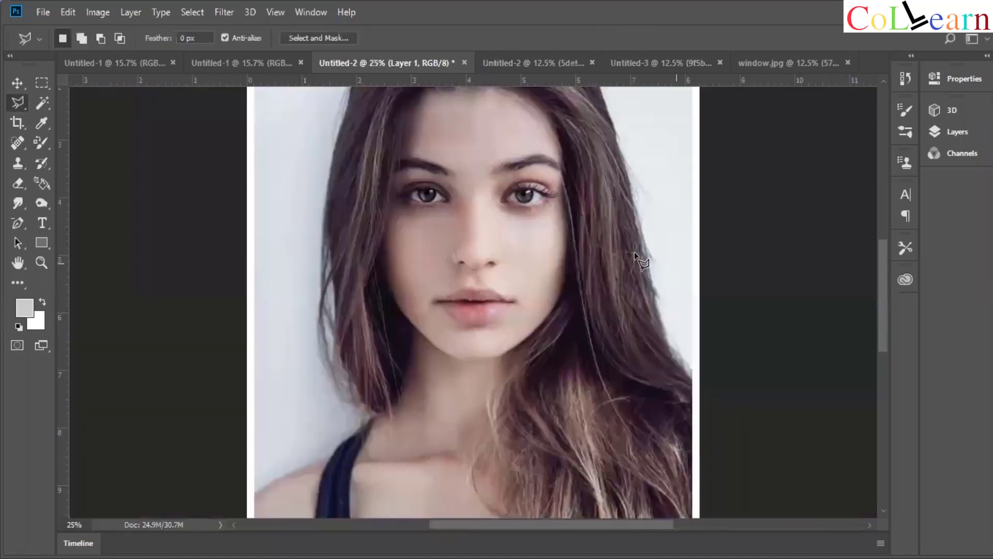
{"action": "key", "text": "ctrl+minus"}
{"action": "key", "text": "v"}
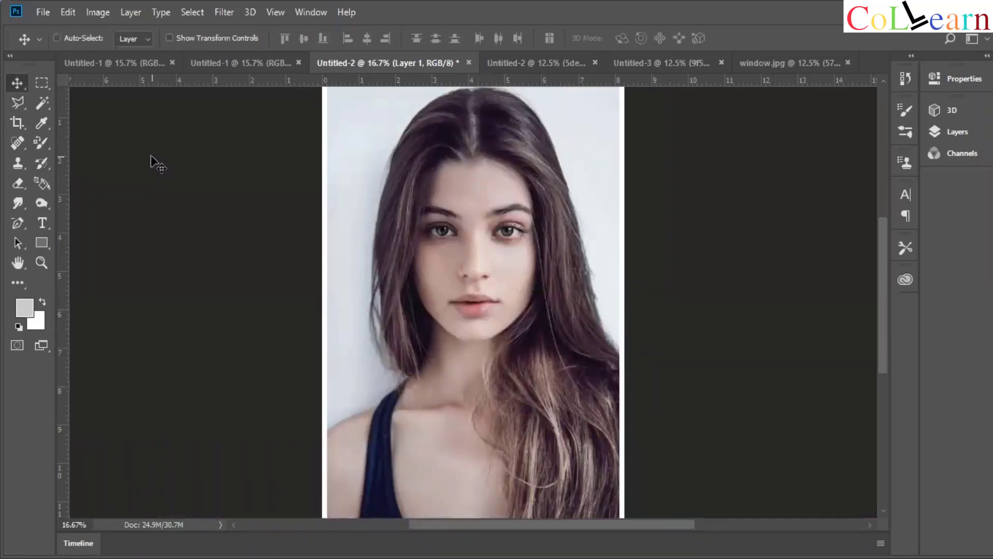
{"action": "key", "text": "ctrl+plus"}
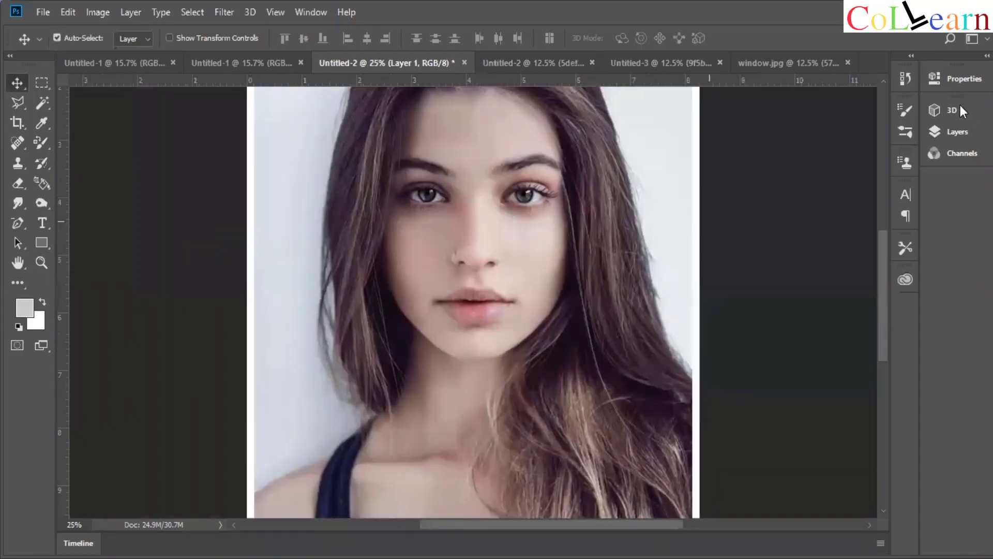
{"action": "left_click", "coordinate": [966, 135]}
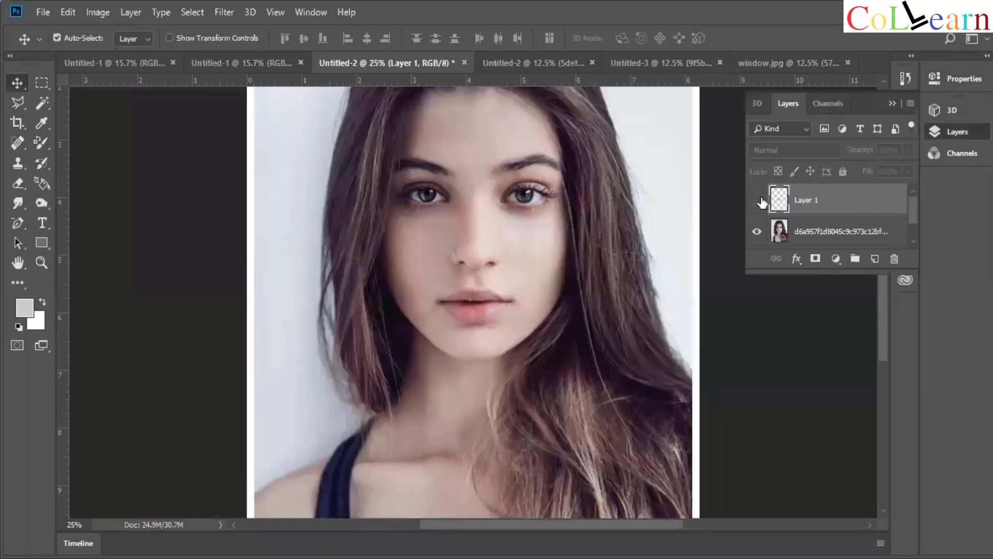
{"action": "left_click", "coordinate": [893, 104]}
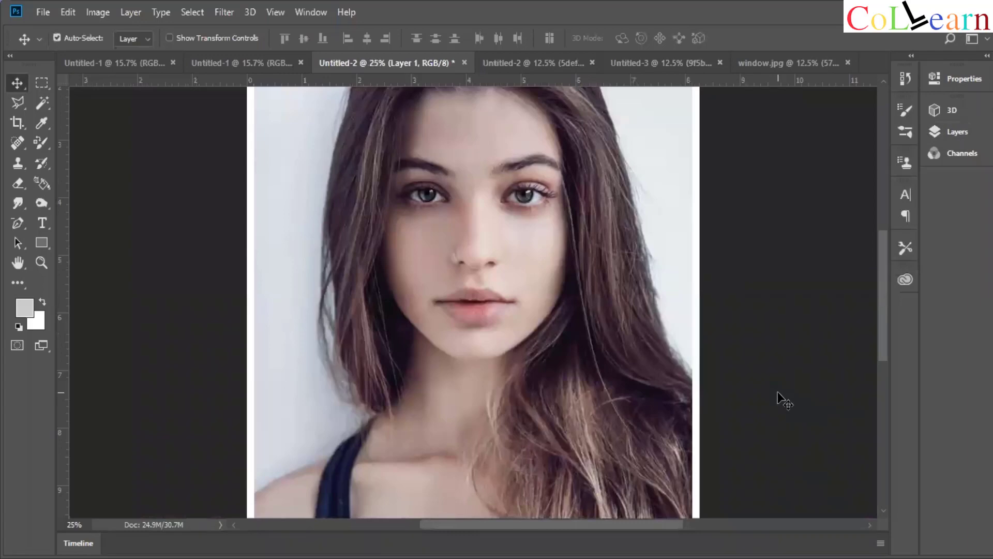
{"action": "key", "text": "ctrl+plus"}
{"action": "key", "text": "ctrl+plus"}
{"action": "key", "text": "ctrl+plus"}
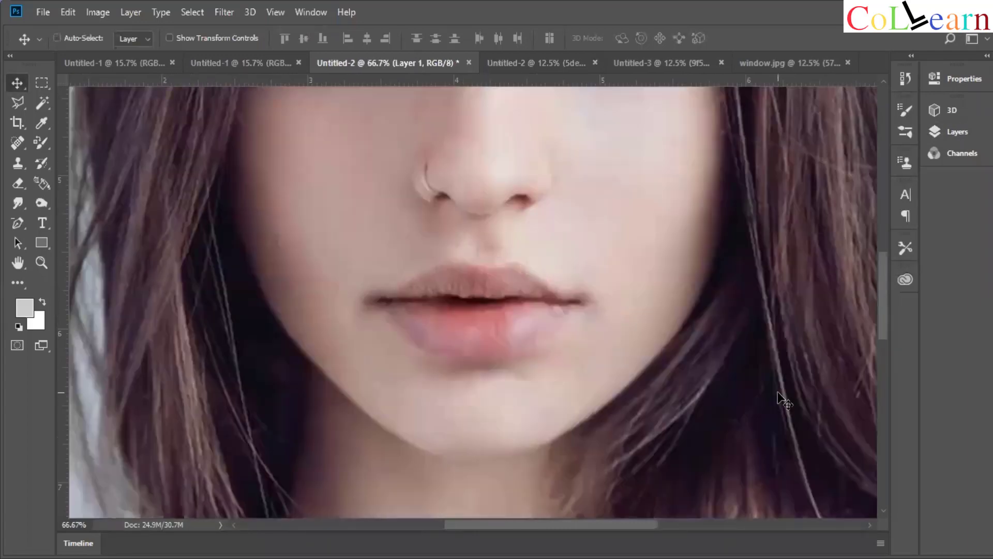
{"action": "key", "text": "ctrl+plus"}
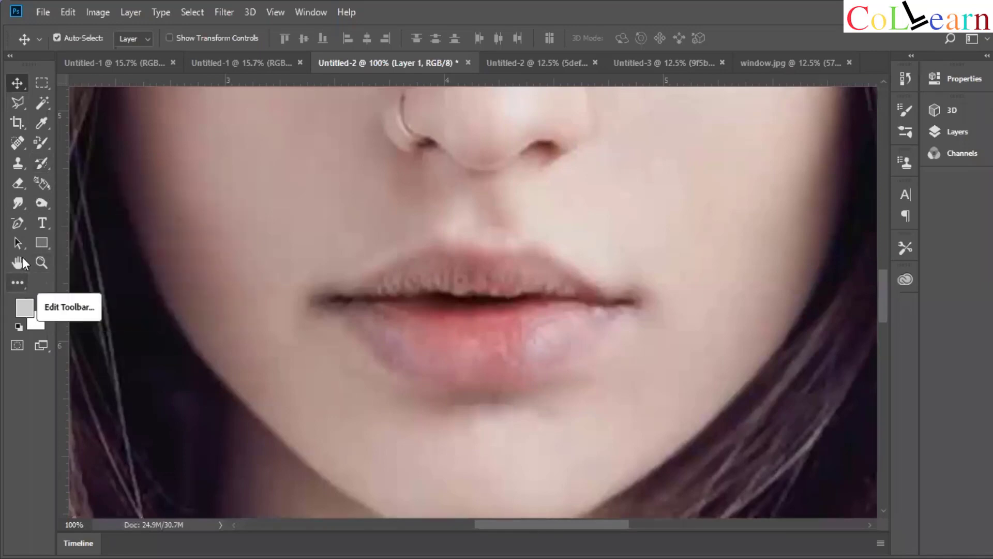
Assign the shortcut N to the Smudge Tool in the toolbar customization, accept it and activate the Smudge Tool.
{"action": "left_click", "coordinate": [42, 207]}
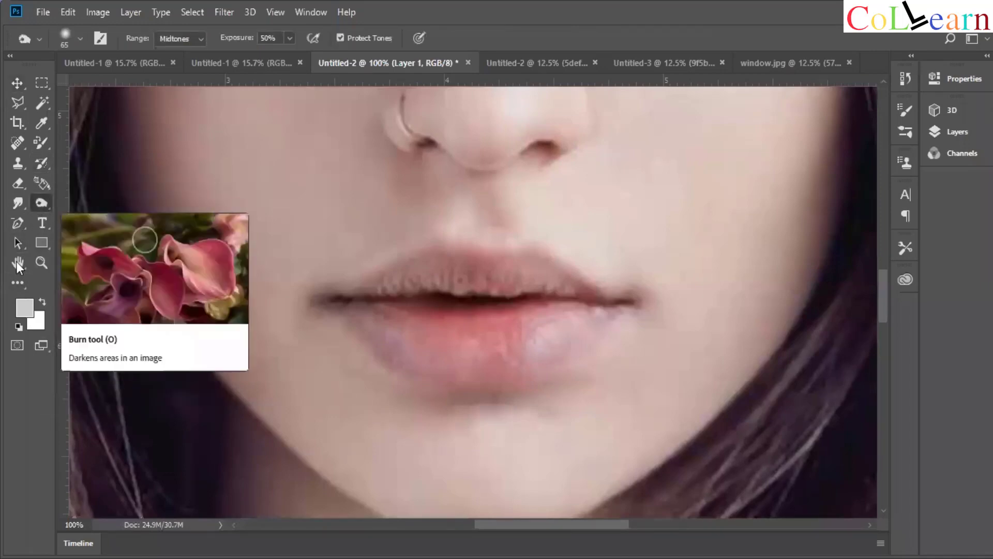
{"action": "left_click", "coordinate": [18, 282]}
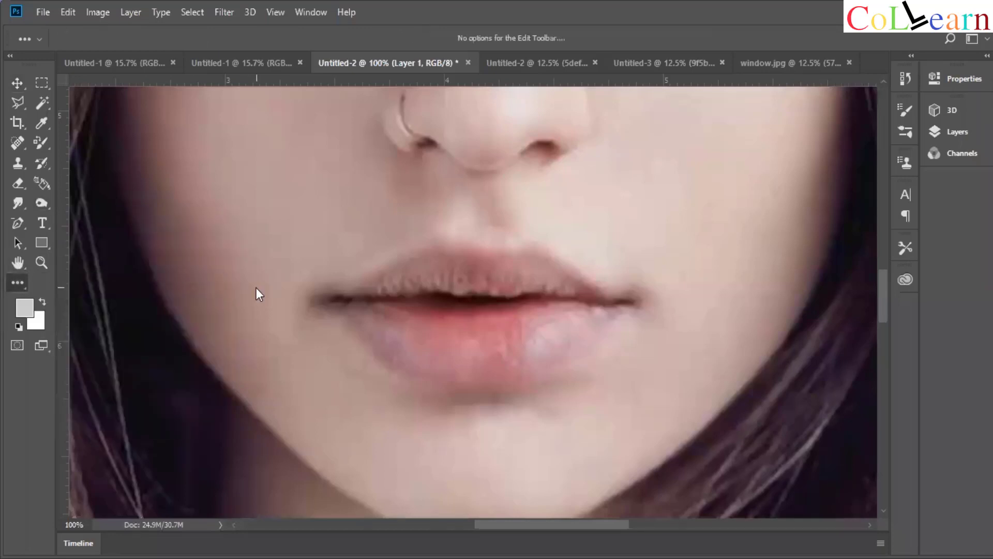
{"action": "left_click", "coordinate": [15, 283]}
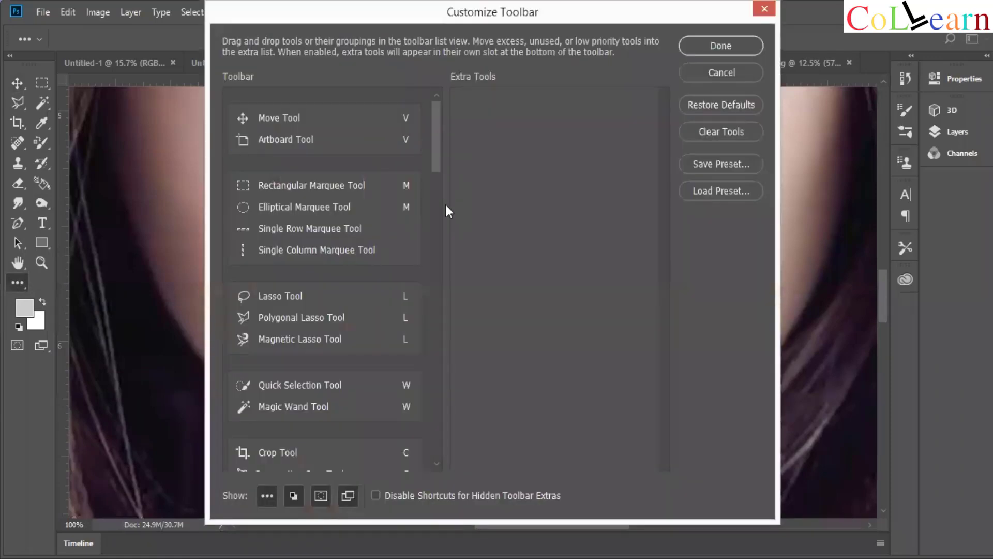
{"action": "scroll", "coordinate": [446, 207], "scroll_direction": "down", "scroll_amount": 8}
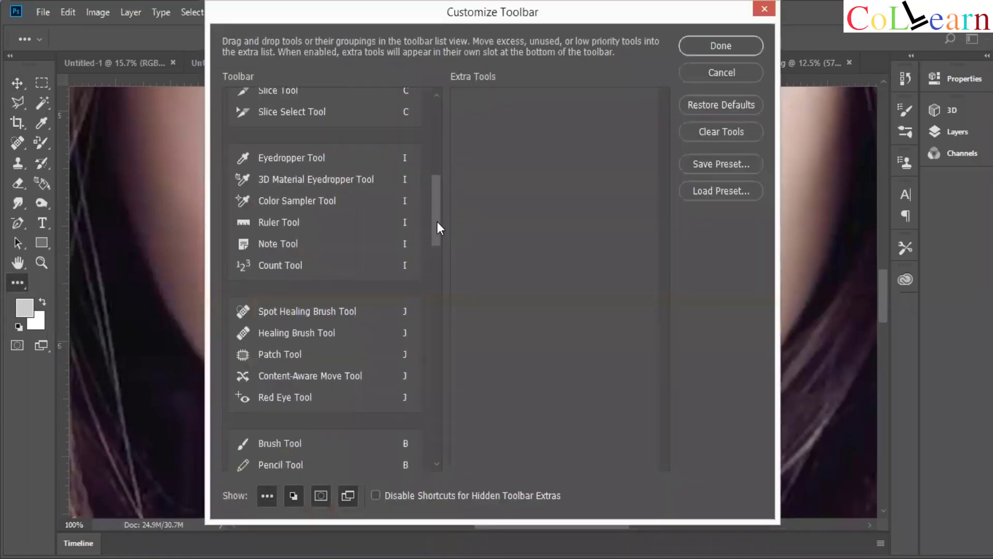
{"action": "left_click_drag", "start_coordinate": [437, 222], "coordinate": [444, 330]}
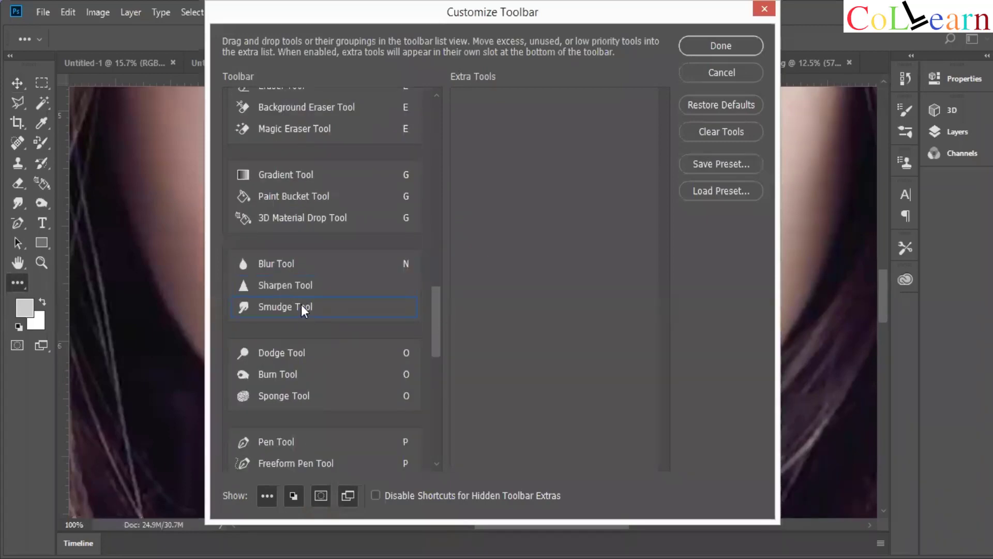
{"action": "left_click", "coordinate": [409, 305]}
{"action": "key", "text": "n"}
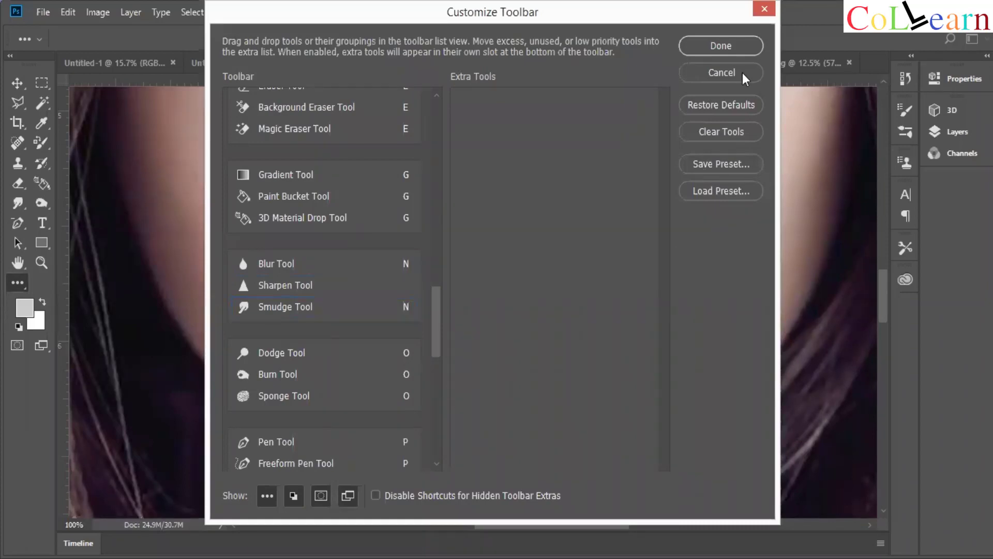
{"action": "key", "text": "Return"}
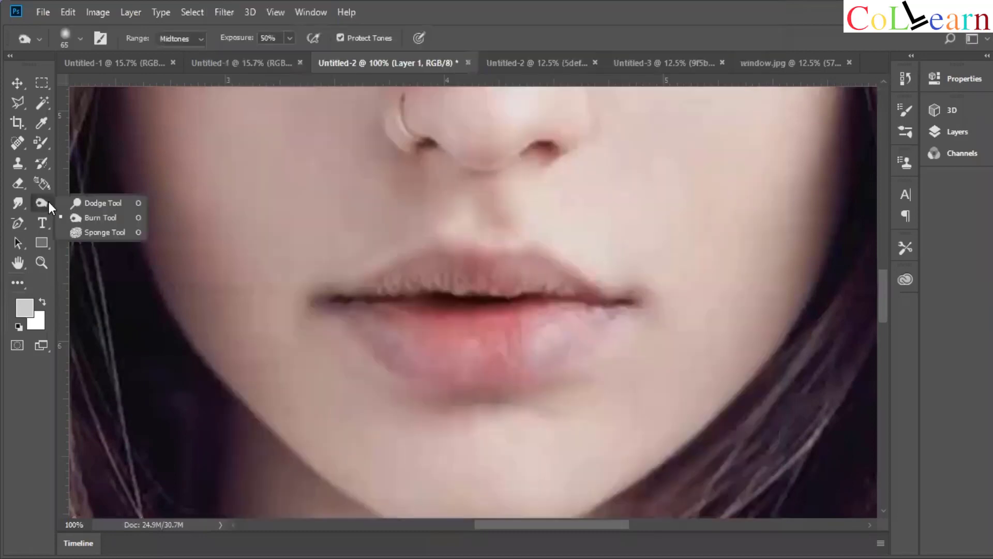
{"action": "key", "text": "n"}
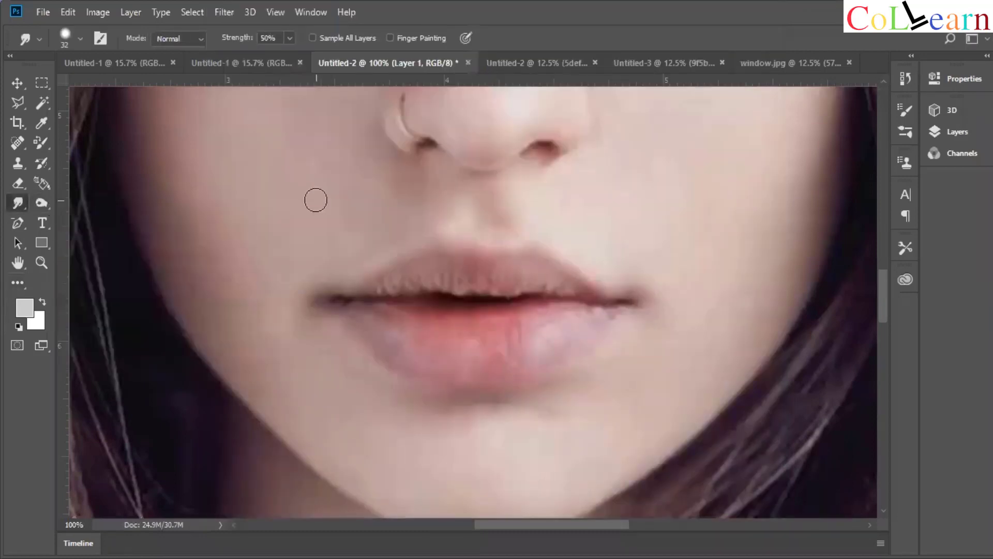
{"action": "left_click_drag", "start_coordinate": [25, 200], "coordinate": [67, 234]}
Clear the layer selection with the Move tool and review the retouched portrait as a whole along with its layers.
{"action": "key", "text": "ctrl+minus"}
{"action": "key", "text": "ctrl+minus"}
{"action": "key", "text": "ctrl+minus"}
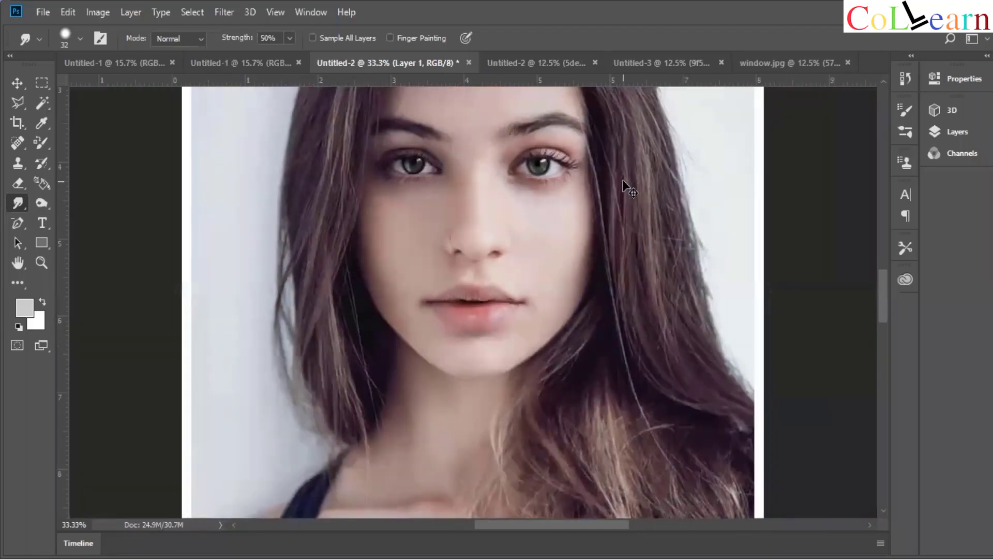
{"action": "key", "text": "ctrl+minus"}
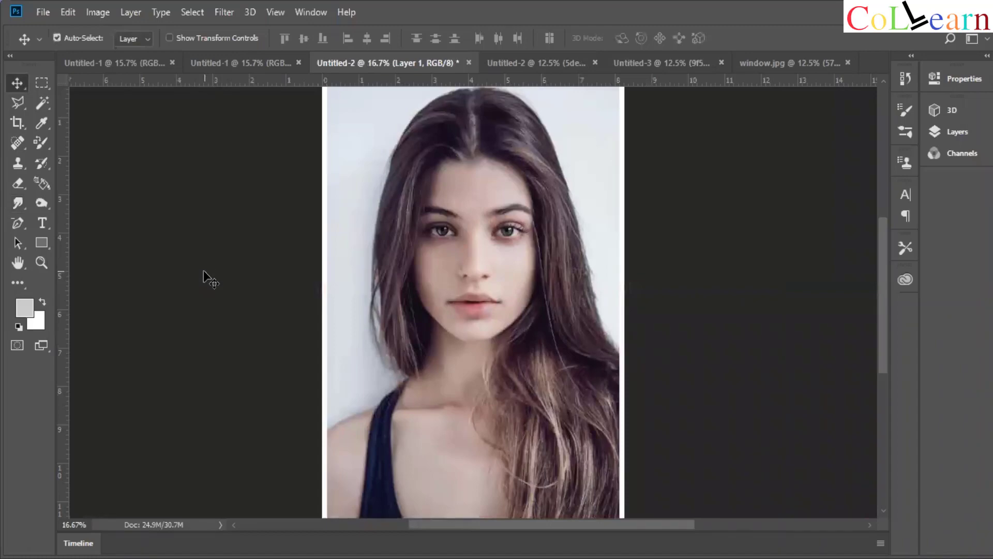
{"action": "left_click", "coordinate": [203, 272]}
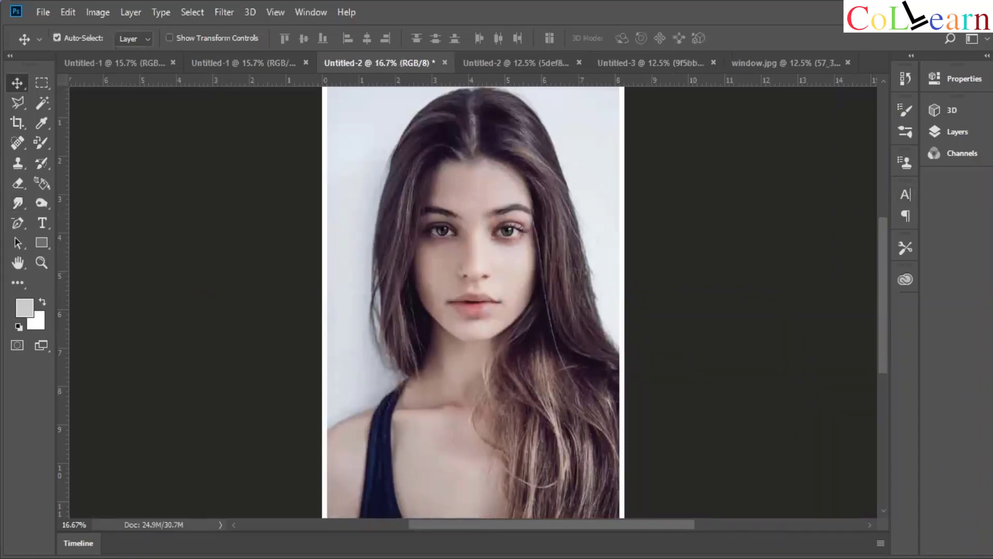
{"action": "left_click", "coordinate": [963, 133]}
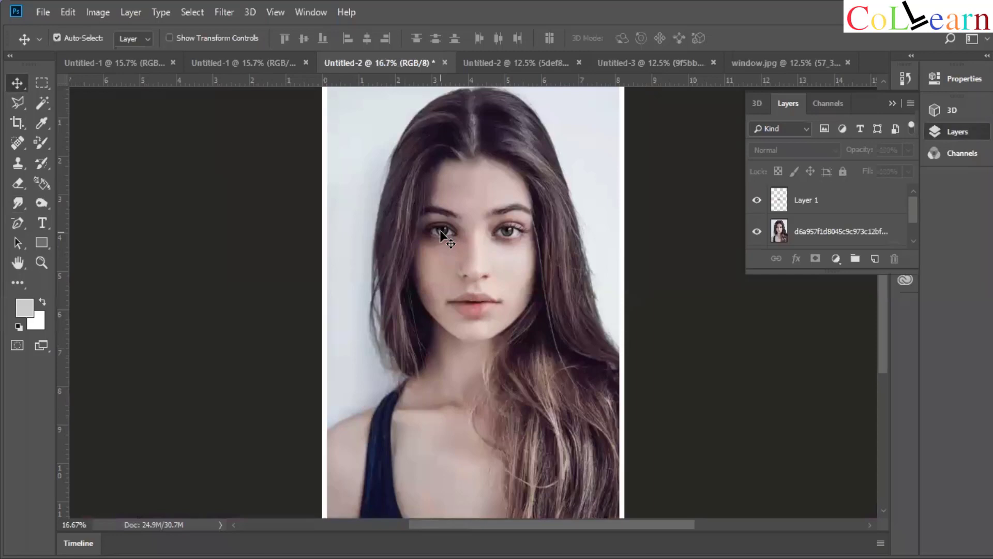
{"action": "left_click", "coordinate": [895, 104]}
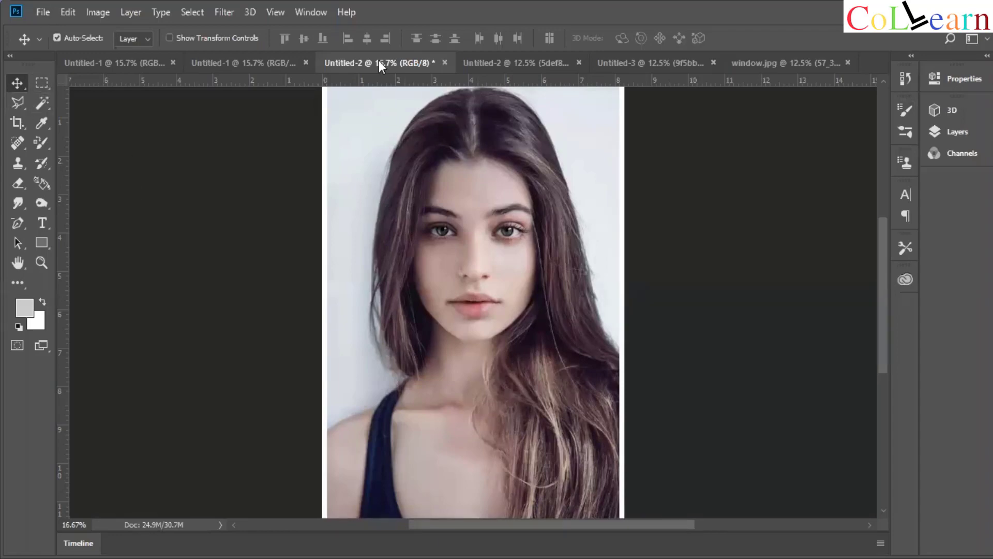
Place the damaged portrait "images (2)" as an embedded image in the blank Untitled-1 document and confirm its placement.
{"action": "left_click", "coordinate": [210, 62]}
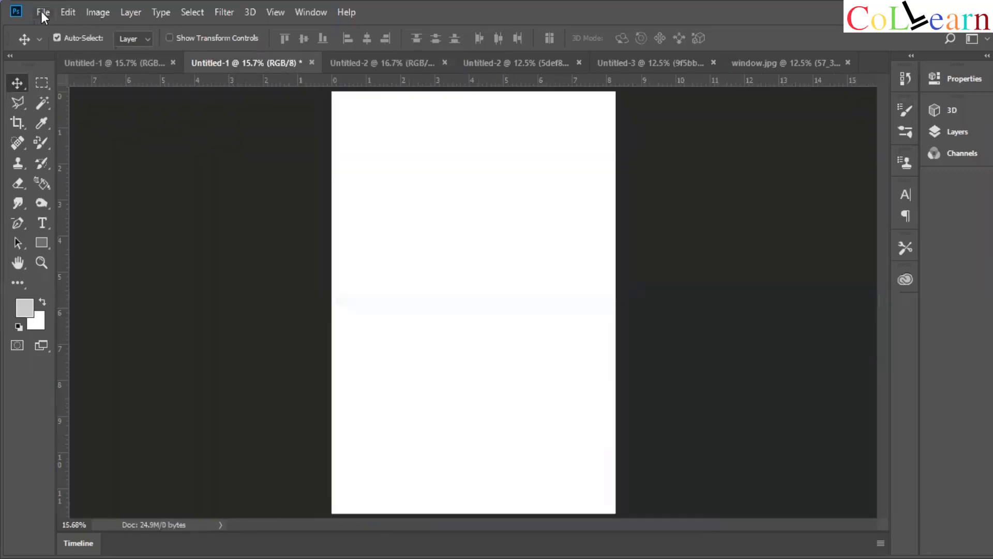
{"action": "left_click", "coordinate": [43, 12]}
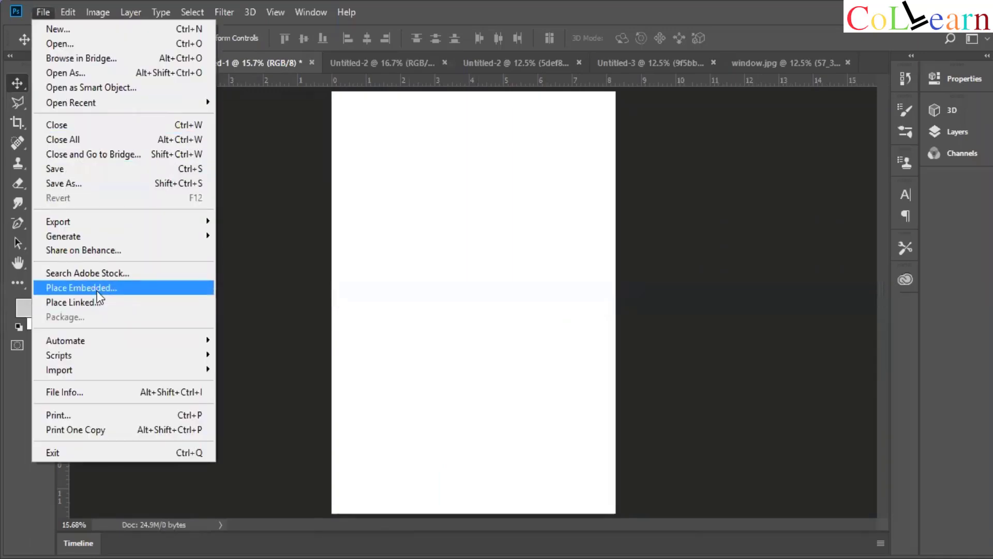
{"action": "key", "text": "Return"}
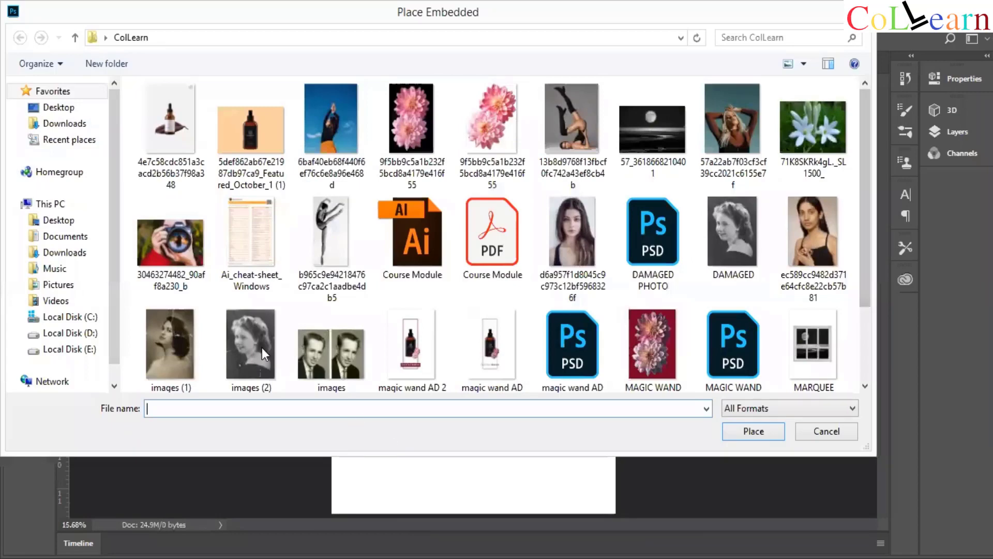
{"action": "left_click", "coordinate": [247, 340]}
{"action": "double_click", "coordinate": [247, 340]}
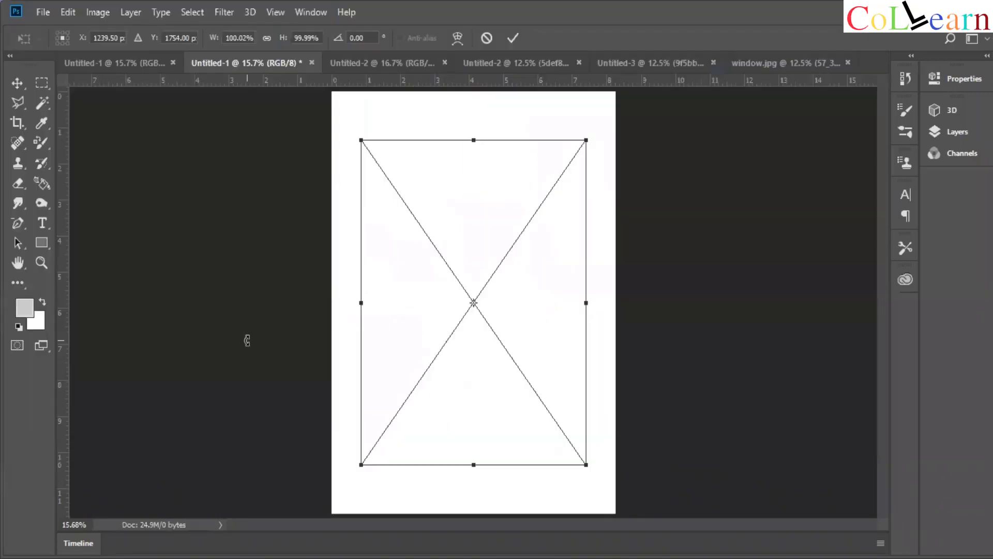
{"action": "left_click", "coordinate": [511, 38]}
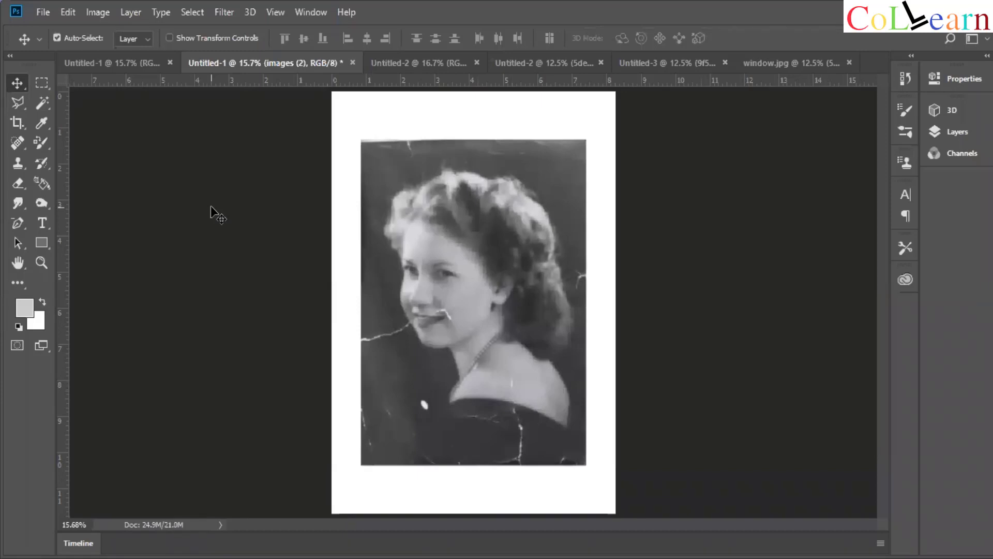
Activate the Clone Stamp tool and rasterize the images (2) layer so the damaged portrait can be retouched directly.
{"action": "key", "text": "ctrl+plus"}
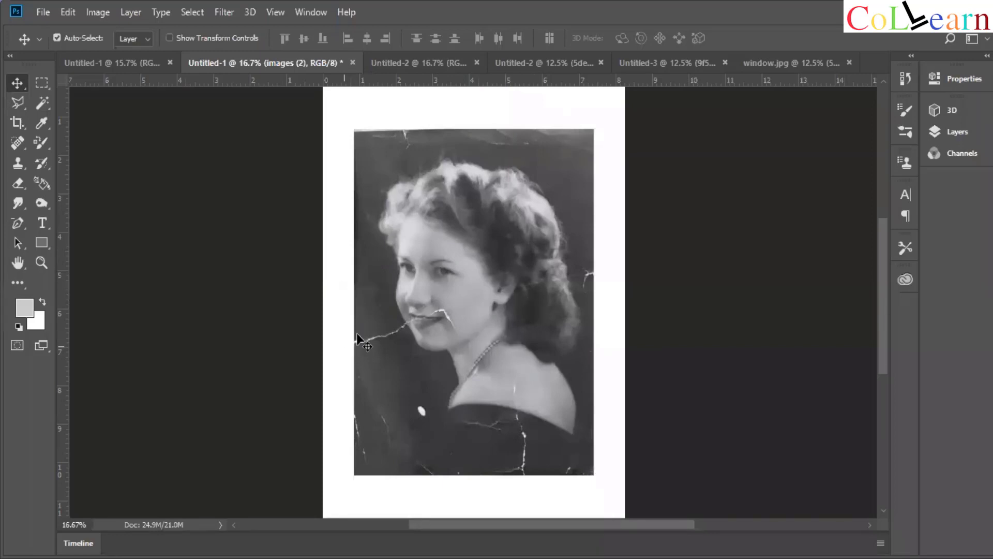
{"action": "key", "text": "ctrl+plus"}
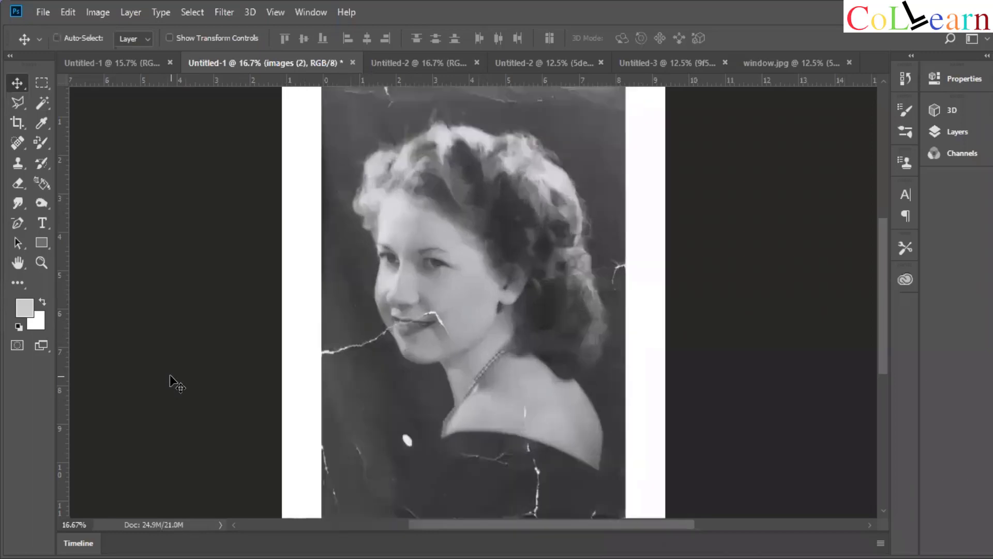
{"action": "left_click", "coordinate": [18, 164]}
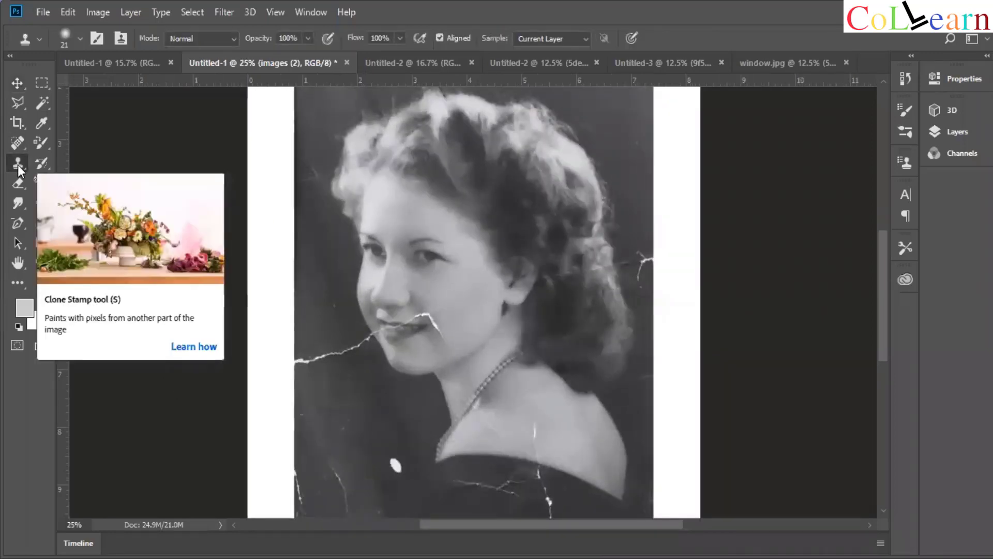
{"action": "left_click", "coordinate": [946, 131]}
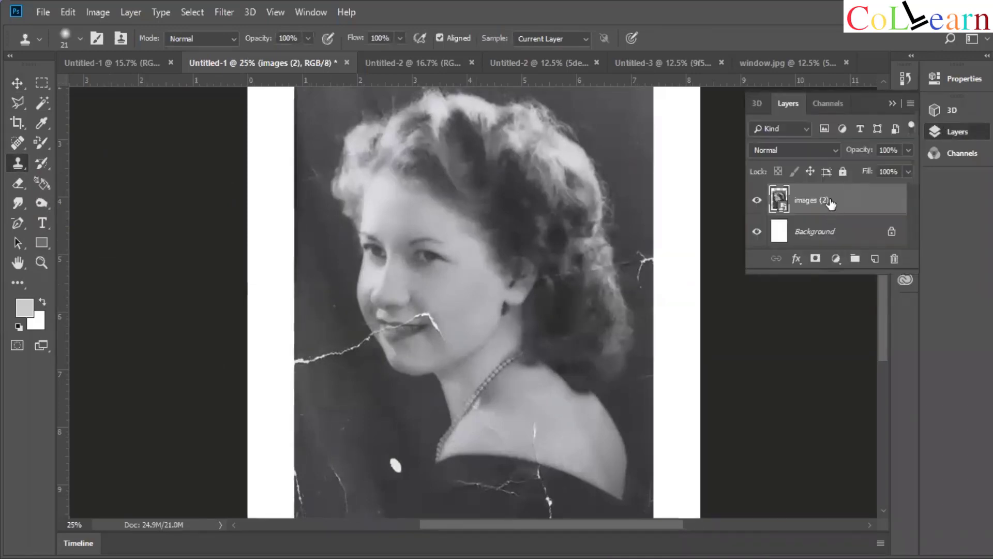
{"action": "right_click", "coordinate": [830, 202]}
{"action": "left_click", "coordinate": [748, 262]}
{"action": "left_click", "coordinate": [332, 299]}
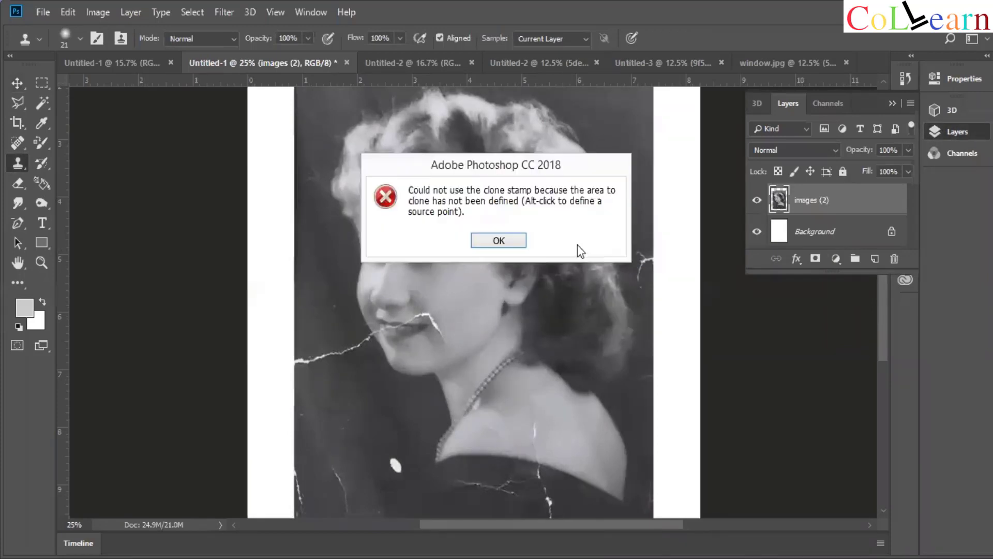
{"action": "left_click", "coordinate": [512, 244]}
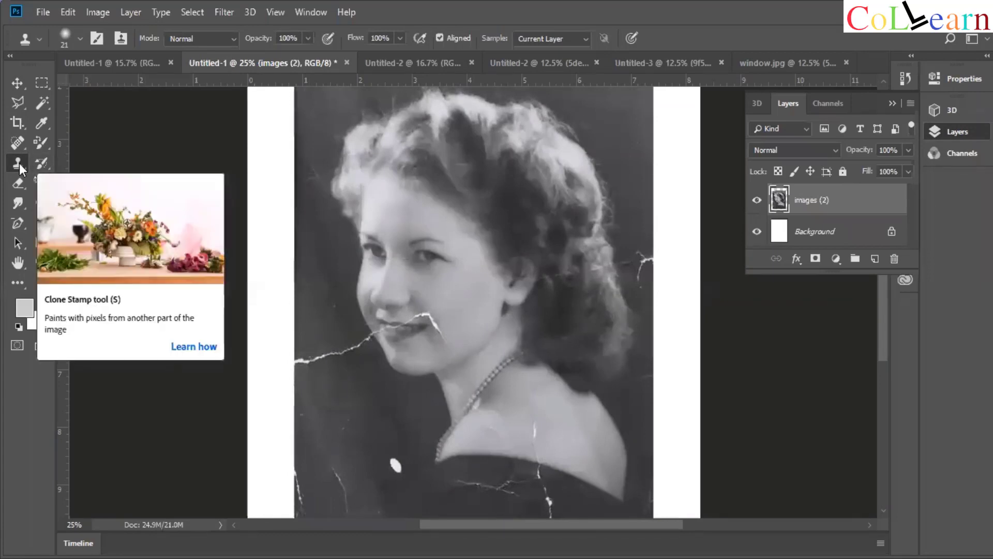
Set the Clone Stamp brush to a size of 50 px and a hardness of 6%.
{"action": "left_click", "coordinate": [79, 39]}
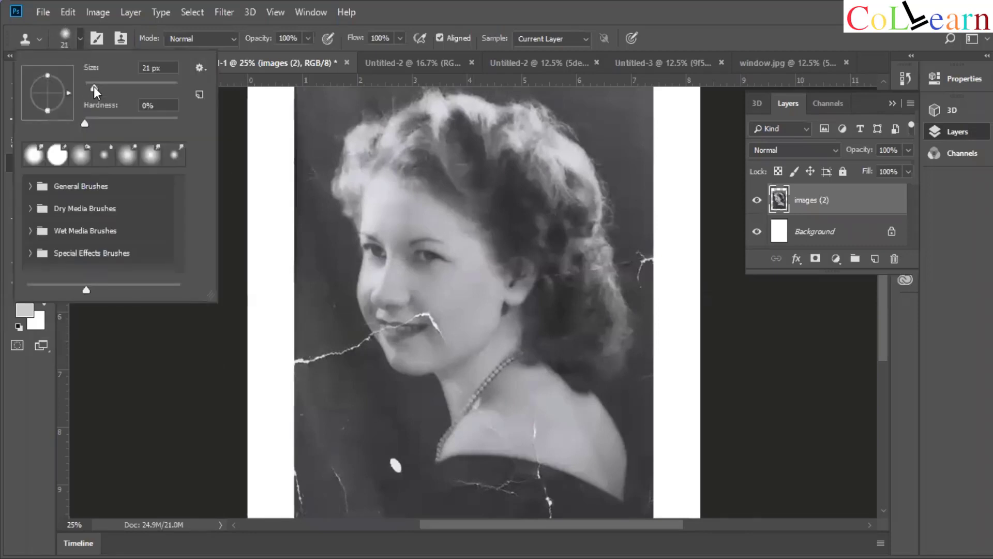
{"action": "left_click", "coordinate": [79, 40]}
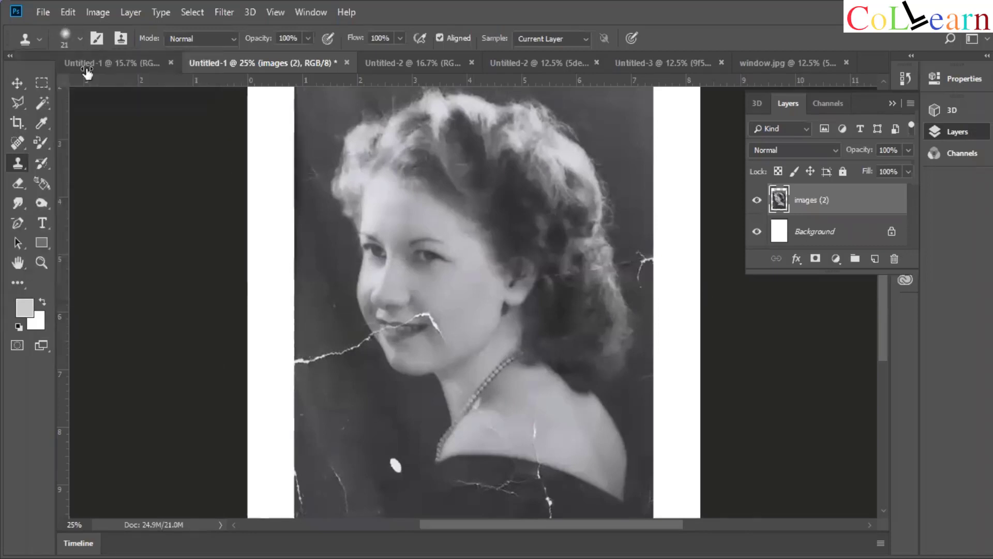
{"action": "left_click", "coordinate": [79, 38]}
{"action": "left_click", "coordinate": [108, 85]}
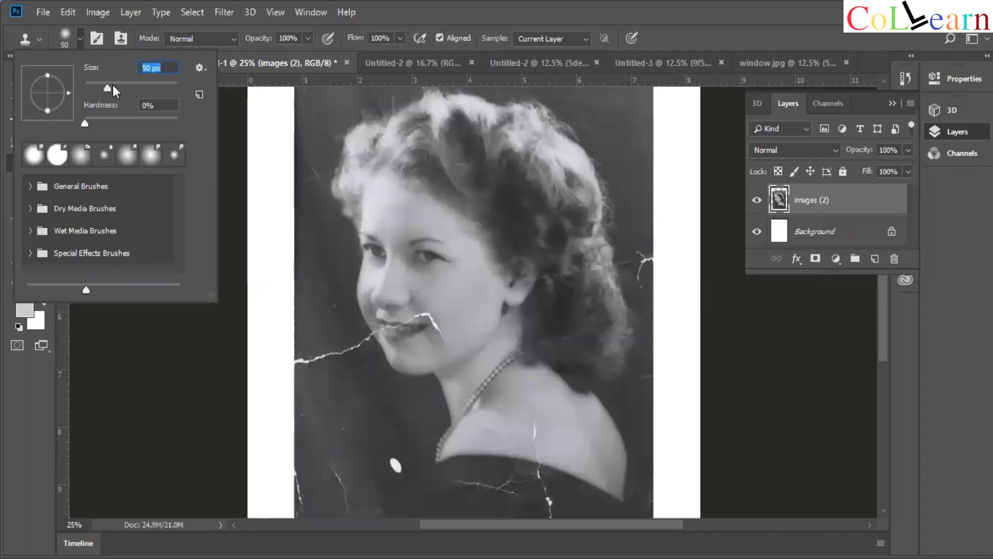
{"action": "left_click", "coordinate": [91, 122]}
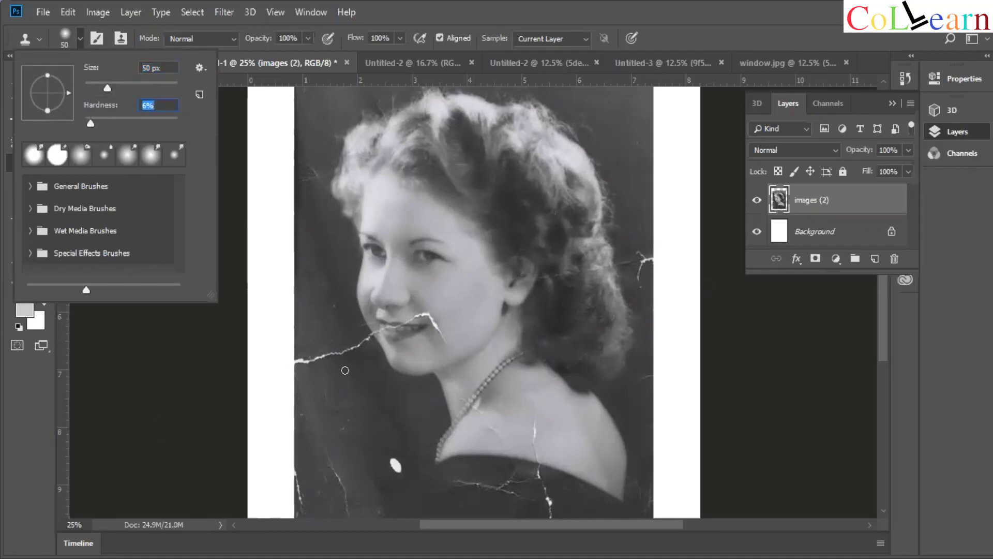
{"action": "left_click", "coordinate": [345, 371]}
{"action": "left_click", "coordinate": [499, 240]}
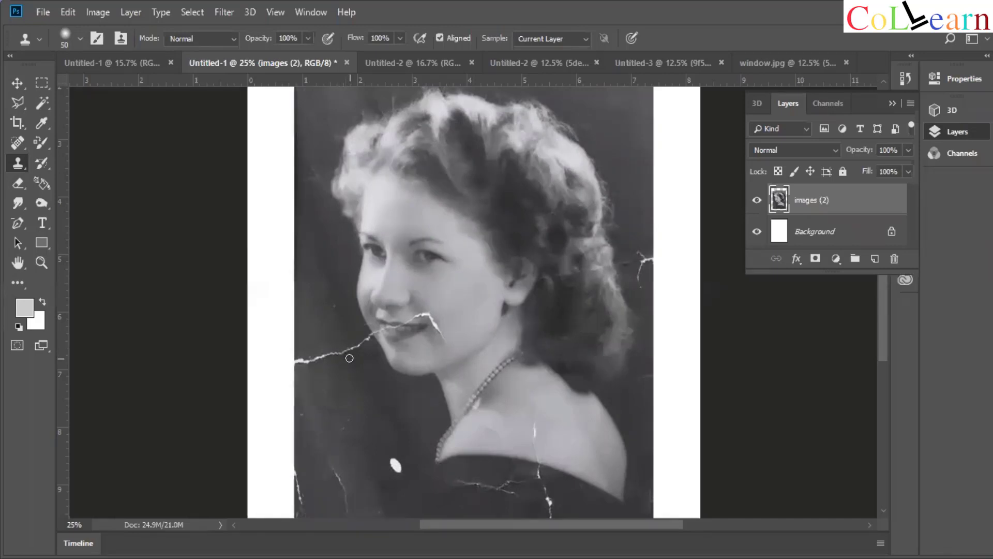
Clone clean background sampled just below the crack over the crack running from the cheek to the photo's left edge.
{"action": "key", "text": "ctrl+plus"}
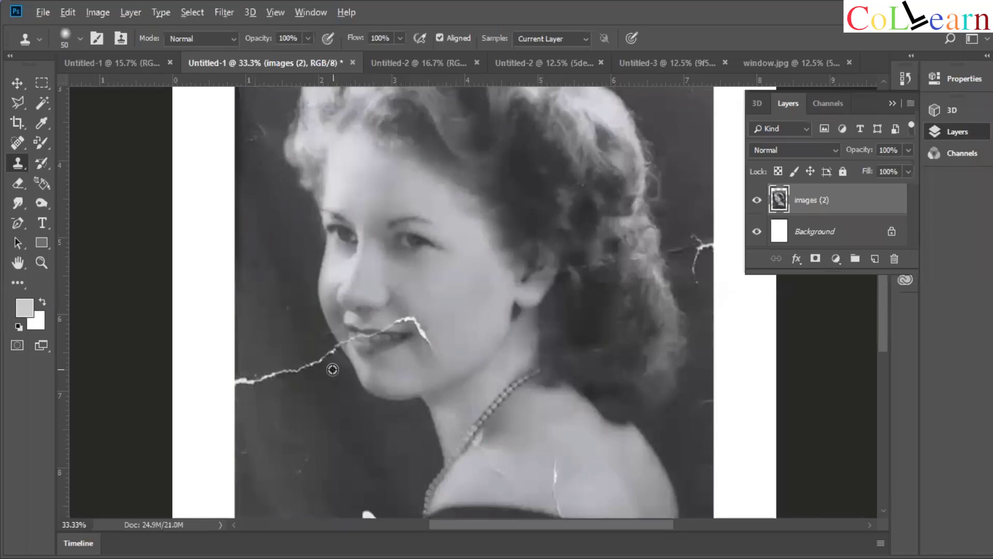
{"action": "left_click", "coordinate": [333, 369], "text": "alt"}
{"action": "key", "text": "alt"}
{"action": "left_click", "coordinate": [335, 364], "text": "alt"}
{"action": "mouse_move", "coordinate": [335, 349]}
{"action": "left_mouse_down"}
{"action": "mouse_move", "coordinate": [321, 365]}
{"action": "mouse_move", "coordinate": [238, 381]}
{"action": "left_mouse_up"}
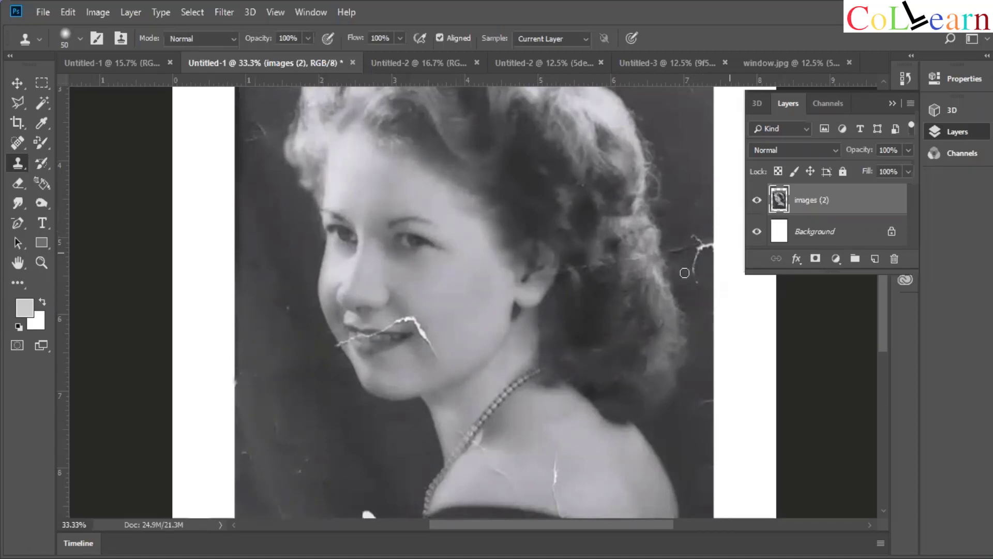
Clone nearby background over the branching crack between the hair and the photo's right edge, and check the whole portrait.
{"action": "left_click", "coordinate": [705, 219], "text": "alt"}
{"action": "mouse_move", "coordinate": [708, 243]}
{"action": "left_mouse_down"}
{"action": "mouse_move", "coordinate": [698, 279]}
{"action": "mouse_move", "coordinate": [699, 255]}
{"action": "mouse_move", "coordinate": [698, 284]}
{"action": "left_mouse_up"}
{"action": "left_click_drag", "start_coordinate": [687, 233], "coordinate": [670, 250]}
{"action": "key", "text": "ctrl+minus"}
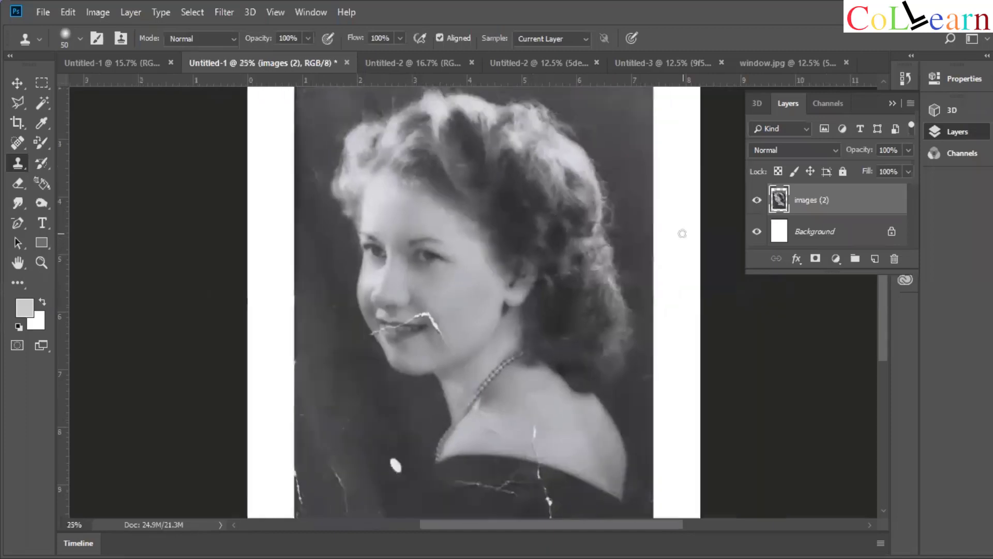
{"action": "key", "text": "ctrl+minus"}
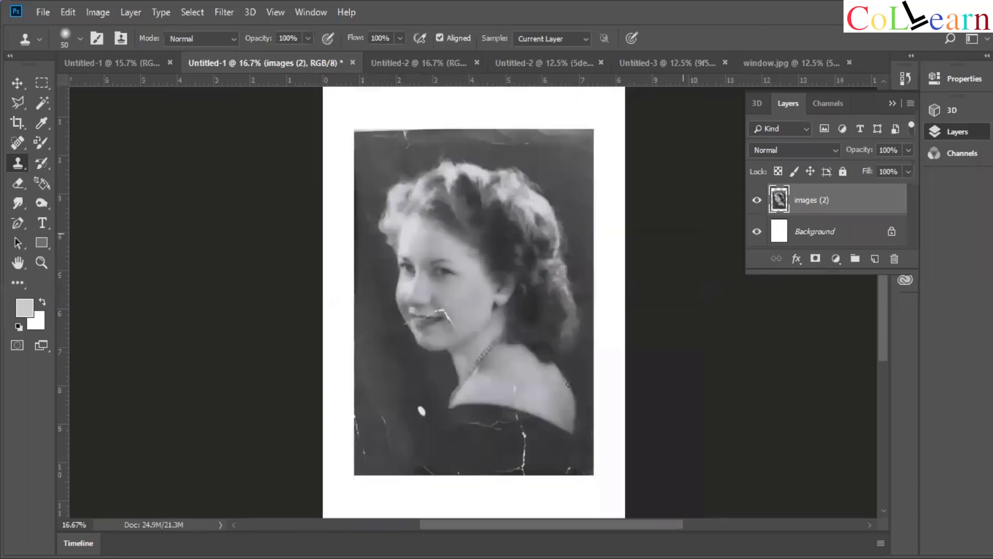
{"action": "key", "text": "ctrl+plus"}
{"action": "key", "text": "ctrl+plus"}
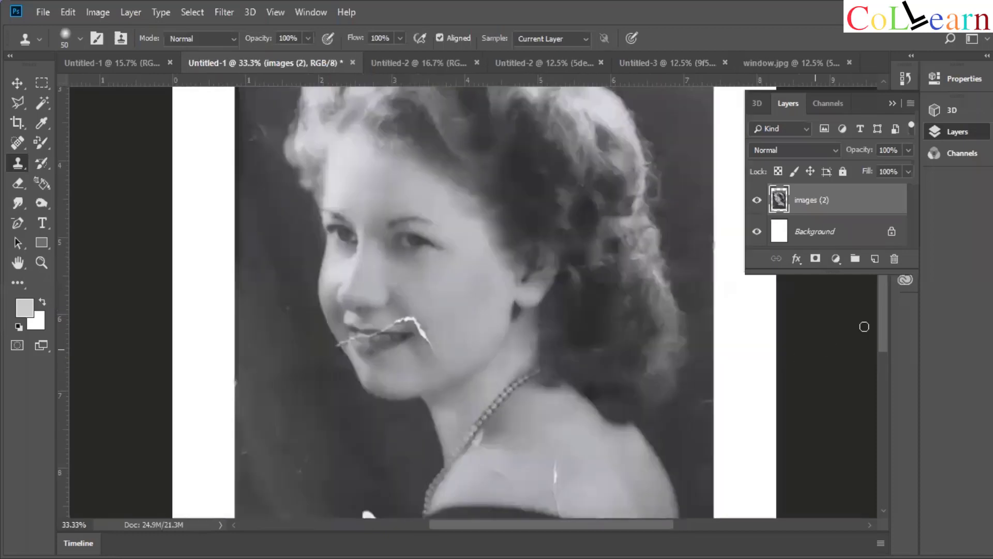
Collapse the layer list and clone the dark background over the white spot beside the dress neckline.
{"action": "left_click", "coordinate": [890, 103]}
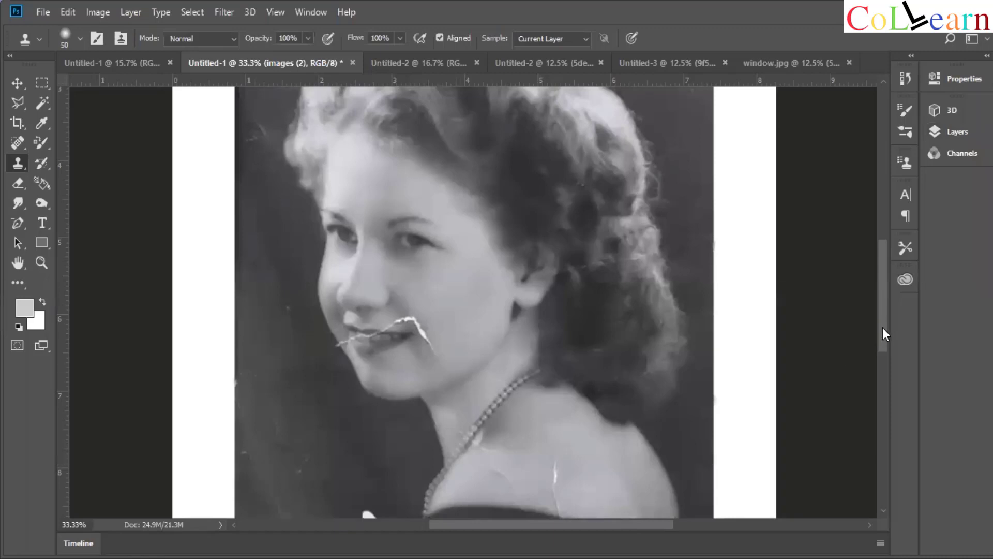
{"action": "left_click_drag", "start_coordinate": [883, 327], "coordinate": [891, 378]}
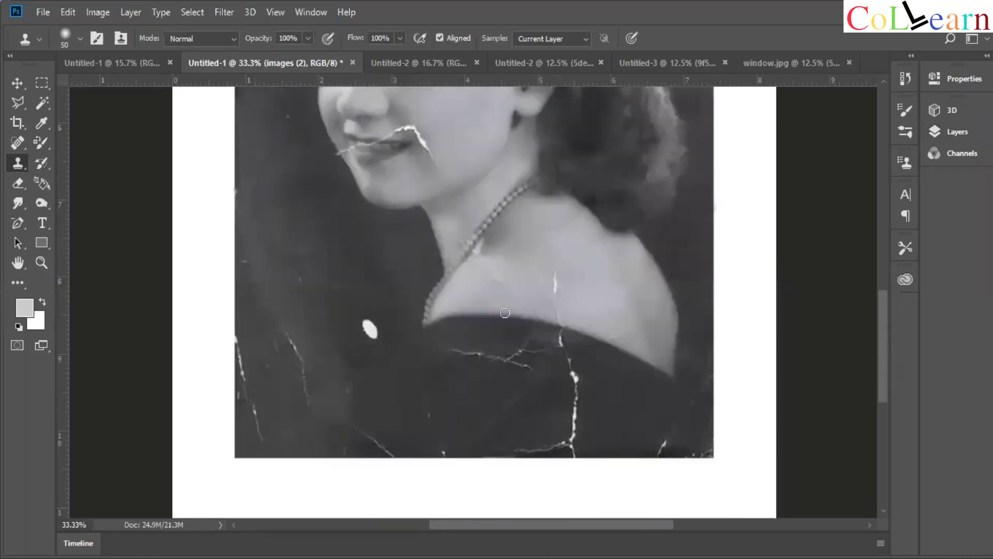
{"action": "left_click", "coordinate": [382, 311], "text": "alt"}
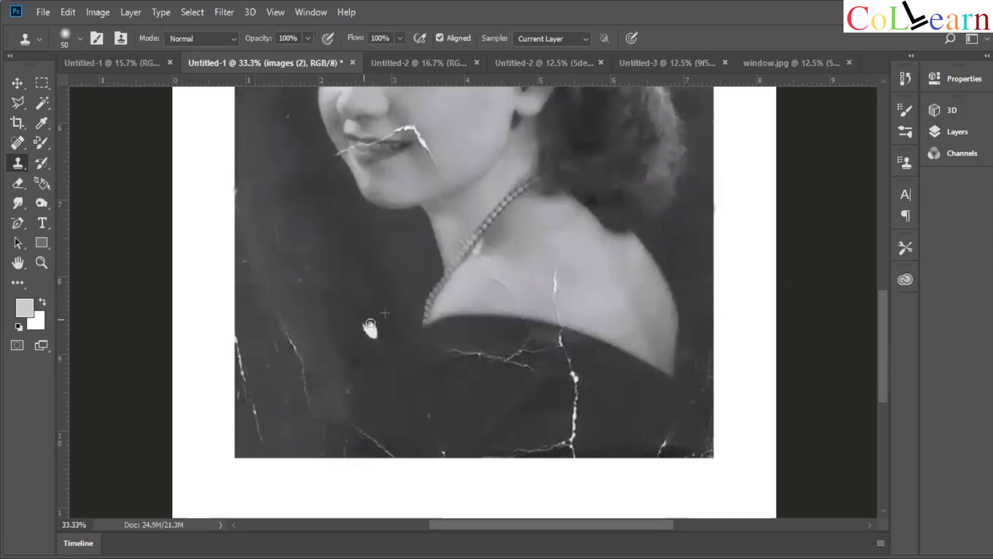
{"action": "left_click_drag", "start_coordinate": [363, 321], "coordinate": [372, 339]}
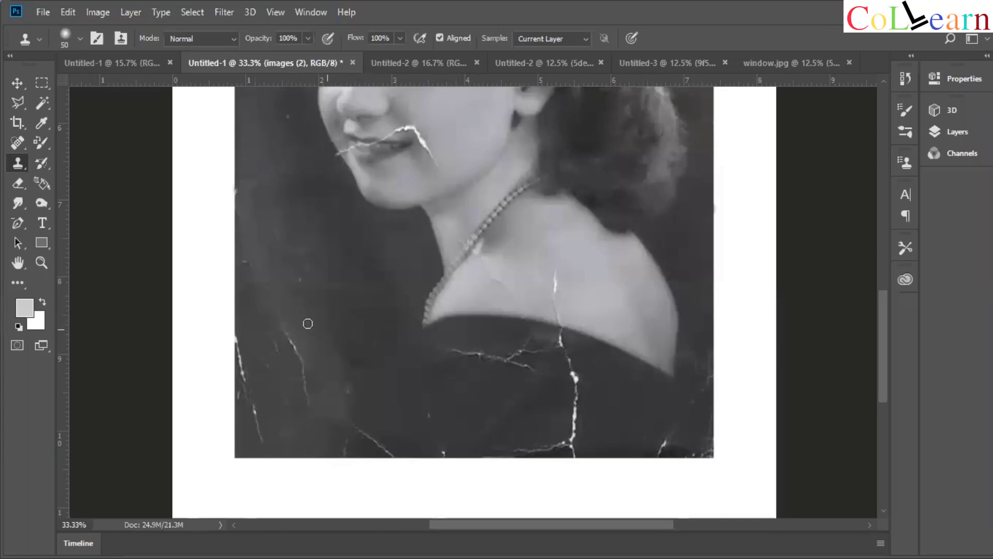
Undo the mismatched stroke and clone adjacent background over the thin crack in the lower left background, resampling right above it.
{"action": "left_click_drag", "start_coordinate": [275, 314], "coordinate": [301, 370]}
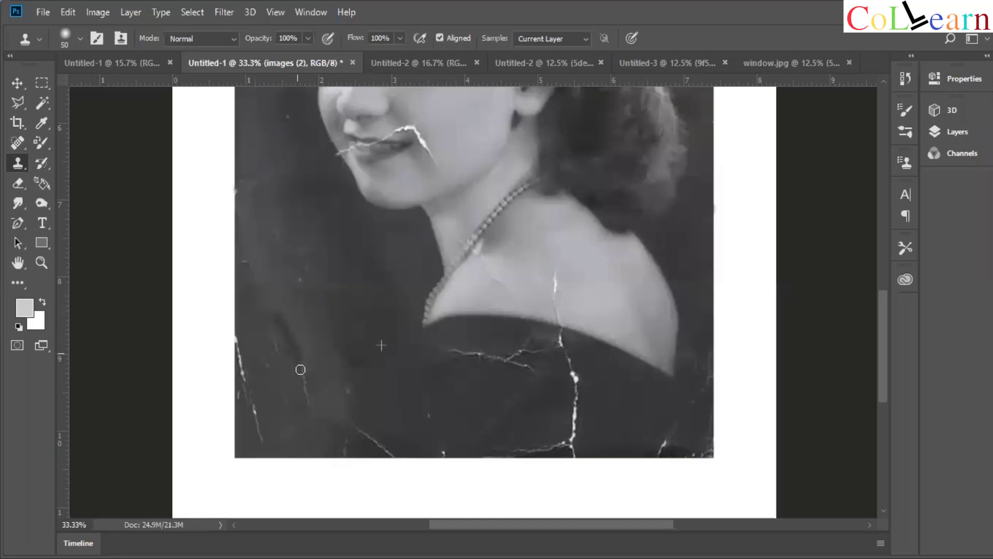
{"action": "key", "text": "ctrl+z"}
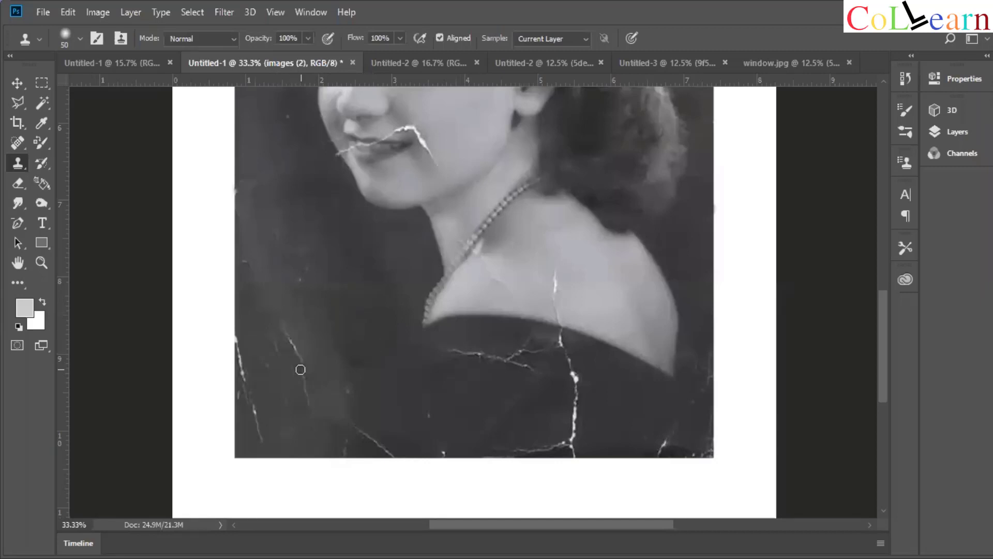
{"action": "left_click", "coordinate": [282, 302], "text": "alt"}
{"action": "left_click_drag", "start_coordinate": [280, 314], "coordinate": [299, 359]}
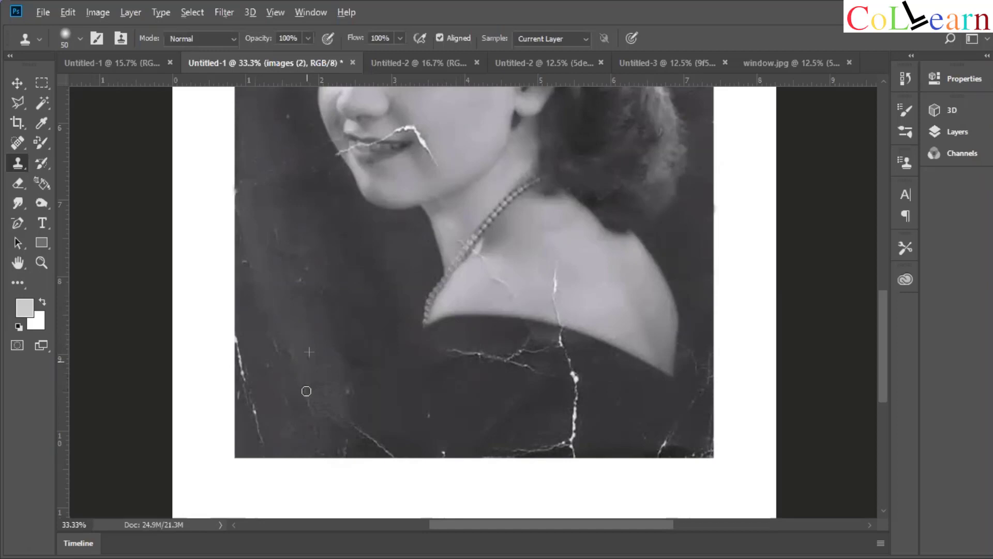
{"action": "left_click_drag", "start_coordinate": [307, 389], "coordinate": [315, 415]}
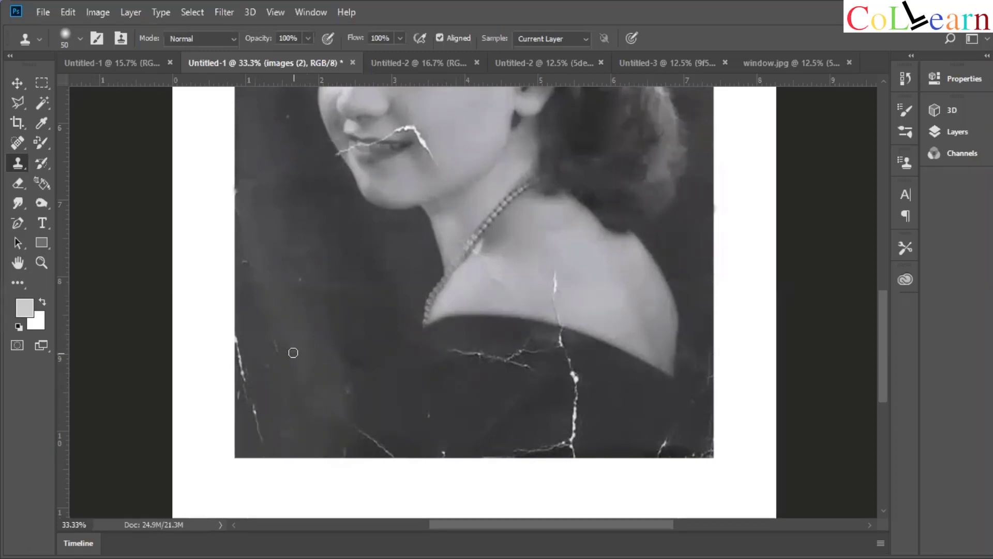
{"action": "mouse_move", "coordinate": [293, 351]}
{"action": "left_mouse_down"}
{"action": "mouse_move", "coordinate": [293, 362]}
{"action": "mouse_move", "coordinate": [280, 358]}
{"action": "left_mouse_up"}
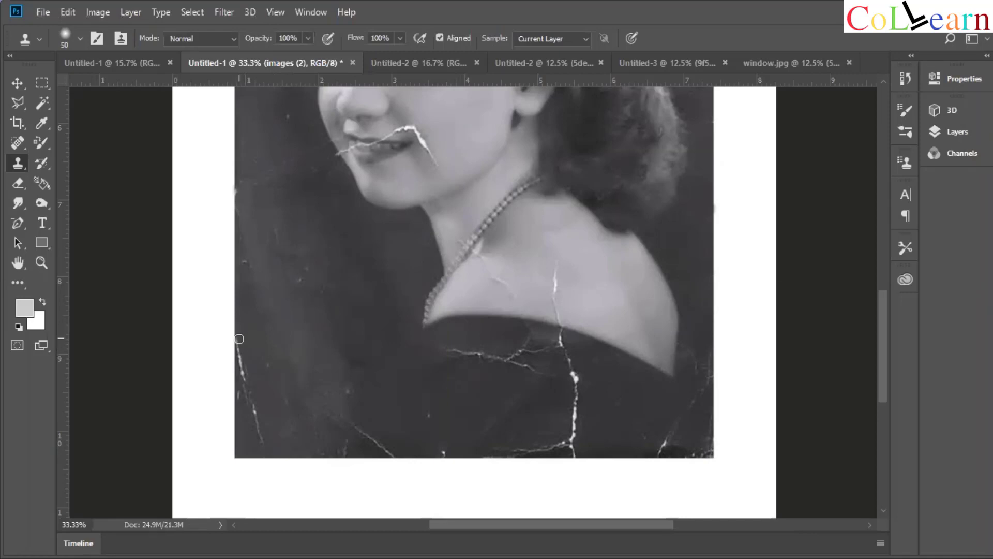
Clone background over the long crack at the photo's lower left edge and the small specks around it, and review the portrait.
{"action": "left_click_drag", "start_coordinate": [240, 349], "coordinate": [258, 440]}
{"action": "left_click", "coordinate": [249, 345], "text": "alt"}
{"action": "left_click_drag", "start_coordinate": [239, 388], "coordinate": [242, 403]}
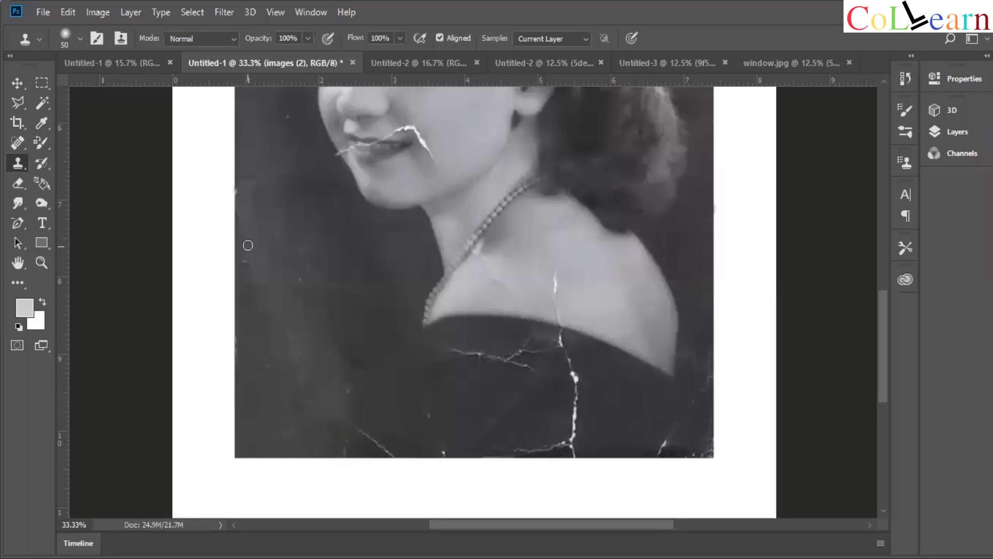
{"action": "left_click_drag", "start_coordinate": [246, 264], "coordinate": [250, 262]}
{"action": "left_click", "coordinate": [294, 360], "text": "alt"}
{"action": "left_click_drag", "start_coordinate": [287, 379], "coordinate": [287, 405]}
{"action": "left_click_drag", "start_coordinate": [270, 366], "coordinate": [306, 368]}
{"action": "key", "text": "ctrl+minus"}
{"action": "key", "text": "ctrl+minus"}
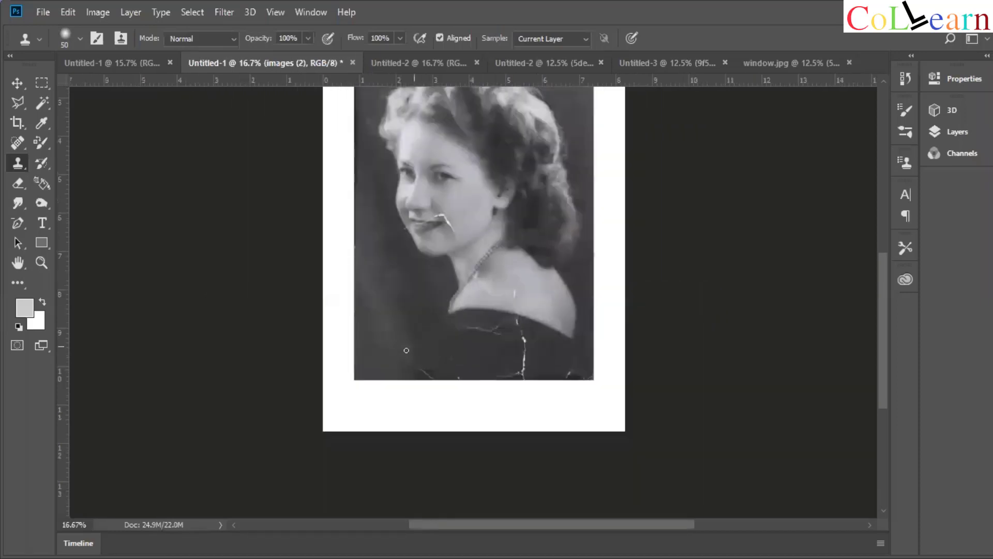
Clone skin sampled from the cheek over the crack running from the cheek to the upper lip, using the Clone Stamp tool.
{"action": "key", "text": "ctrl+plus"}
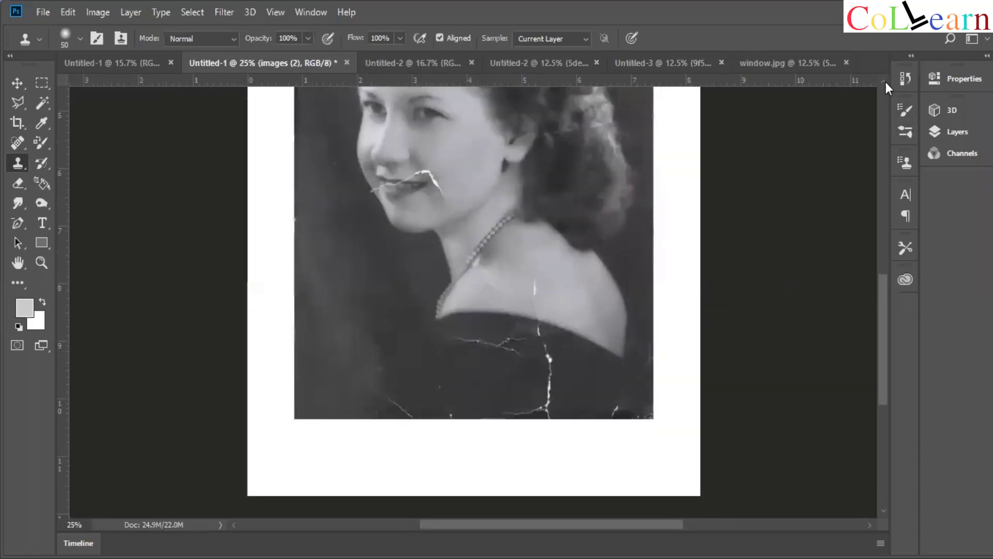
{"action": "left_click", "coordinate": [883, 81]}
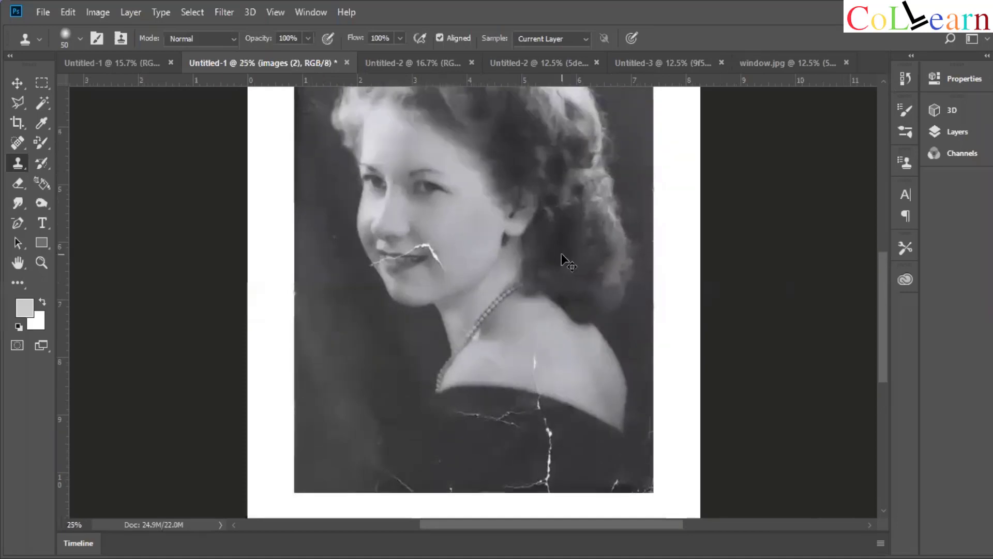
{"action": "key", "text": "ctrl+plus"}
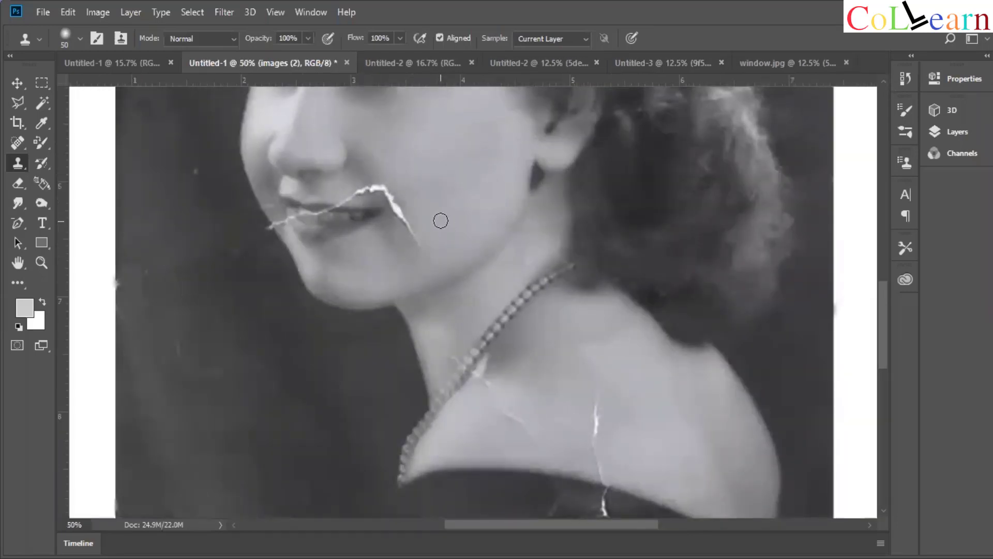
{"action": "right_click", "coordinate": [14, 163]}
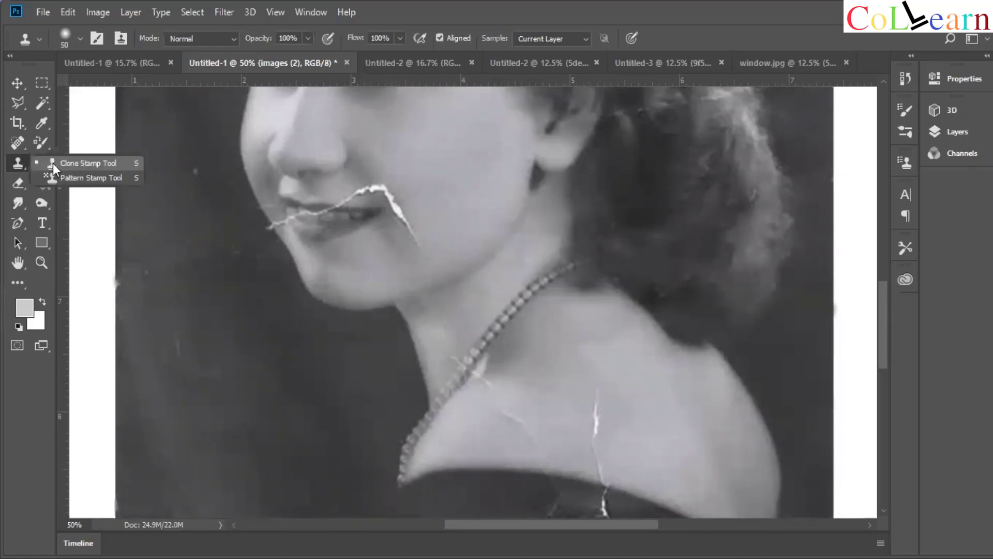
{"action": "left_click", "coordinate": [53, 163]}
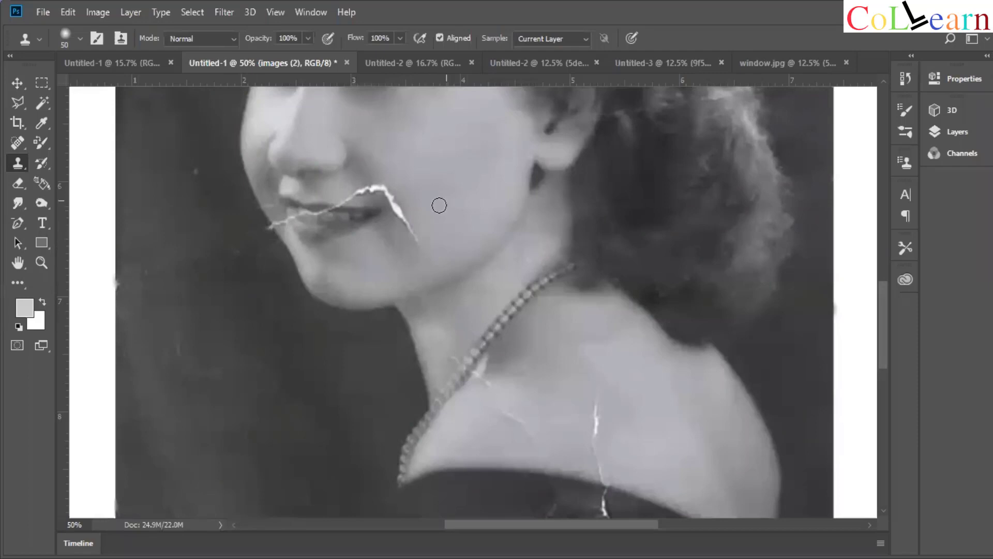
{"action": "left_click", "coordinate": [431, 231], "text": "alt"}
{"action": "mouse_move", "coordinate": [422, 245]}
{"action": "left_mouse_down"}
{"action": "mouse_move", "coordinate": [393, 201]}
{"action": "mouse_move", "coordinate": [394, 184]}
{"action": "mouse_move", "coordinate": [385, 182]}
{"action": "mouse_move", "coordinate": [390, 196]}
{"action": "mouse_move", "coordinate": [378, 187]}
{"action": "mouse_move", "coordinate": [388, 170]}
{"action": "mouse_move", "coordinate": [381, 188]}
{"action": "mouse_move", "coordinate": [343, 201]}
{"action": "left_mouse_up"}
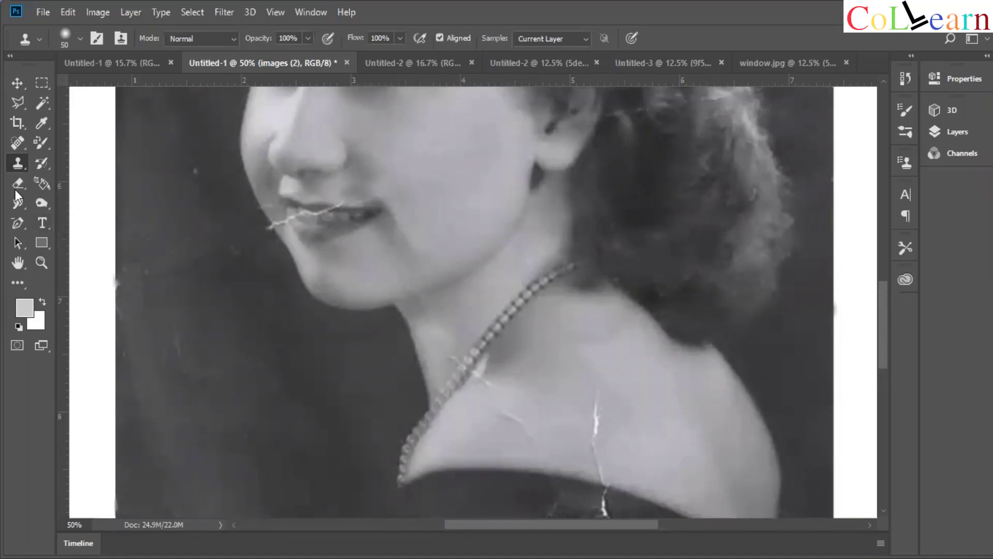
Blend the skin on the lower cheek beside the mouth with the Smudge Tool at 50% strength.
{"action": "left_click", "coordinate": [43, 203]}
{"action": "left_click", "coordinate": [14, 202]}
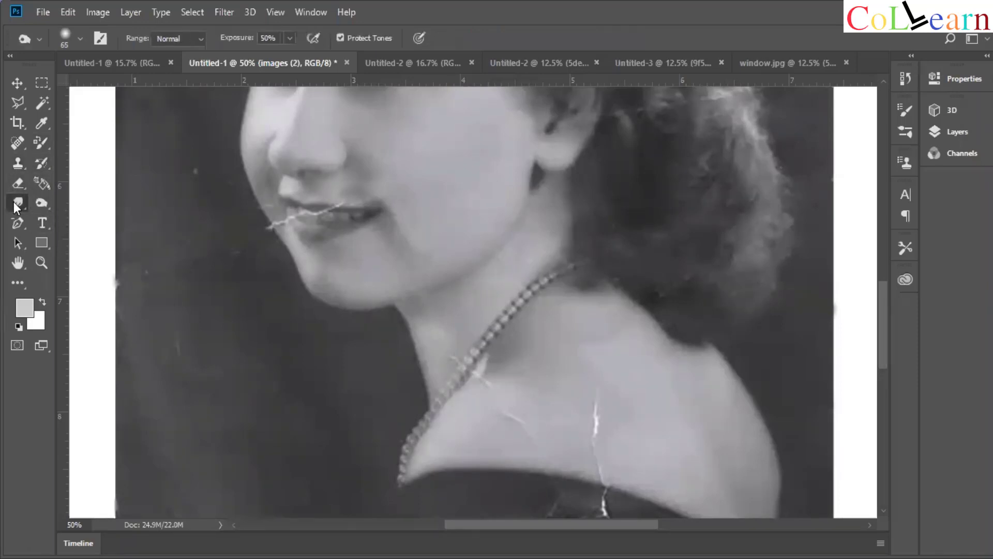
{"action": "left_click", "coordinate": [76, 233]}
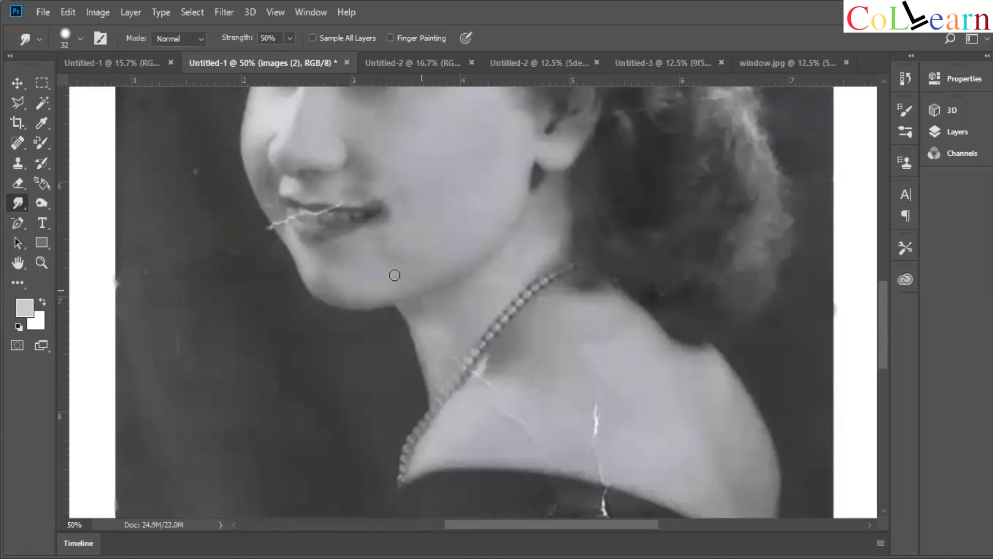
{"action": "key", "text": "ctrl+minus"}
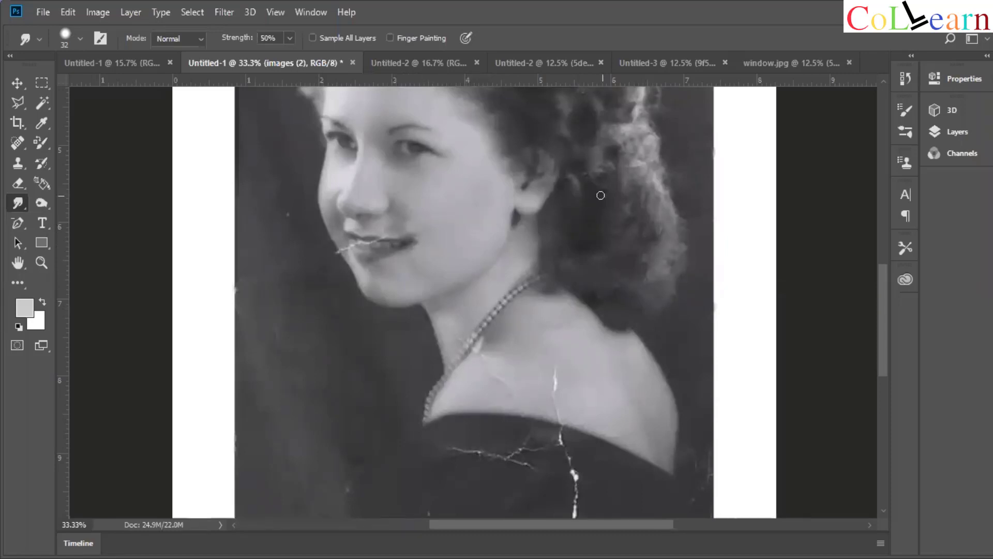
{"action": "scroll", "coordinate": [883, 82], "scroll_direction": "up", "scroll_amount": 3}
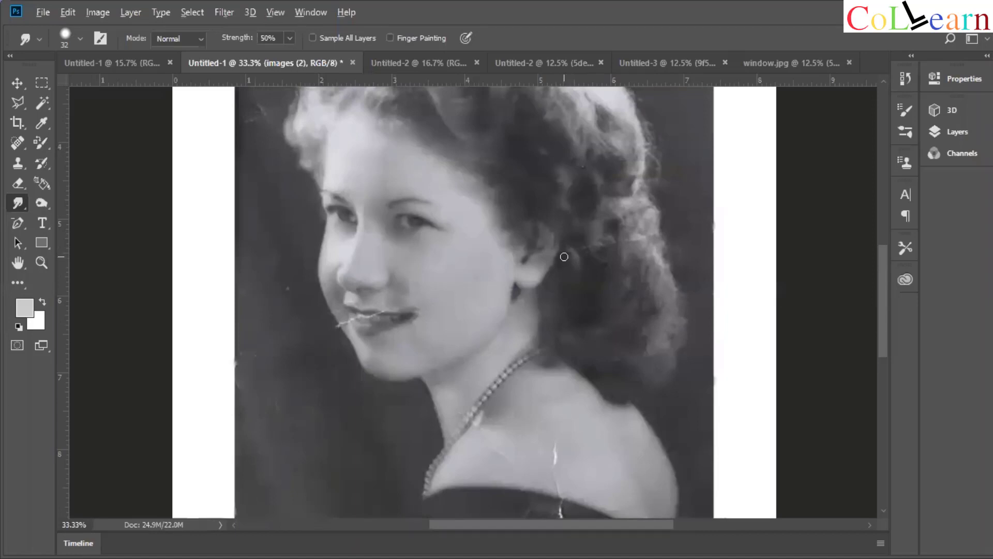
Clone dark hair sampled behind the ear over the light mark in the hair just above it, using the Clone Stamp tool.
{"action": "key", "text": "alt"}
{"action": "left_click", "coordinate": [12, 84]}
{"action": "left_click", "coordinate": [17, 164]}
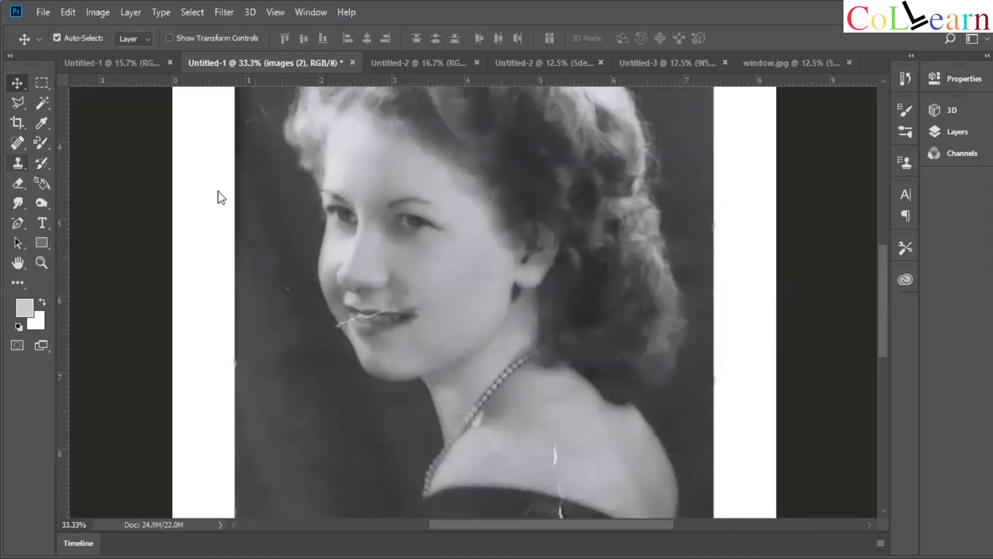
{"action": "left_click", "coordinate": [574, 261], "text": "alt"}
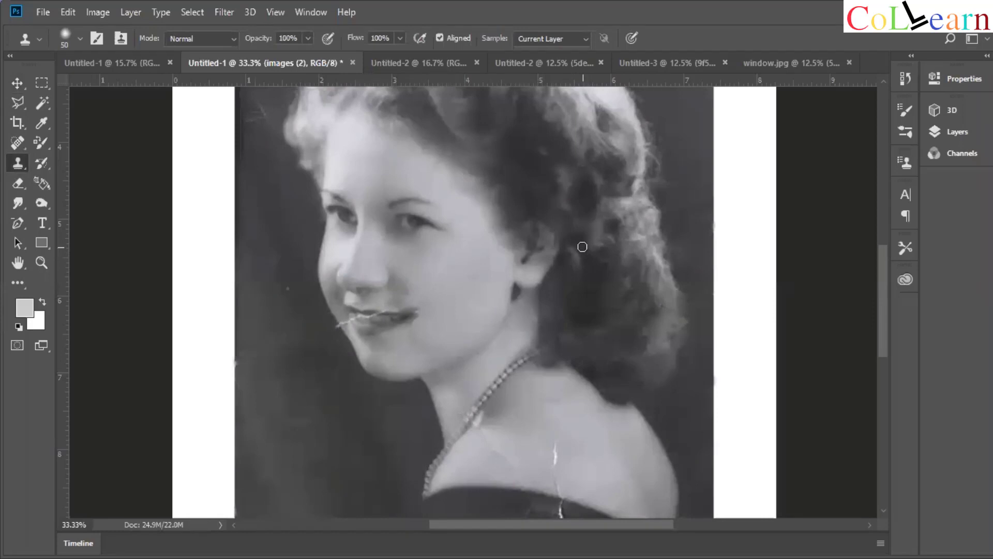
{"action": "left_click", "coordinate": [583, 247]}
{"action": "key", "text": "ctrl+minus"}
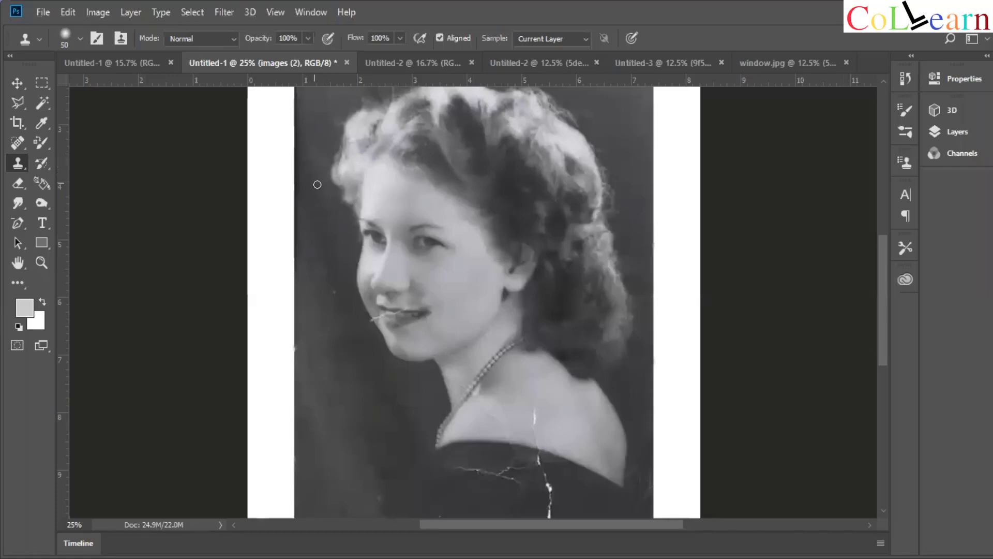
Set the Clone Stamp brush size to 73 px and clone skin over the vertical crack on the shoulder above the dress neckline.
{"action": "left_click", "coordinate": [18, 83]}
{"action": "key", "text": "ctrl+minus"}
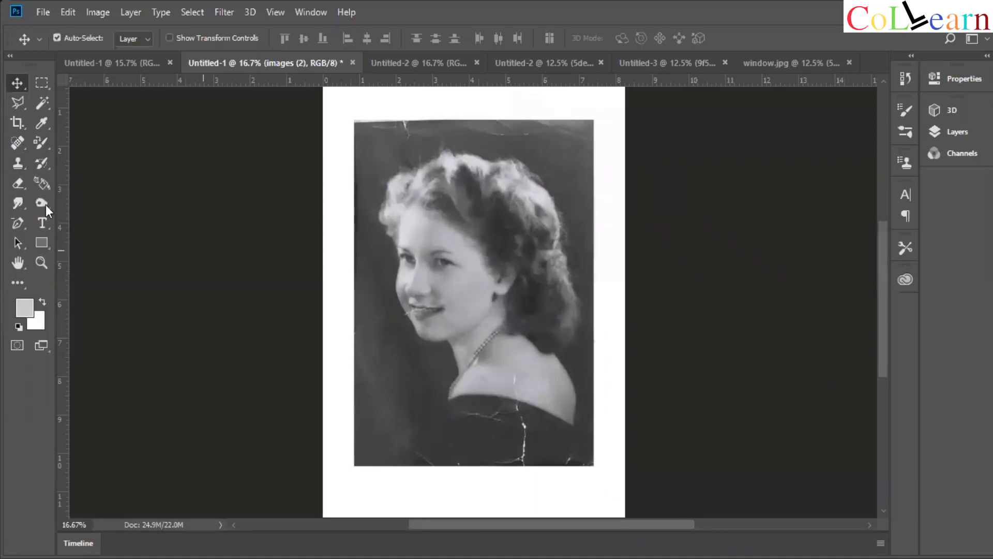
{"action": "left_click", "coordinate": [18, 163]}
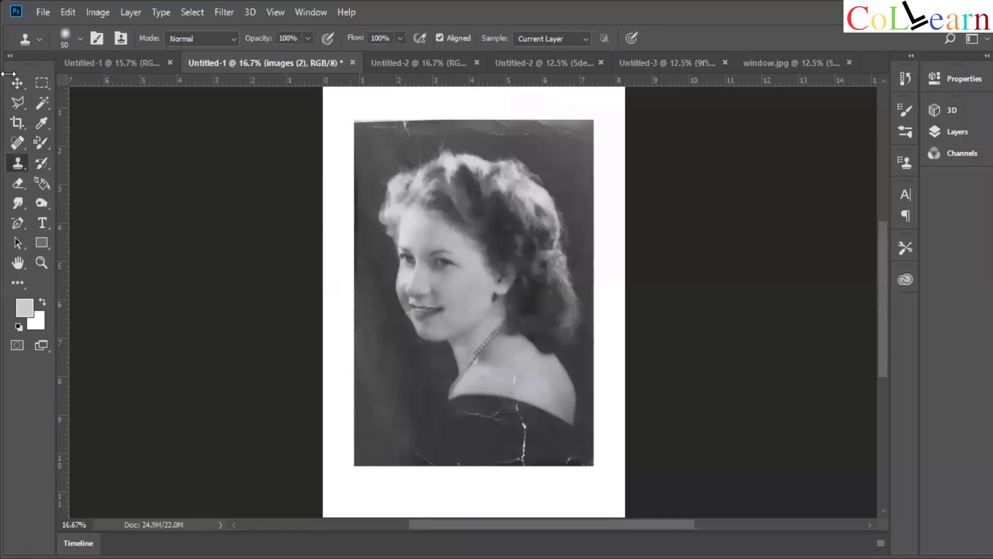
{"action": "left_click", "coordinate": [80, 40]}
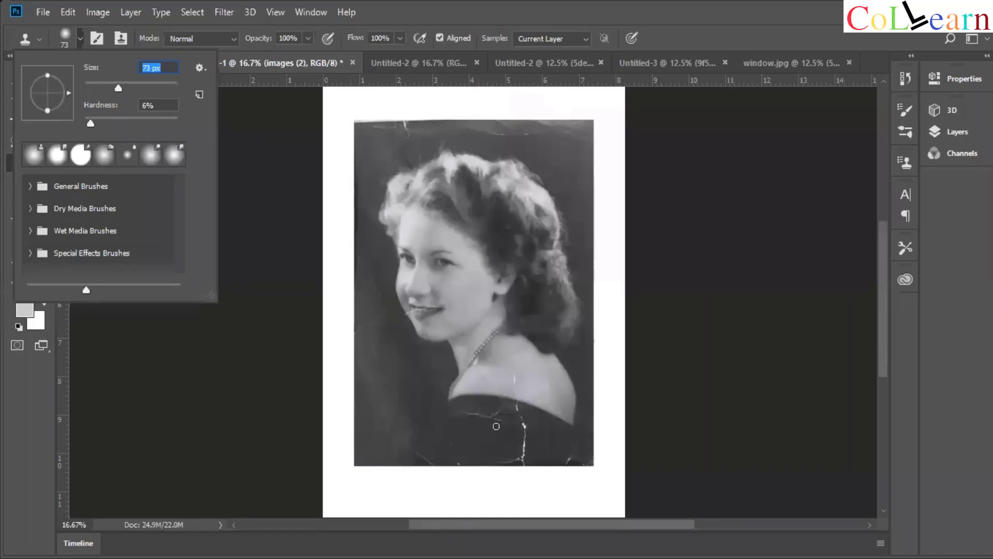
{"action": "left_click", "coordinate": [229, 421]}
{"action": "key", "text": "ctrl+plus"}
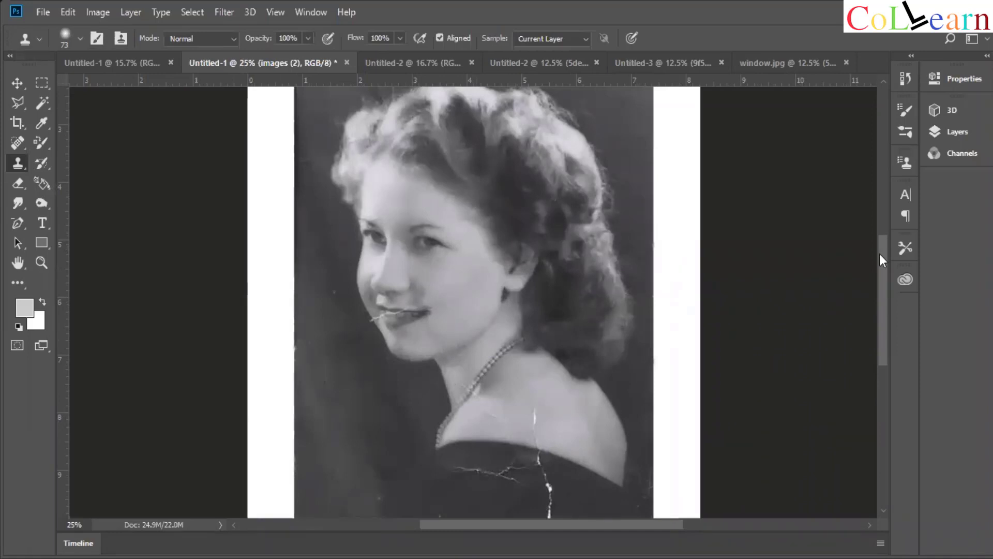
{"action": "left_click_drag", "start_coordinate": [879, 254], "coordinate": [884, 288]}
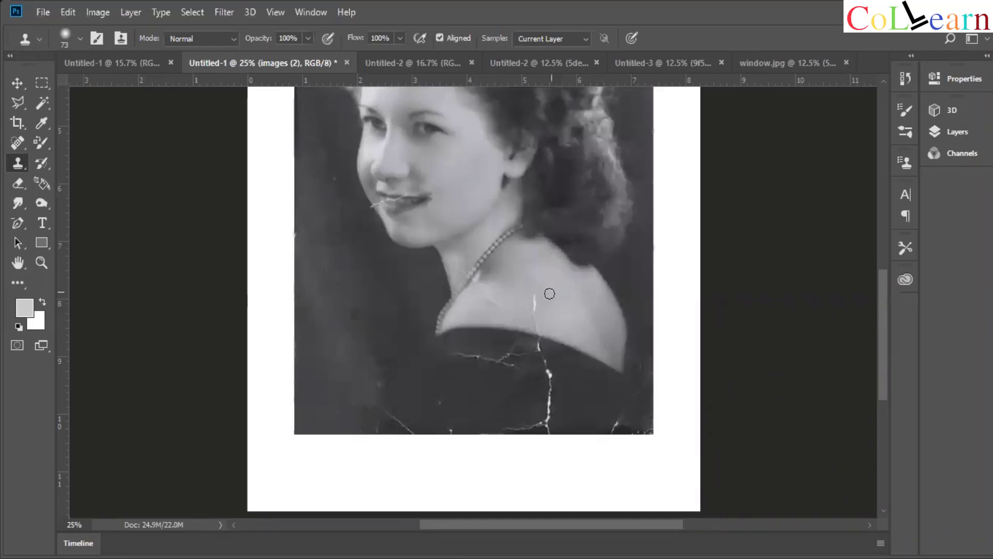
{"action": "left_click_drag", "start_coordinate": [533, 288], "coordinate": [541, 329]}
Clone nearby skin over the thin scratches on the shoulder beside the necklace, resampling between strokes.
{"action": "left_click", "coordinate": [511, 279], "text": "alt"}
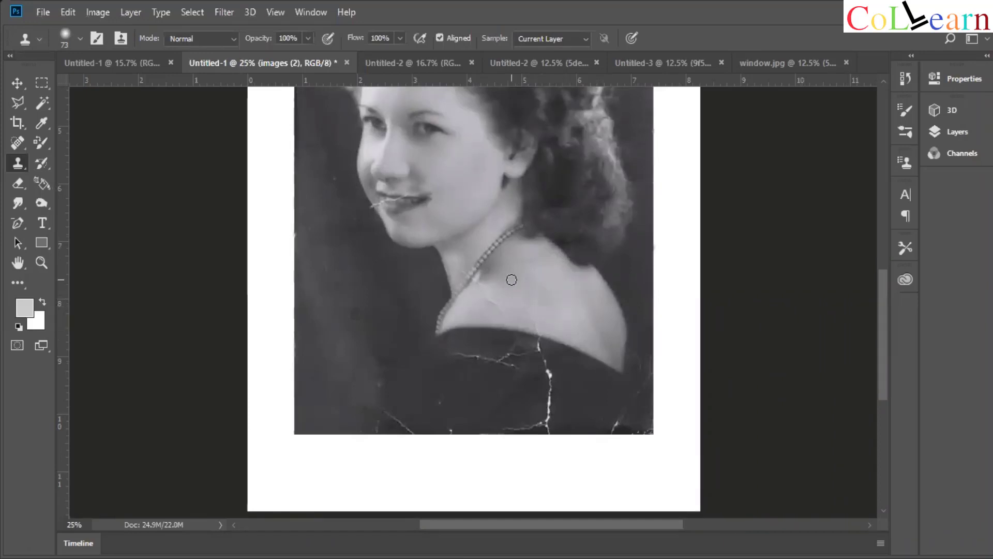
{"action": "left_click", "coordinate": [502, 307]}
{"action": "left_click", "coordinate": [507, 311], "text": "alt"}
{"action": "left_click_drag", "start_coordinate": [496, 305], "coordinate": [484, 292]}
{"action": "left_click", "coordinate": [486, 293]}
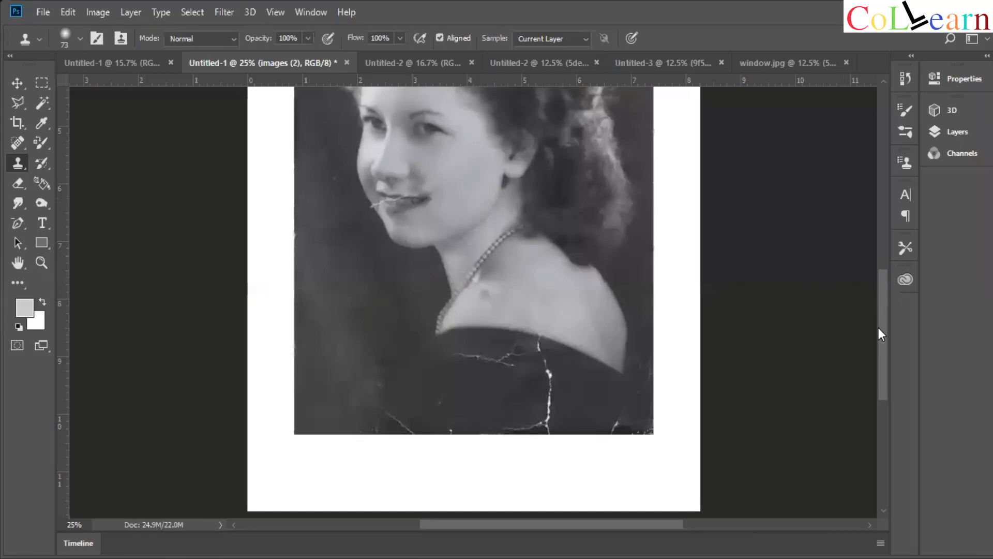
{"action": "left_click_drag", "start_coordinate": [878, 327], "coordinate": [878, 283]}
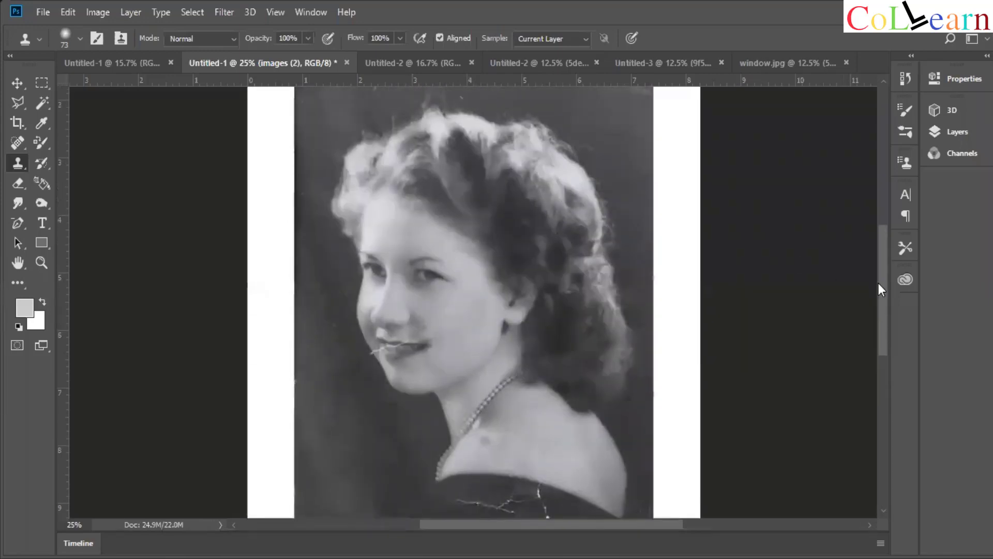